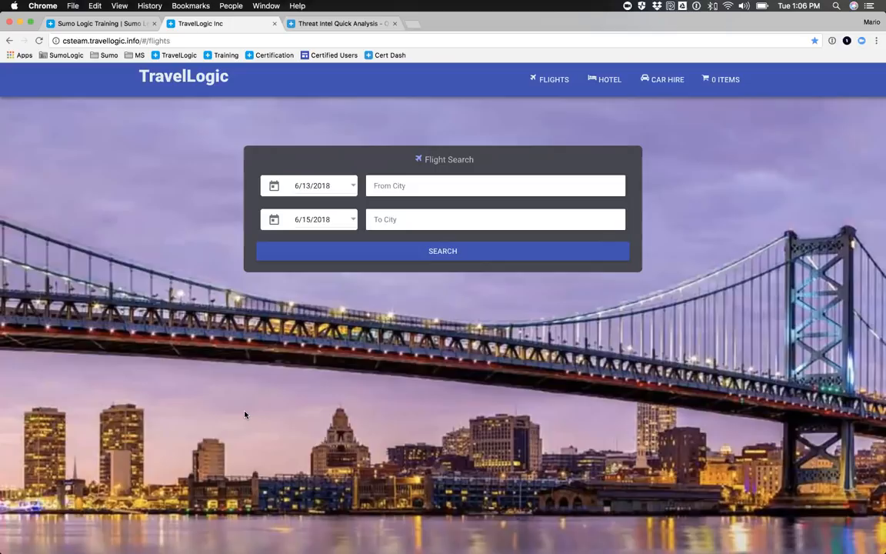
# Step: Switch to Firefox and refresh the TravelLogic - Operational Overview dashboard several times to check its panels
pyautogui.press('super+Tab')
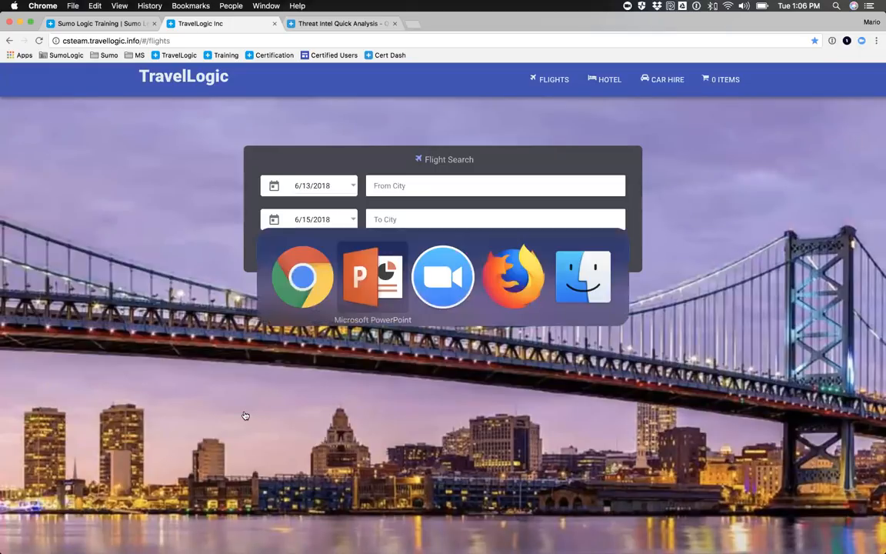
pyautogui.press('super+Tab')
pyautogui.press('super+Tab')
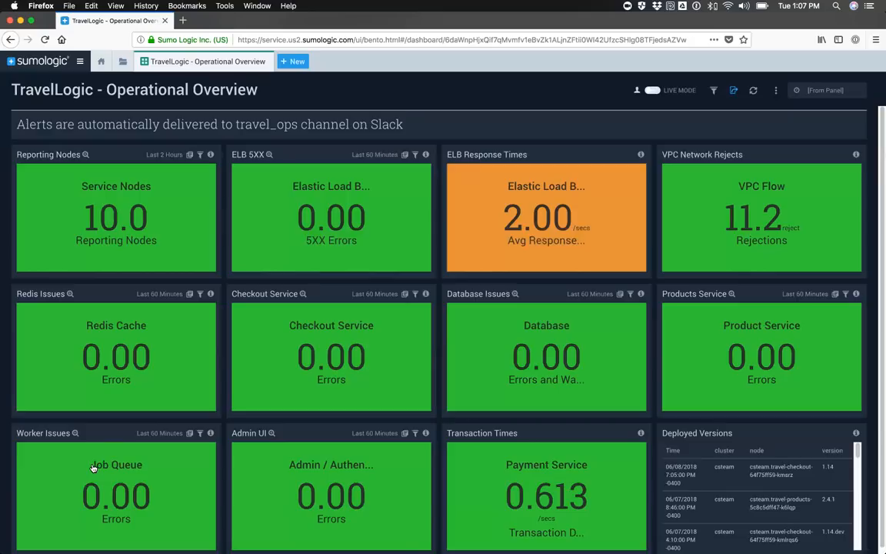
pyautogui.click(753, 93)
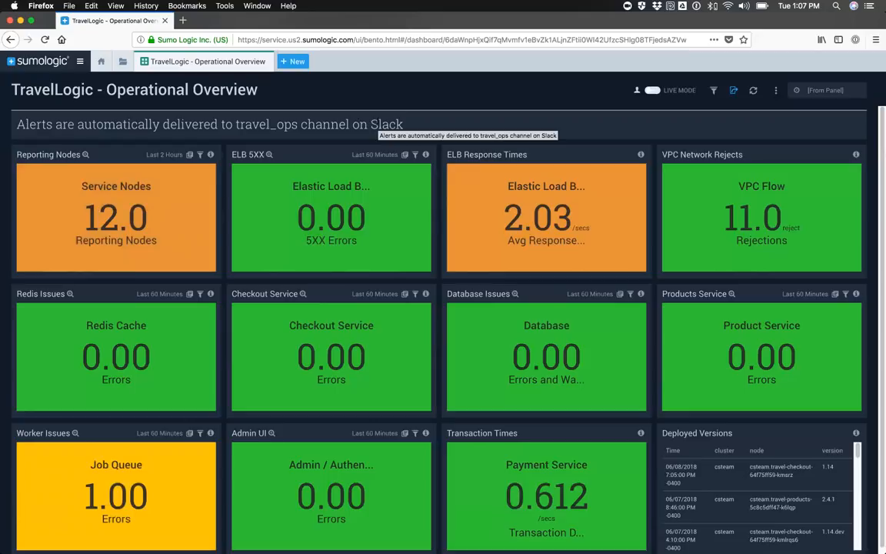
pyautogui.click(753, 92)
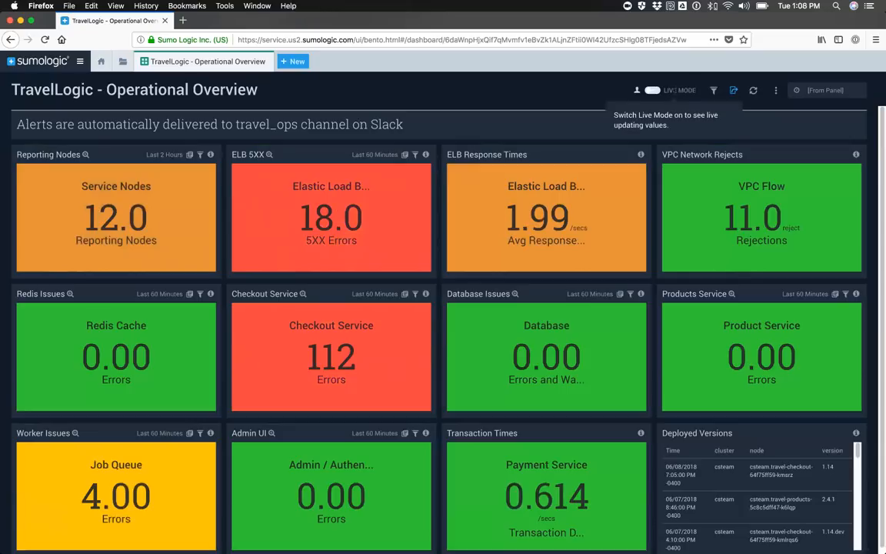
pyautogui.moveTo(697, 91); pyautogui.dragTo(651, 91)
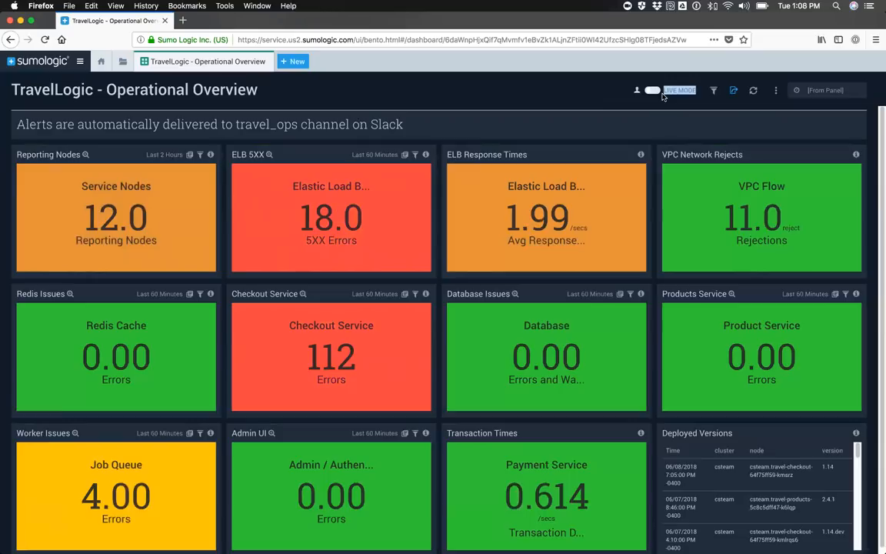
pyautogui.click(669, 106)
pyautogui.click(753, 91)
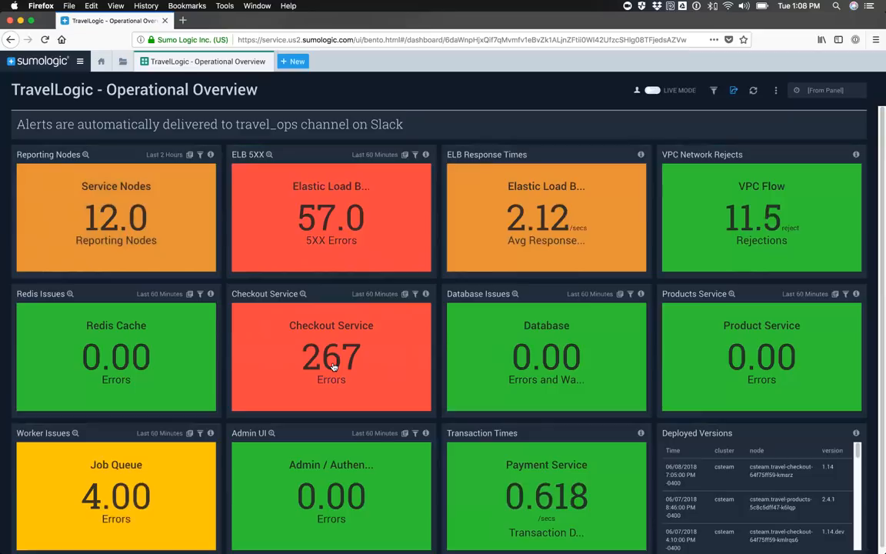
# Step: Switch to Chrome and set the flight search from San Francisco International to Los Angeles International
pyautogui.press('super+Tab')
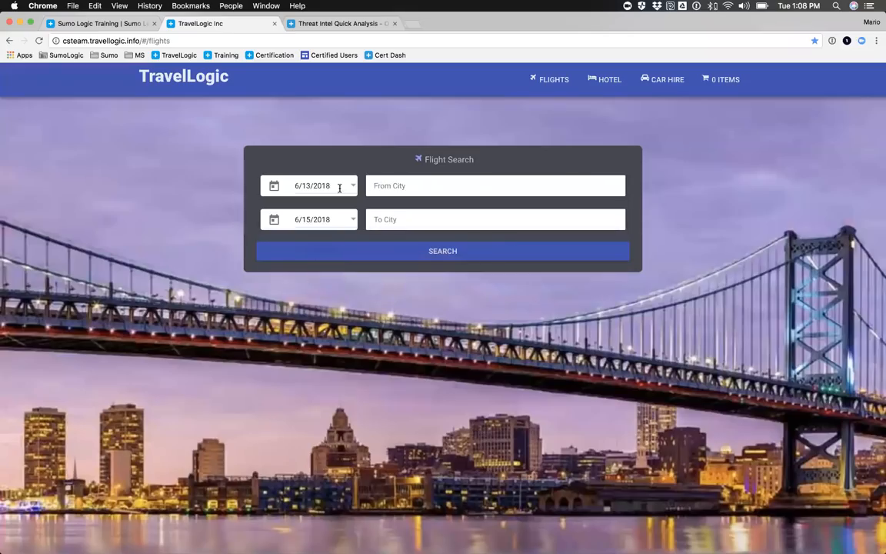
pyautogui.click(388, 185)
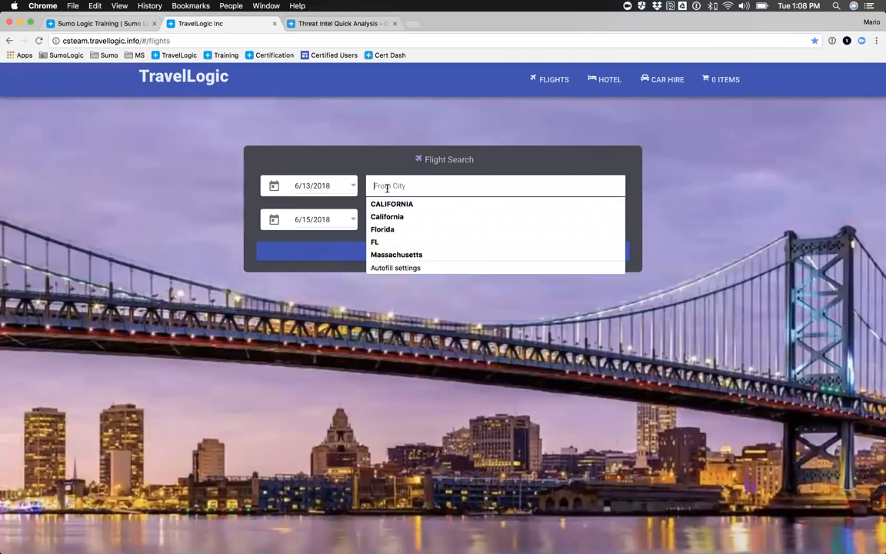
pyautogui.write('sfo')
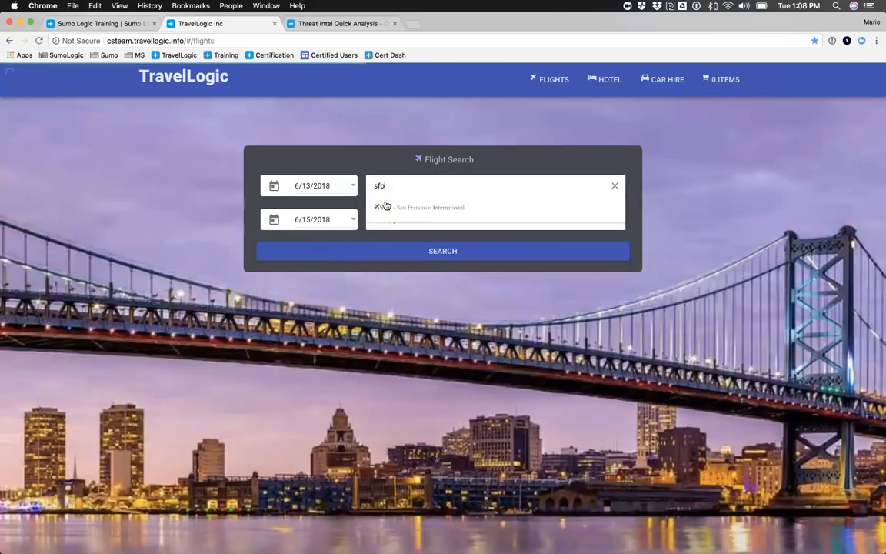
pyautogui.click(389, 206)
pyautogui.click(386, 219)
pyautogui.write('lax')
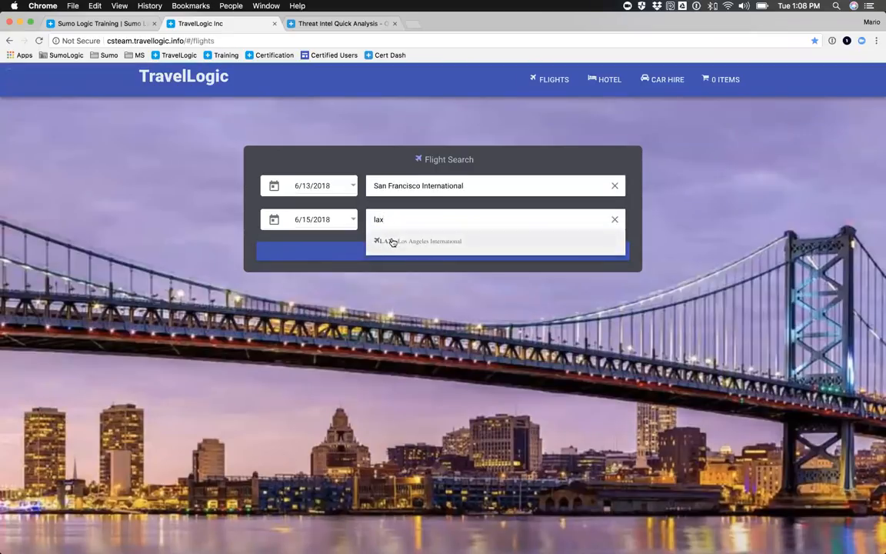
pyautogui.click(392, 241)
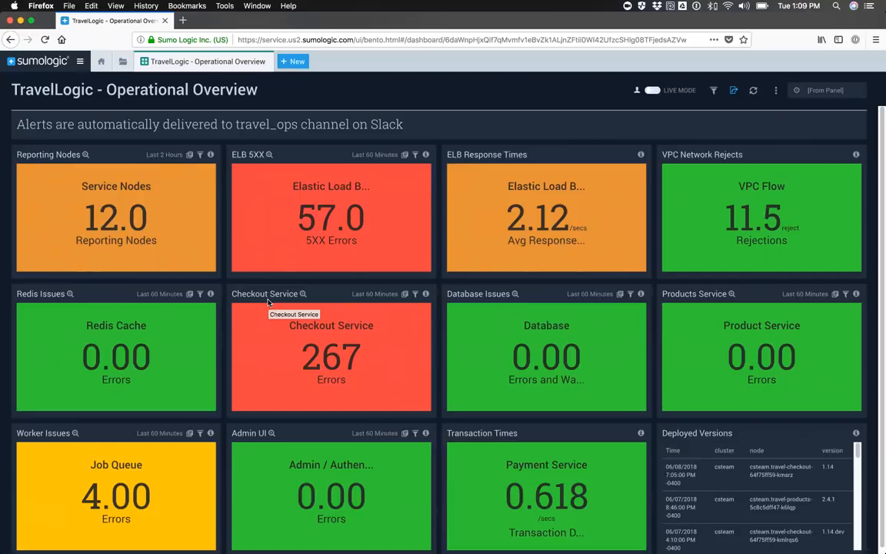
# Step: Drill down from the Checkout Service errors to the Services Detail dashboard and examine the enlarged Bookings chart, closing it when done
pyautogui.click(334, 358)
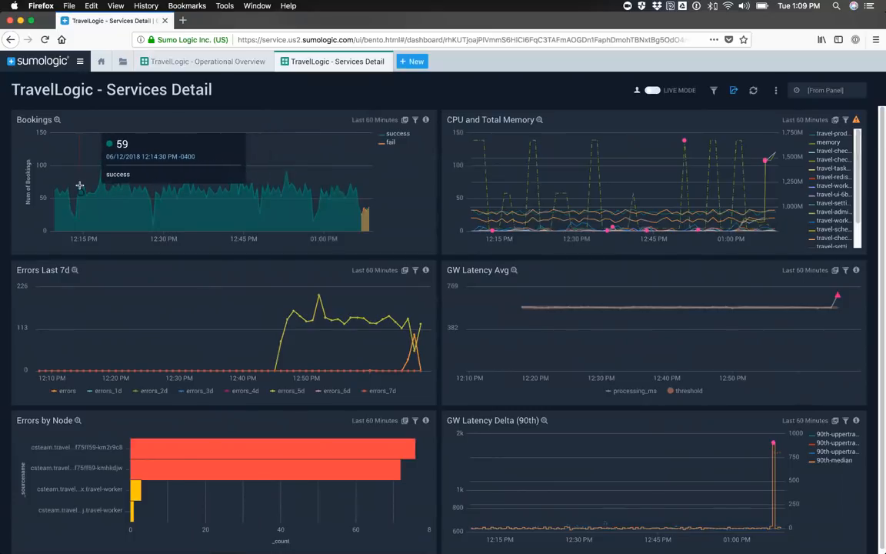
pyautogui.click(56, 120)
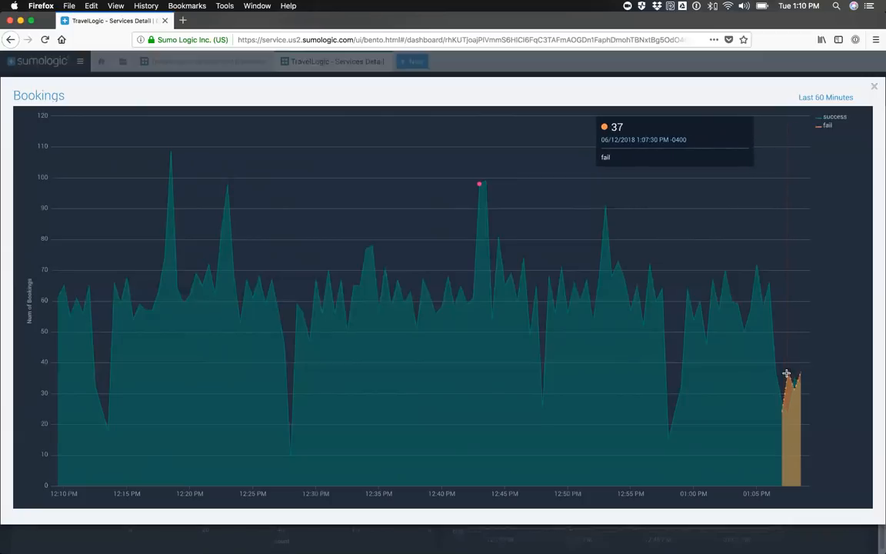
pyautogui.click(875, 87)
# Step: Switch to the PowerPoint slide show and reveal the first column of the Demo: Monitor and Troubleshoot slide
pyautogui.press('super+Tab')
pyautogui.press('super+Tab')
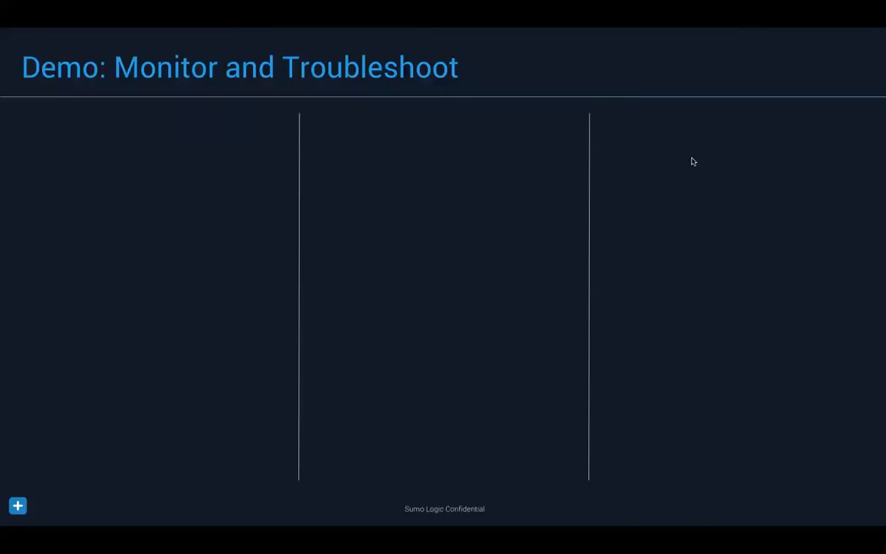
pyautogui.press('Right')
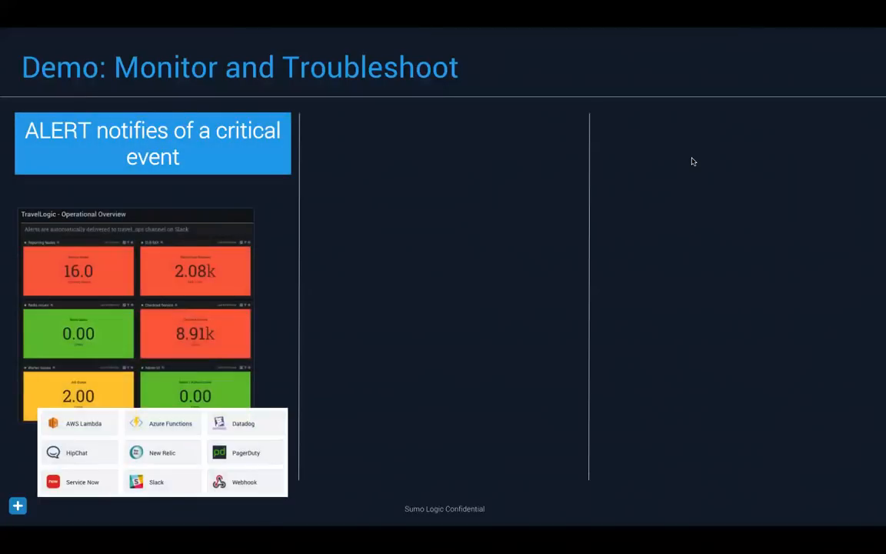
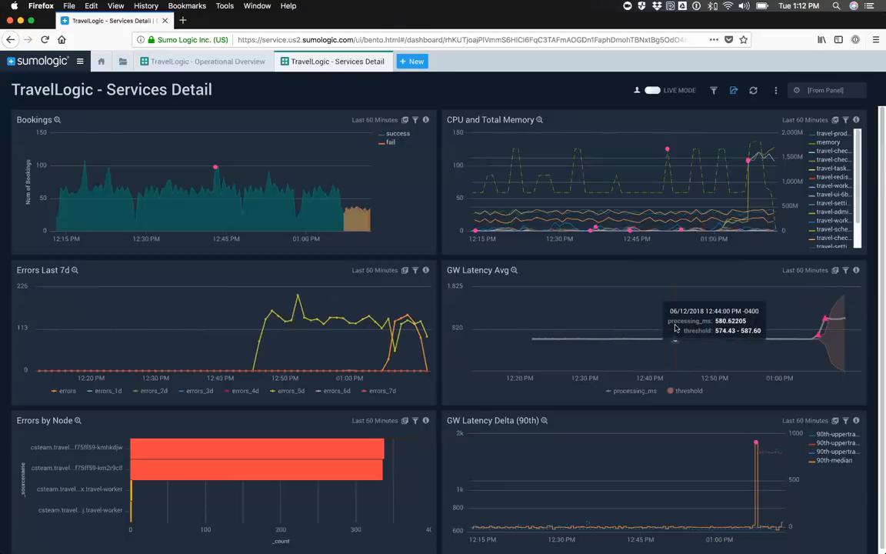
# Step: Examine the Errors by Node, Errors Last 7d and GW Latency panels of the Services Detail dashboard with the page zoomed to 110%
pyautogui.scroll(-1, 675, 328)
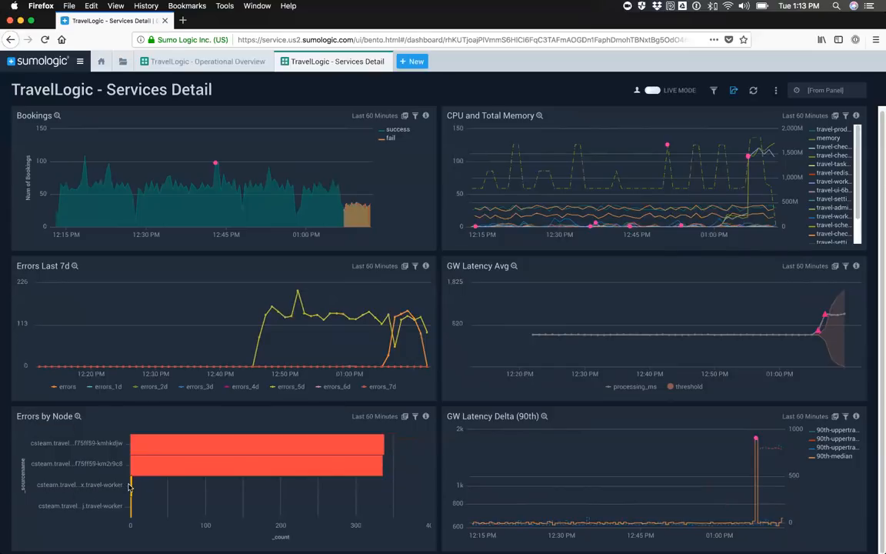
pyautogui.moveTo(133, 487)
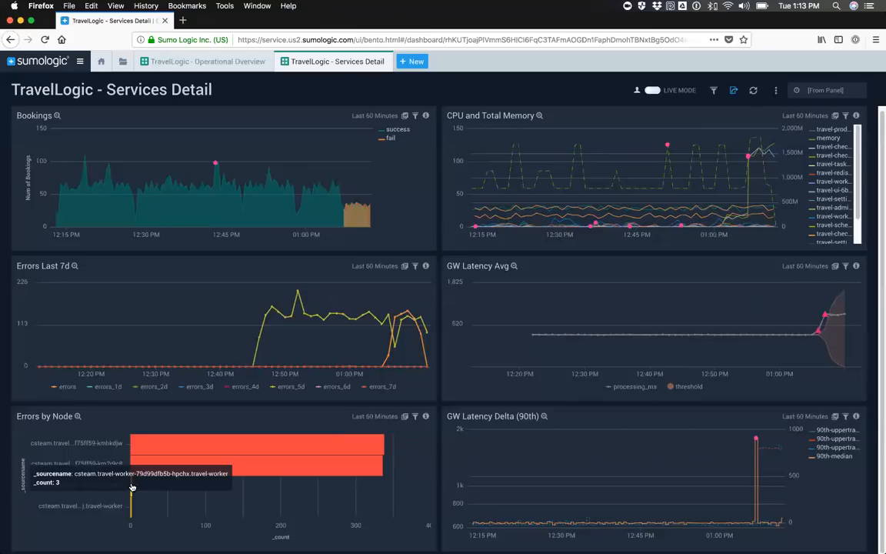
pyautogui.moveTo(131, 510)
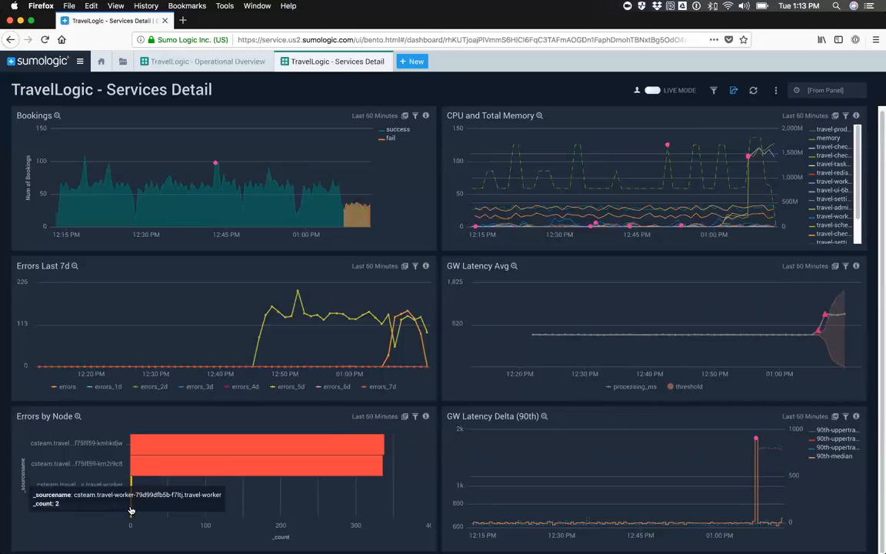
pyautogui.moveTo(143, 440)
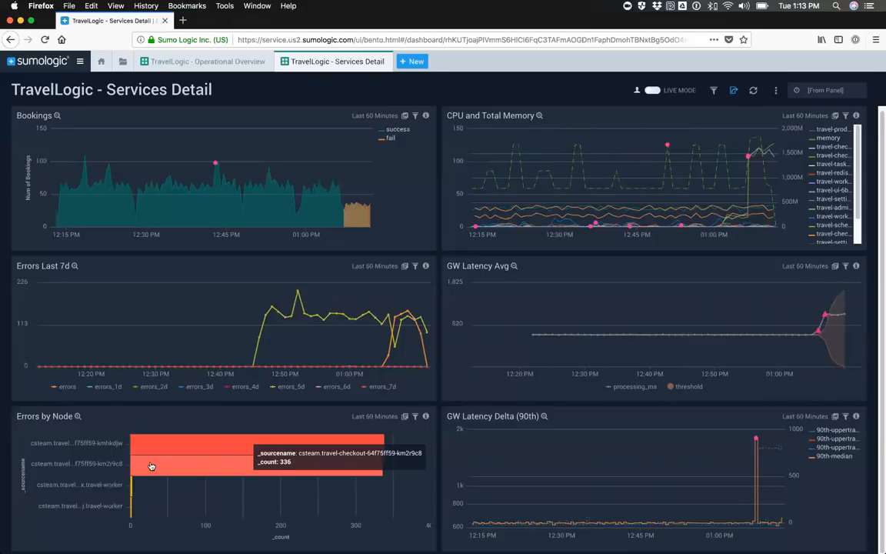
pyautogui.press('super+equal')
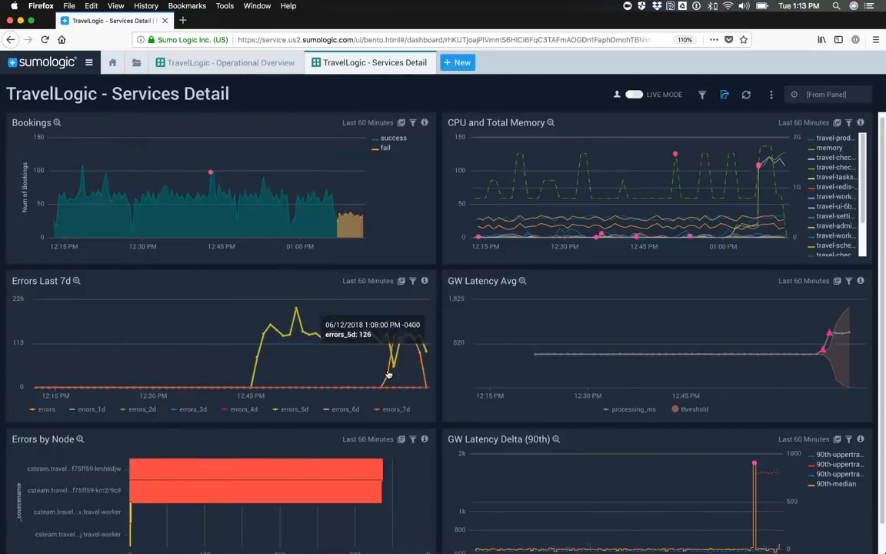
pyautogui.scroll(-1, 662, 336)
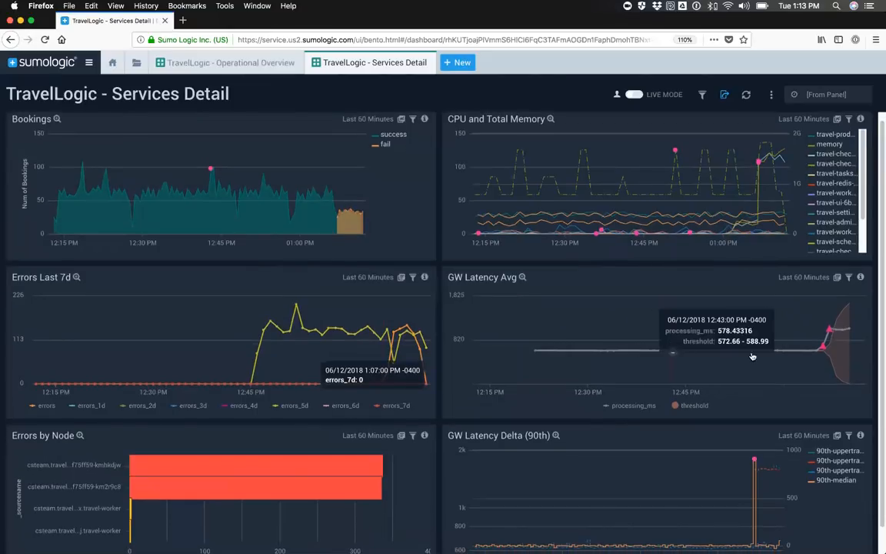
pyautogui.scroll(-1, 818, 353)
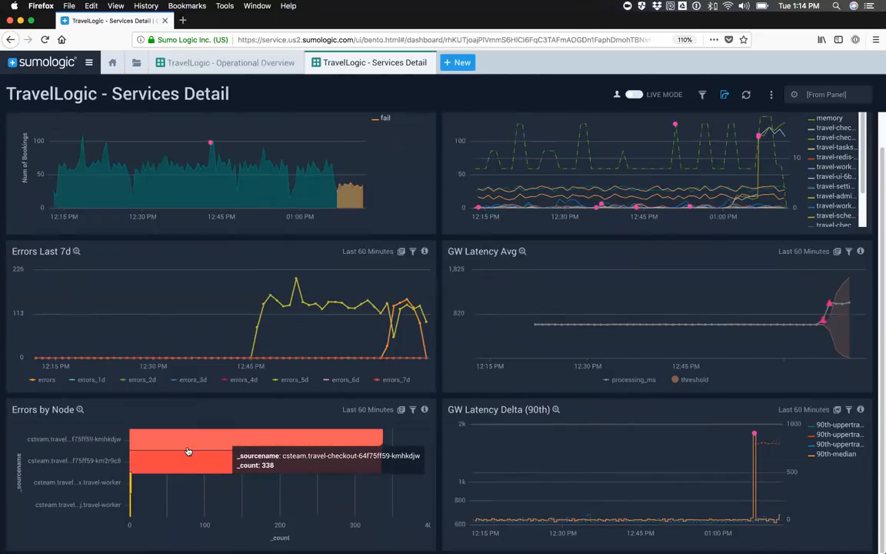
pyautogui.scroll(1, 188, 452)
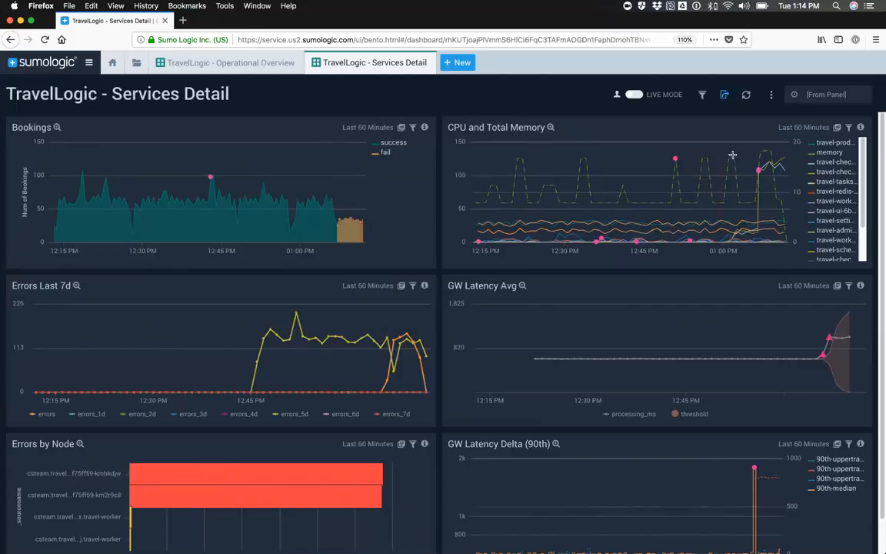
# Step: Examine the enlarged CPU and Total Memory chart, close it, and open that panel's underlying metrics query
pyautogui.click(550, 127)
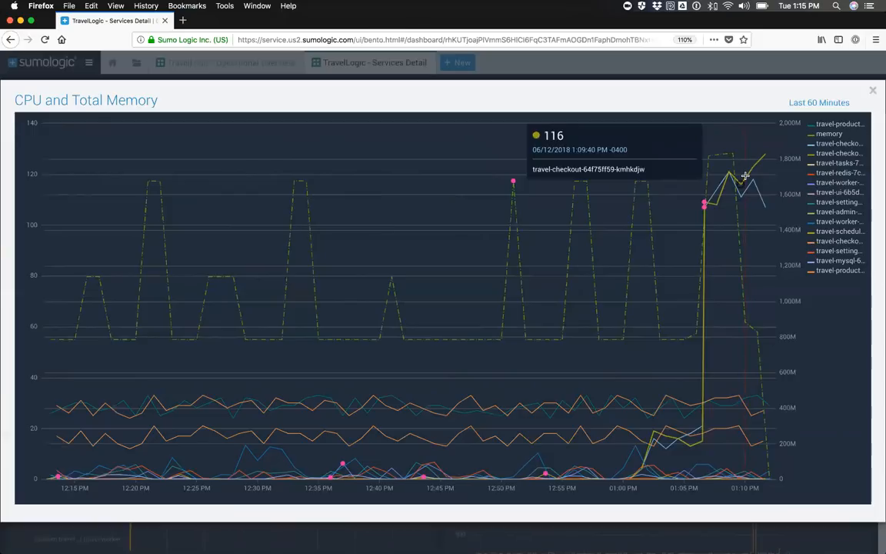
pyautogui.click(873, 91)
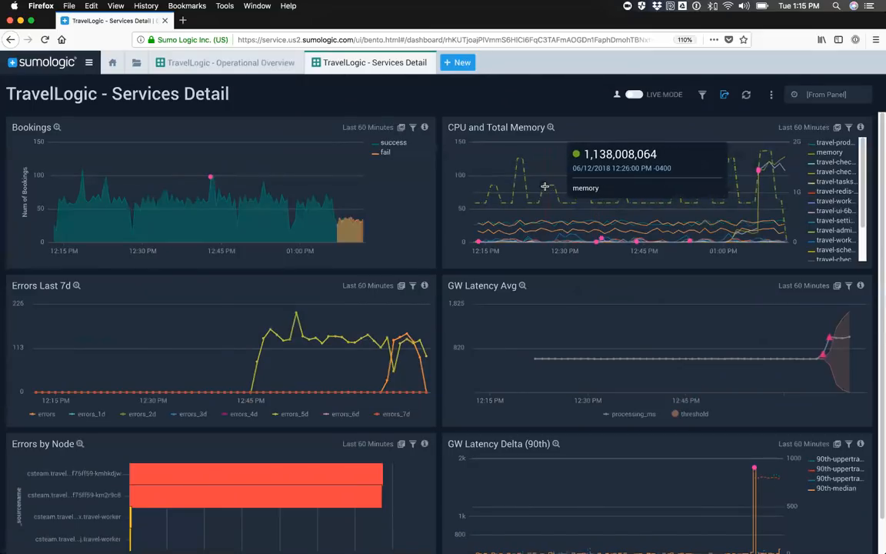
pyautogui.click(837, 128)
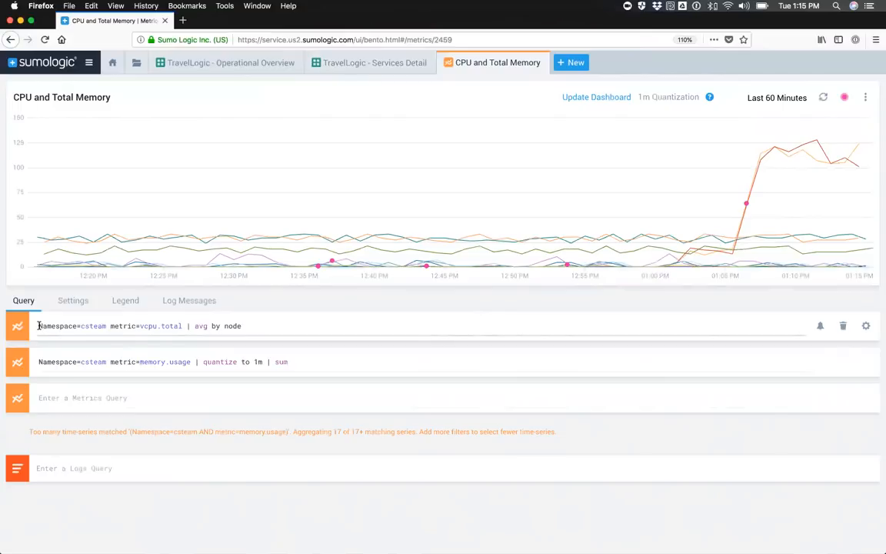
# Step: Hide the memory.usage query from the chart and bring up the operator suggestions for the vcpu.total query
pyautogui.moveTo(38, 326); pyautogui.dragTo(153, 333)
pyautogui.click(144, 328)
pyautogui.click(19, 365)
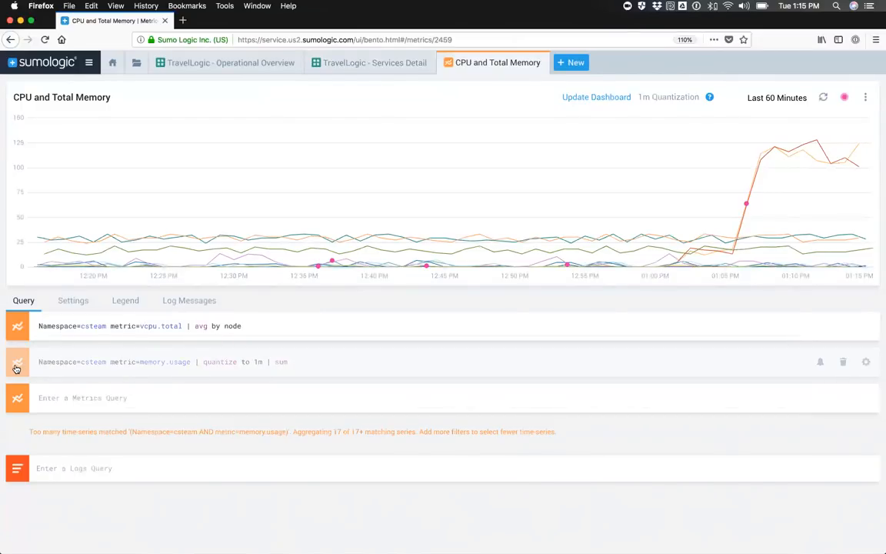
pyautogui.click(259, 326)
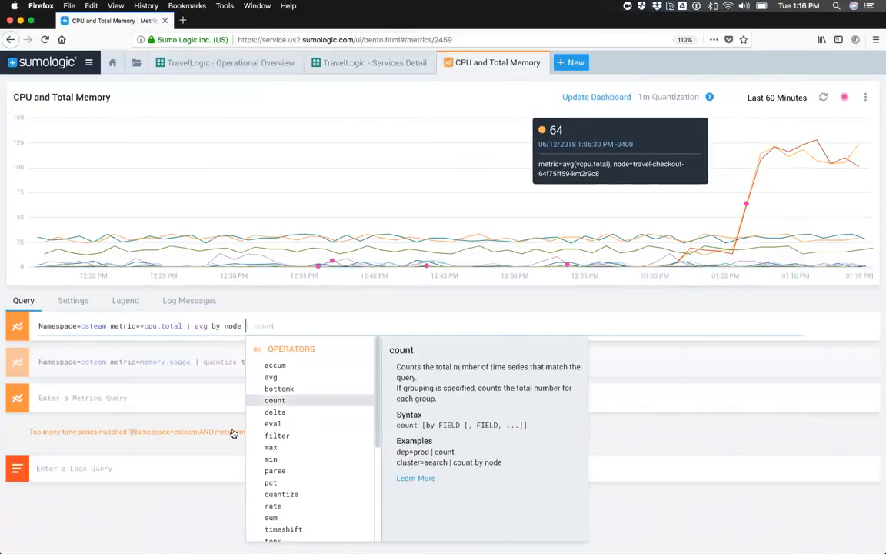
# Step: Start a logs query below the metrics queries, using _sourceCategory as its metadata field
pyautogui.click(211, 464)
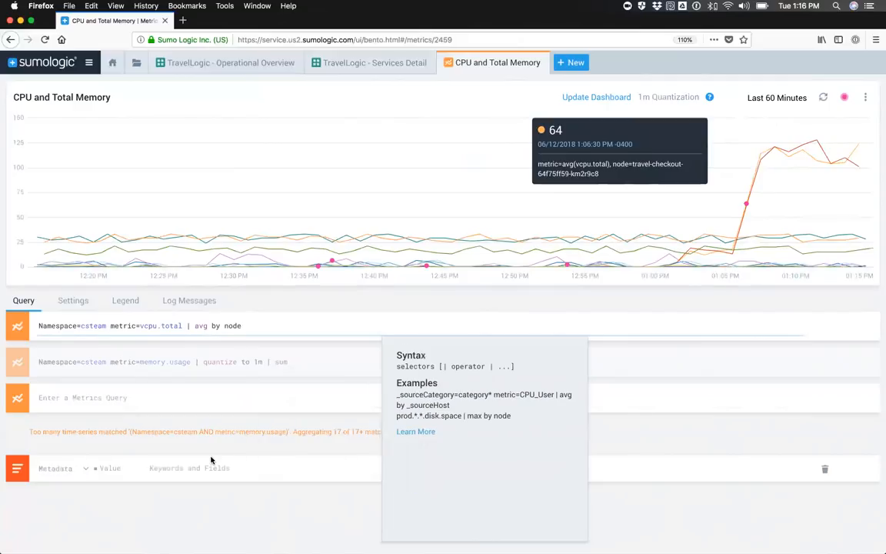
pyautogui.click(57, 470)
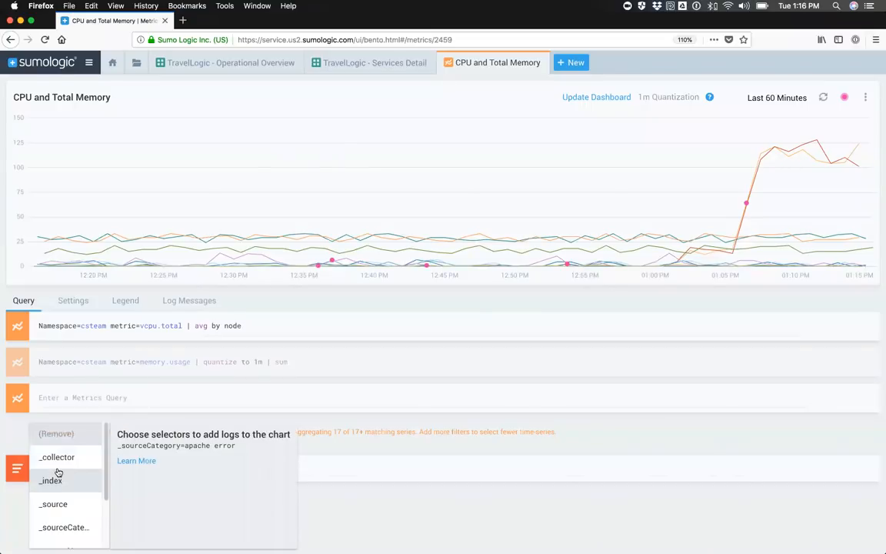
pyautogui.scroll(-1, 60, 474)
pyautogui.scroll(-2, 62, 477)
pyautogui.scroll(3, 57, 469)
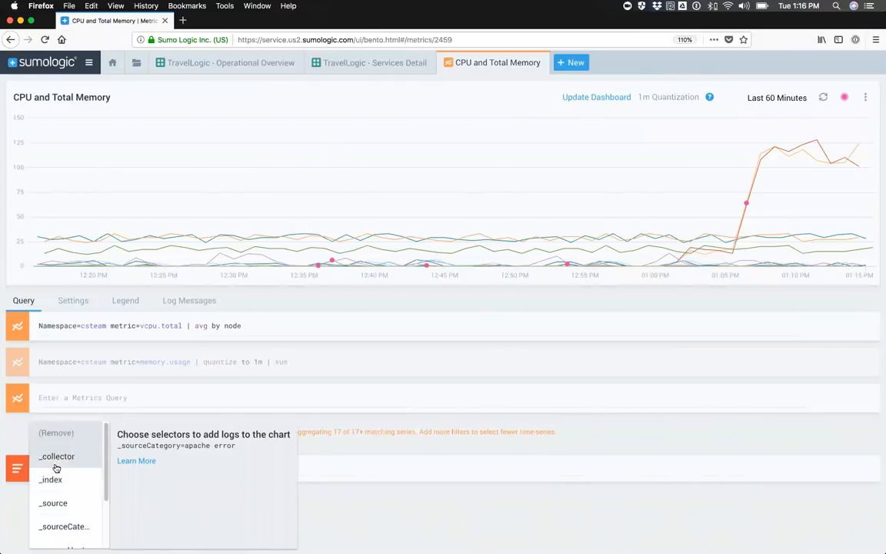
pyautogui.scroll(-3, 57, 478)
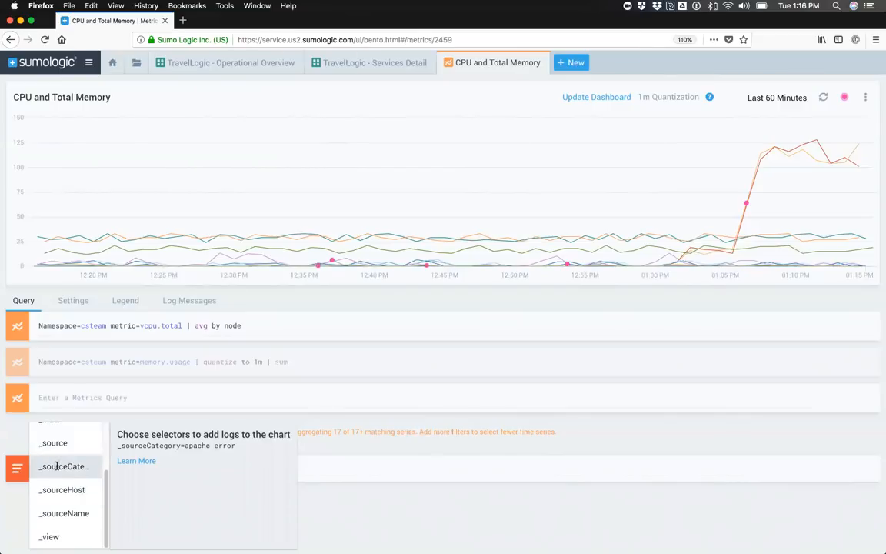
pyautogui.click(59, 467)
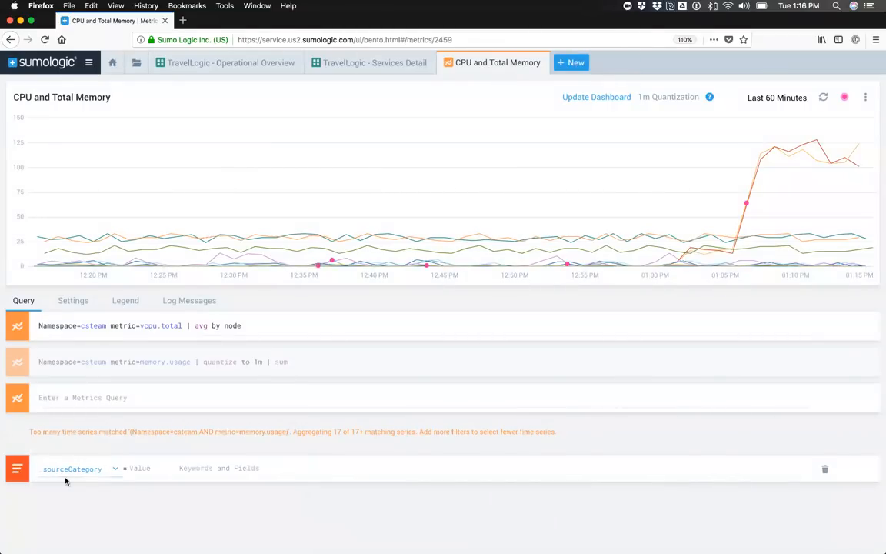
# Step: Set the source category to csteam/travel/checkout and run the logs query to overlay its messages on the chart
pyautogui.click(132, 468)
pyautogui.write('cste')
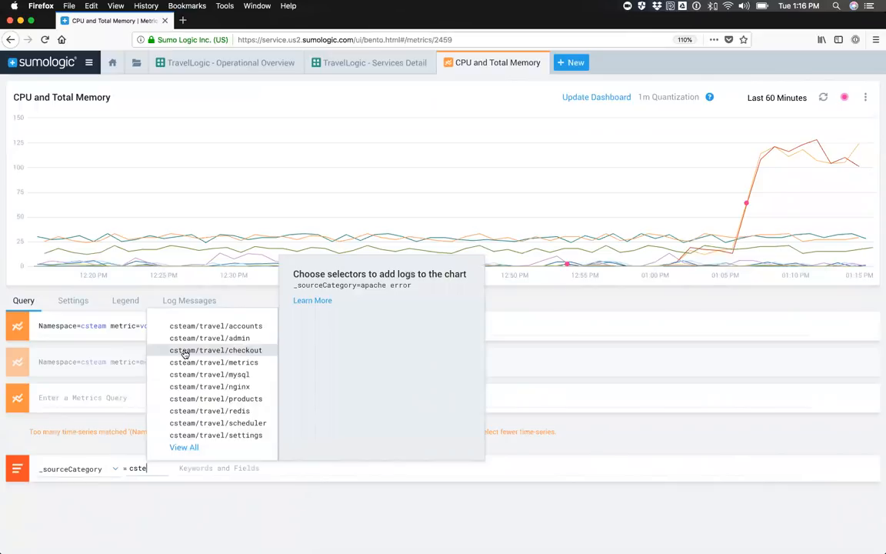
pyautogui.click(236, 354)
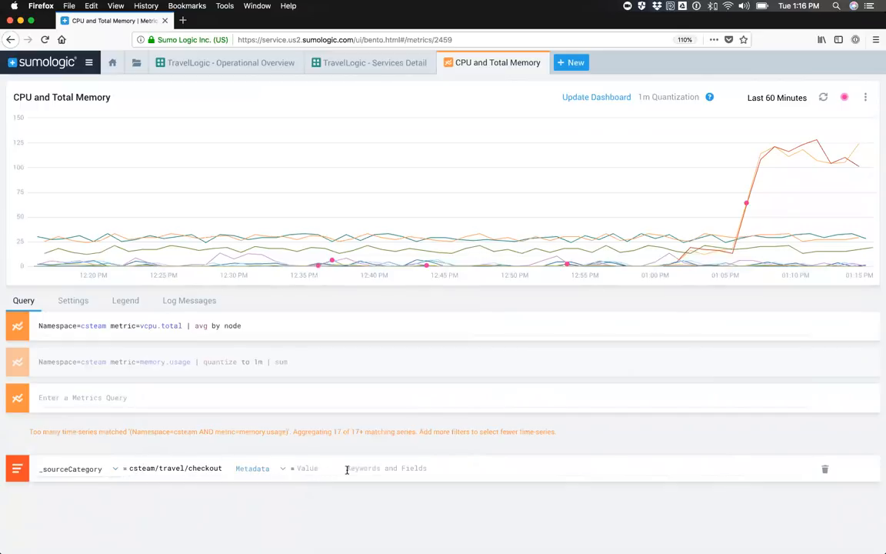
pyautogui.click(429, 469)
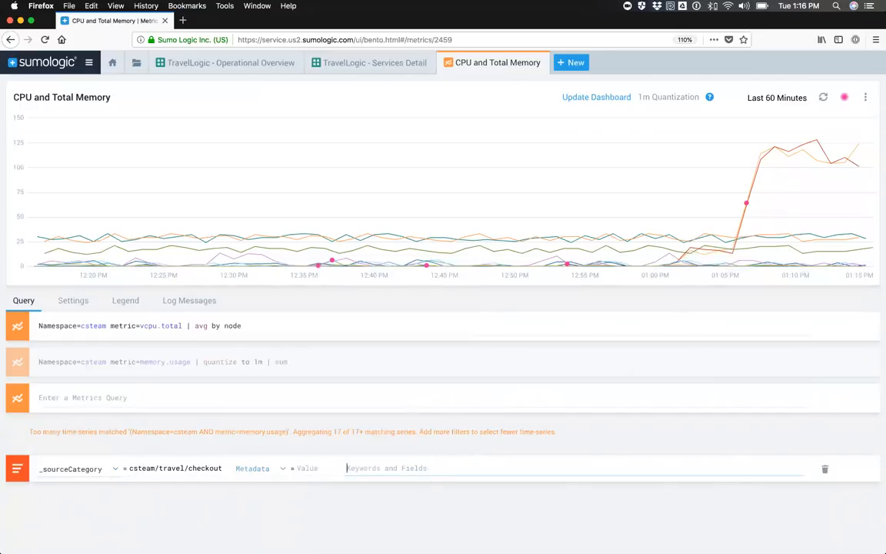
pyautogui.press('Return')
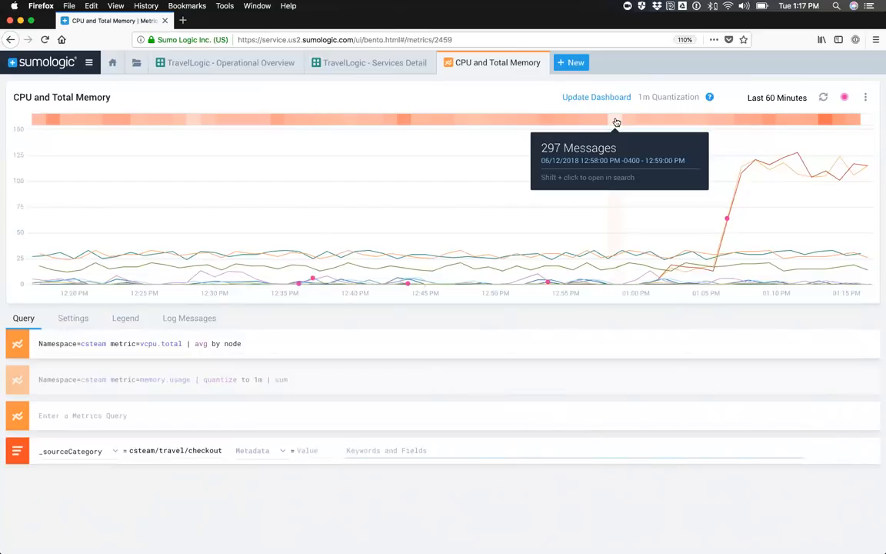
# Step: Open the checkout log messages for the 1:07 PM interval at the CPU spike and look through them
pyautogui.click(742, 122)
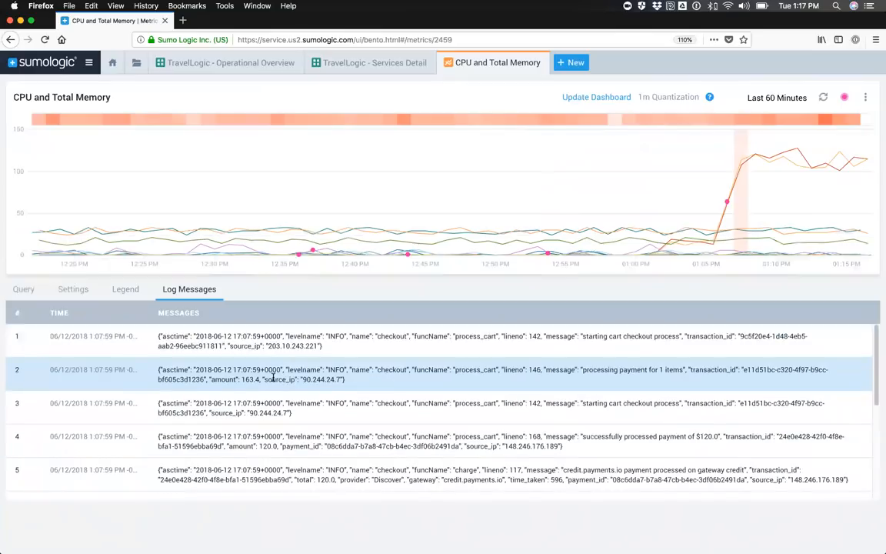
pyautogui.scroll(-5, 277, 385)
pyautogui.scroll(-5, 271, 384)
pyautogui.scroll(10, 273, 377)
# Step: Return to the logs query and filter the checkout messages by the keyword error
pyautogui.click(23, 290)
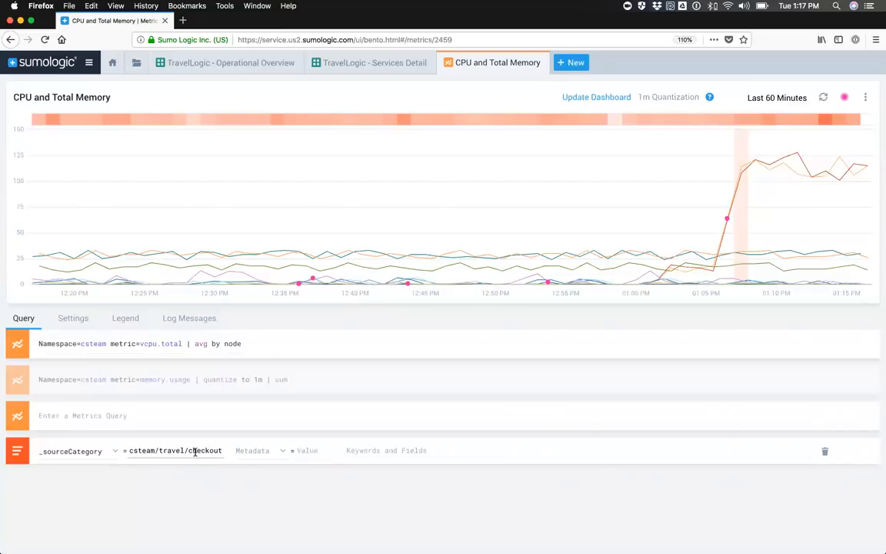
pyautogui.click(354, 450)
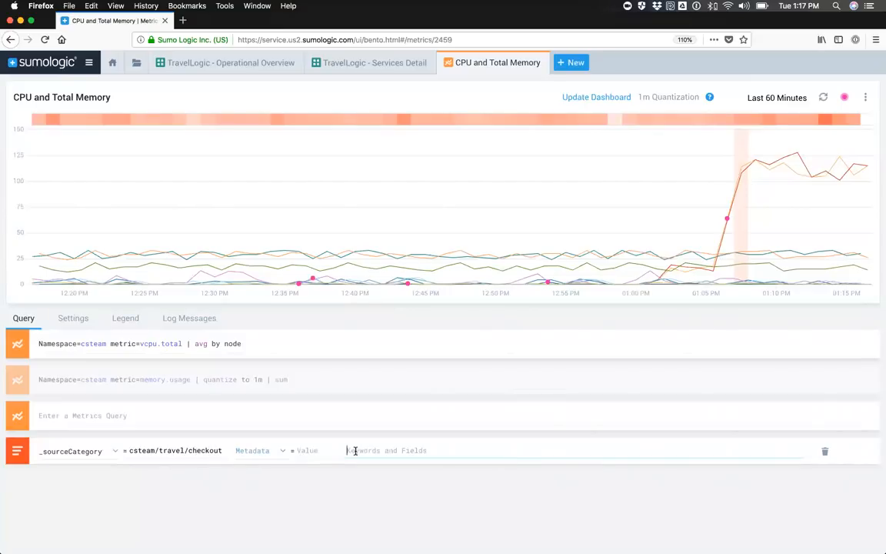
pyautogui.write('error')
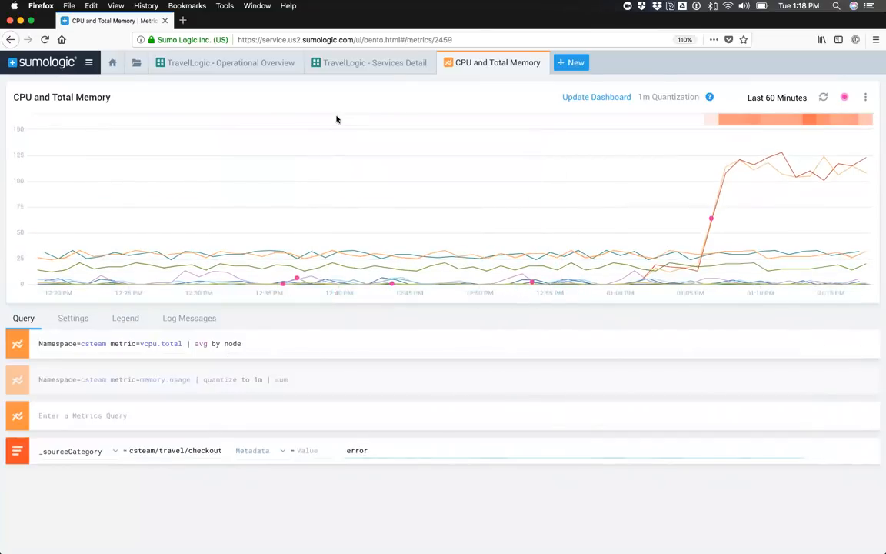
# Step: Open the error messages logged at the start of the CPU spike and examine the certificate, payment gateway and access failures
pyautogui.moveTo(730, 120)
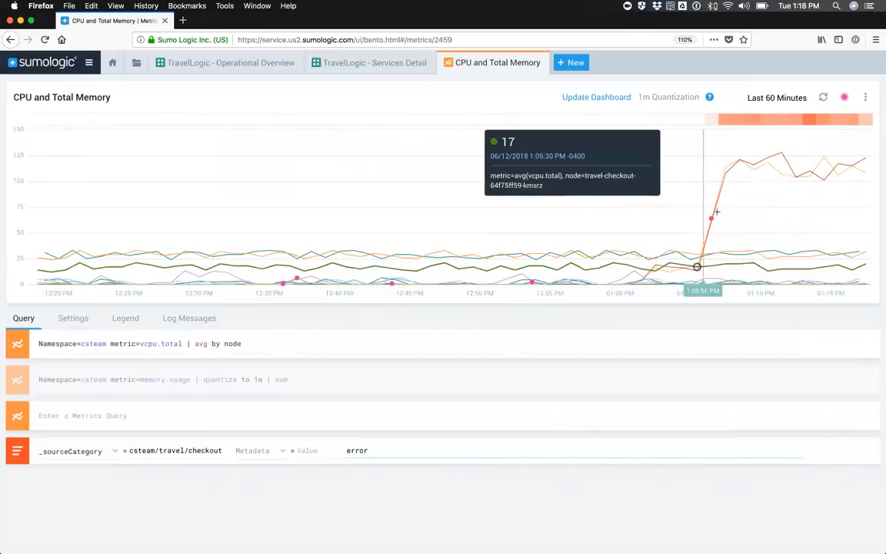
pyautogui.moveTo(723, 177)
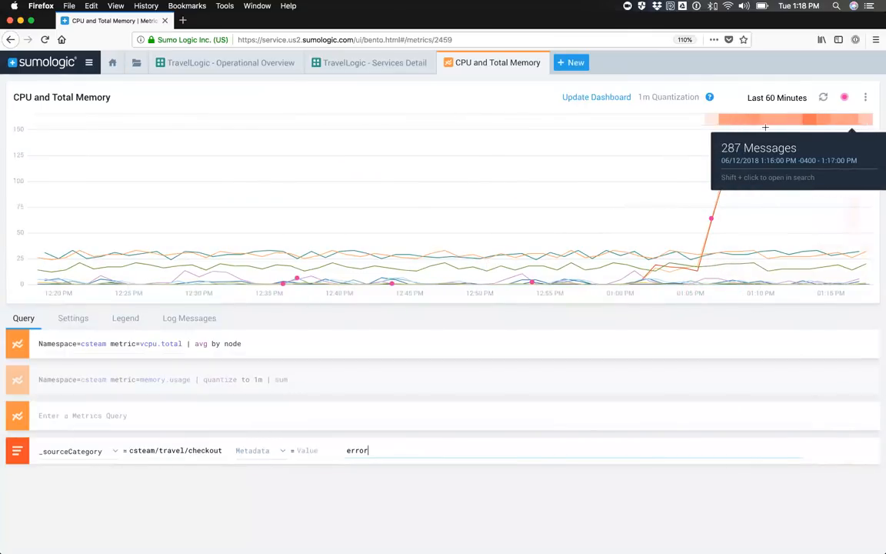
pyautogui.click(726, 123)
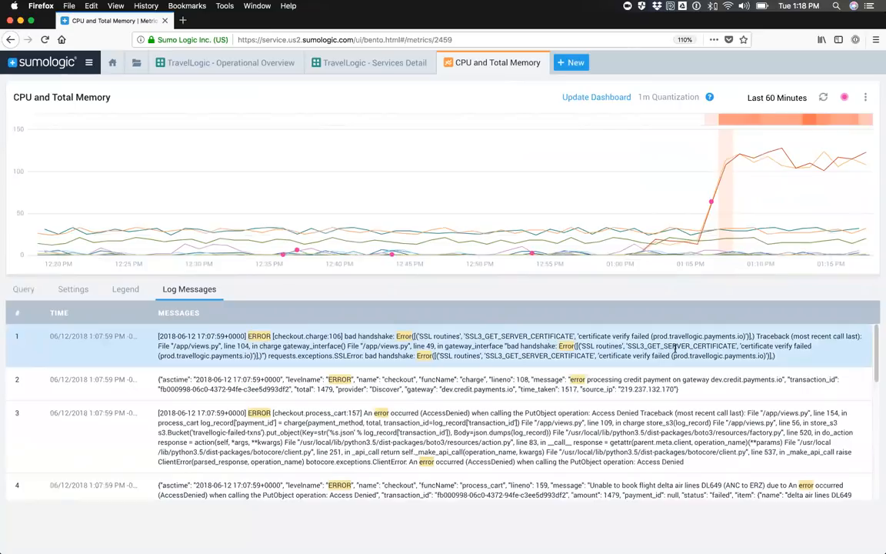
pyautogui.moveTo(813, 348); pyautogui.dragTo(743, 348)
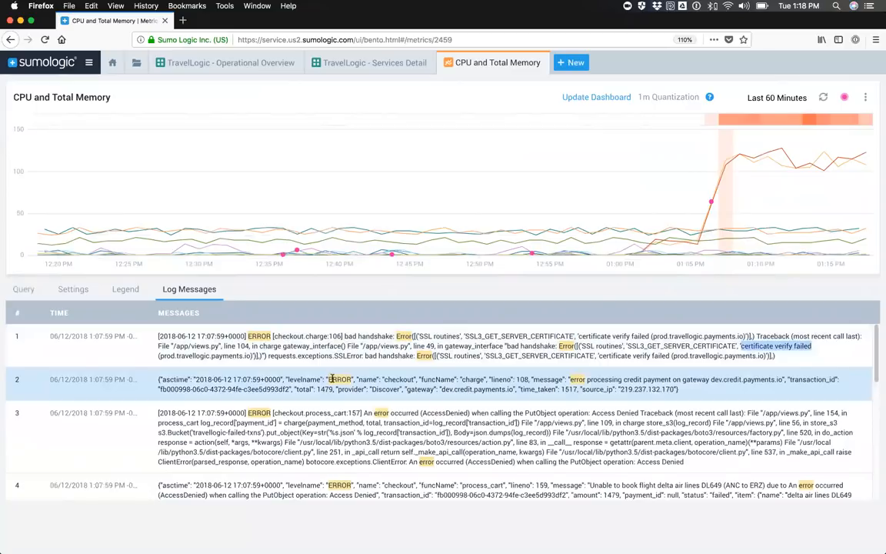
pyautogui.moveTo(329, 379); pyautogui.dragTo(402, 380)
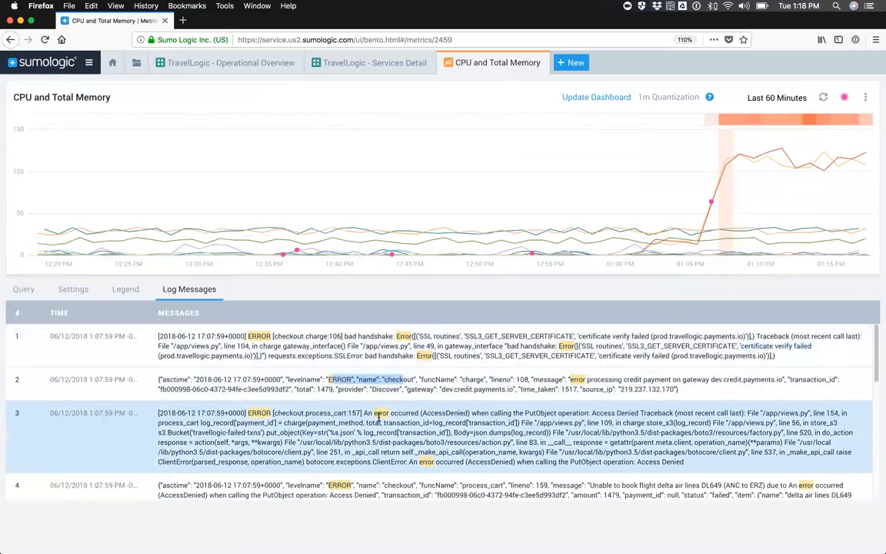
pyautogui.scroll(-5, 454, 416)
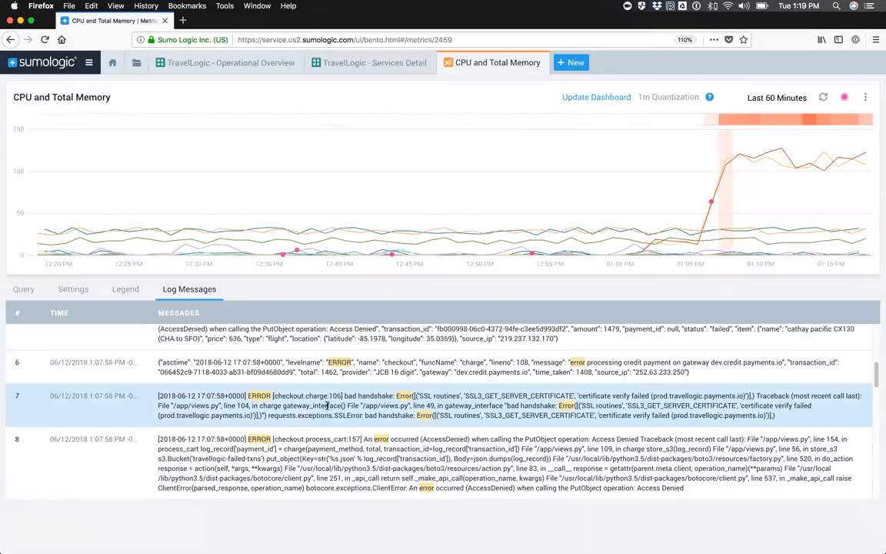
pyautogui.scroll(-5, 319, 407)
pyautogui.scroll(-5, 319, 407)
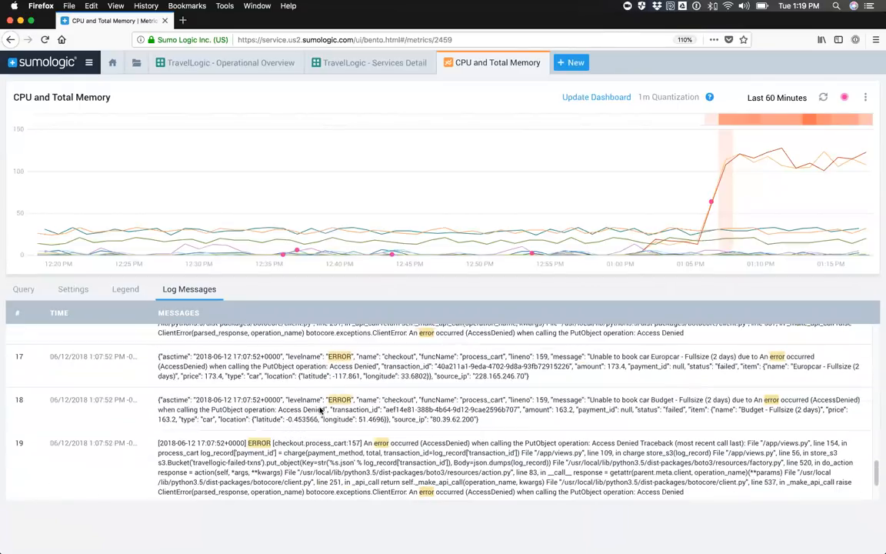
pyautogui.scroll(5, 317, 408)
pyautogui.scroll(2, 316, 408)
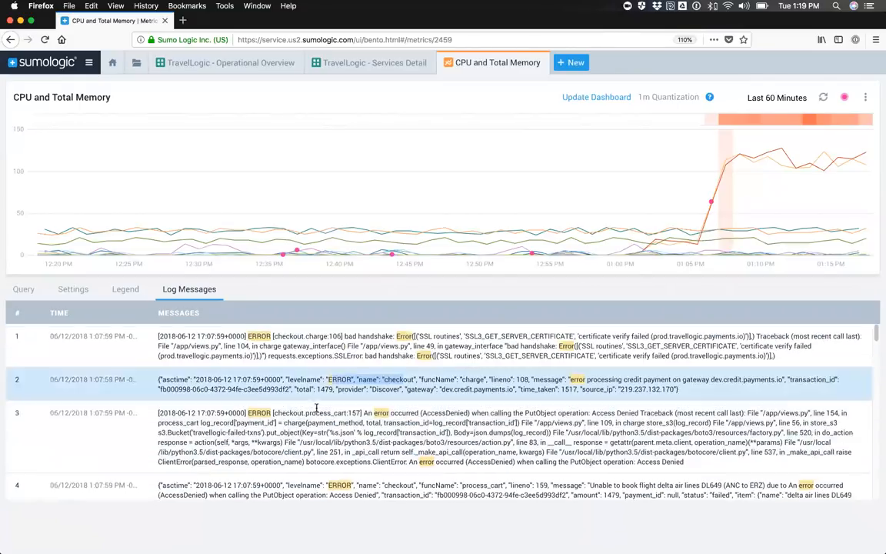
# Step: Look through the rest of the error messages logged in the 1:07 PM interval
pyautogui.scroll(3, 323, 392)
pyautogui.scroll(-10, 322, 392)
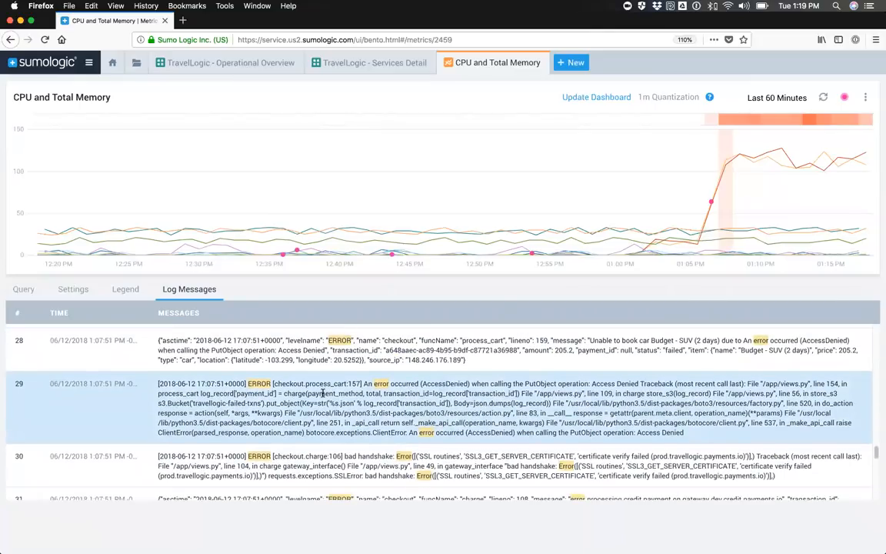
pyautogui.scroll(15, 315, 412)
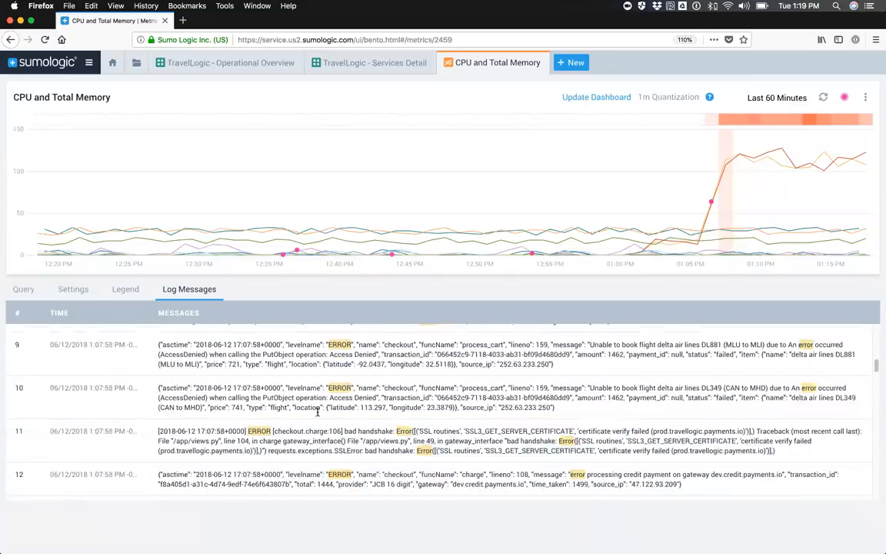
pyautogui.scroll(-20, 317, 415)
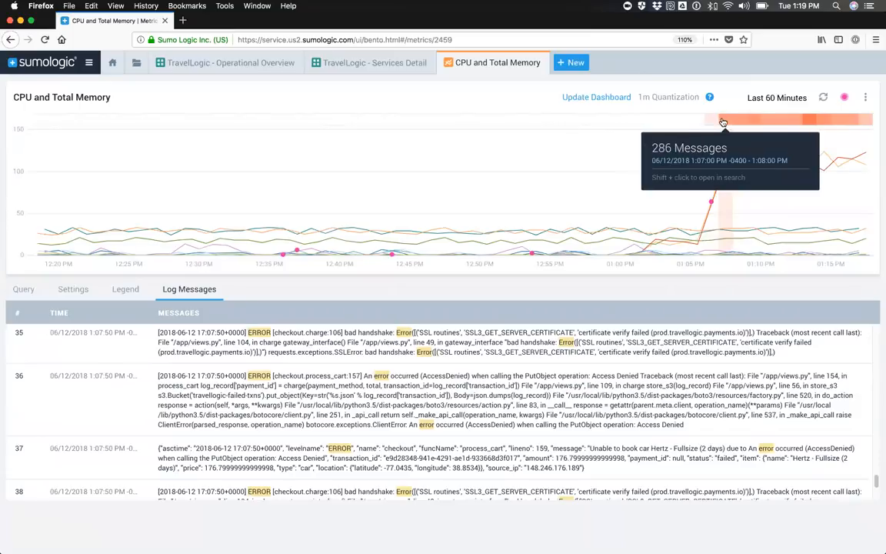
# Step: Open the checkout error messages of the 1:09 PM interval in a separate log search and check how many result pages there are
pyautogui.click(723, 122)
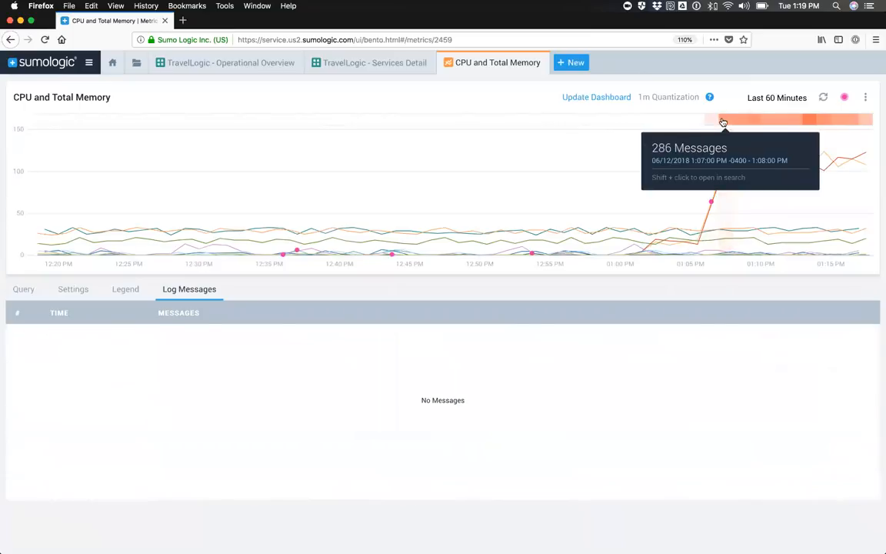
pyautogui.click(808, 123)
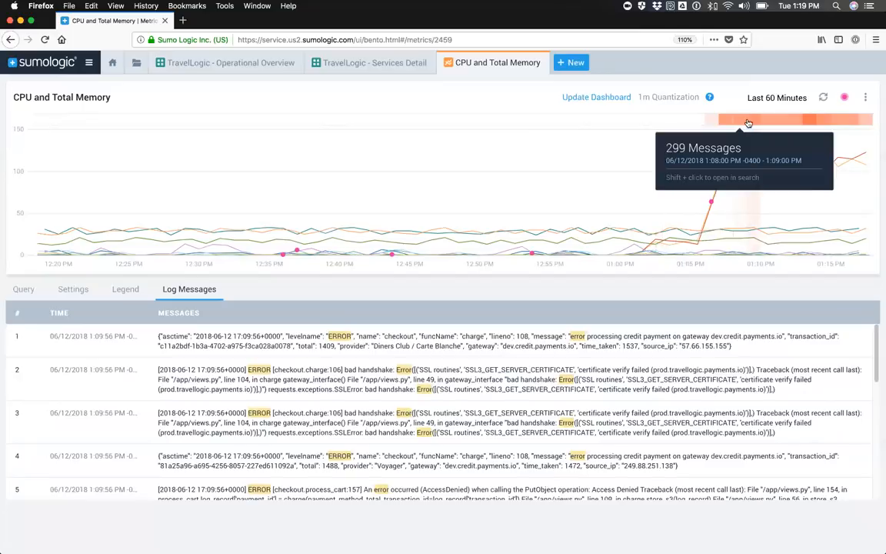
pyautogui.moveTo(754, 123)
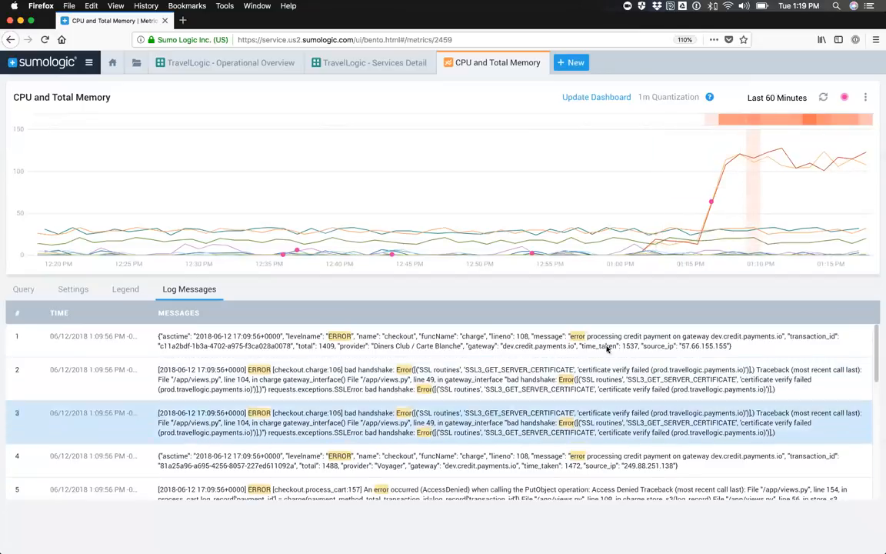
pyautogui.keyDown('shift'); pyautogui.click(754, 125); pyautogui.keyUp('shift')
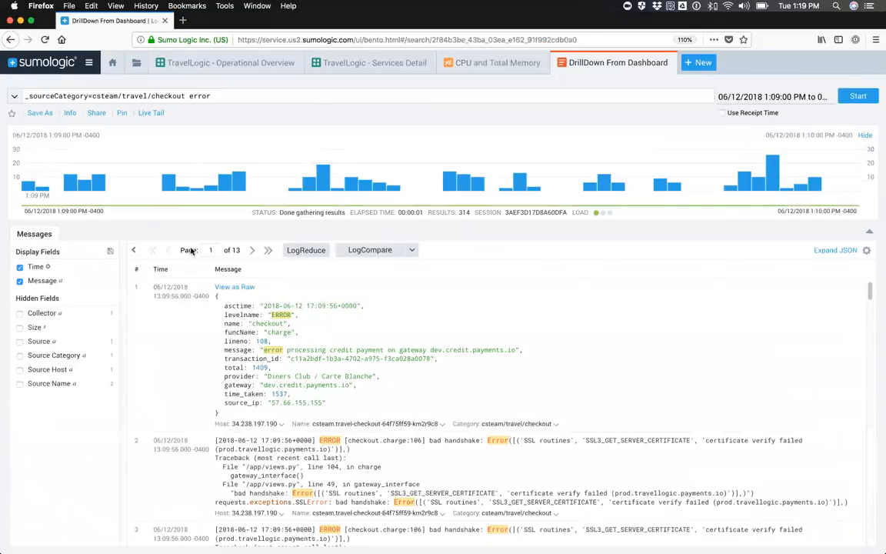
pyautogui.moveTo(240, 251); pyautogui.dragTo(190, 254)
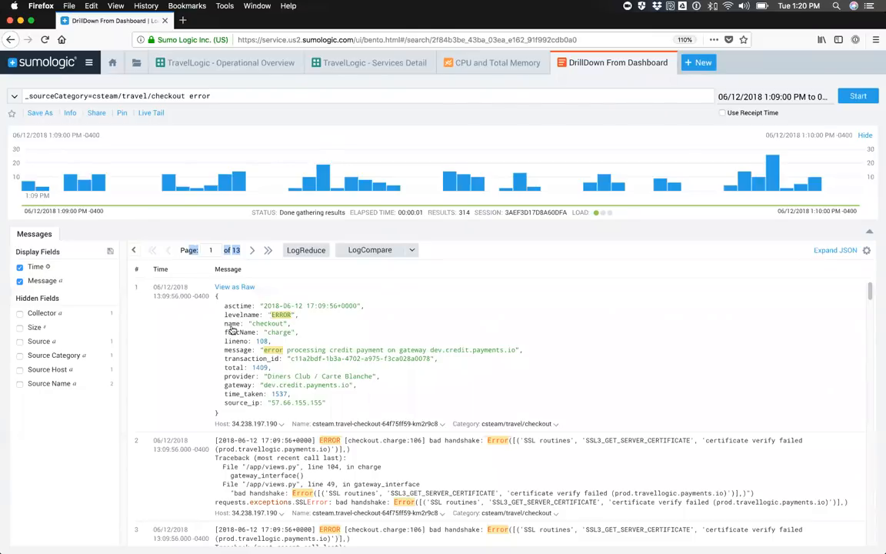
# Step: Remove the keyword error from the query so it covers the whole csteam/travel/checkout source category
pyautogui.doubleClick(201, 95)
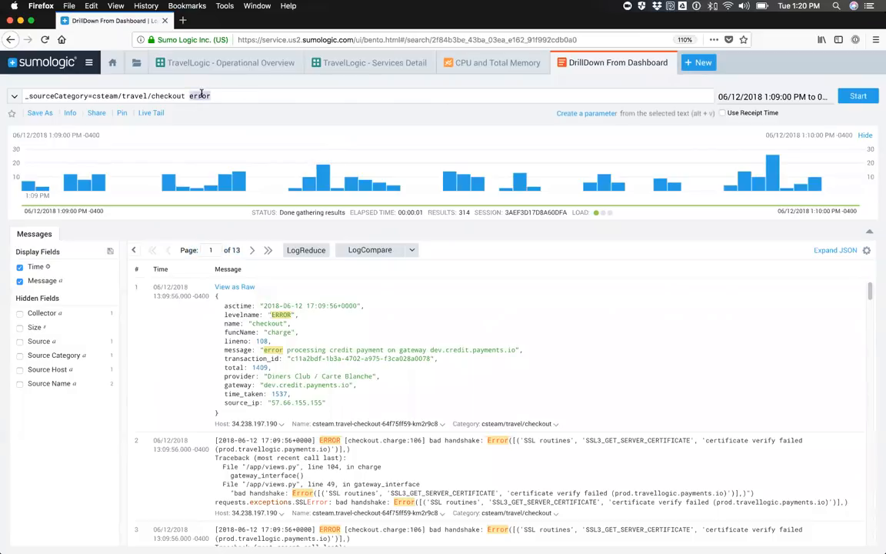
pyautogui.press('BackSpace')
pyautogui.press('BackSpace')
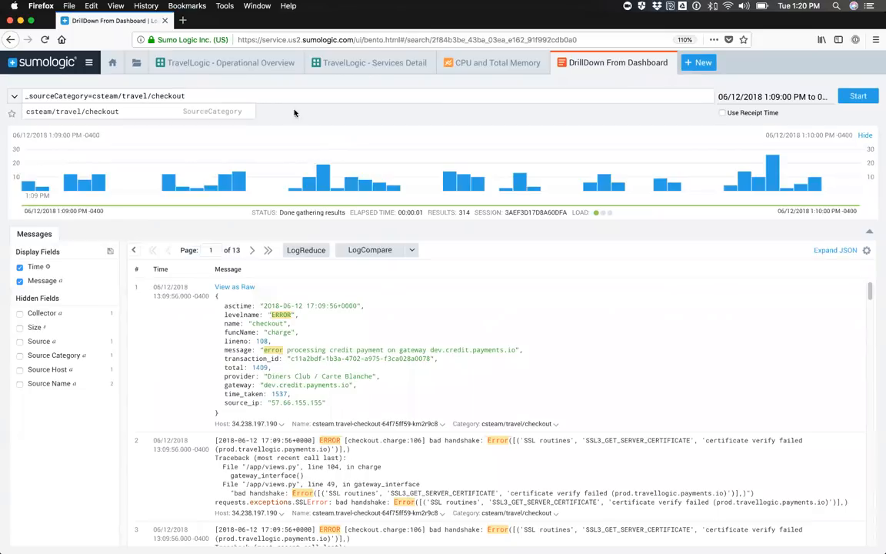
# Step: Set the search time range to -30m and run the checkout log query
pyautogui.click(746, 95)
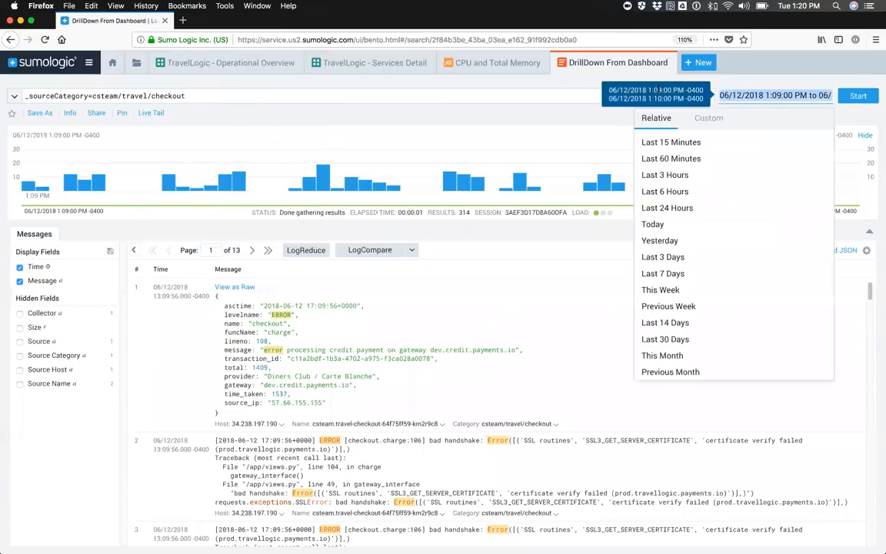
pyautogui.click(754, 94)
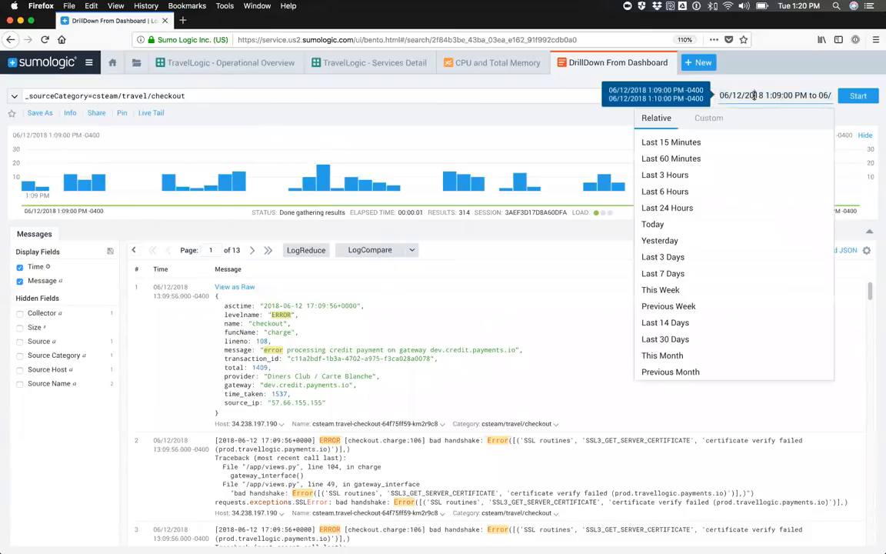
pyautogui.click(670, 144)
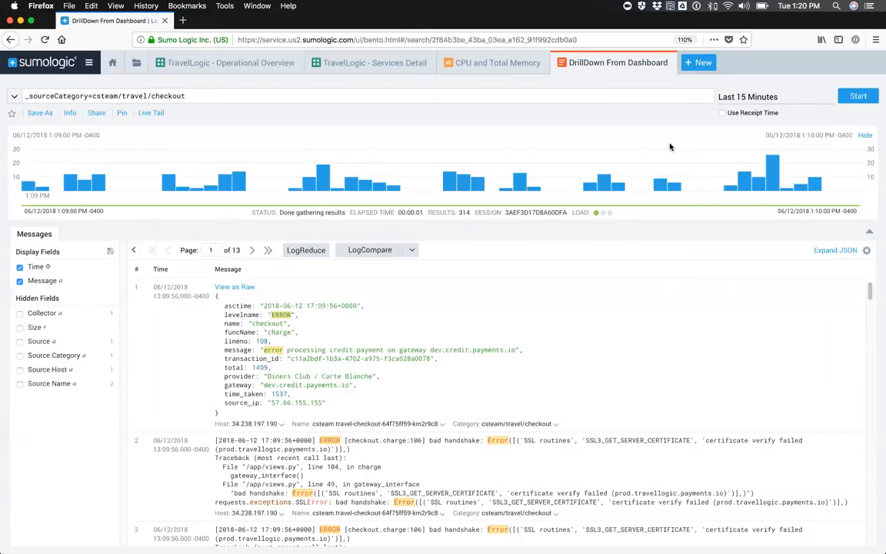
pyautogui.click(741, 96)
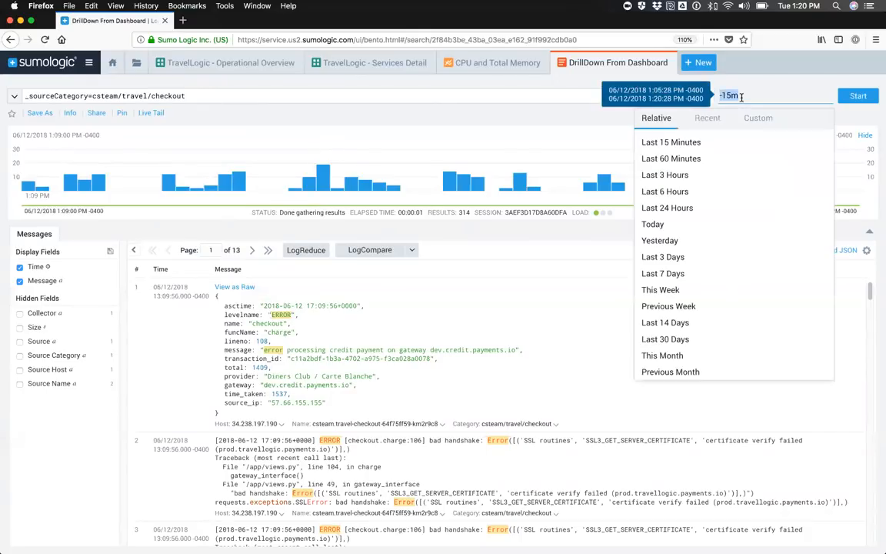
pyautogui.write('-30m')
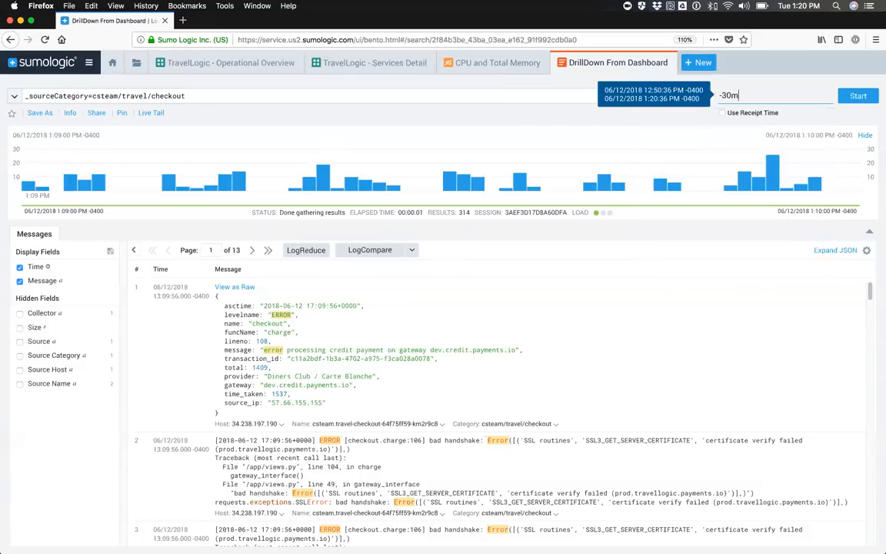
pyautogui.press('Return')
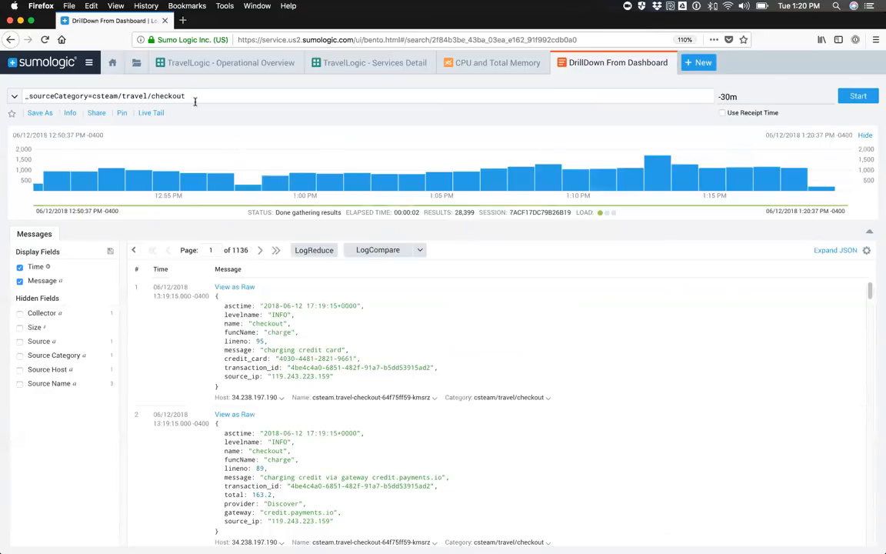
# Step: Check the result total and run LogReduce on the checkout messages to group them into signatures
pyautogui.click(463, 213)
pyautogui.click(633, 123)
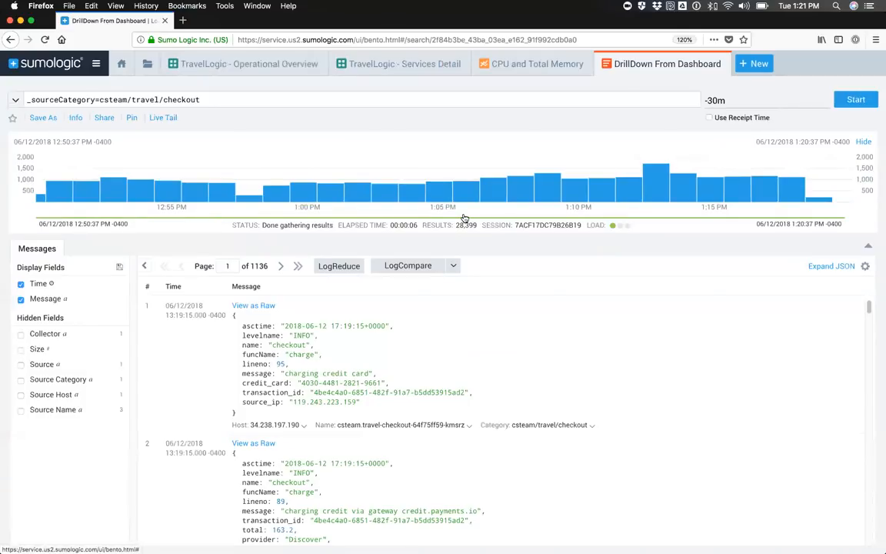
pyautogui.scroll(-15, 326, 492)
pyautogui.scroll(15, 269, 442)
pyautogui.click(339, 266)
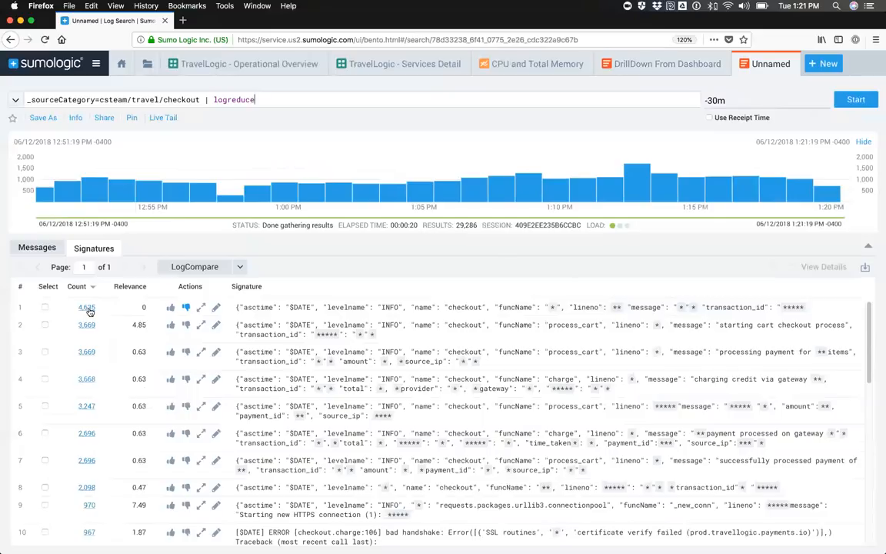
# Step: Look over the list of LogReduce signatures and check how many pages it fills
pyautogui.scroll(-3, 261, 324)
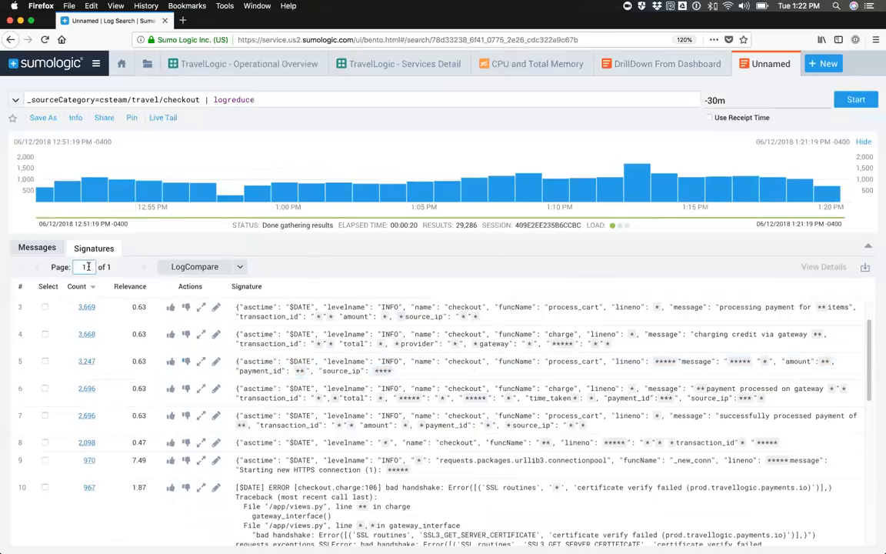
pyautogui.moveTo(82, 266); pyautogui.dragTo(72, 268)
pyautogui.click(87, 268)
pyautogui.scroll(1, 90, 331)
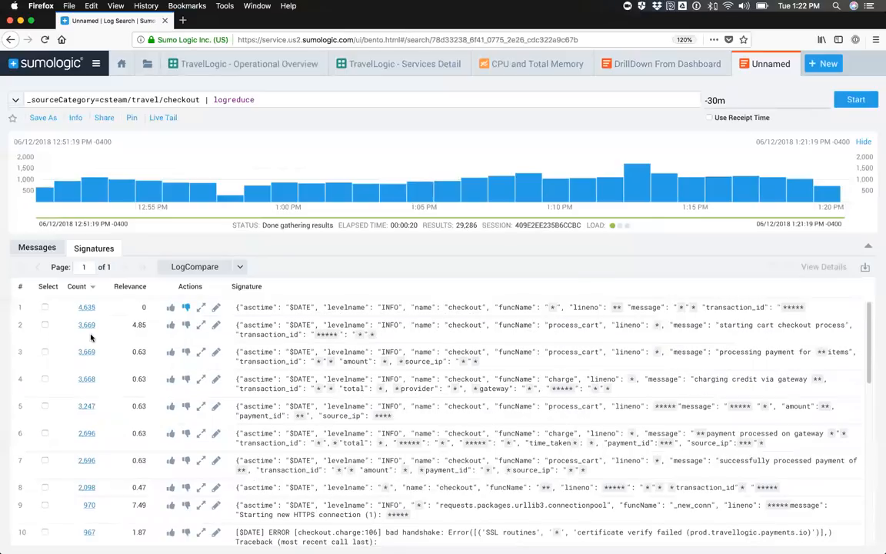
# Step: Sort the signatures by ascending count and examine the least frequent ones
pyautogui.click(93, 287)
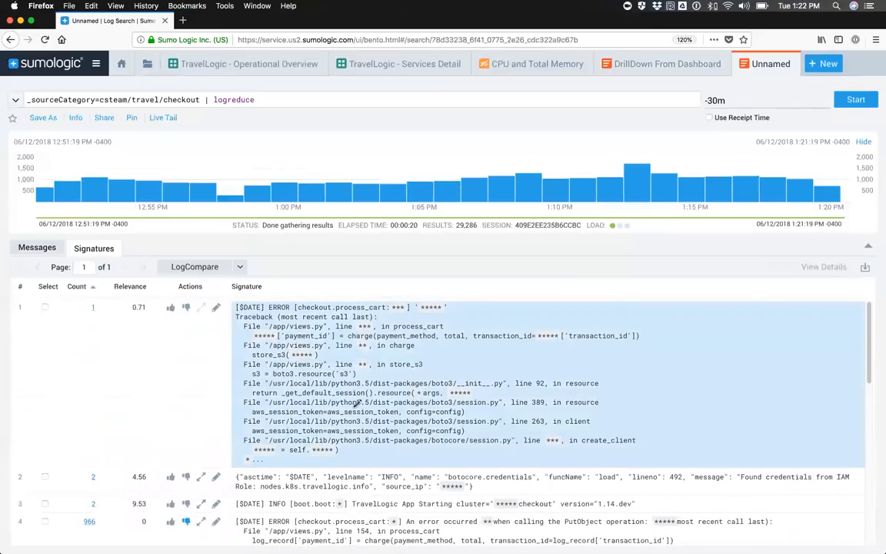
pyautogui.scroll(-1, 308, 407)
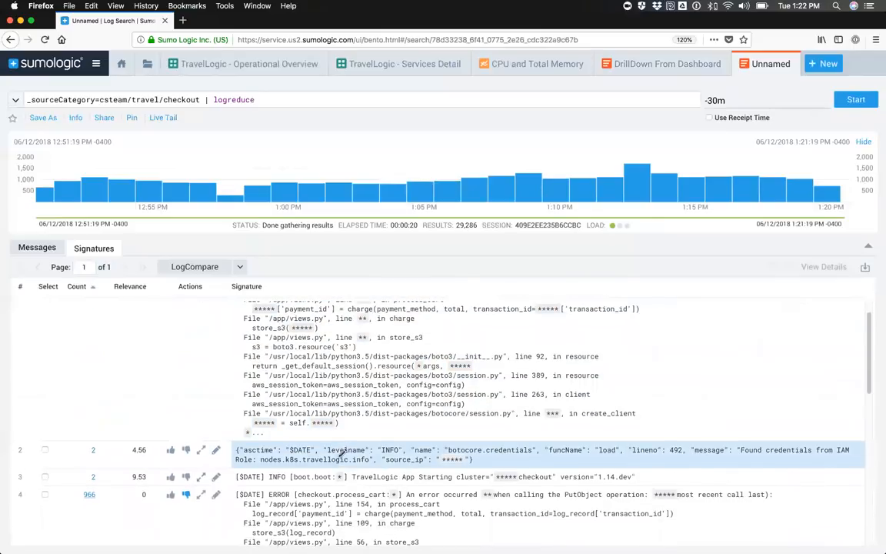
pyautogui.scroll(-1, 275, 448)
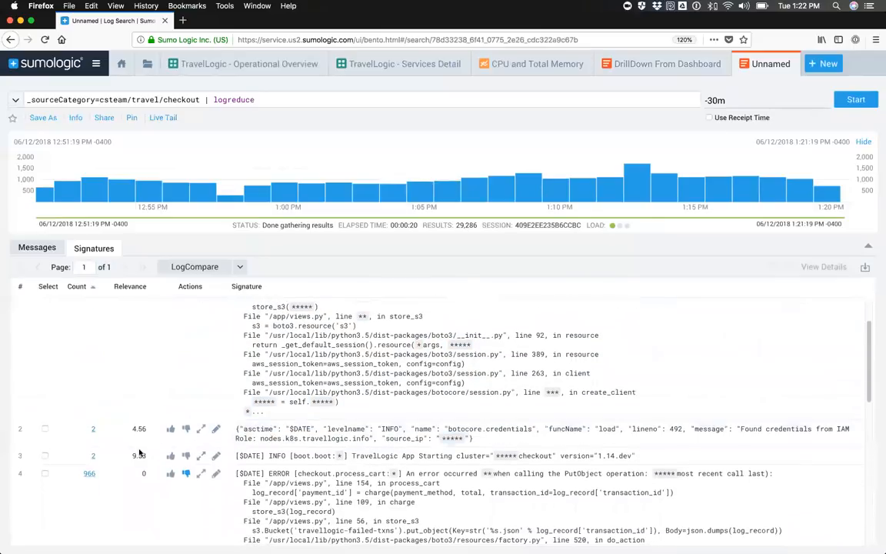
pyautogui.scroll(-1, 160, 453)
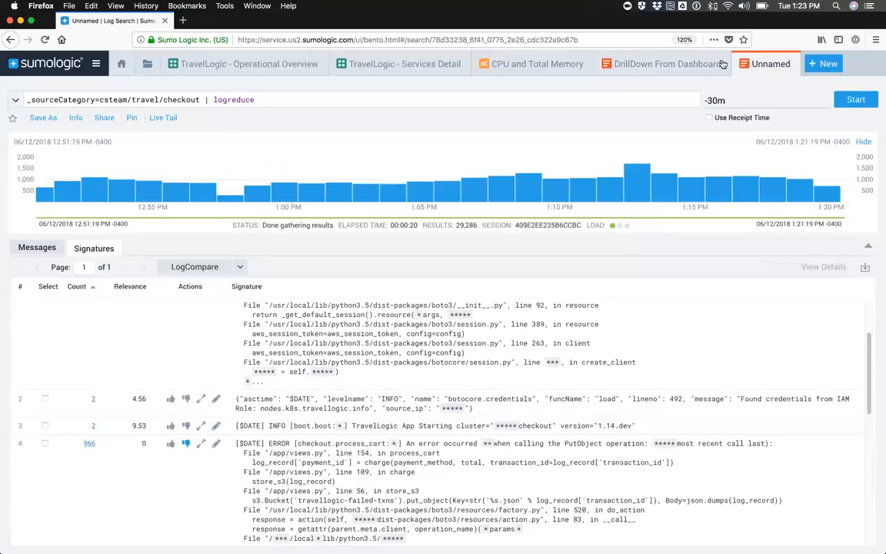
# Step: Recheck the spike in the CPU and Total Memory chart, and return to the LogReduce results to examine the PutObject and certificate error signatures
pyautogui.click(538, 68)
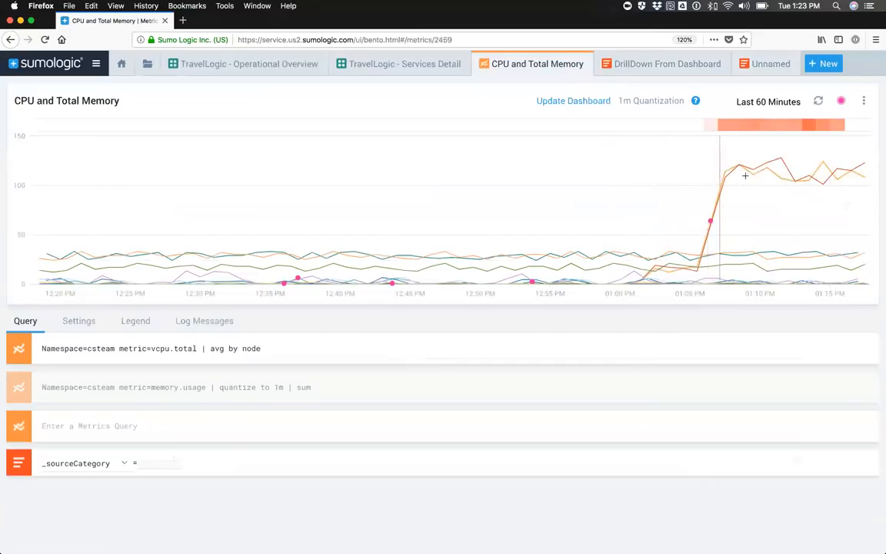
pyautogui.moveTo(768, 167)
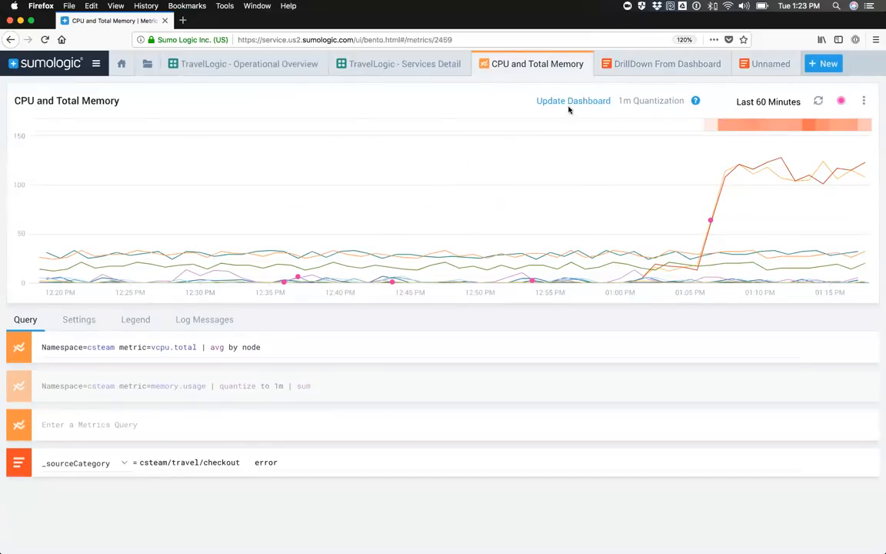
pyautogui.click(760, 69)
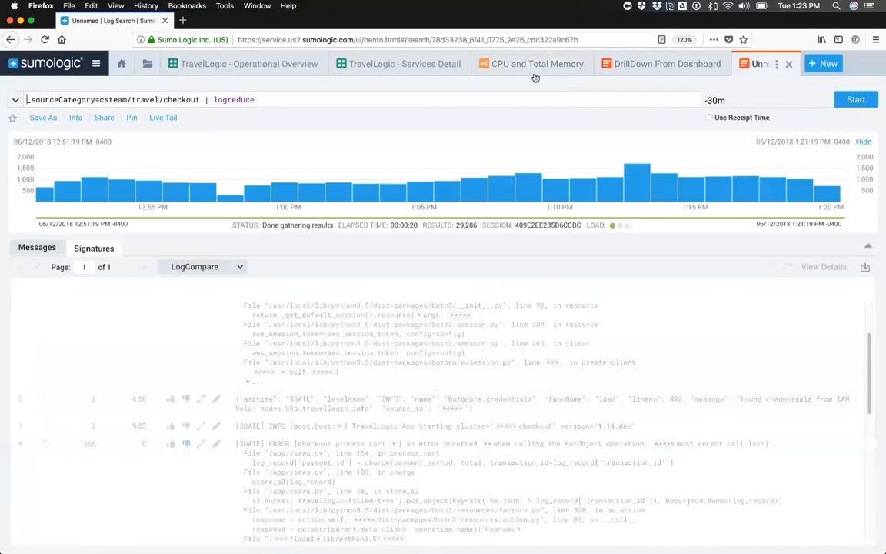
pyautogui.scroll(-5, 342, 325)
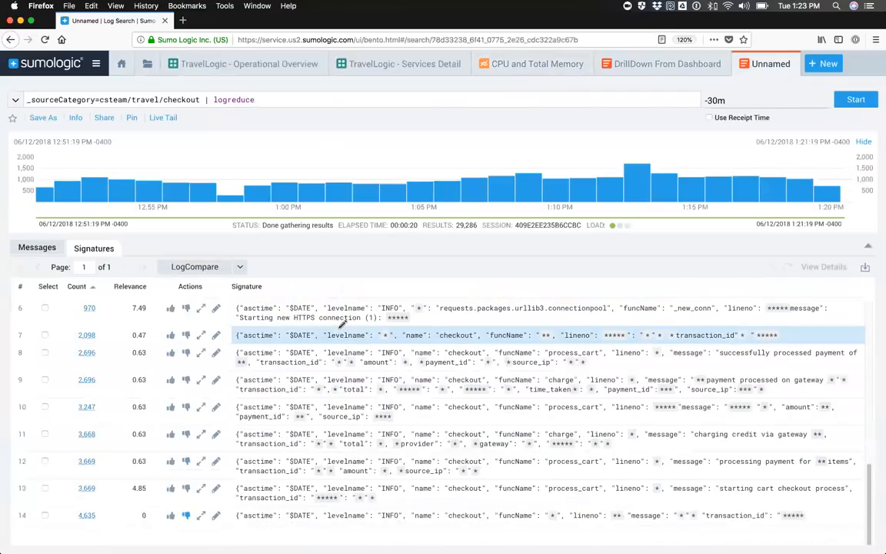
pyautogui.scroll(3, 341, 356)
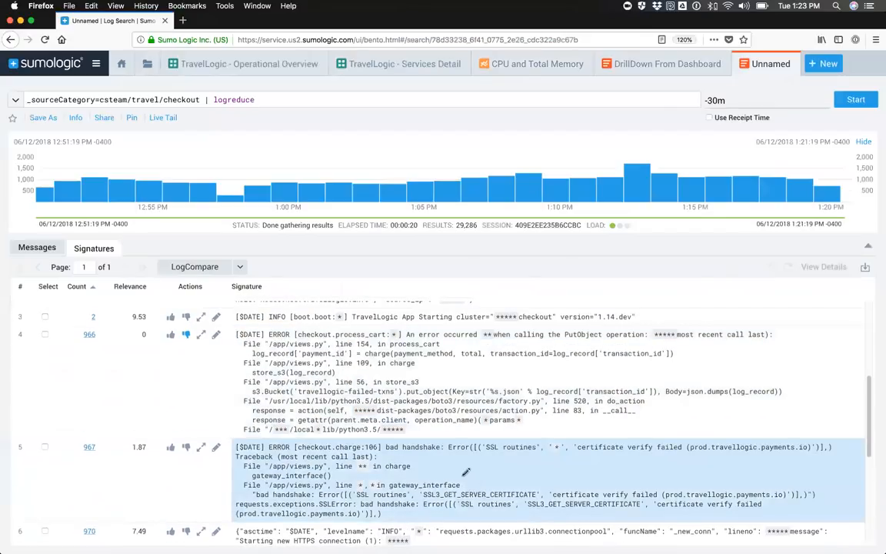
pyautogui.scroll(-1, 416, 423)
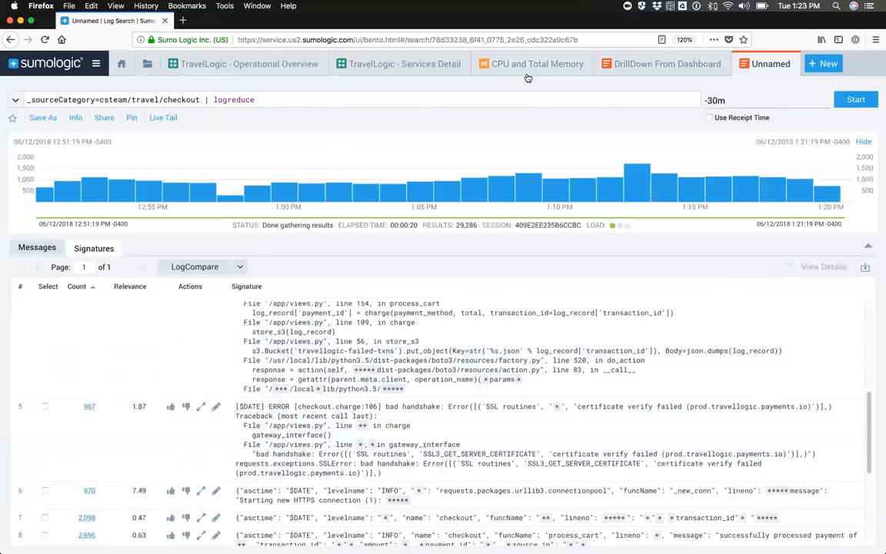
# Step: Revisit the CPU and Total Memory chart and the Services Detail dashboard, and switch to the TravelLogic flight search site in Chrome
pyautogui.click(531, 68)
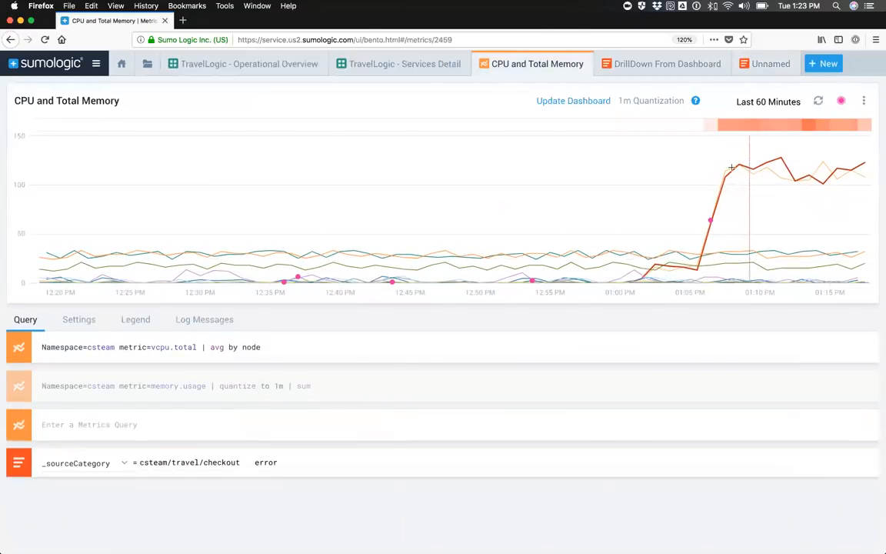
pyautogui.click(245, 65)
pyautogui.click(384, 66)
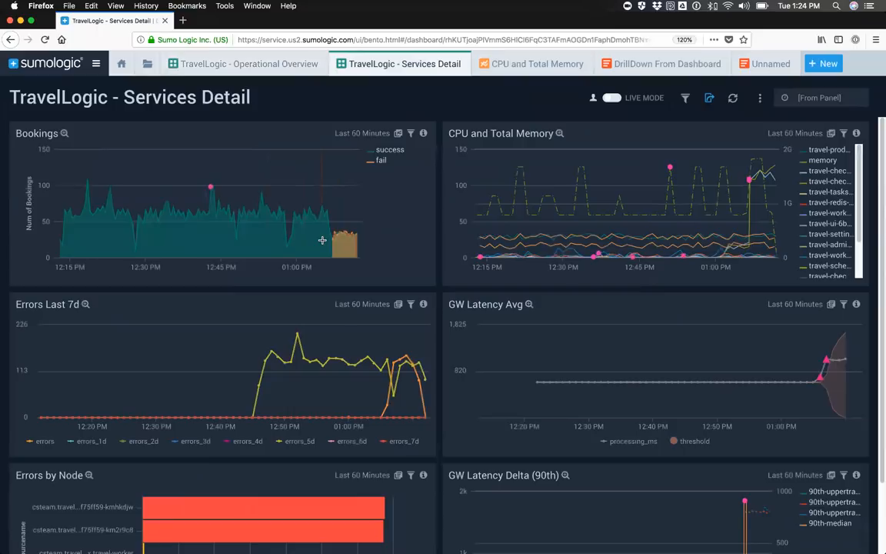
pyautogui.press('super+Tab')
pyautogui.press('super+Tab')
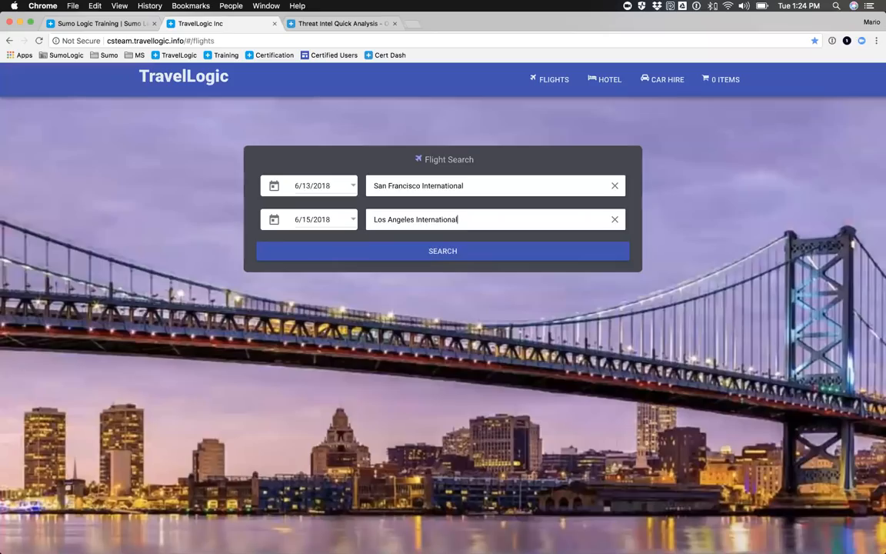
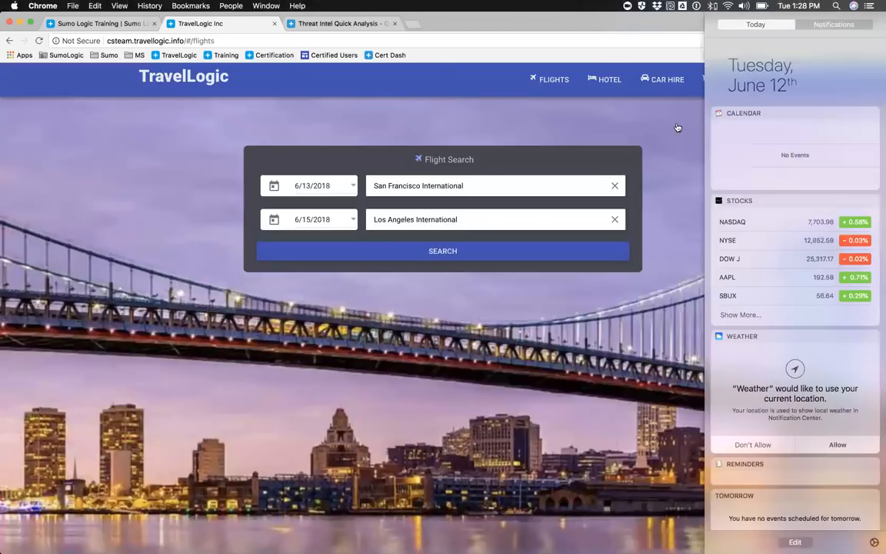
# Step: Dismiss the notification sidebar, close the TravelLogic site, and open Sumo Logic's data collection page
pyautogui.click(612, 111)
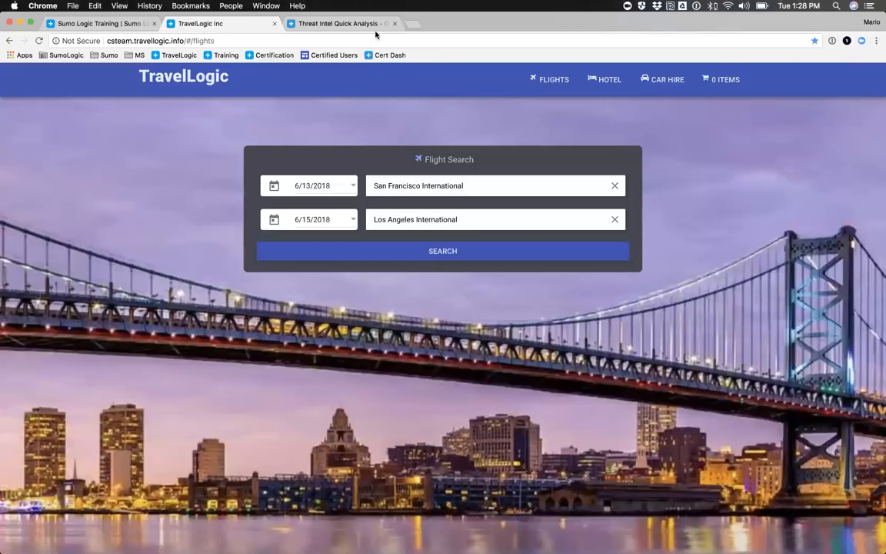
pyautogui.click(274, 25)
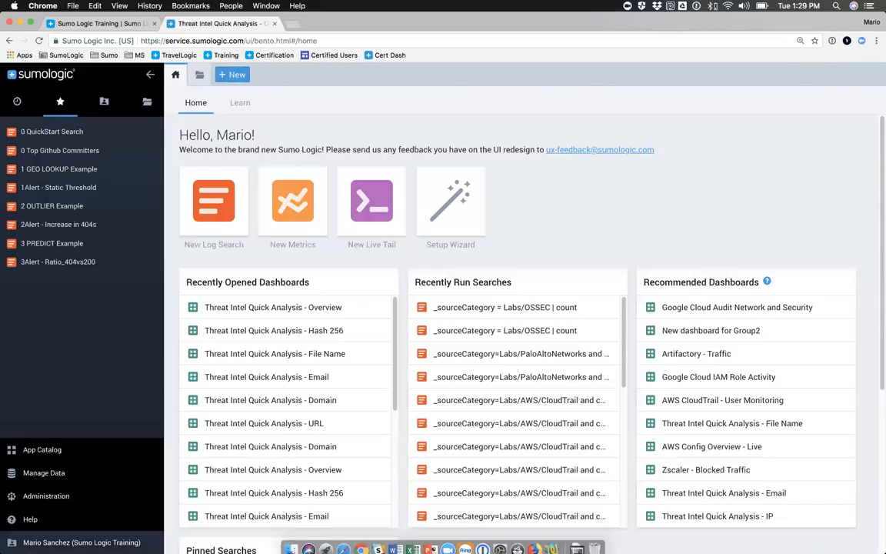
pyautogui.click(40, 475)
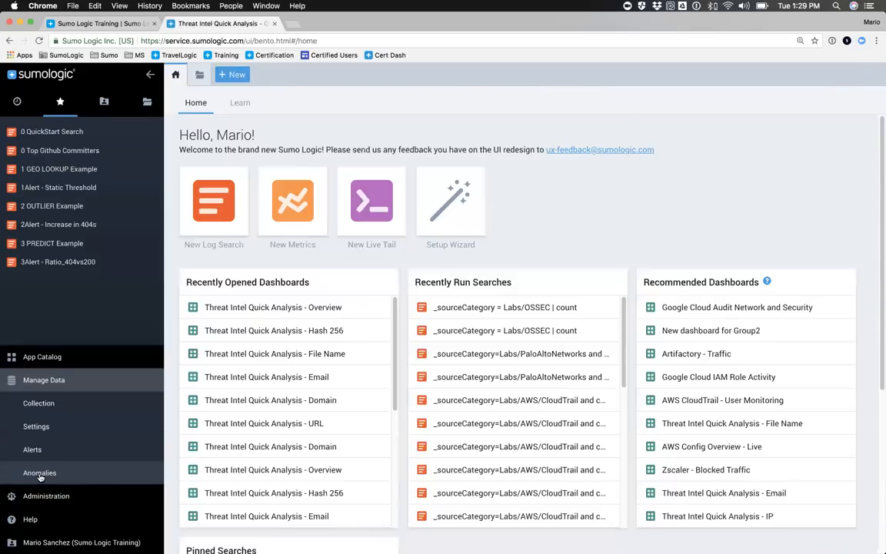
pyautogui.click(44, 382)
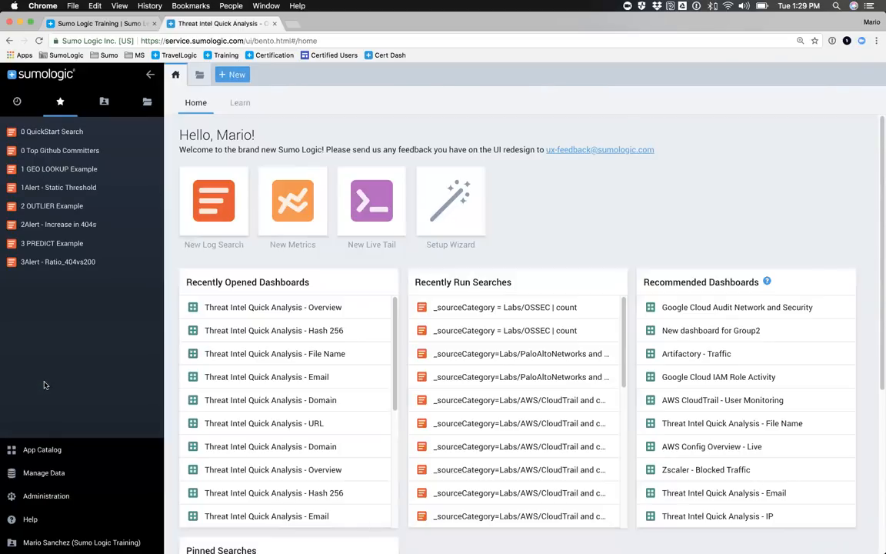
pyautogui.click(37, 471)
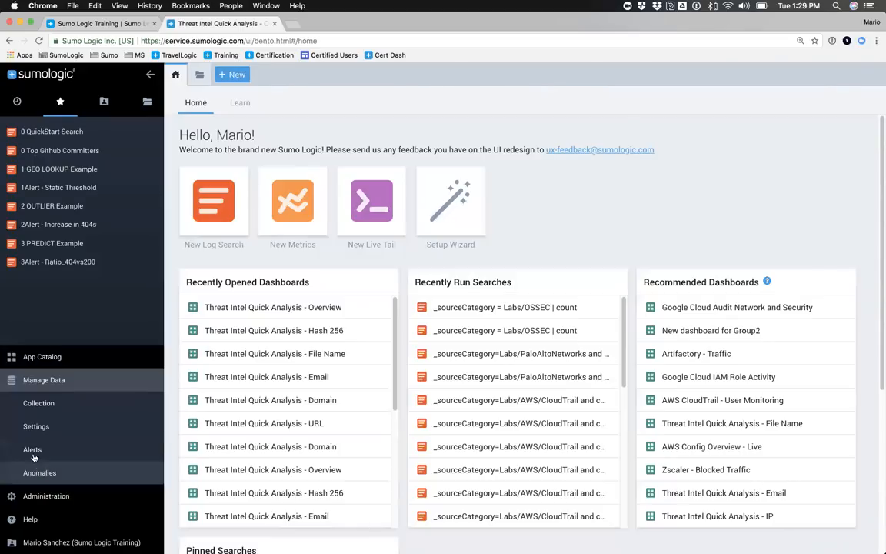
pyautogui.click(37, 404)
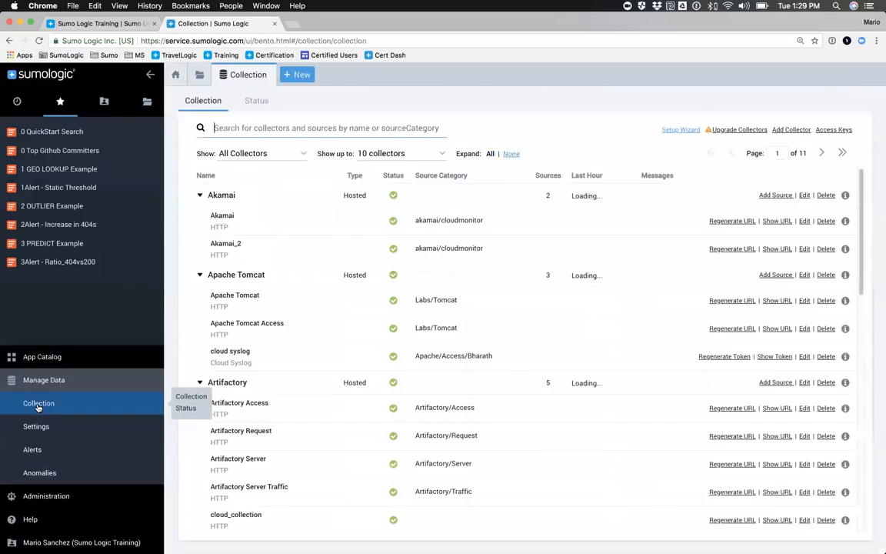
# Step: Browse the collector list and search it for "cloudtrail"
pyautogui.scroll(-15, 429, 221)
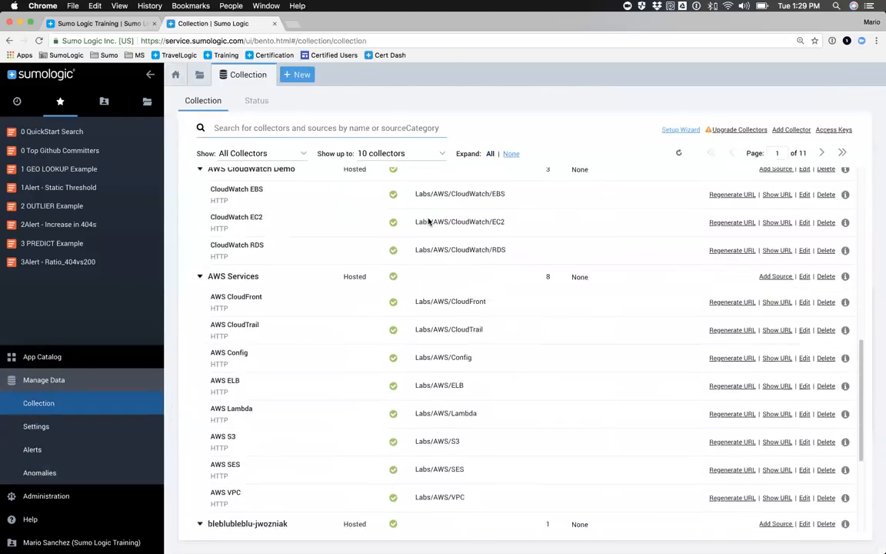
pyautogui.scroll(15, 428, 221)
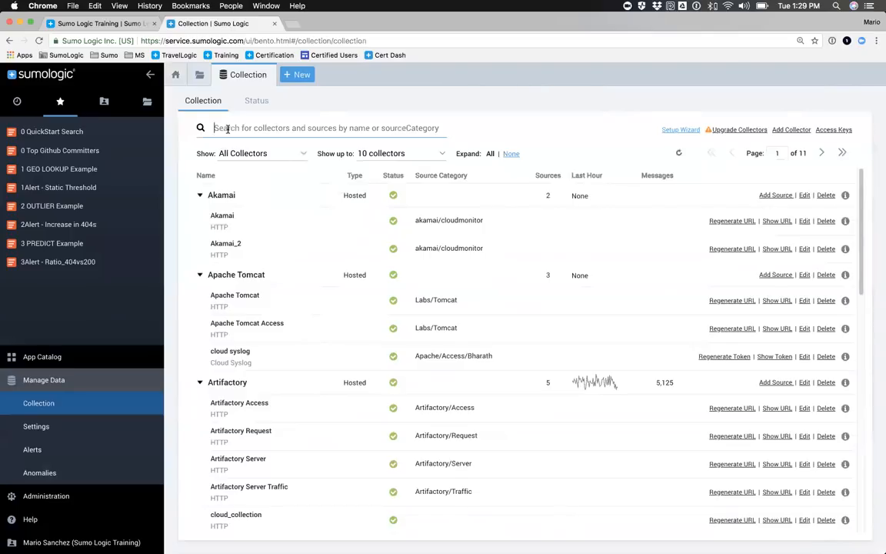
pyautogui.write('cloudtrail')
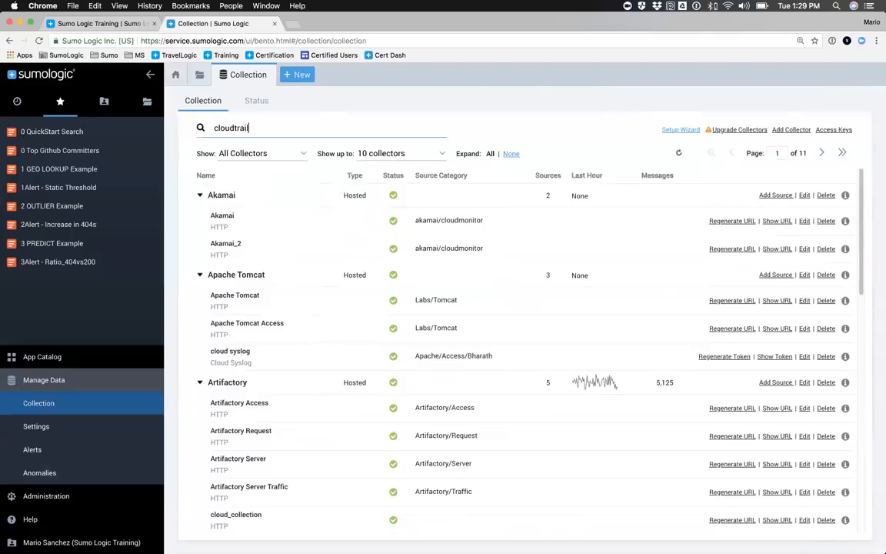
pyautogui.press('Return')
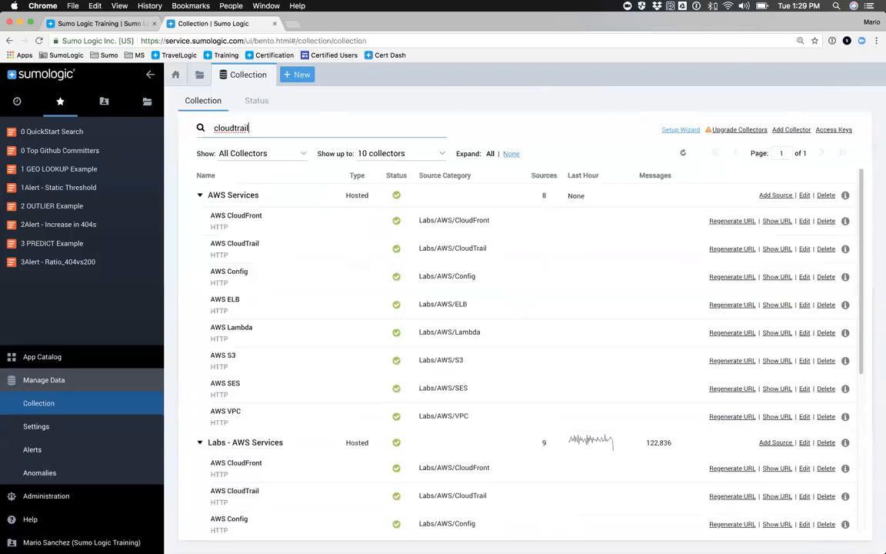
# Step: Look through the matching collectors for their AWS CloudTrail sources, comparing AWS Services with Labs - AWS Services
pyautogui.moveTo(228, 197)
pyautogui.moveTo(223, 244)
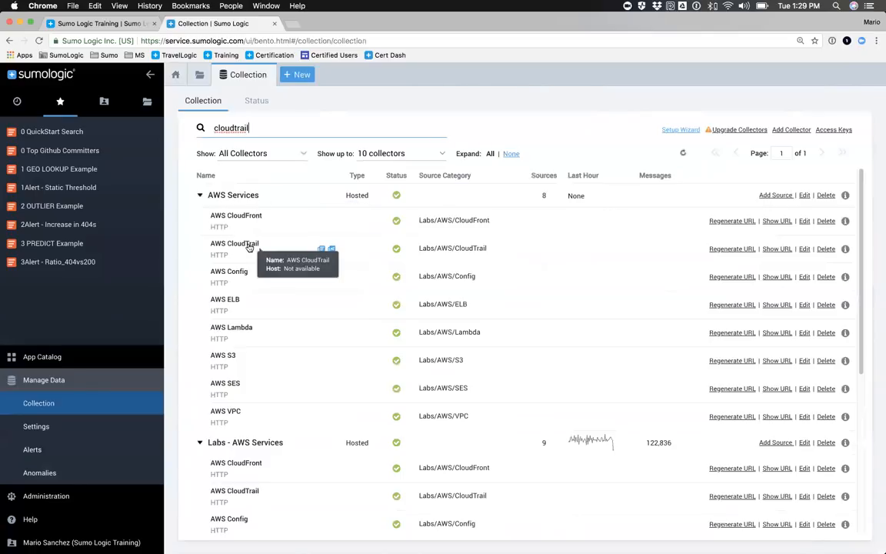
pyautogui.scroll(-5, 240, 346)
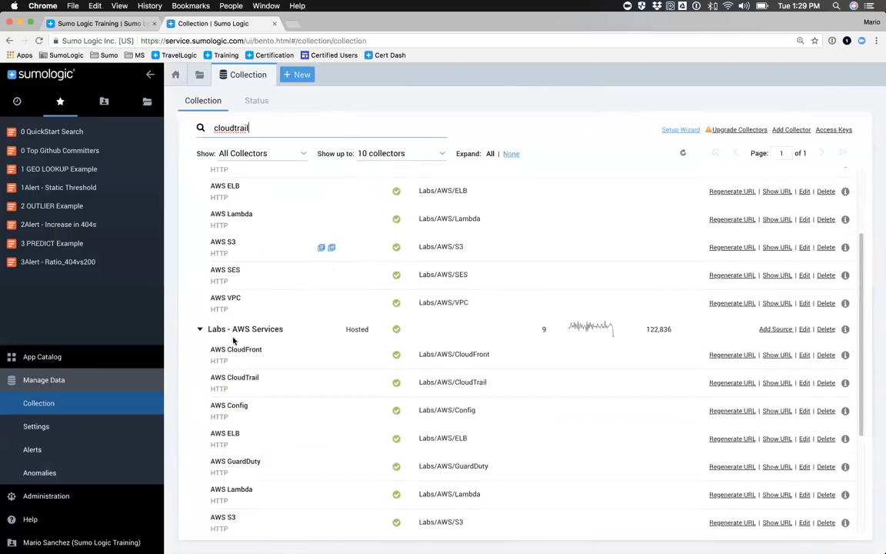
pyautogui.moveTo(215, 263)
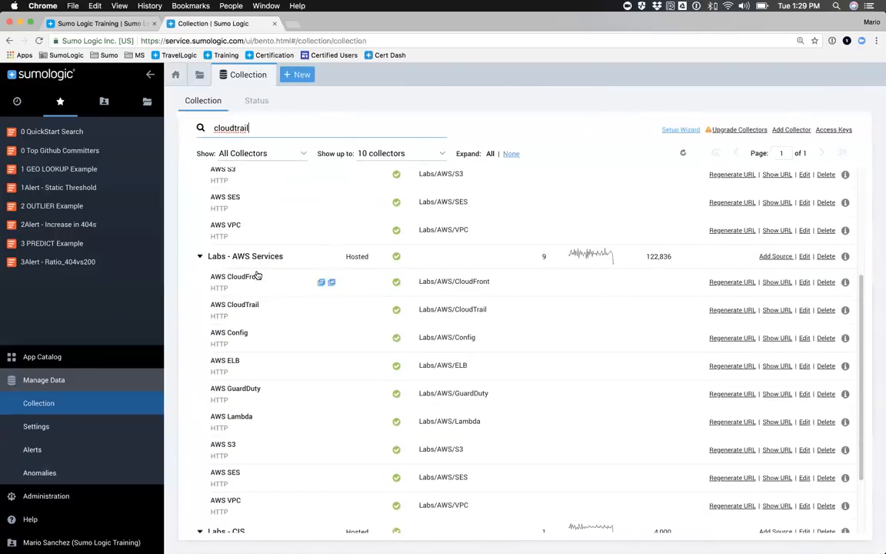
pyautogui.scroll(-3, 257, 277)
pyautogui.moveTo(240, 225)
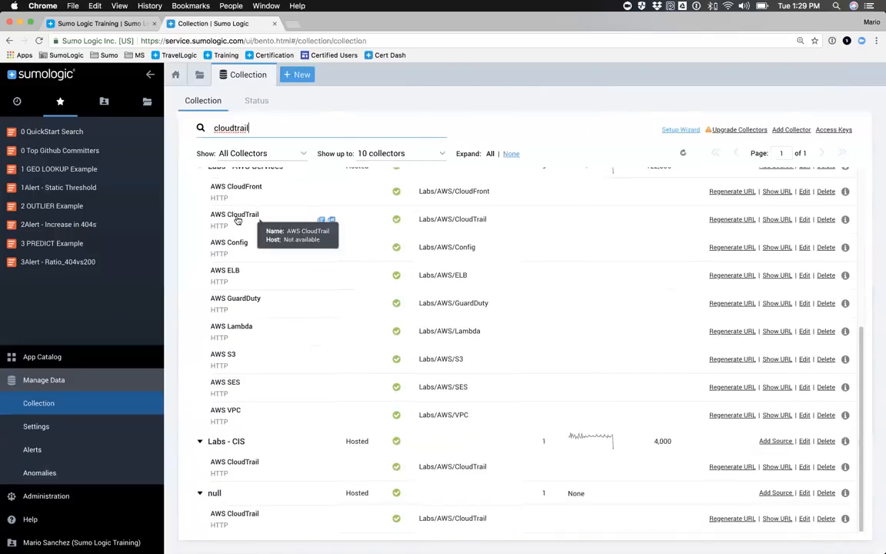
pyautogui.scroll(7, 241, 225)
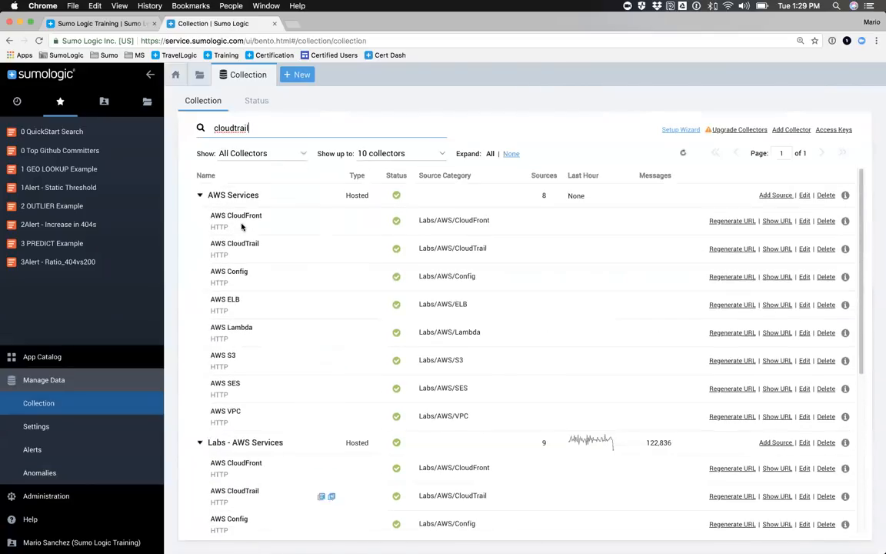
pyautogui.scroll(-6, 225, 266)
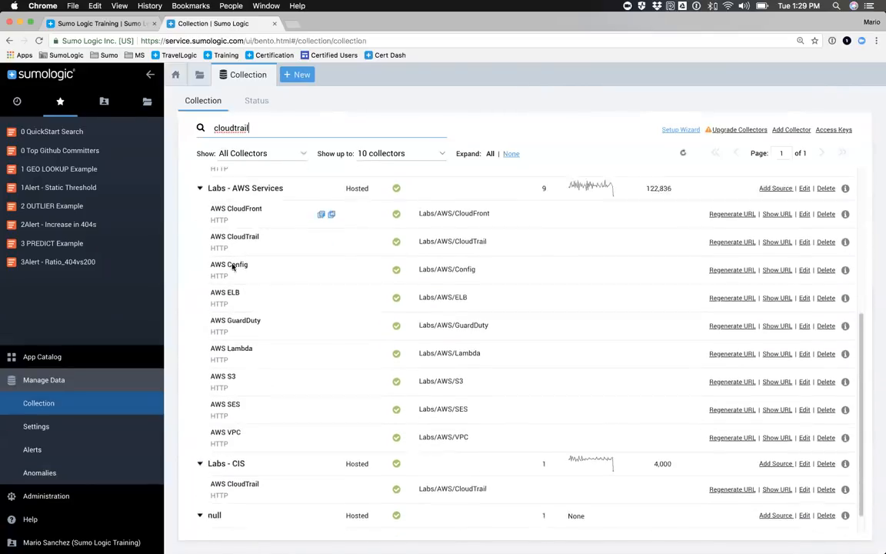
pyautogui.scroll(1, 233, 272)
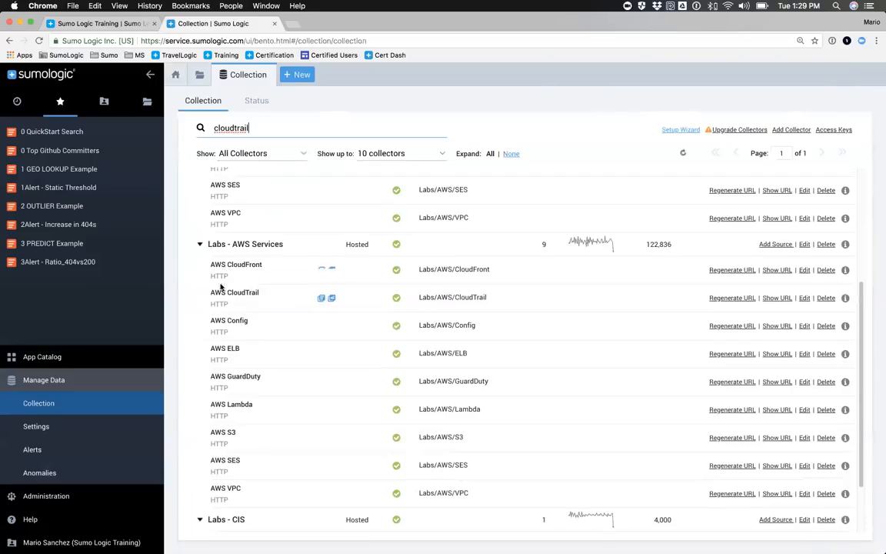
# Step: Open a log search on the Labs/AWS/CloudTrail source category from Labs - AWS Services, remove the quotation marks from the query and rerun it
pyautogui.moveTo(240, 298)
pyautogui.click(505, 298)
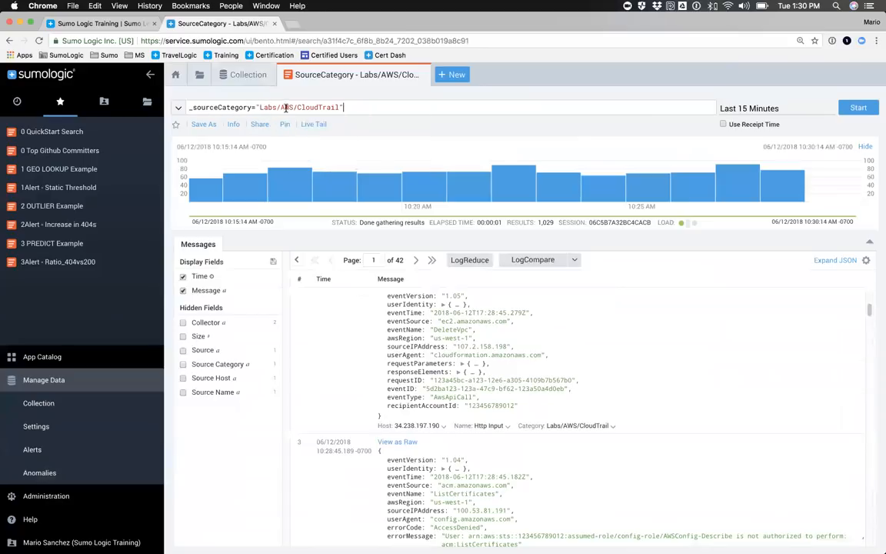
pyautogui.press('BackSpace')
pyautogui.press('BackSpace')
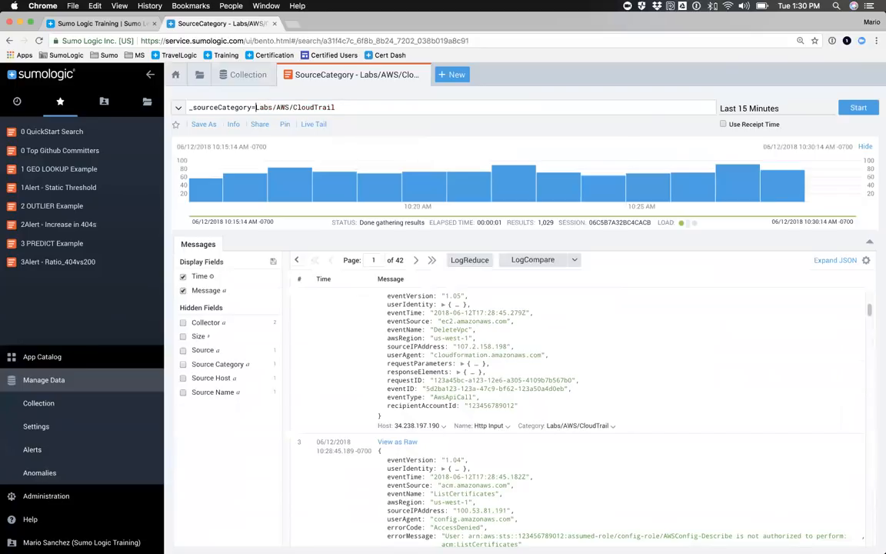
pyautogui.press('Return')
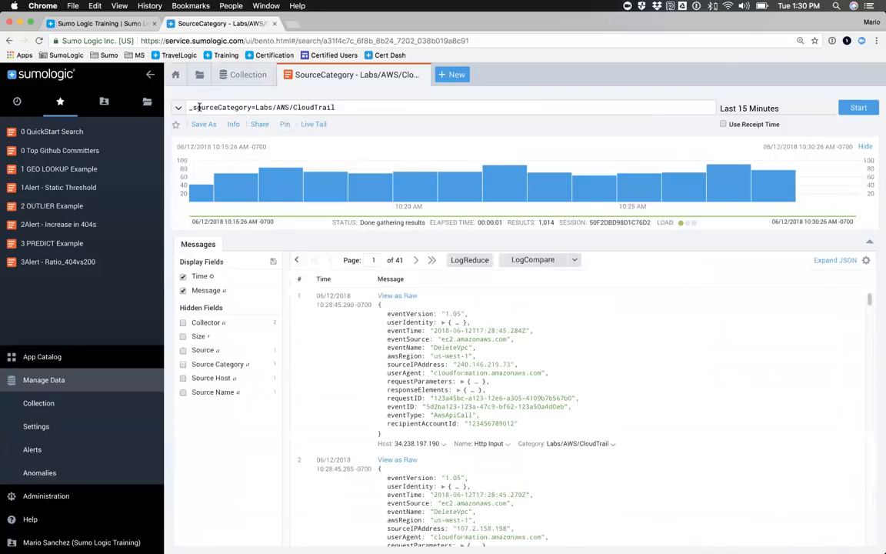
# Step: Review the CloudTrail query with its time range and examine the returned log messages
pyautogui.moveTo(190, 108); pyautogui.dragTo(338, 107)
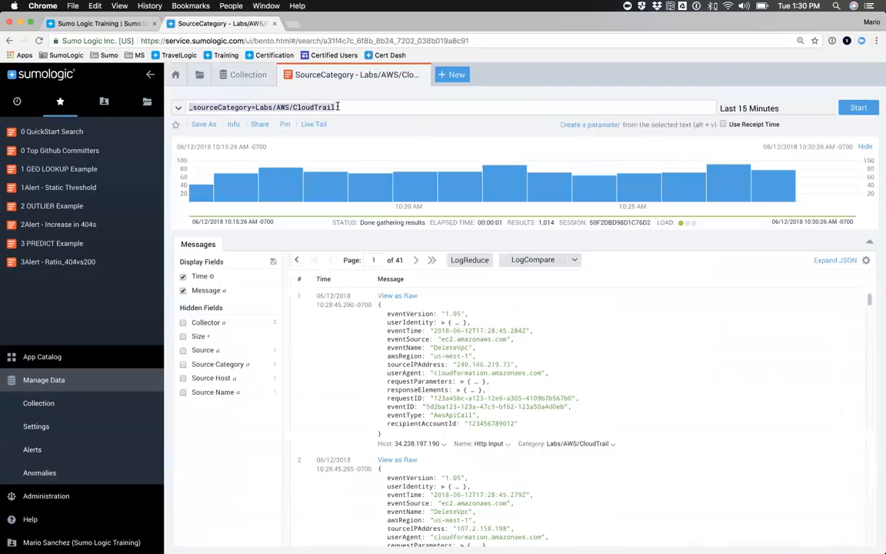
pyautogui.moveTo(748, 111)
pyautogui.scroll(-15, 480, 359)
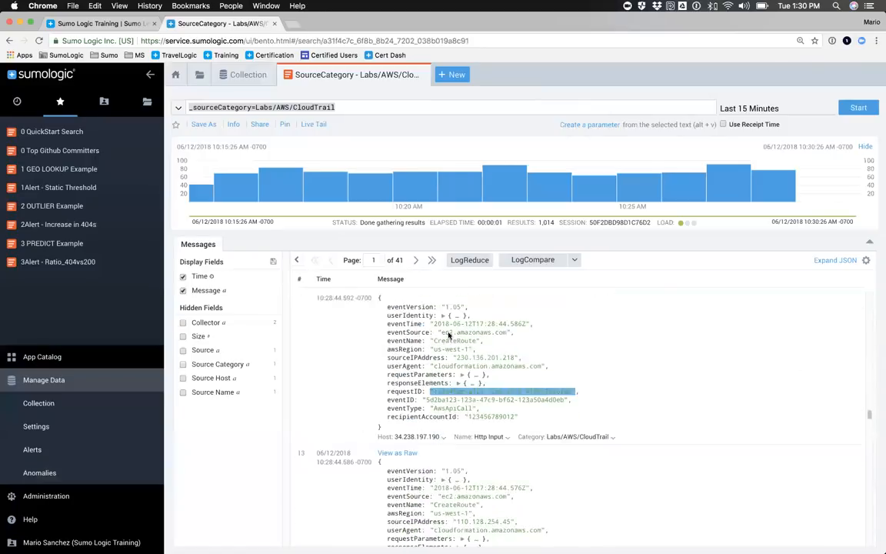
pyautogui.scroll(1, 343, 268)
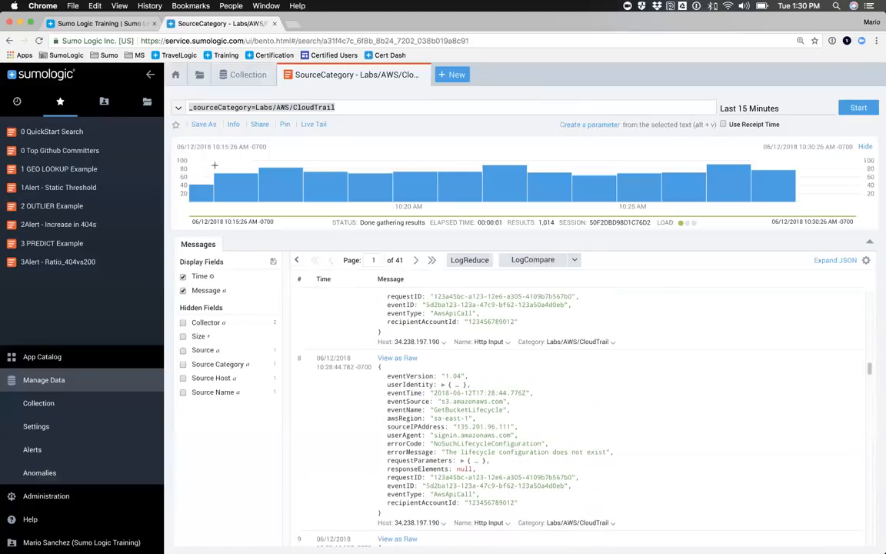
# Step: Return to the collector list, search it for "apache" and look over the matching sources and their source categories
pyautogui.click(235, 75)
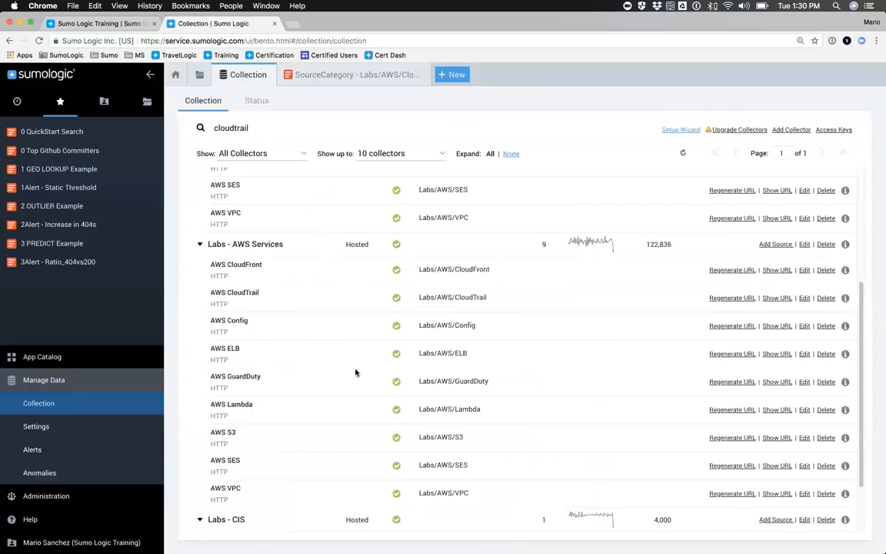
pyautogui.scroll(-2, 328, 243)
pyautogui.scroll(8, 326, 247)
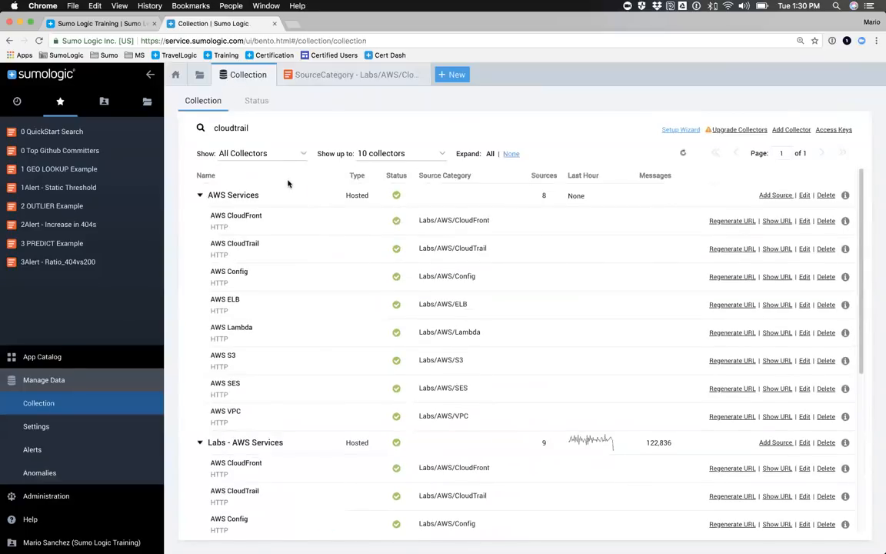
pyautogui.doubleClick(245, 129)
pyautogui.write('apache')
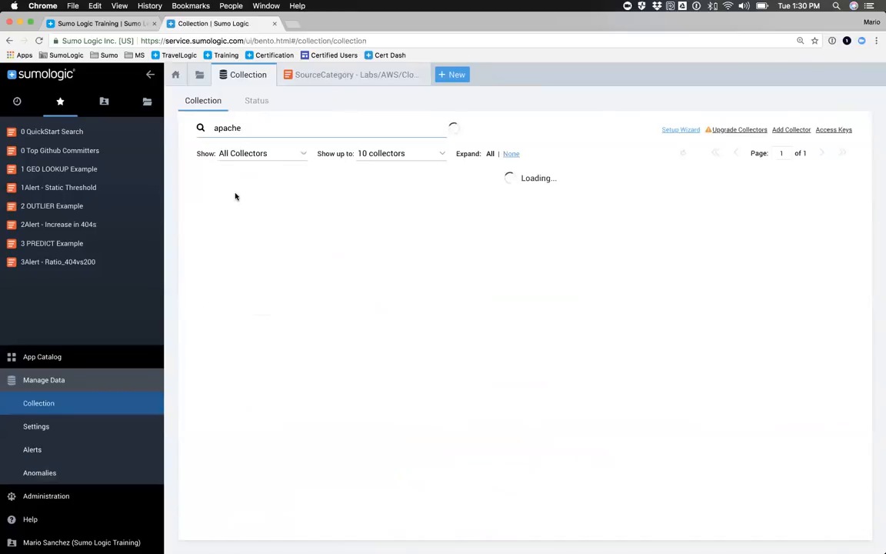
pyautogui.scroll(-5, 298, 264)
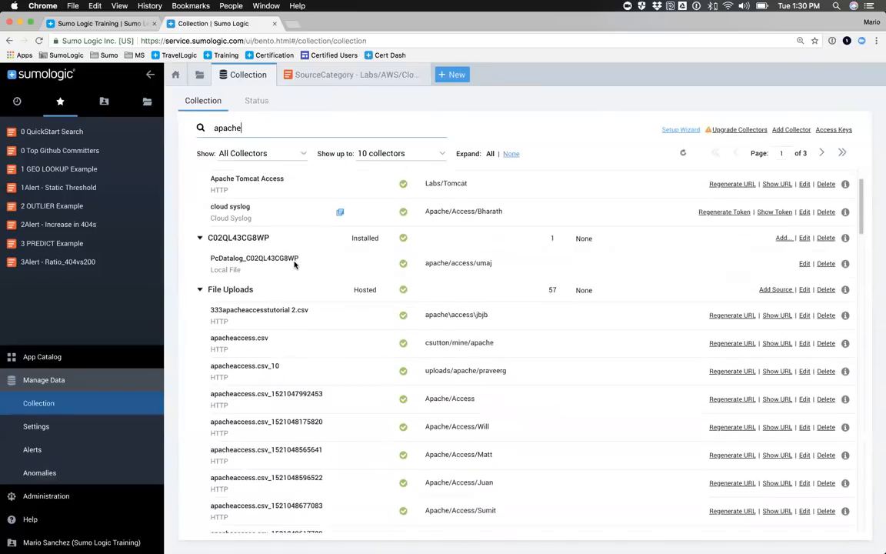
pyautogui.scroll(5, 293, 264)
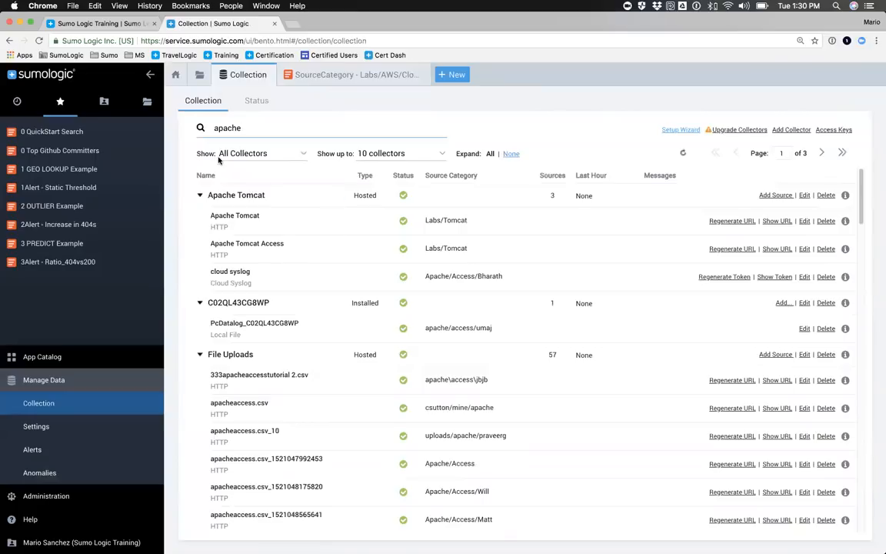
# Step: Clear the collector search, return to the CloudTrail log search and collapse the navigation sidebar
pyautogui.doubleClick(228, 128)
pyautogui.press('BackSpace')
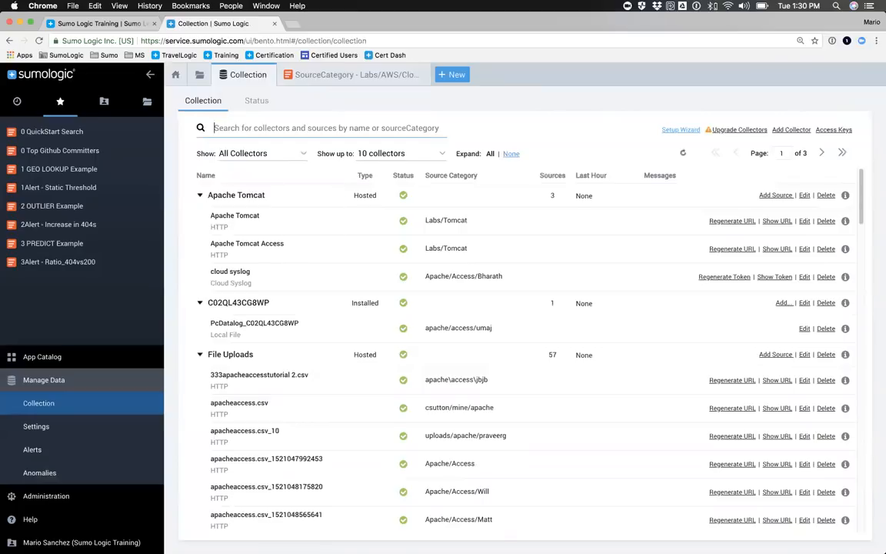
pyautogui.click(322, 77)
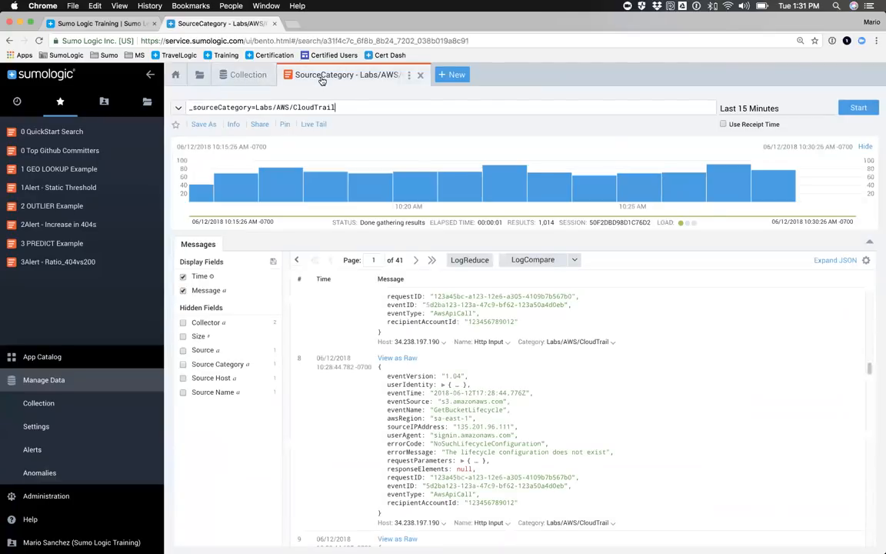
pyautogui.click(152, 77)
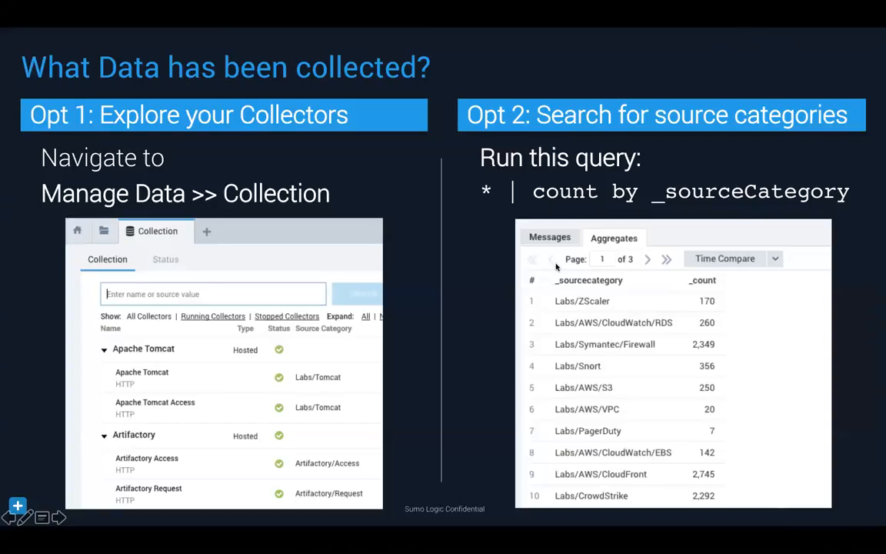
# Step: Return to the Sumo Logic log search and replace the CloudTrail query with "* | count by _sourceCategory"
pyautogui.press('super+Tab')
pyautogui.moveTo(176, 106); pyautogui.dragTo(22, 107)
pyautogui.click(90, 107)
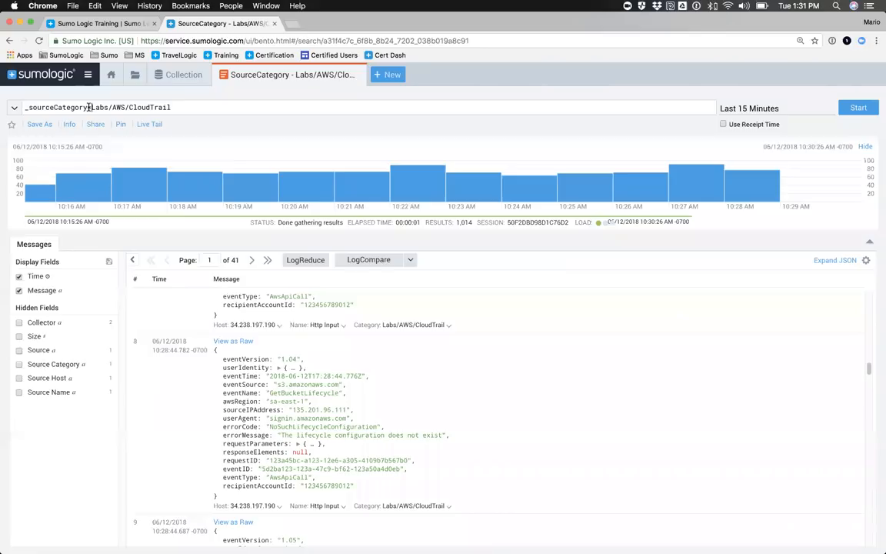
pyautogui.keyDown('shift'); pyautogui.click(179, 107); pyautogui.keyUp('shift')
pyautogui.press('BackSpace')
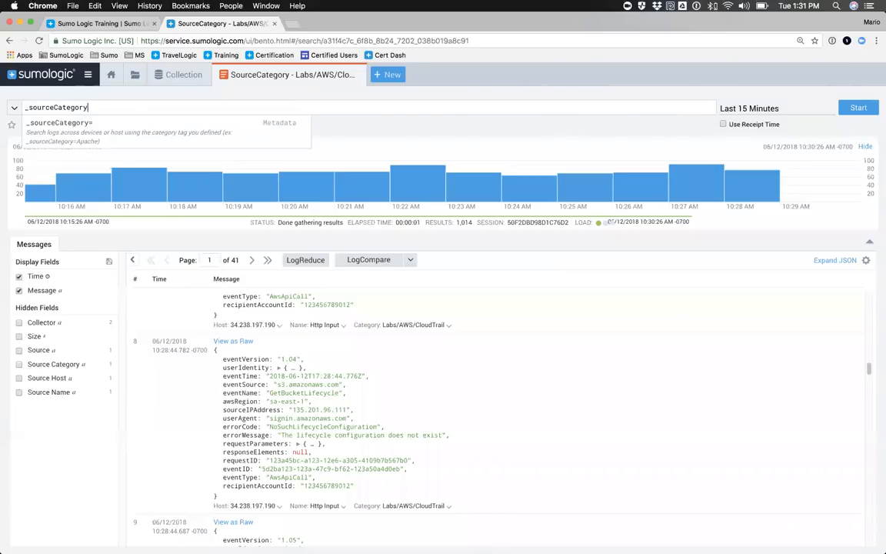
pyautogui.press('Home')
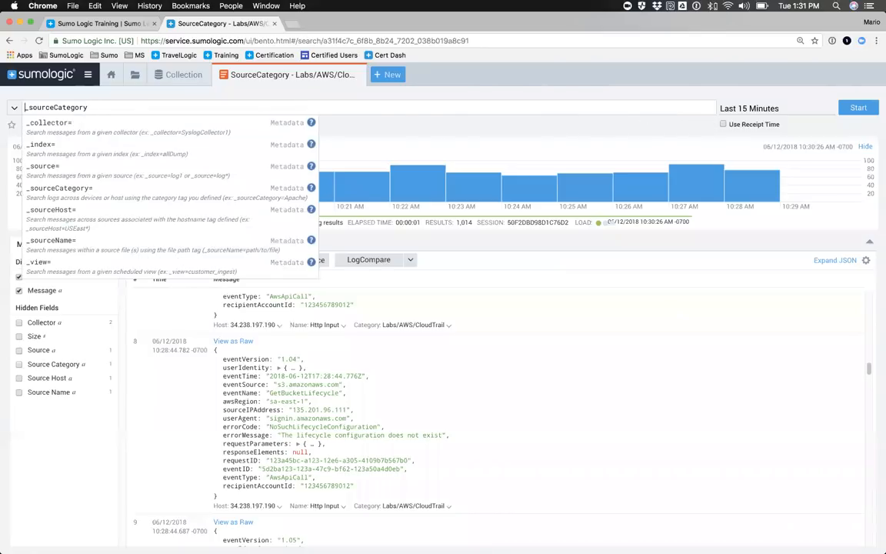
pyautogui.write('* ')
pyautogui.write('| count ')
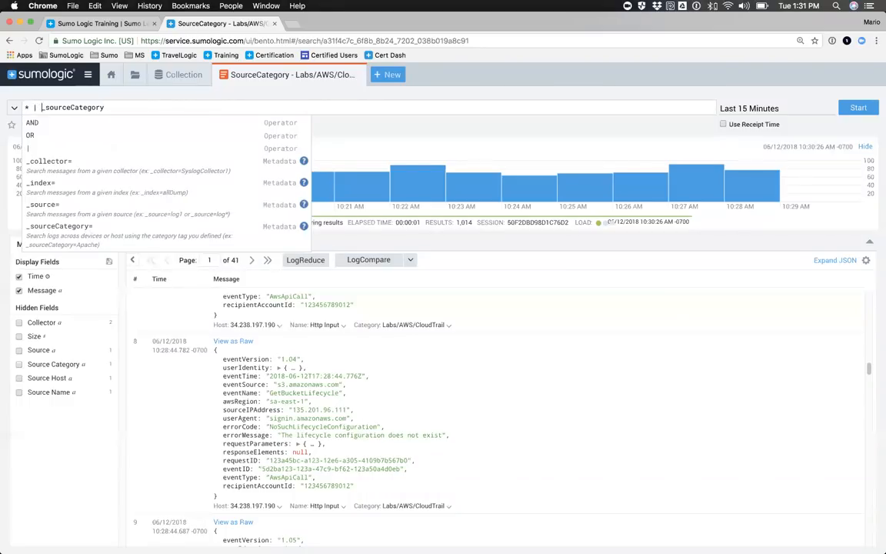
pyautogui.write('by')
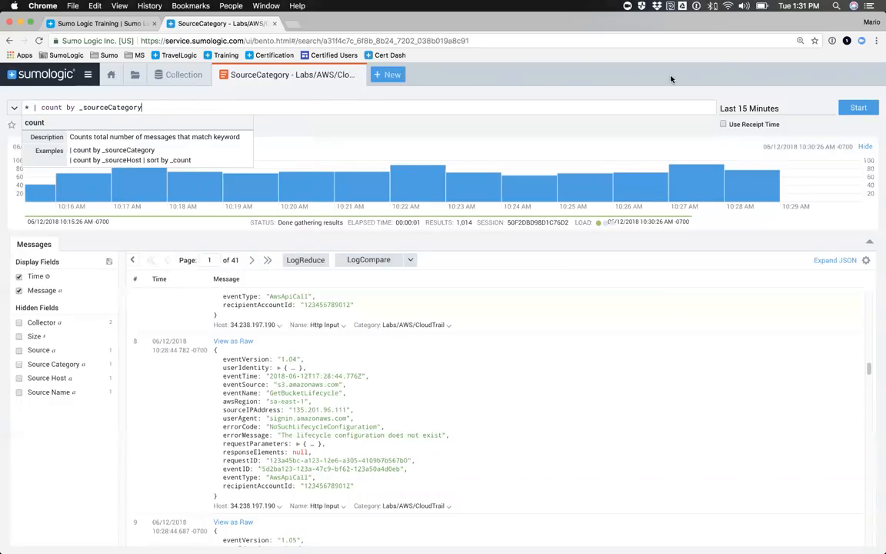
# Step: Set the search time range to -3m and run the source category count query
pyautogui.click(742, 108)
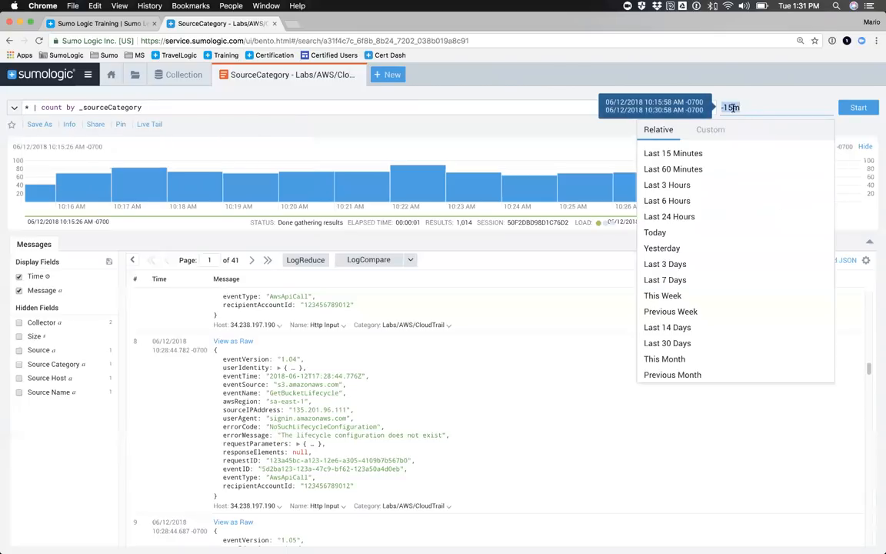
pyautogui.write('-3m')
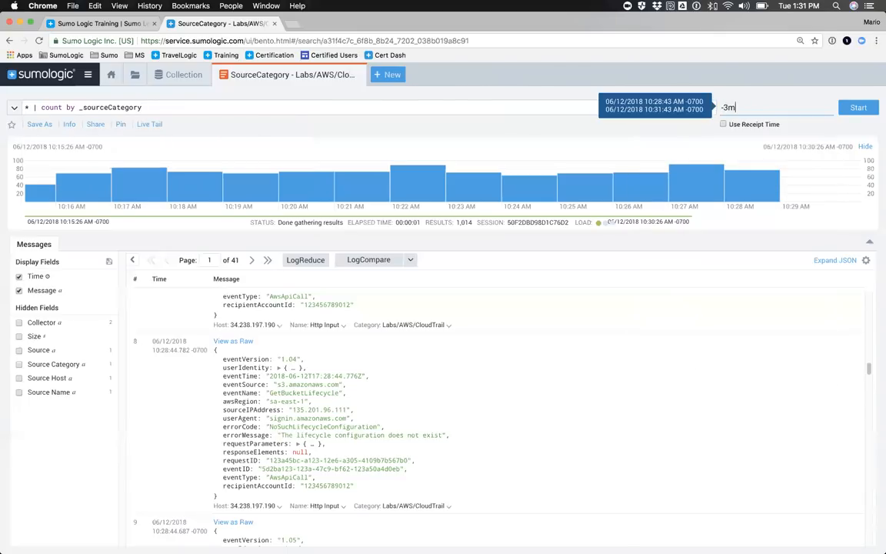
pyautogui.press('Return')
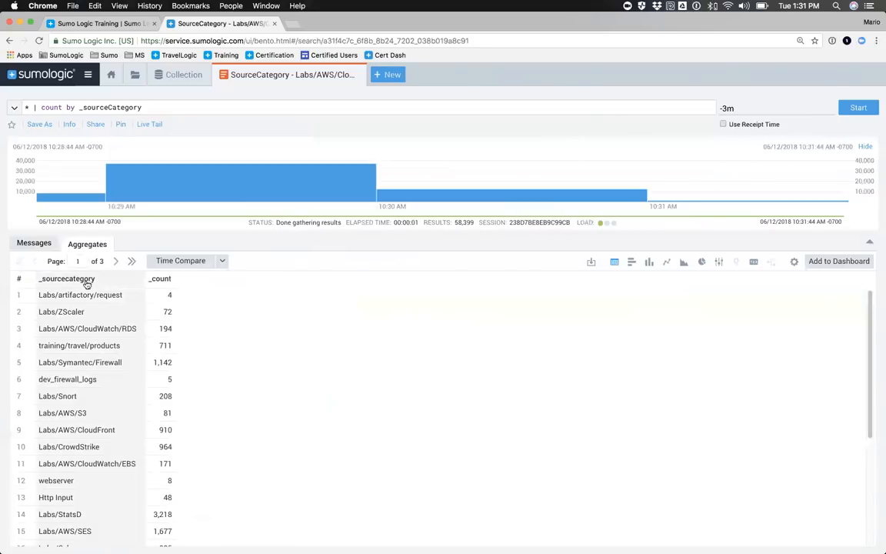
# Step: Look over the source categories in the aggregate results and sort them by _count in descending order
pyautogui.scroll(-5, 86, 382)
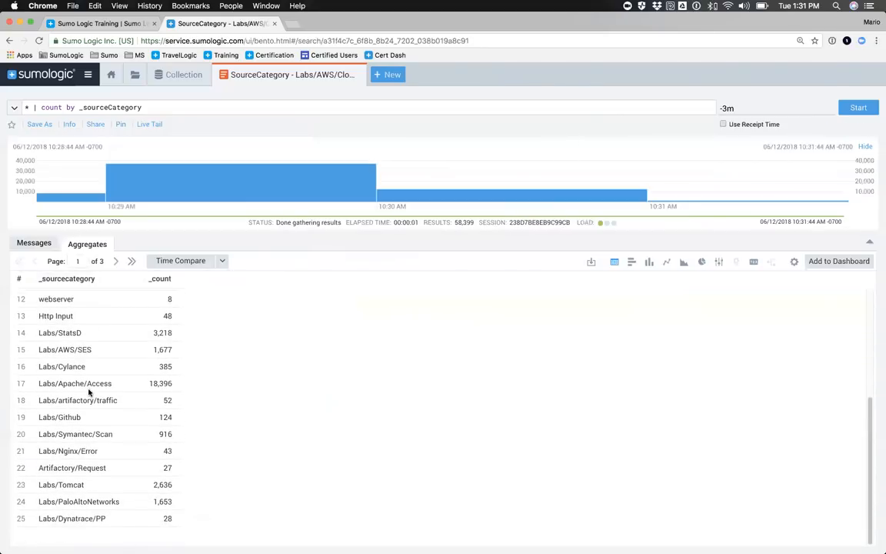
pyautogui.scroll(5, 87, 390)
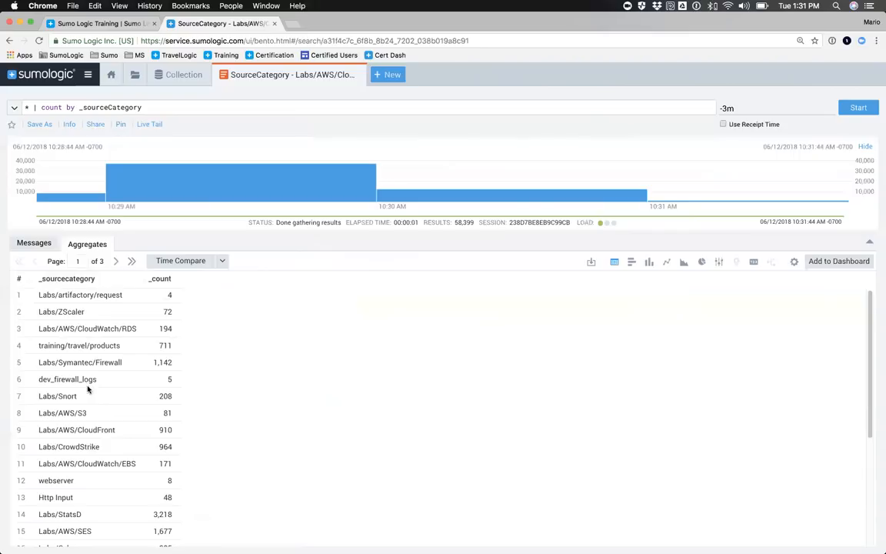
pyautogui.click(163, 280)
pyautogui.click(146, 279)
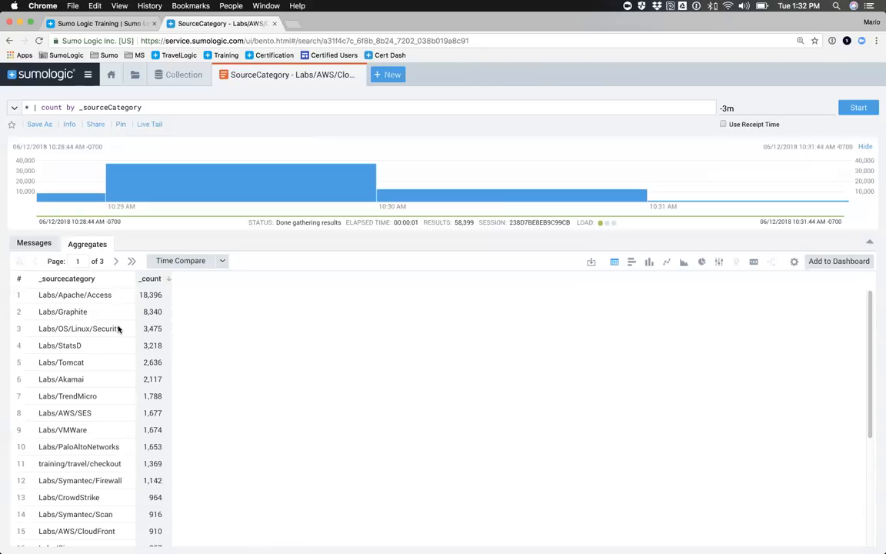
# Step: Copy the Labs/Apache/Access category from the results, rewrite the query as "_sourceCategory=Labs/Apache/Access" and run it
pyautogui.moveTo(116, 299); pyautogui.dragTo(39, 301)
pyautogui.press('super+c')
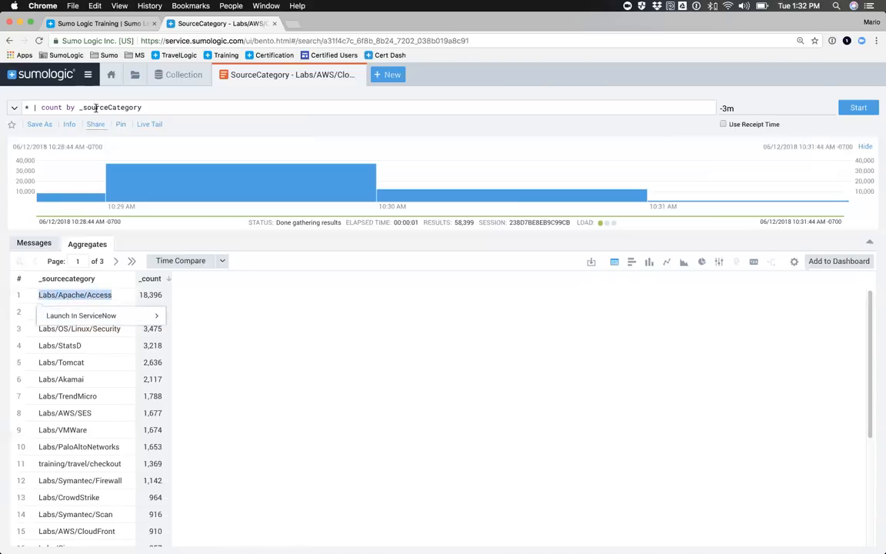
pyautogui.moveTo(79, 108); pyautogui.dragTo(26, 108)
pyautogui.press('BackSpace')
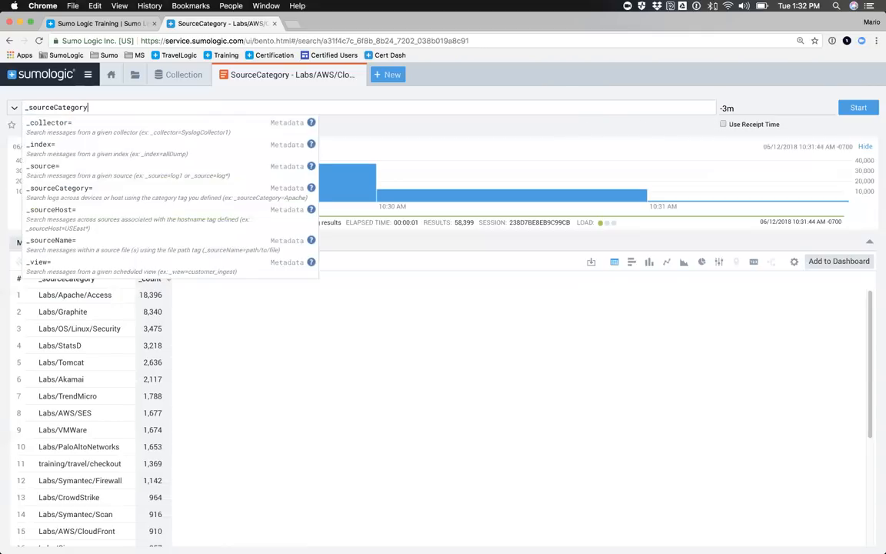
pyautogui.write('=')
pyautogui.press('super+v')
pyautogui.press('Return')
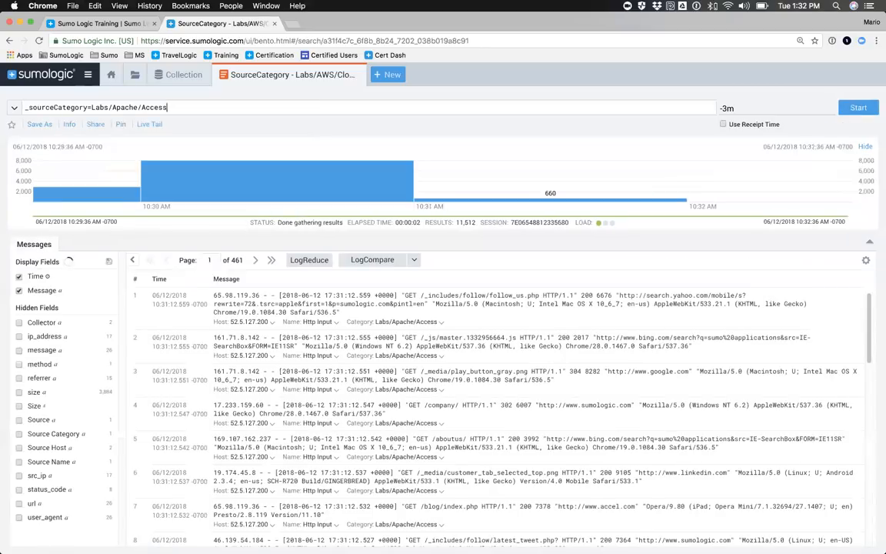
# Step: Enlarge the page, look over the Labs/Apache/Access log messages and close the Collection page
pyautogui.press('super+equal')
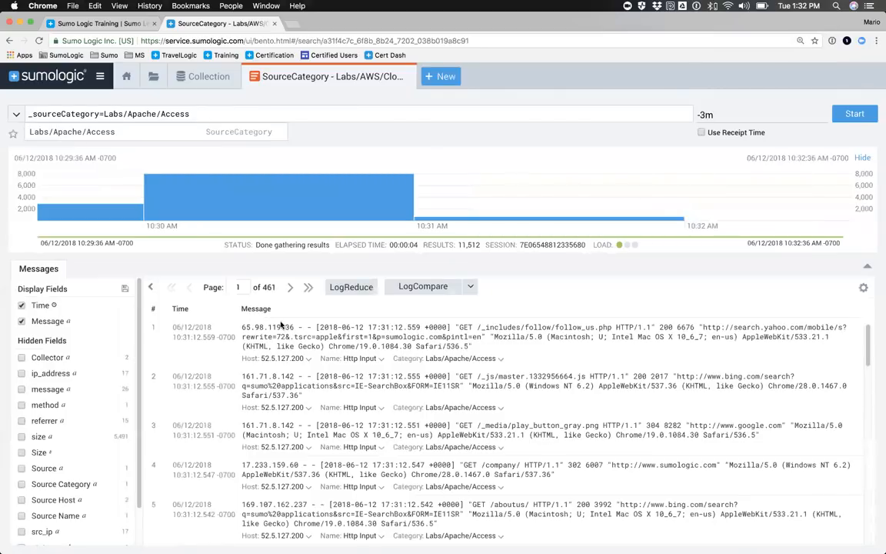
pyautogui.scroll(-10, 269, 343)
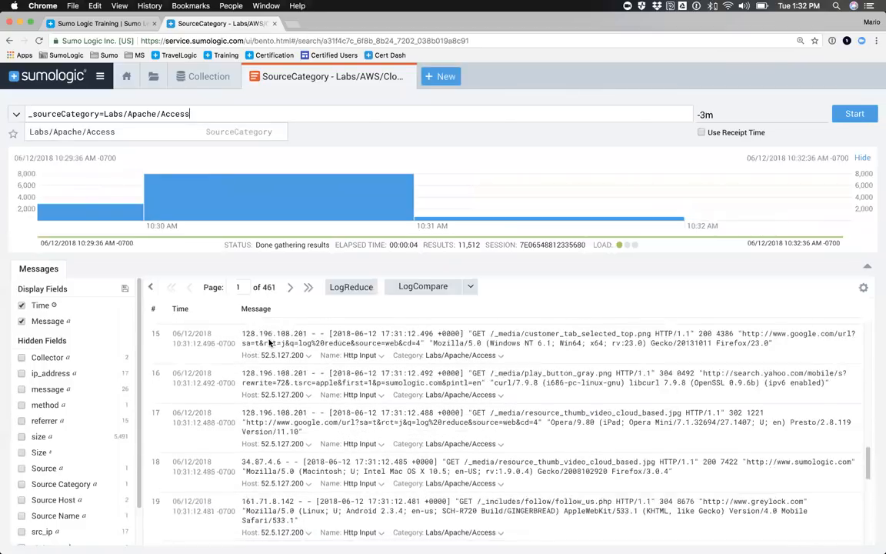
pyautogui.scroll(10, 270, 344)
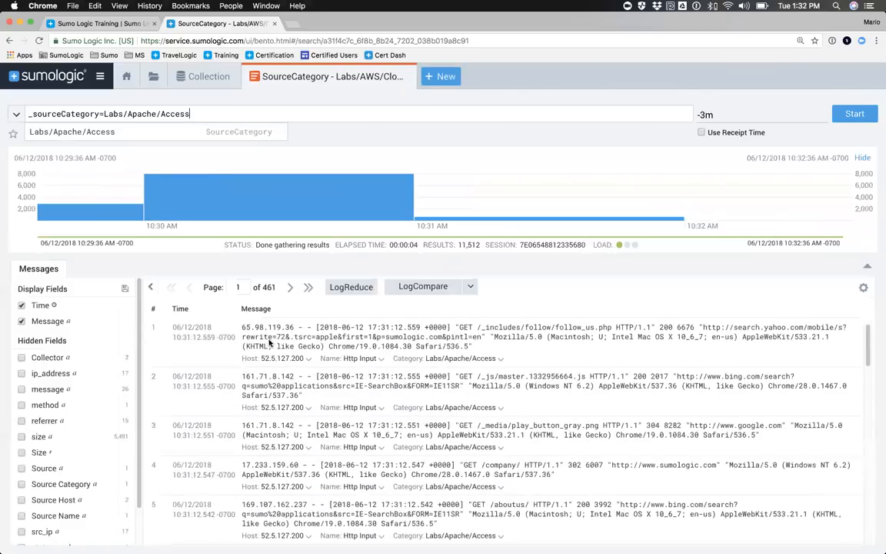
pyautogui.click(227, 77)
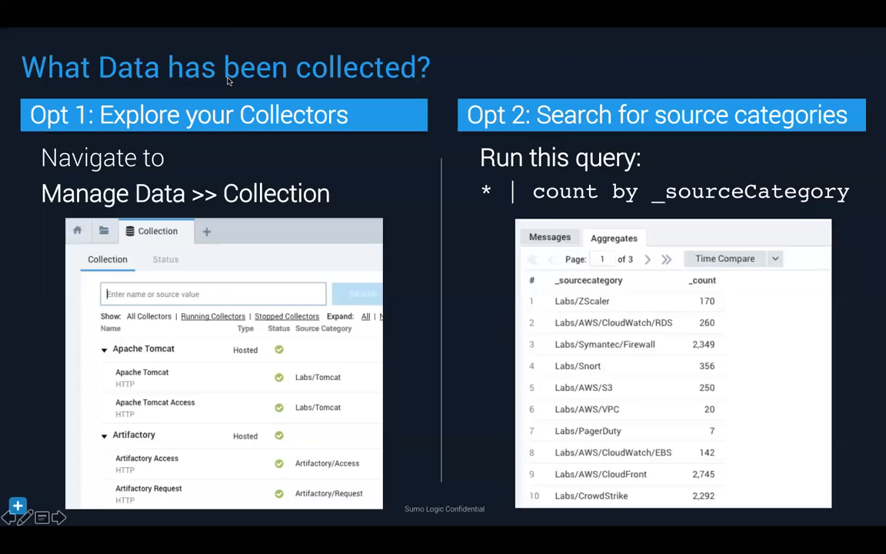
pyautogui.press('Right')
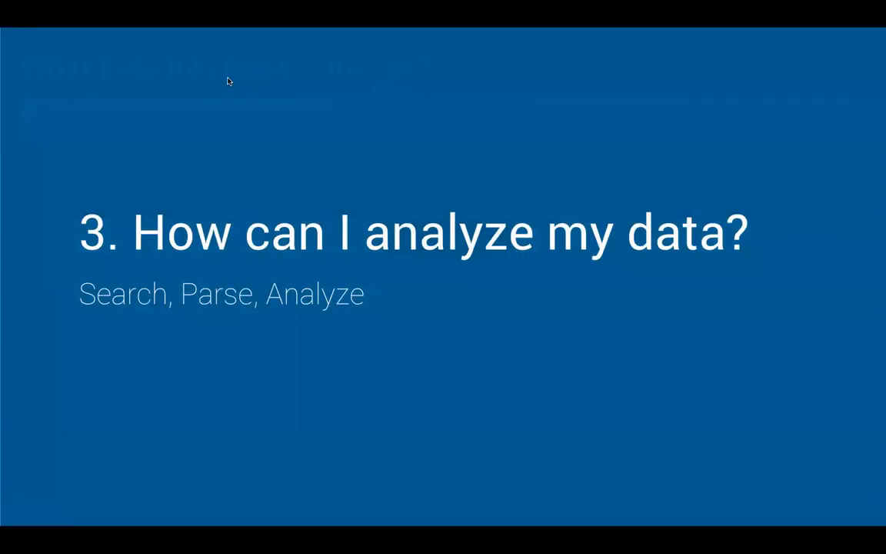
pyautogui.press('Right')
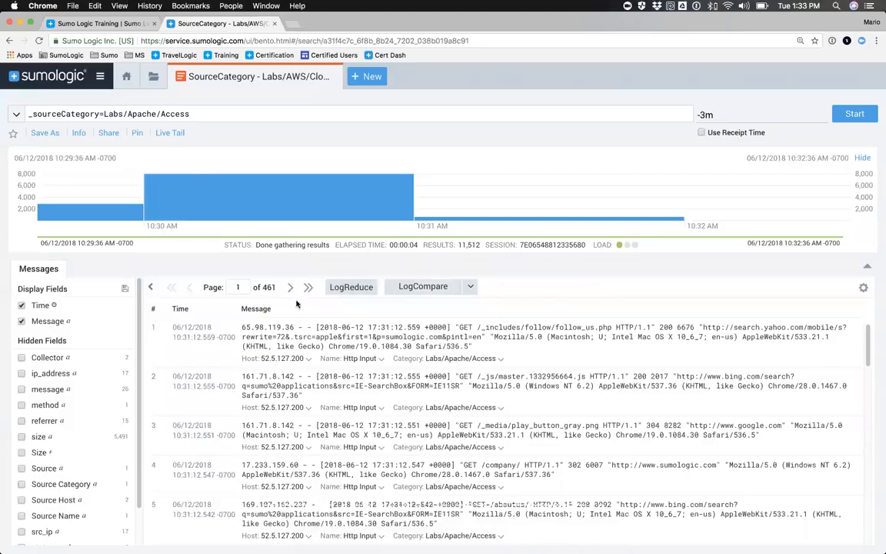
# Step: Open the content library, search it for "apache" and look through the matching folders, searches and dashboards
pyautogui.click(154, 79)
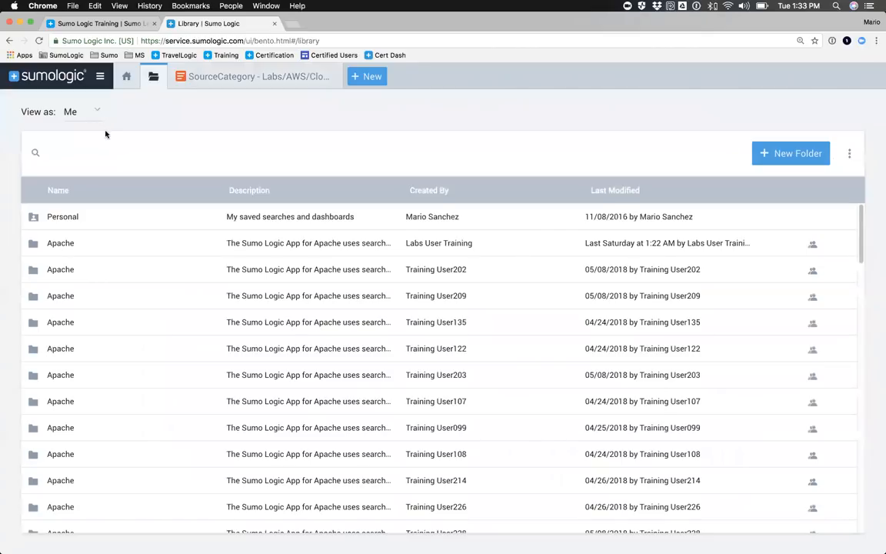
pyautogui.click(105, 157)
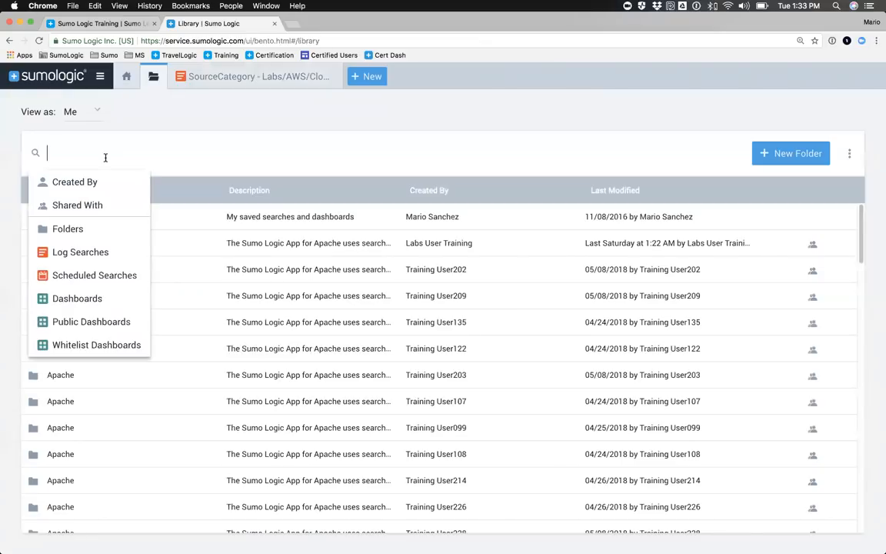
pyautogui.write('apache')
pyautogui.press('Return')
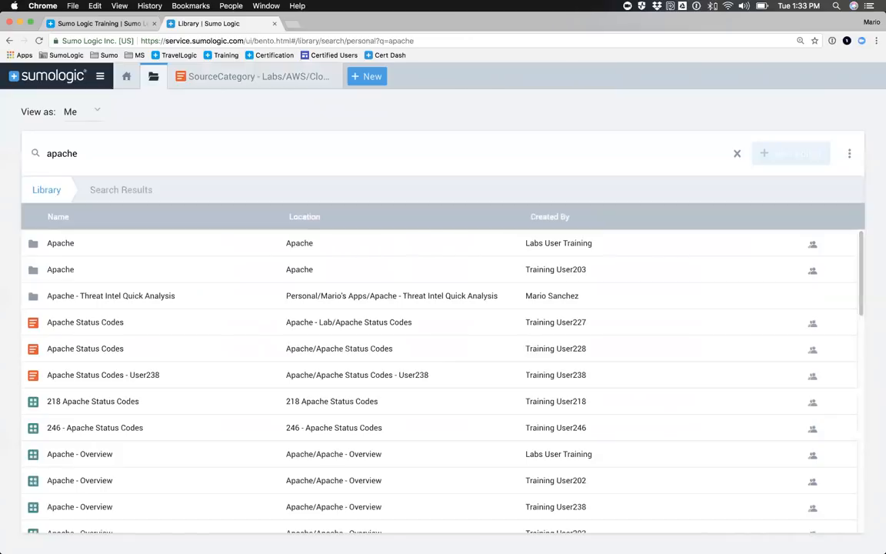
pyautogui.scroll(-5, 142, 324)
pyautogui.scroll(-10, 142, 323)
pyautogui.scroll(12, 142, 319)
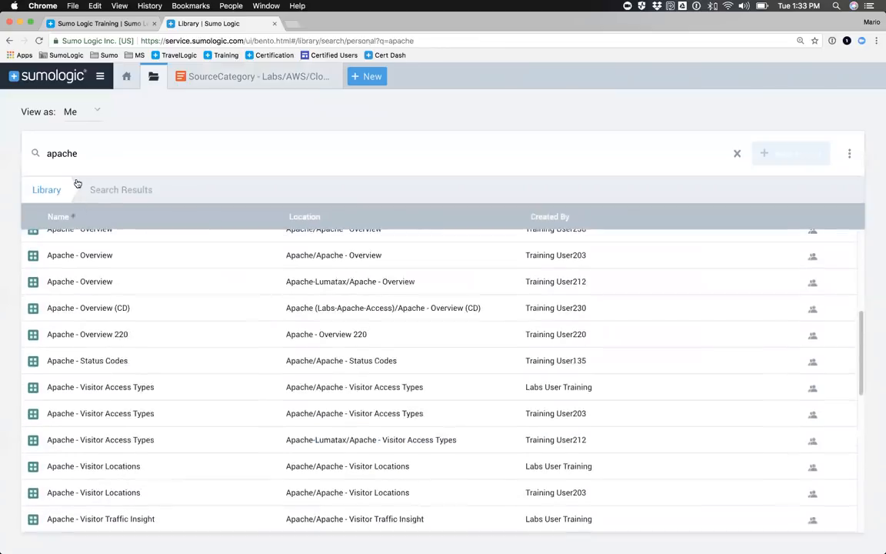
# Step: Search the library for "ossec", open the Ossec - Threat Intel Quick Analysis folder and look over its searches and dashboards
pyautogui.click(59, 153)
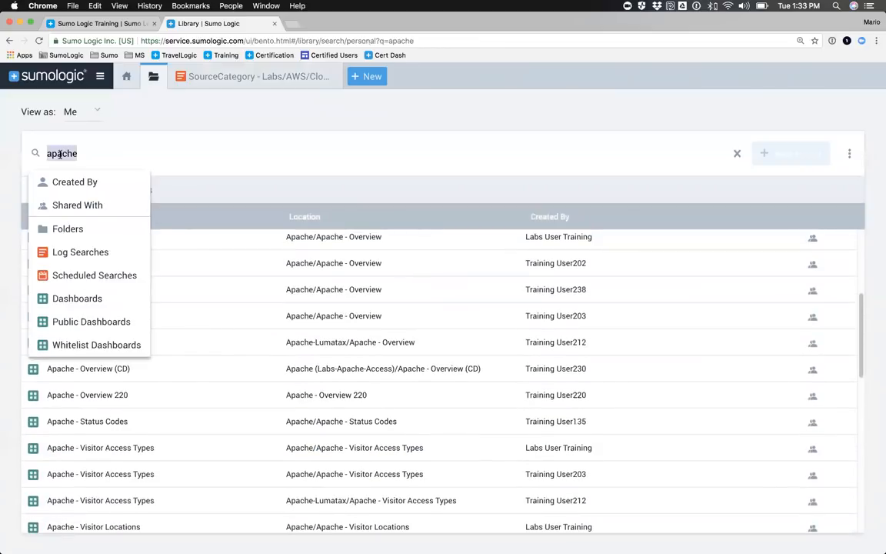
pyautogui.write('ossec')
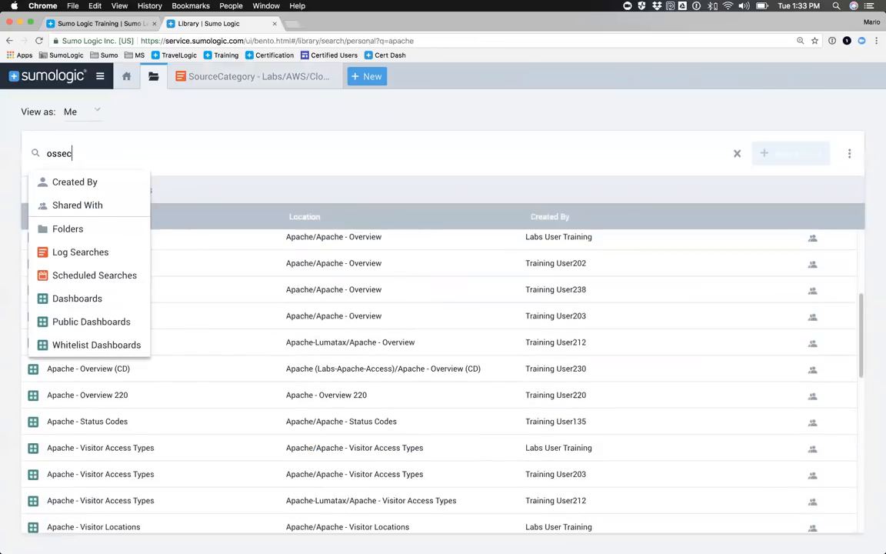
pyautogui.press('Return')
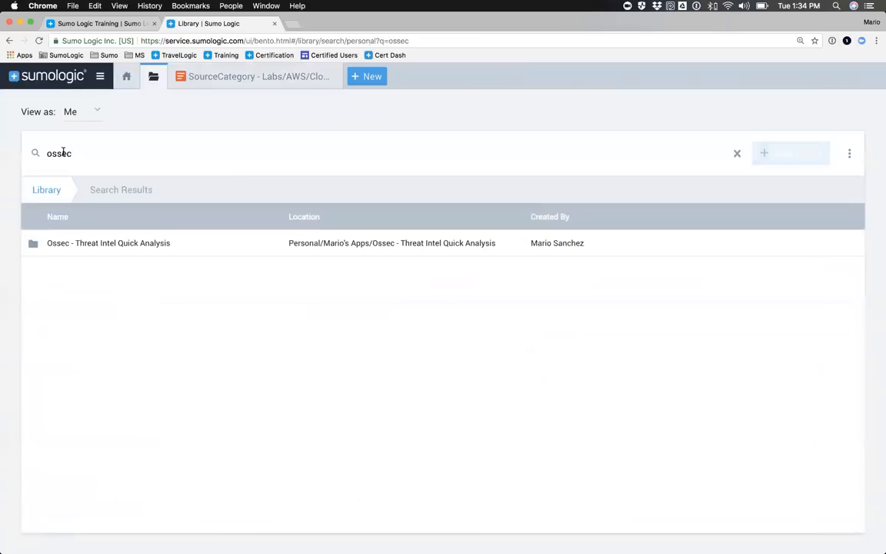
pyautogui.doubleClick(95, 248)
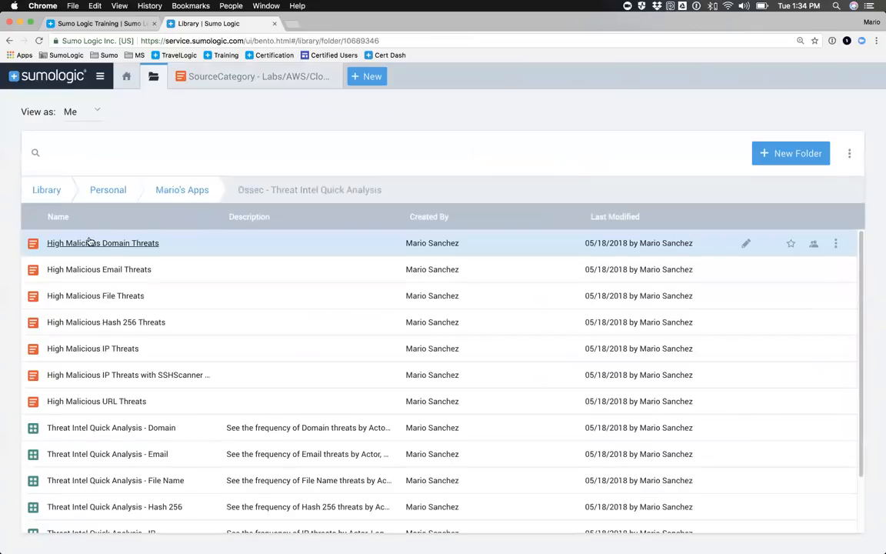
pyautogui.scroll(-3, 76, 410)
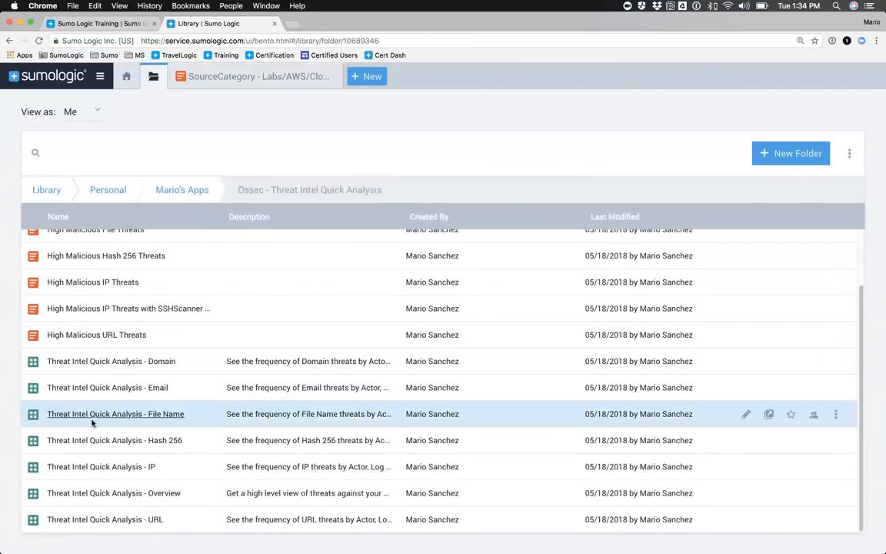
# Step: Search the library for "apache" again and open an Apache - Overview dashboard stored in an Apache folder
pyautogui.click(80, 152)
pyautogui.write('apache')
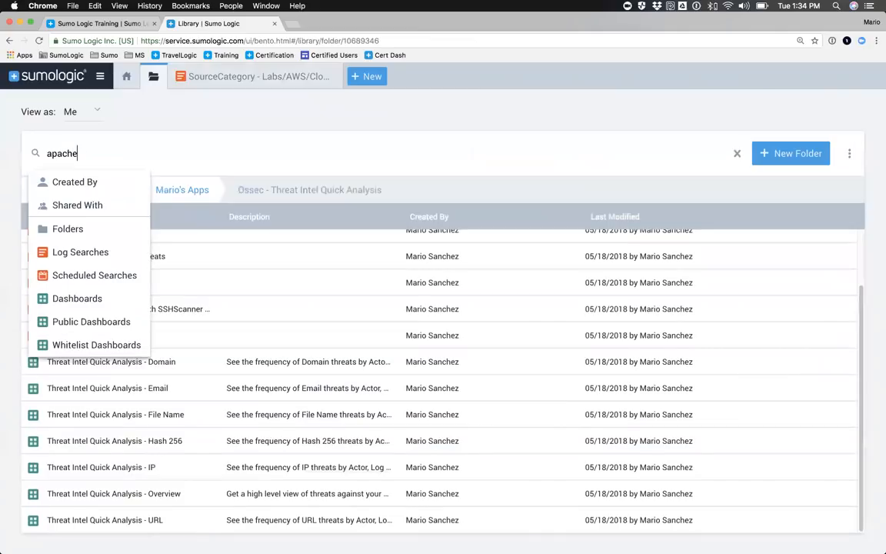
pyautogui.press('Return')
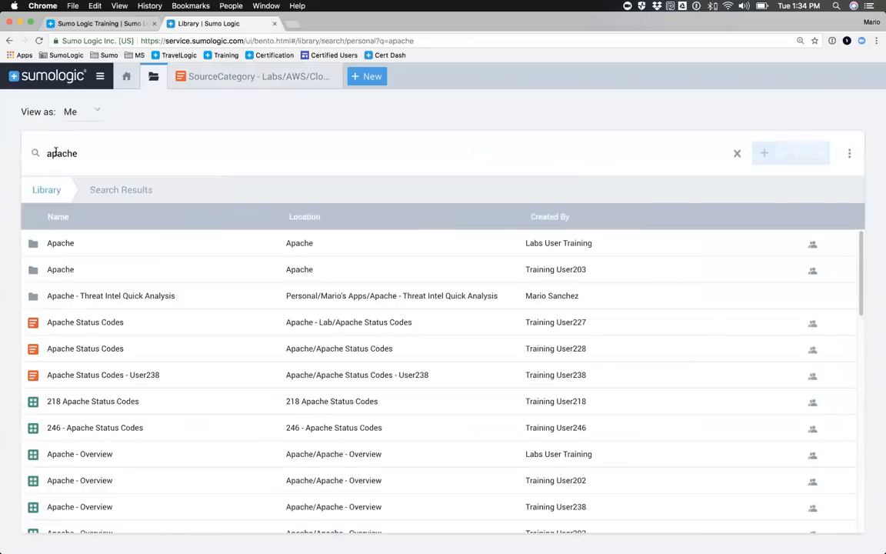
pyautogui.scroll(-5, 75, 350)
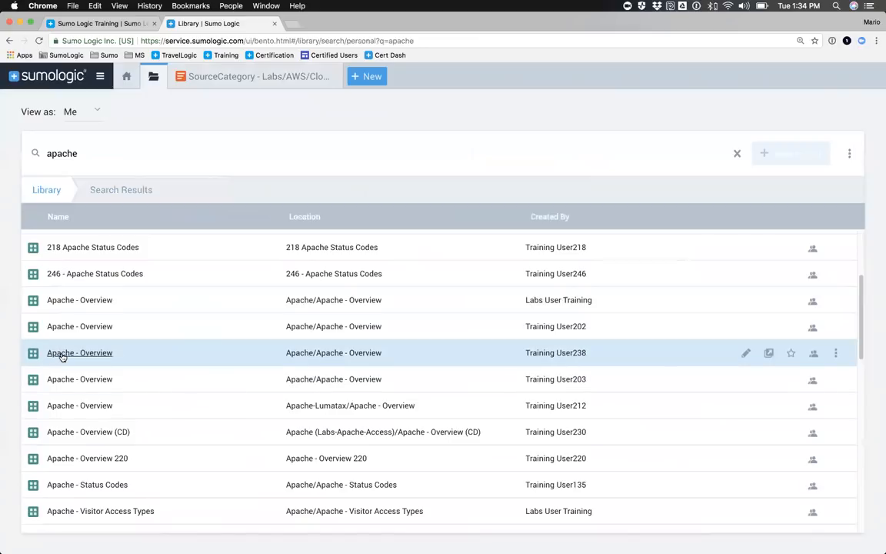
pyautogui.click(64, 353)
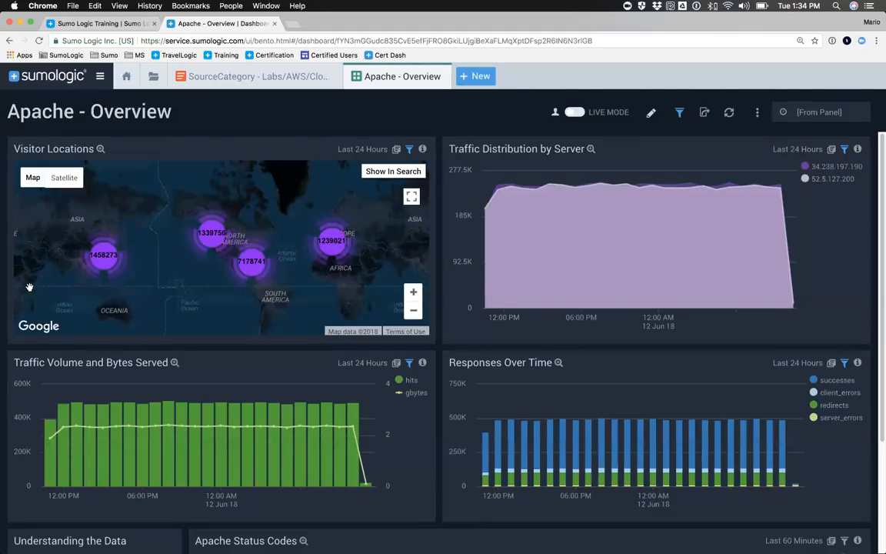
# Step: Examine the panels of the Apache - Overview dashboard, from Visitor Locations down to Apache Status Codes
pyautogui.moveTo(32, 171)
pyautogui.scroll(-5, 146, 364)
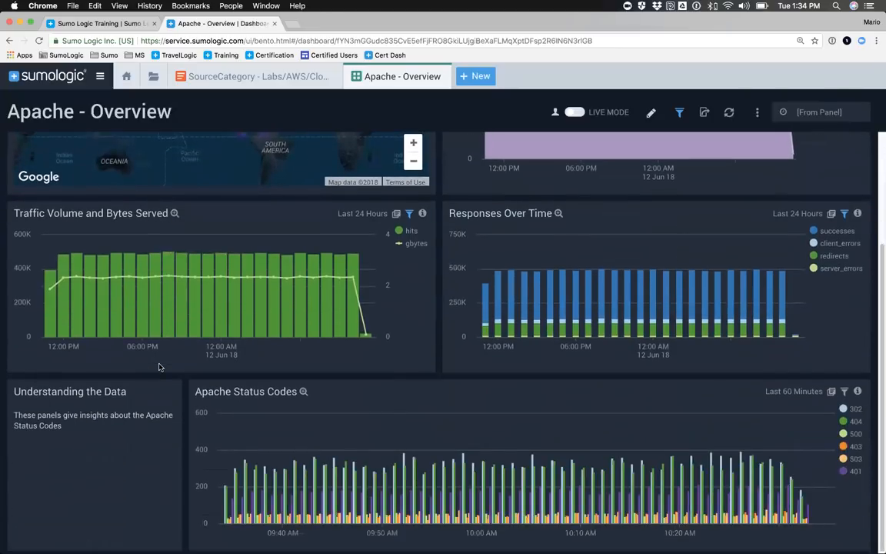
pyautogui.scroll(2, 160, 368)
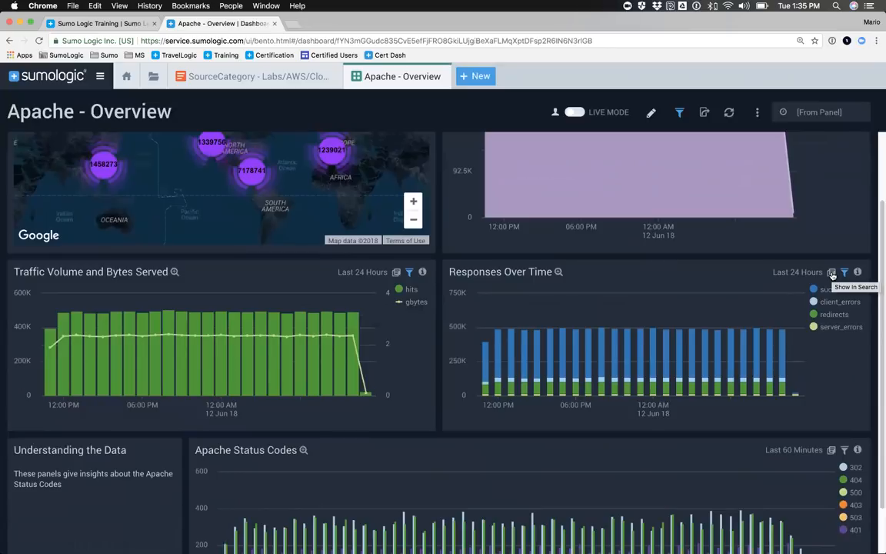
# Step: Open the query behind the Responses Over Time panel as a search and review its source category and parse regex lines
pyautogui.click(831, 273)
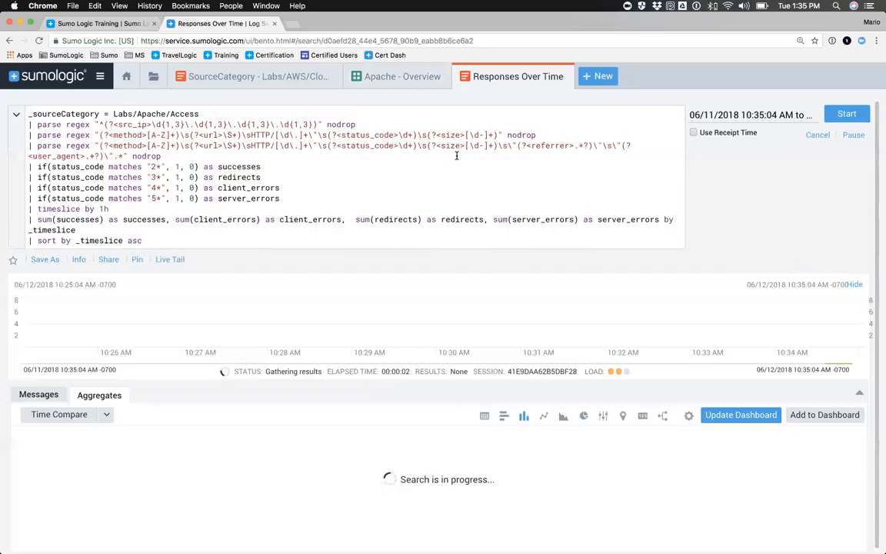
pyautogui.moveTo(23, 107); pyautogui.dragTo(144, 241)
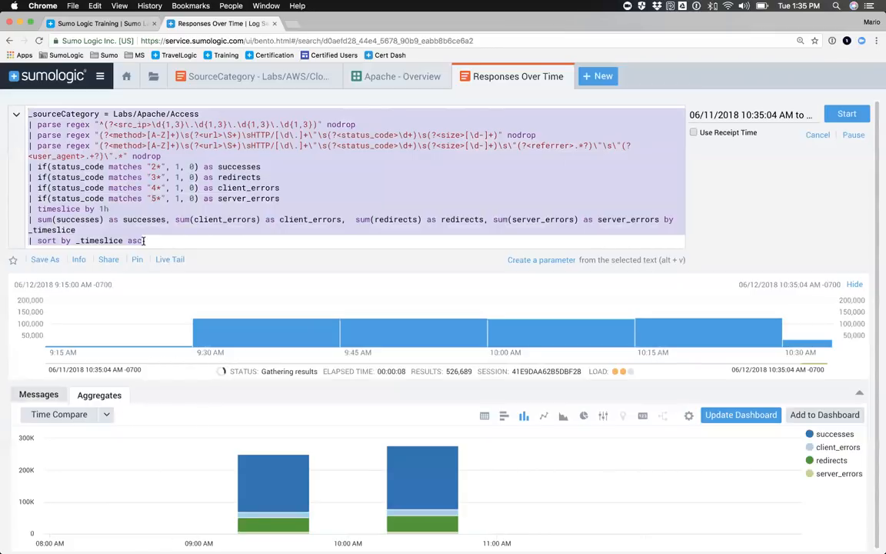
pyautogui.click(156, 206)
pyautogui.moveTo(201, 114); pyautogui.dragTo(248, 154)
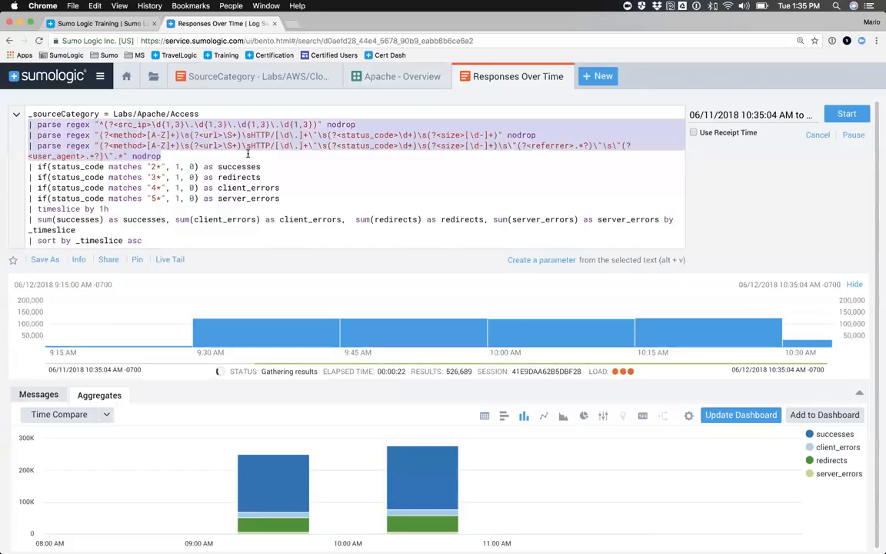
pyautogui.click(32, 154)
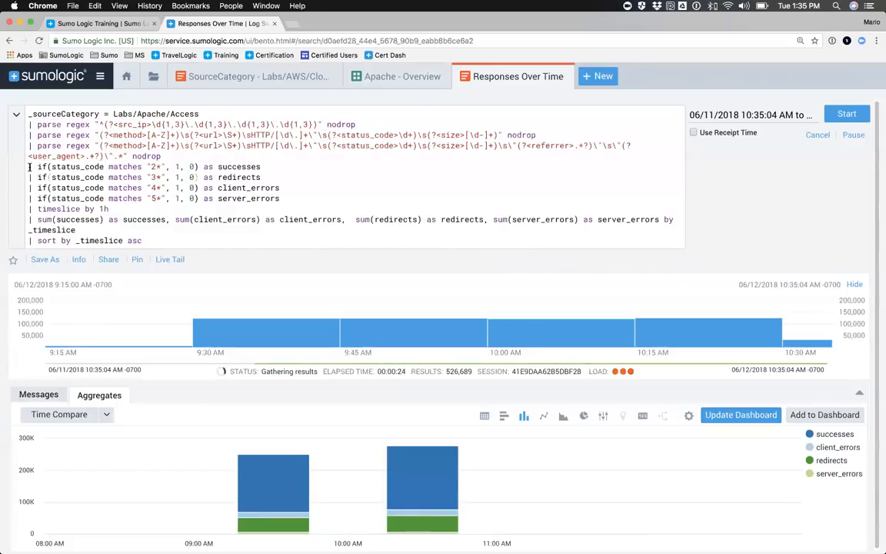
# Step: Examine the query conditions that map status_code 2* to successes and 3* to redirects, and look over the whole query
pyautogui.doubleClick(63, 166)
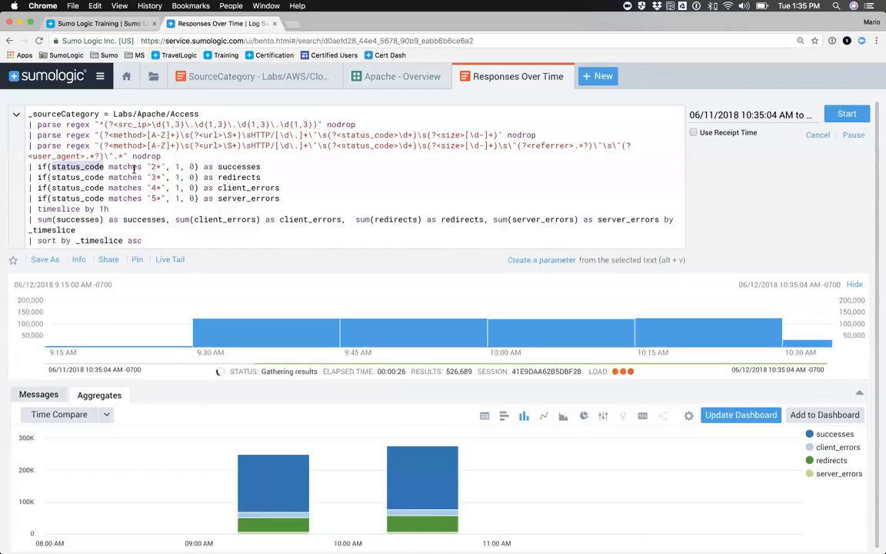
pyautogui.moveTo(150, 167); pyautogui.dragTo(159, 167)
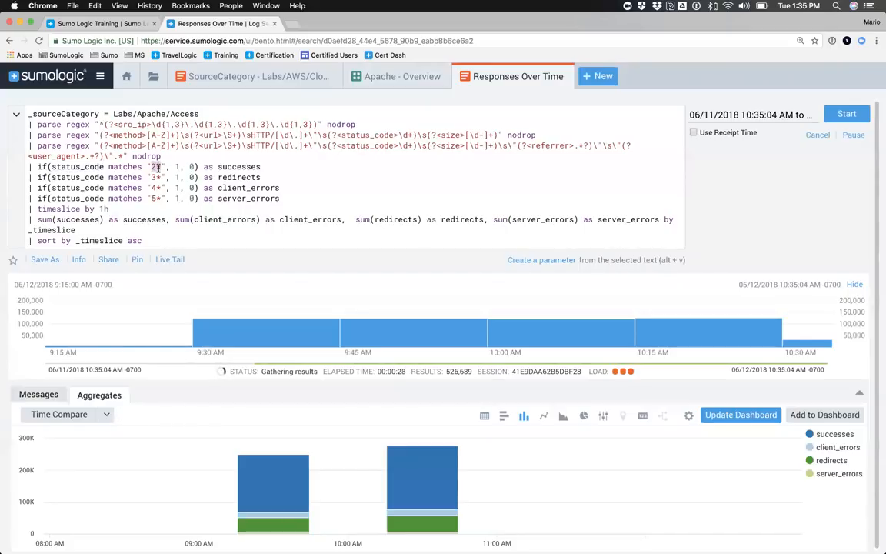
pyautogui.doubleClick(231, 166)
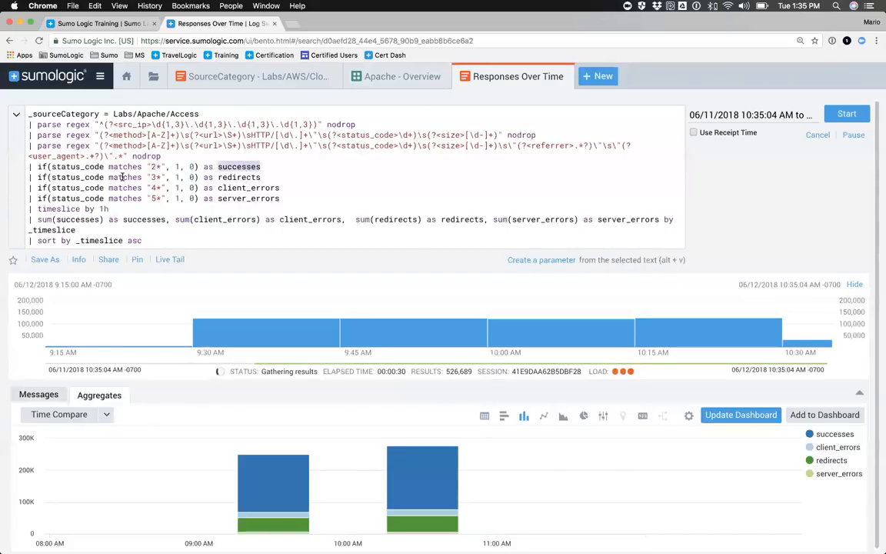
pyautogui.moveTo(149, 177); pyautogui.dragTo(159, 177)
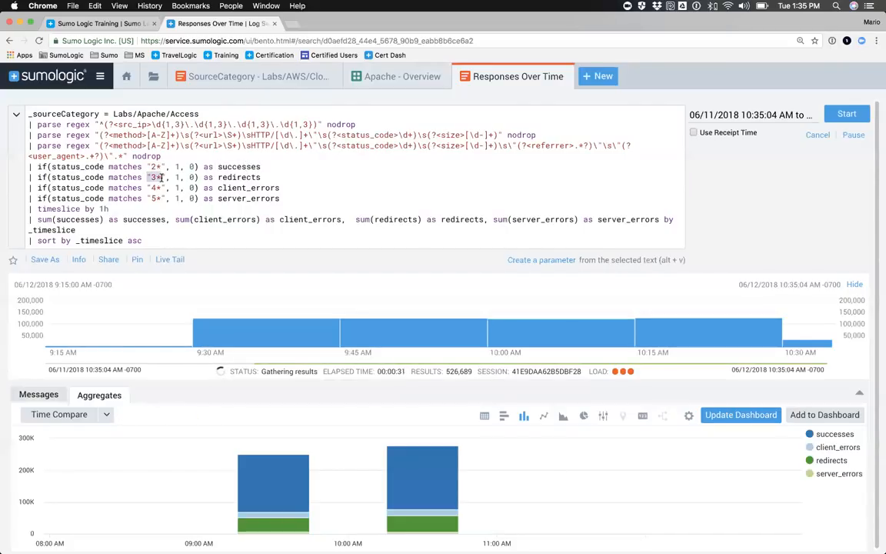
pyautogui.doubleClick(239, 177)
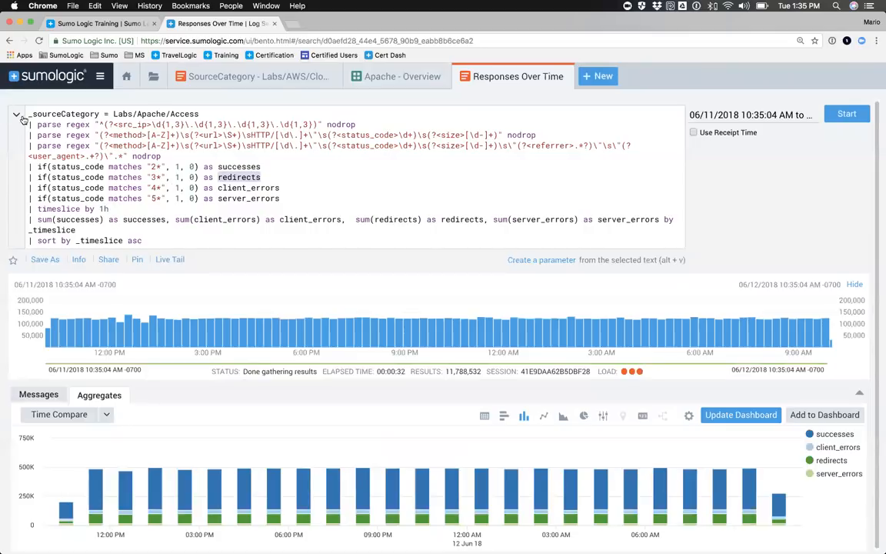
pyautogui.moveTo(27, 114); pyautogui.dragTo(150, 242)
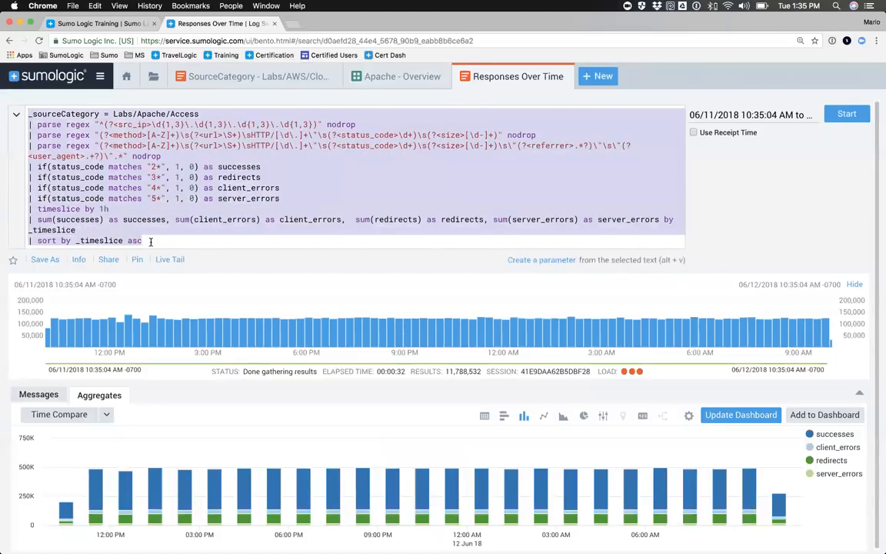
pyautogui.click(134, 228)
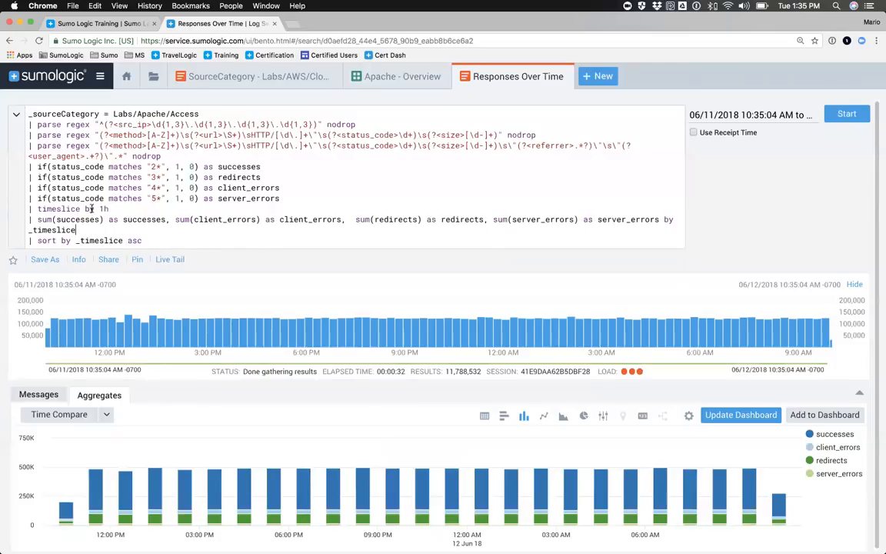
# Step: Rerun the Responses Over Time query with its timeslice set to 5m and close the search
pyautogui.moveTo(99, 208); pyautogui.dragTo(108, 208)
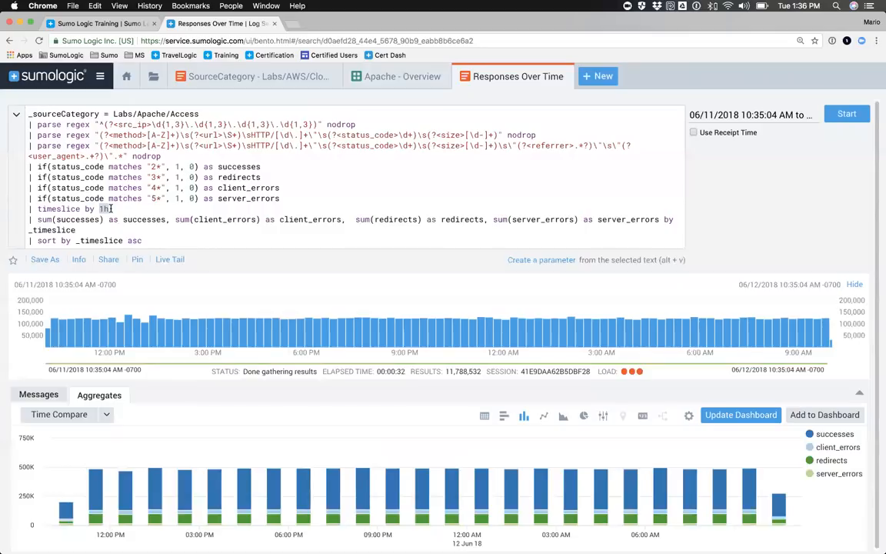
pyautogui.write('30')
pyautogui.press('BackSpace')
pyautogui.press('BackSpace')
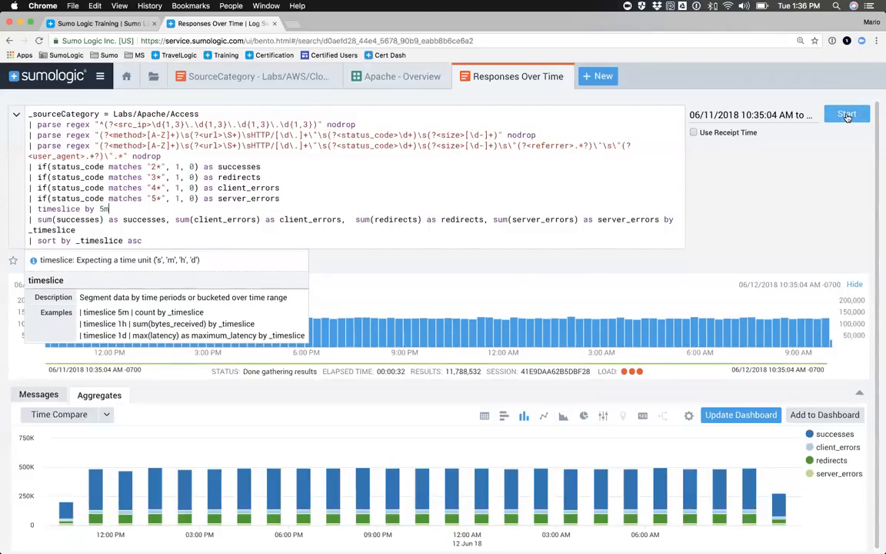
pyautogui.click(847, 114)
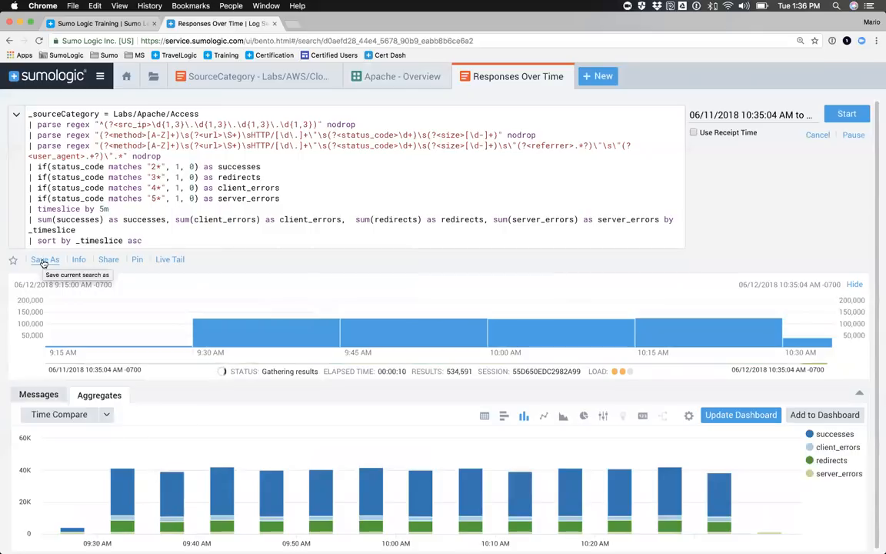
pyautogui.click(734, 418)
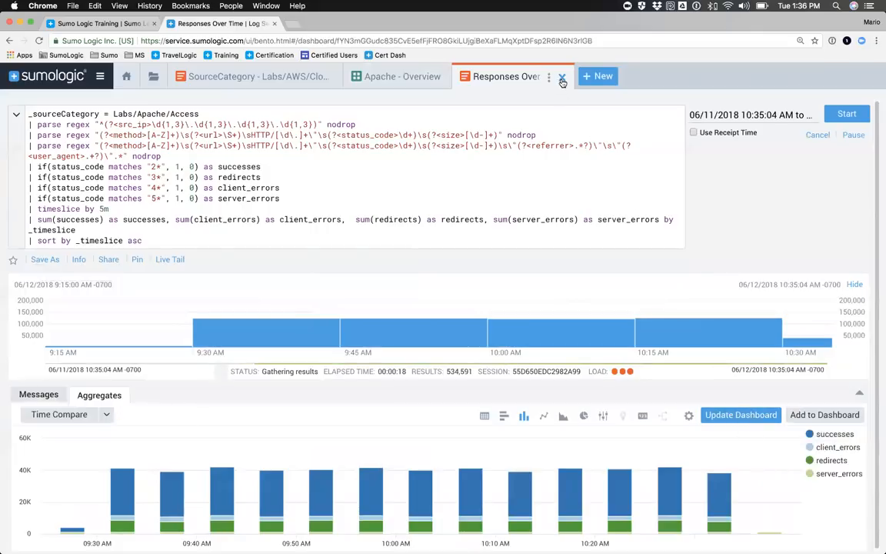
pyautogui.click(562, 80)
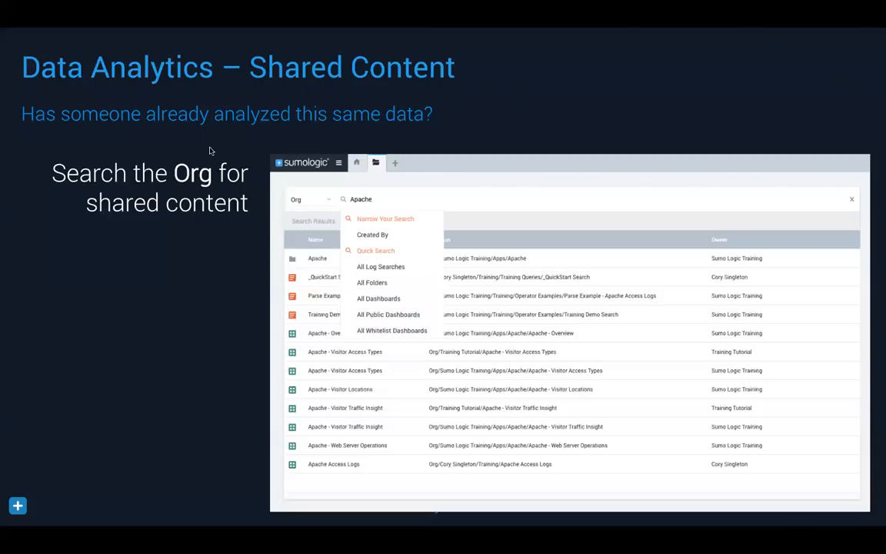
pyautogui.click(282, 150)
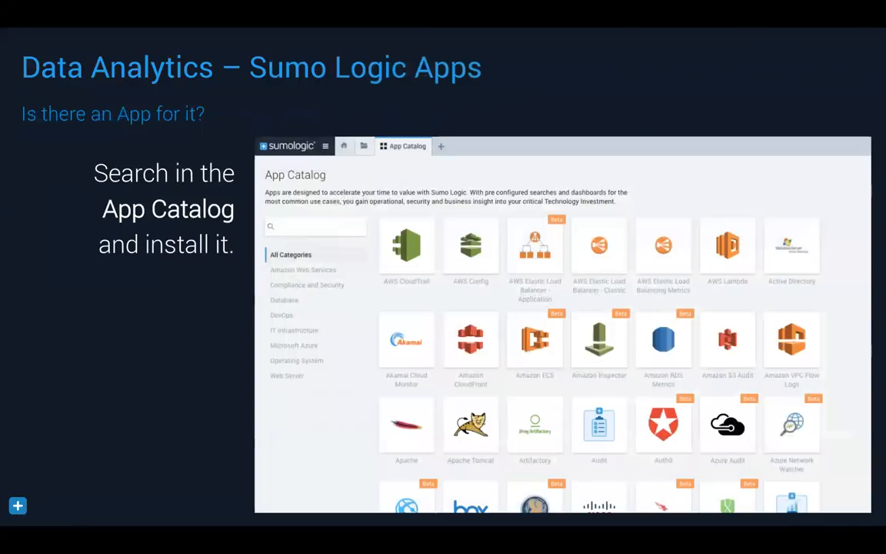
# Step: Switch to Chrome and close the Apache - Overview dashboard
pyautogui.press('super+Tab')
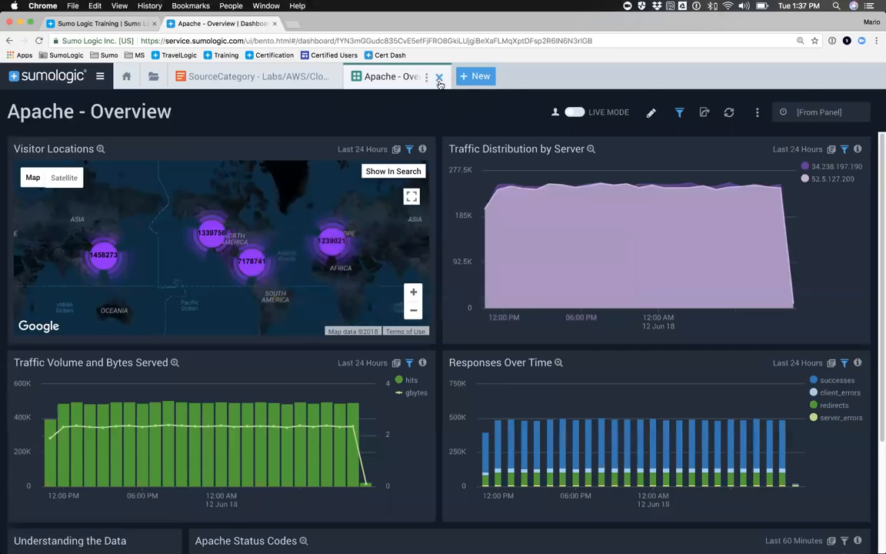
pyautogui.click(428, 77)
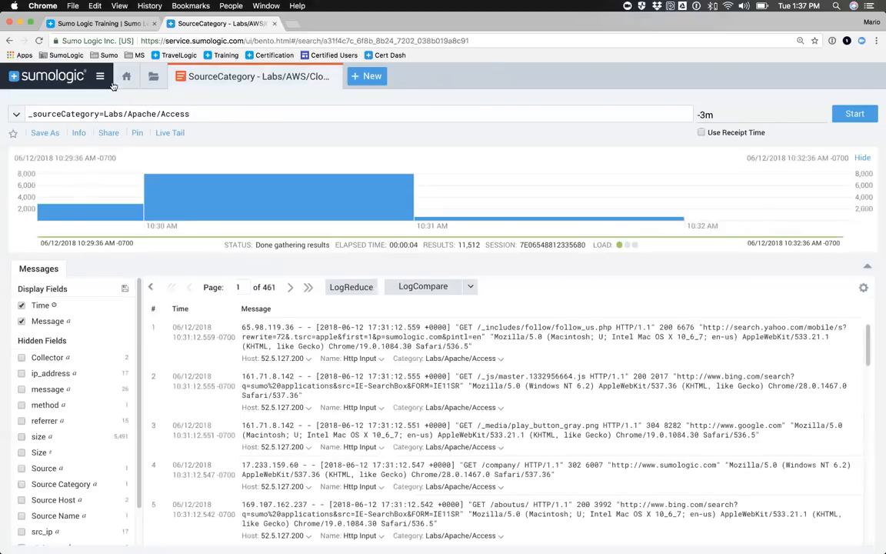
# Step: Open the App Catalog and clear its search filter so that all categories of apps are listed
pyautogui.click(99, 78)
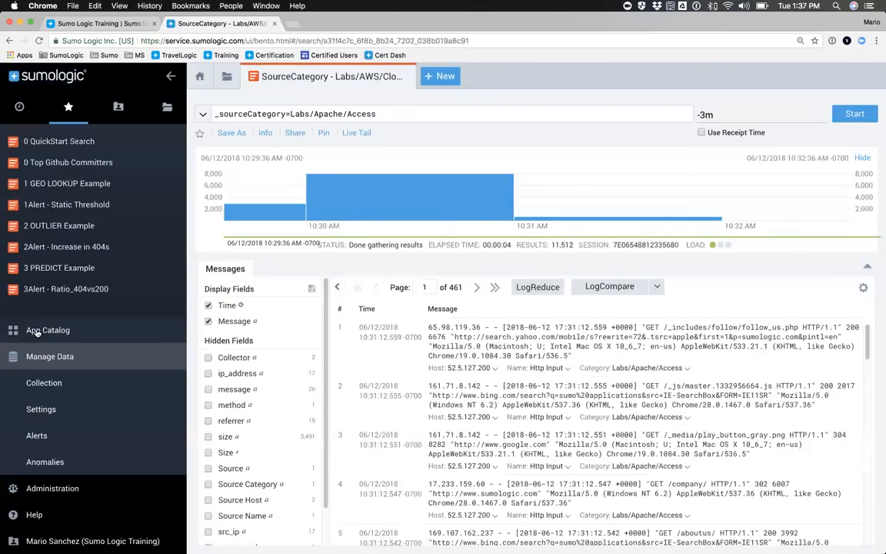
pyautogui.click(37, 329)
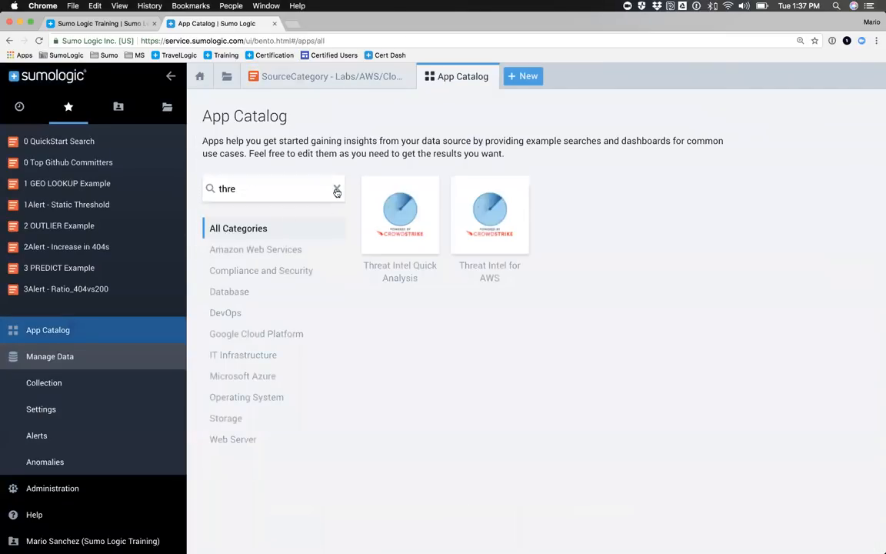
pyautogui.click(336, 189)
# Step: Browse the App Catalog to see which data sources have ready-made apps, including the AWS, Apache and Google Cloud ones
pyautogui.scroll(-15, 475, 262)
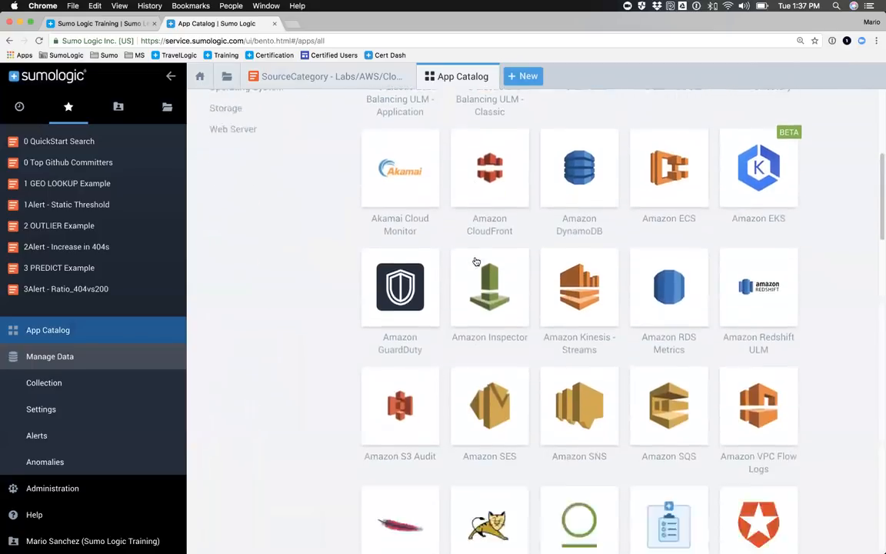
pyautogui.scroll(-15, 475, 261)
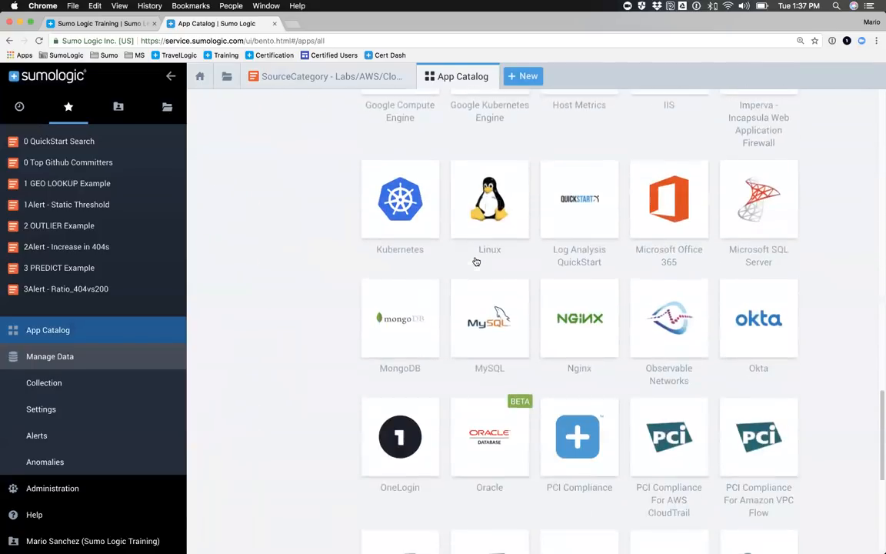
pyautogui.scroll(20, 475, 262)
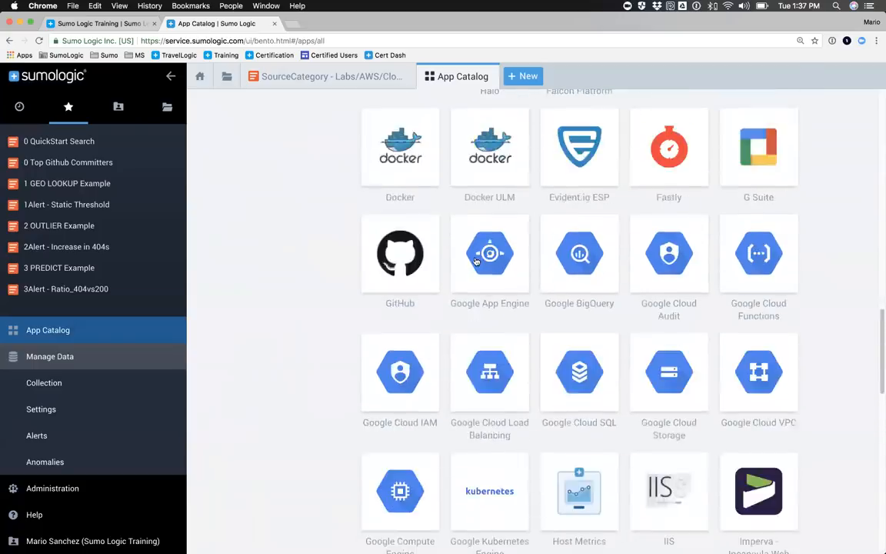
pyautogui.scroll(3, 475, 261)
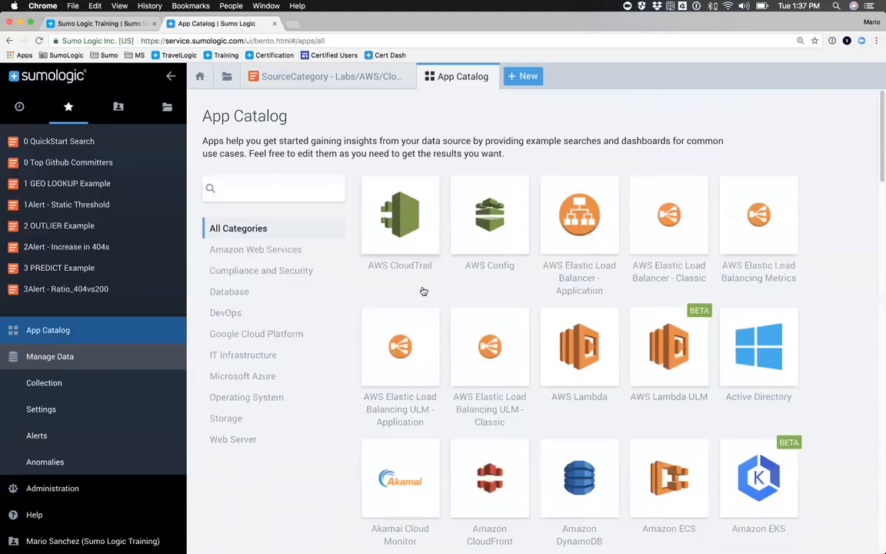
pyautogui.scroll(-5, 435, 302)
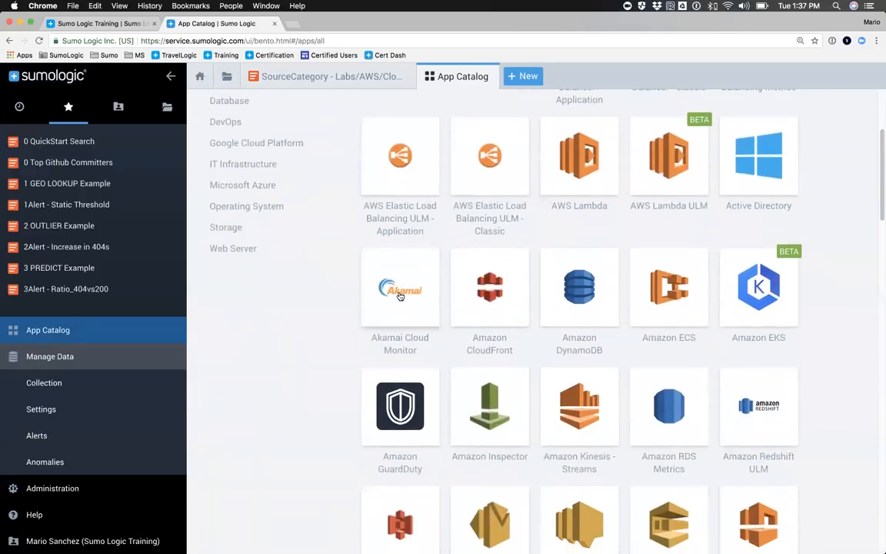
pyautogui.scroll(-6, 400, 295)
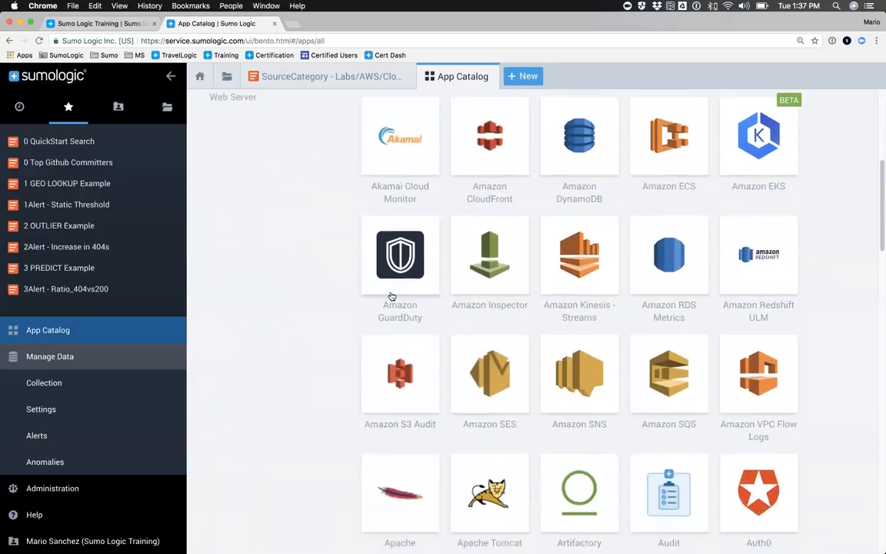
pyautogui.scroll(-3, 544, 380)
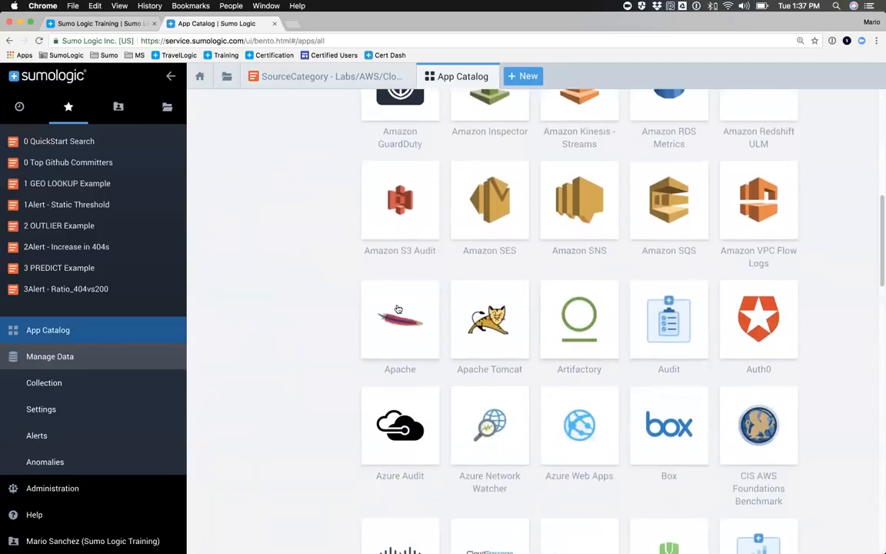
pyautogui.scroll(-12, 662, 415)
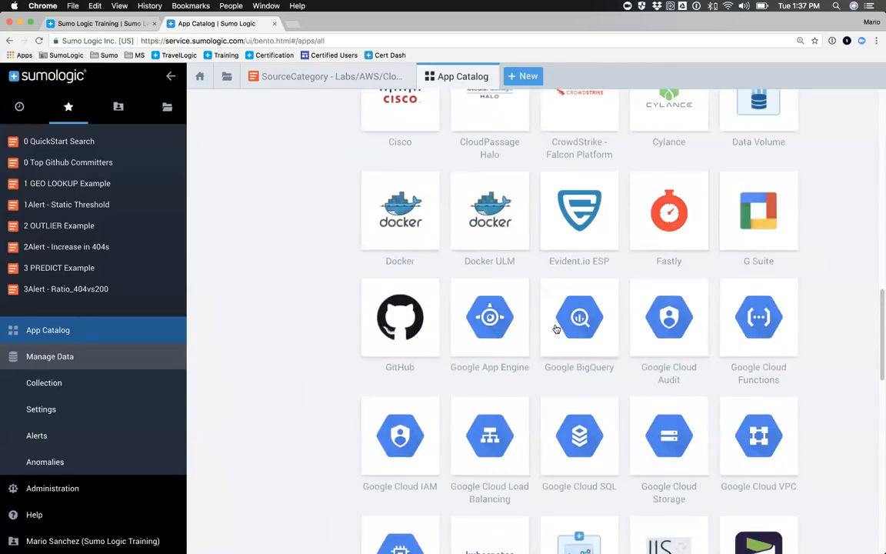
pyautogui.scroll(1, 500, 333)
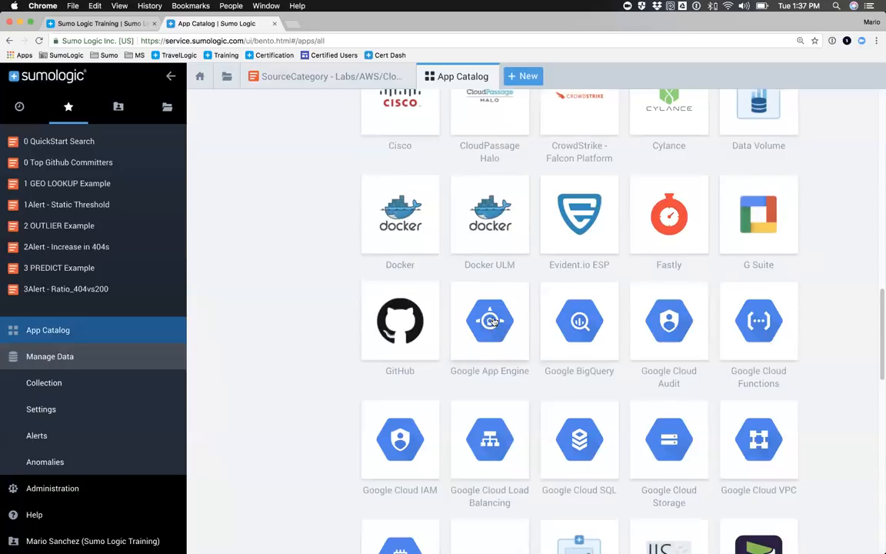
# Step: Preview the Google App Engine app's Overview, Activity and Request Activity dashboards, and return to the App Catalog
pyautogui.click(489, 322)
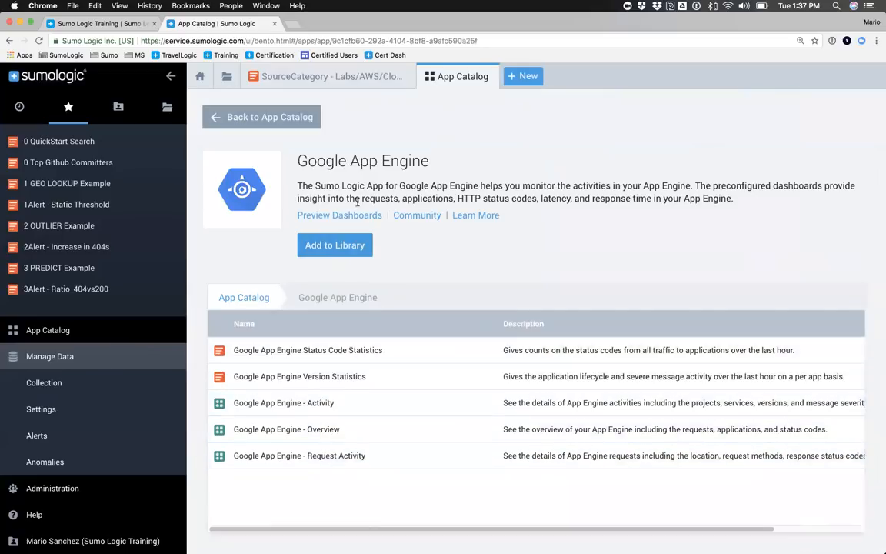
pyautogui.click(335, 219)
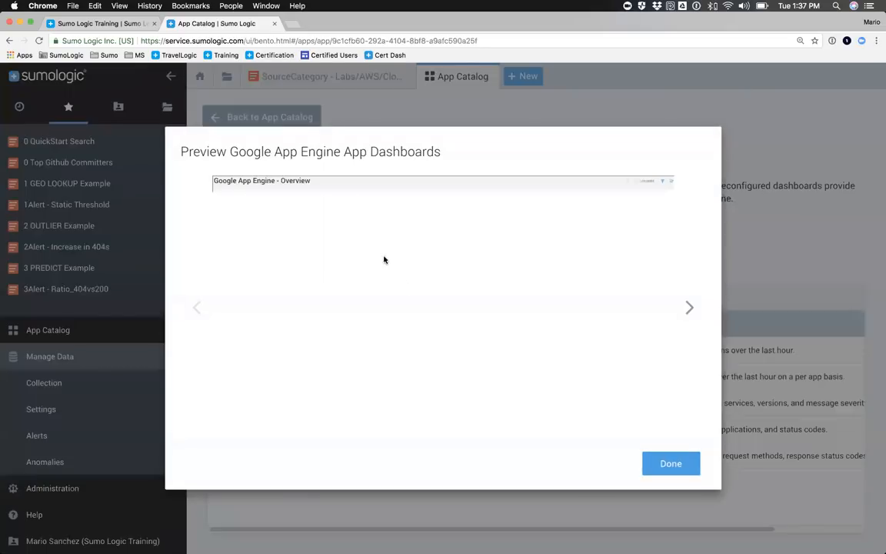
pyautogui.click(690, 309)
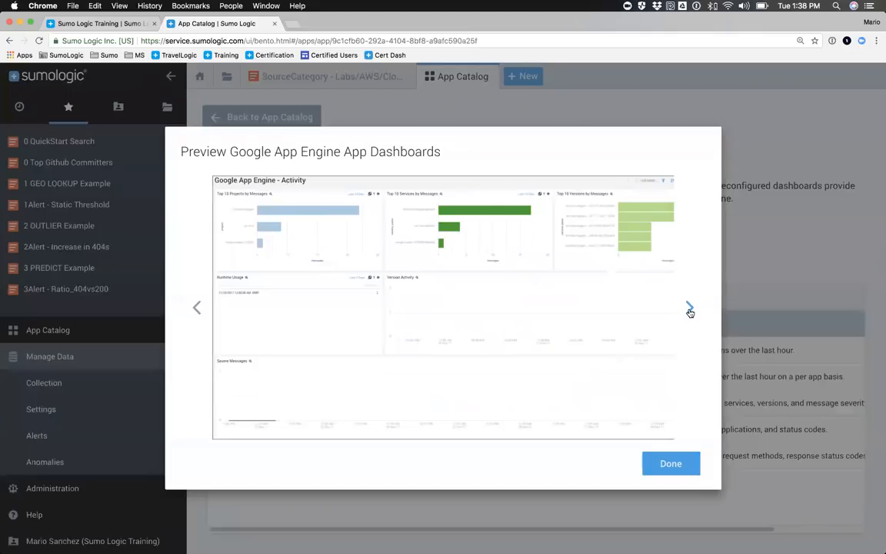
pyautogui.click(690, 309)
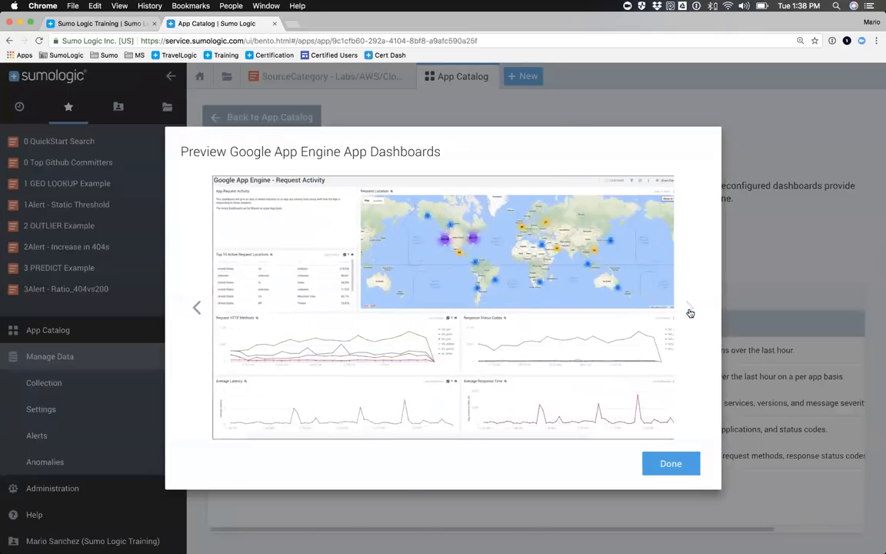
pyautogui.click(663, 463)
pyautogui.click(217, 117)
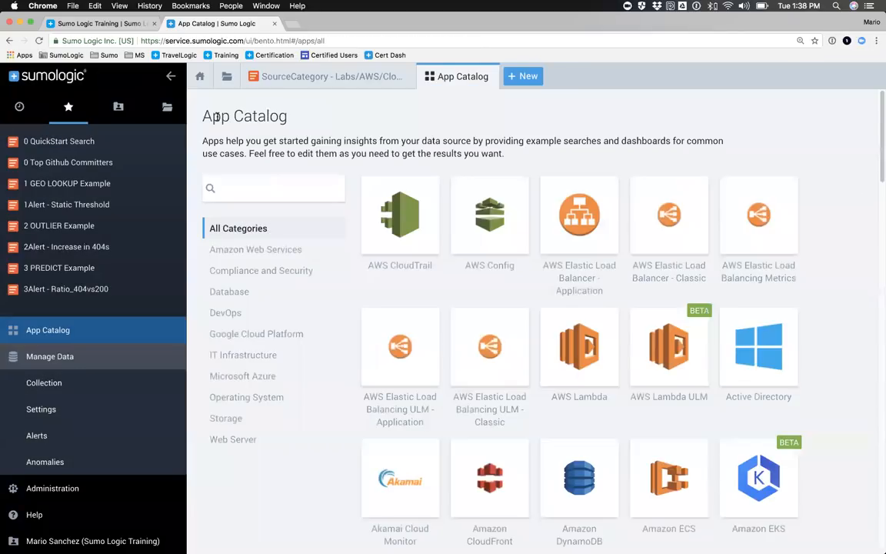
# Step: Search the App Catalog for "apa" and open the Apache app's details
pyautogui.click(289, 190)
pyautogui.write('apa')
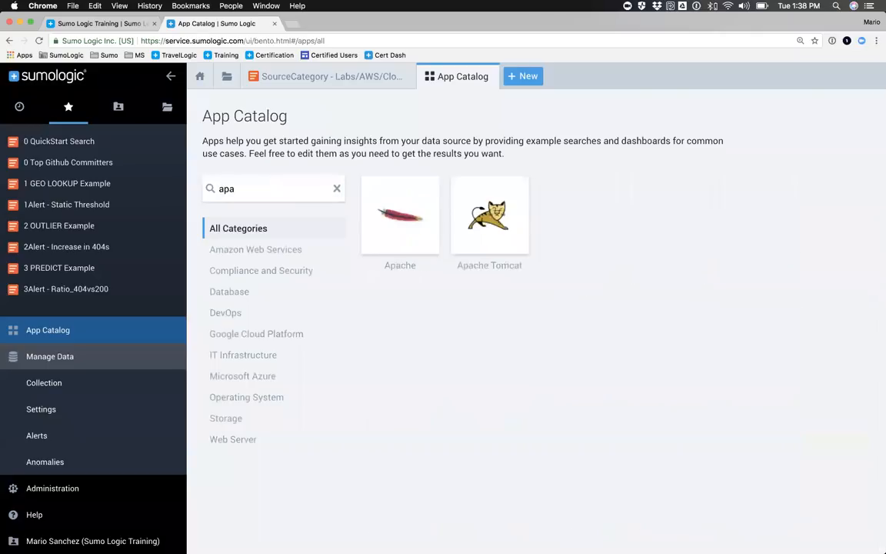
pyautogui.click(399, 216)
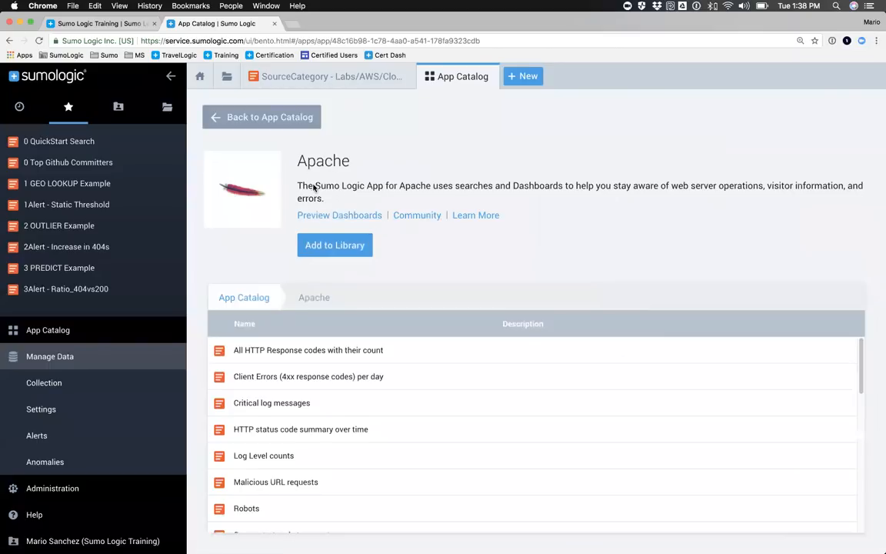
# Step: Look through the searches and dashboards included in the Apache app
pyautogui.doubleClick(323, 159)
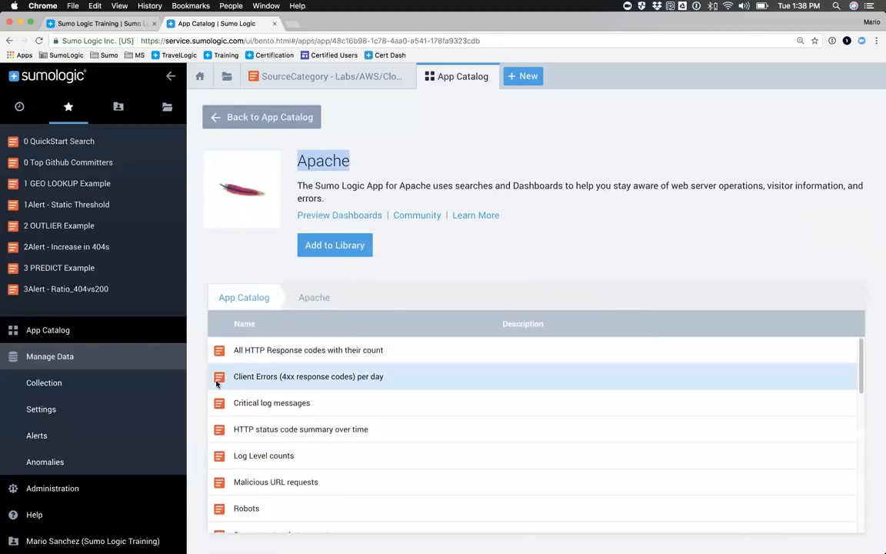
pyautogui.scroll(-1, 219, 376)
pyautogui.scroll(-8, 218, 377)
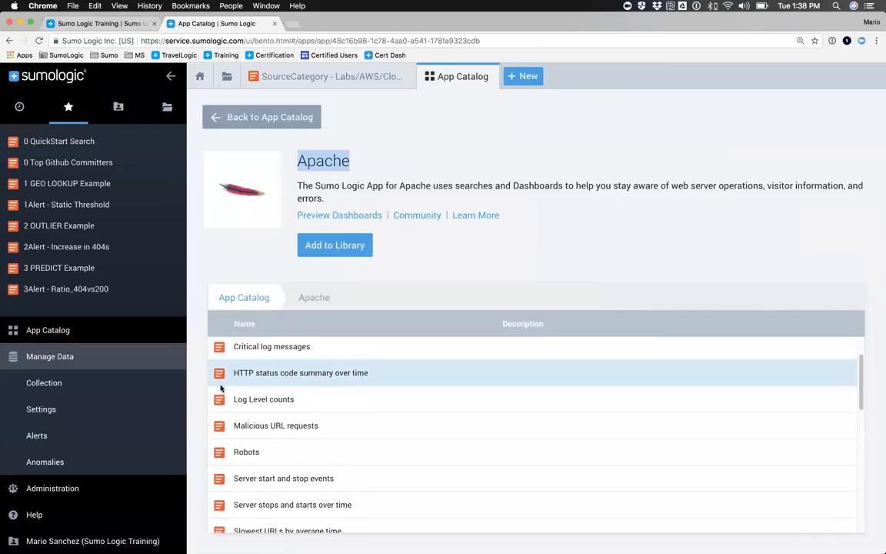
pyautogui.scroll(-5, 221, 389)
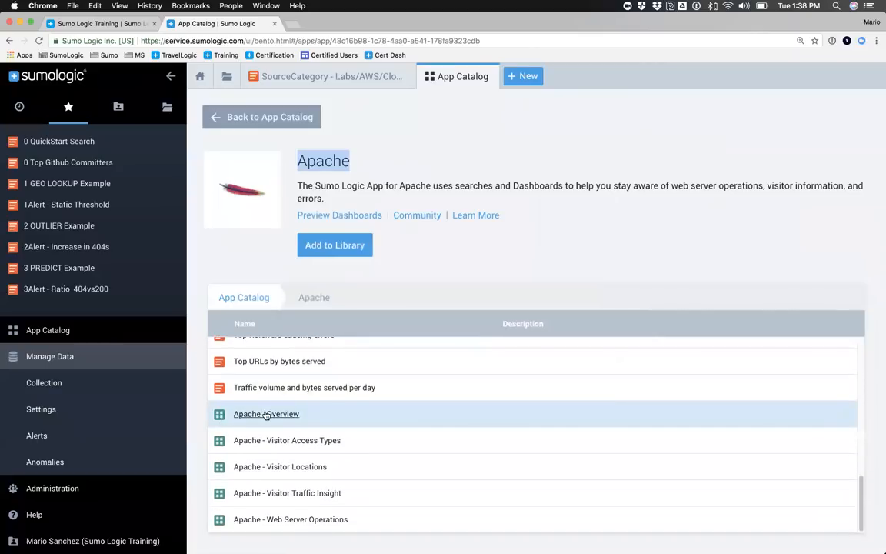
pyautogui.scroll(1, 247, 428)
pyautogui.scroll(12, 243, 427)
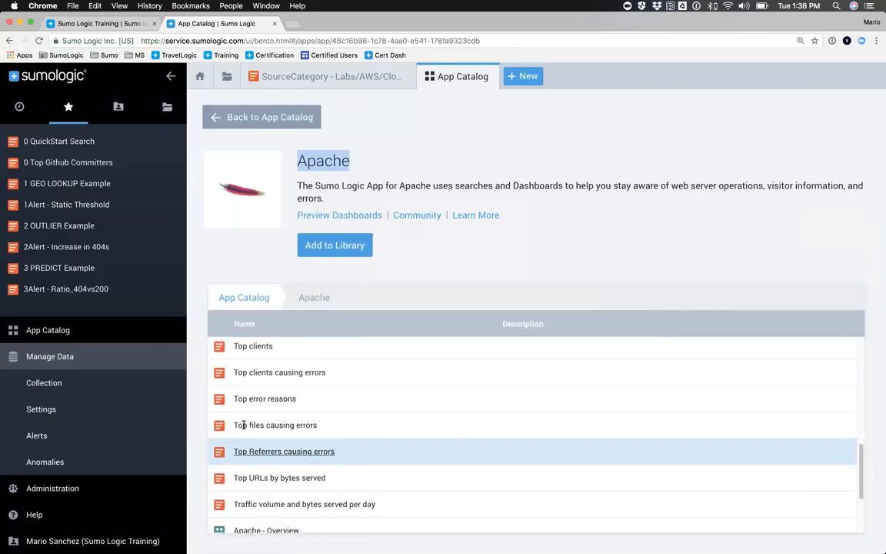
pyautogui.scroll(1, 248, 377)
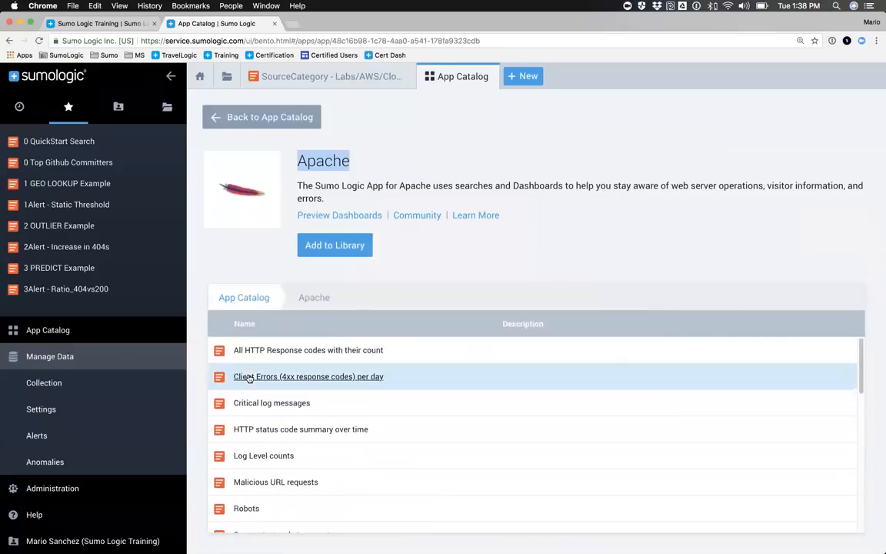
pyautogui.click(326, 169)
pyautogui.doubleClick(327, 169)
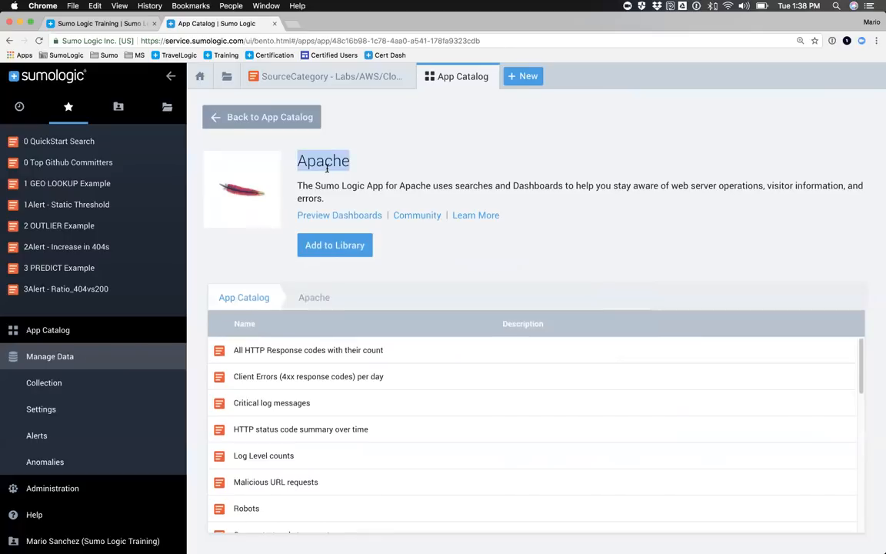
# Step: Start adding the Apache app to the library, named Apache Analysis, with source category Labs/Apache/Access as its log data source
pyautogui.click(331, 246)
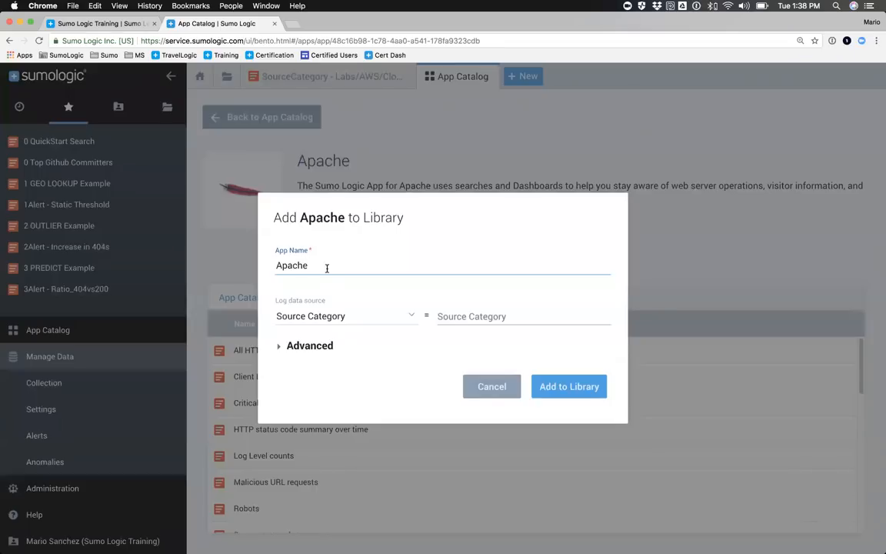
pyautogui.write('Analysis')
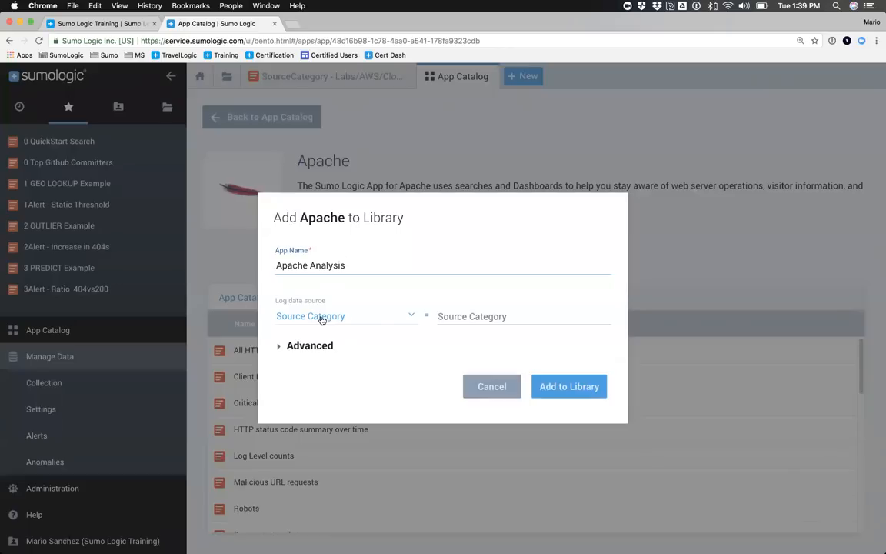
pyautogui.click(447, 315)
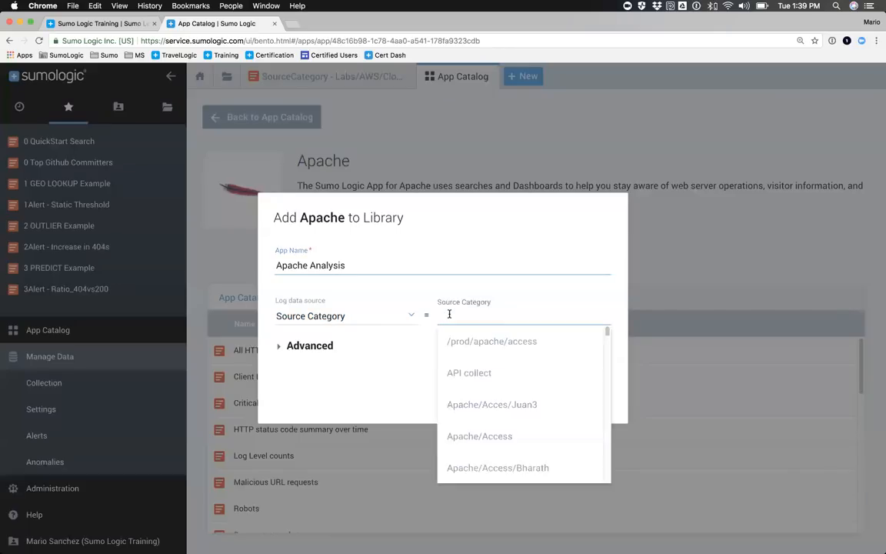
pyautogui.write('Labs/')
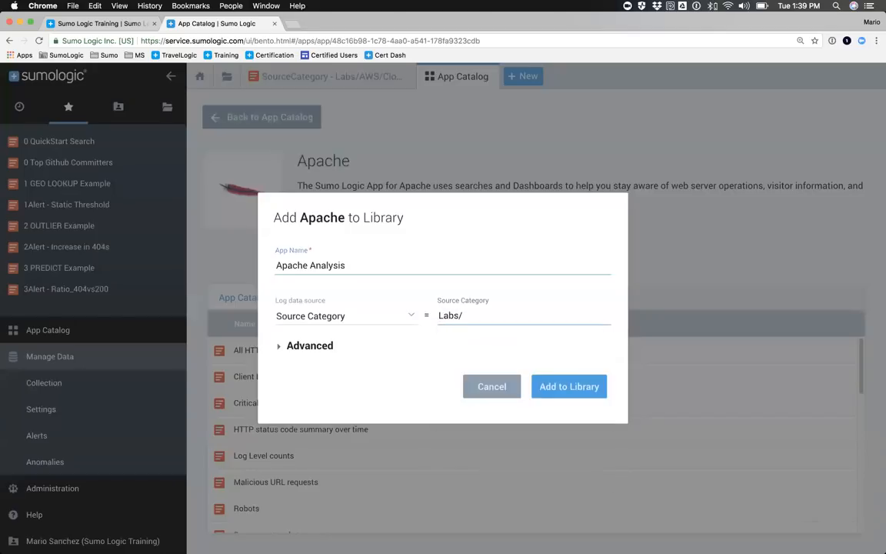
pyautogui.write('apache/acc')
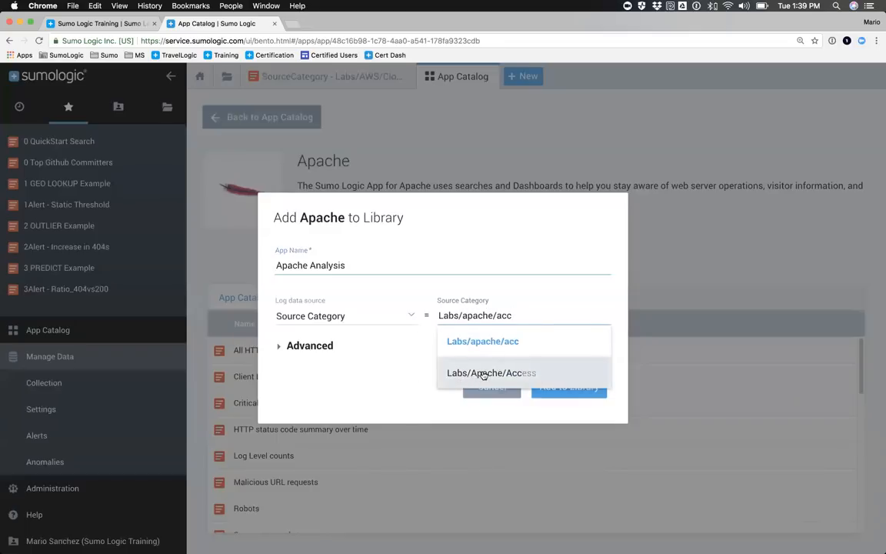
pyautogui.click(451, 374)
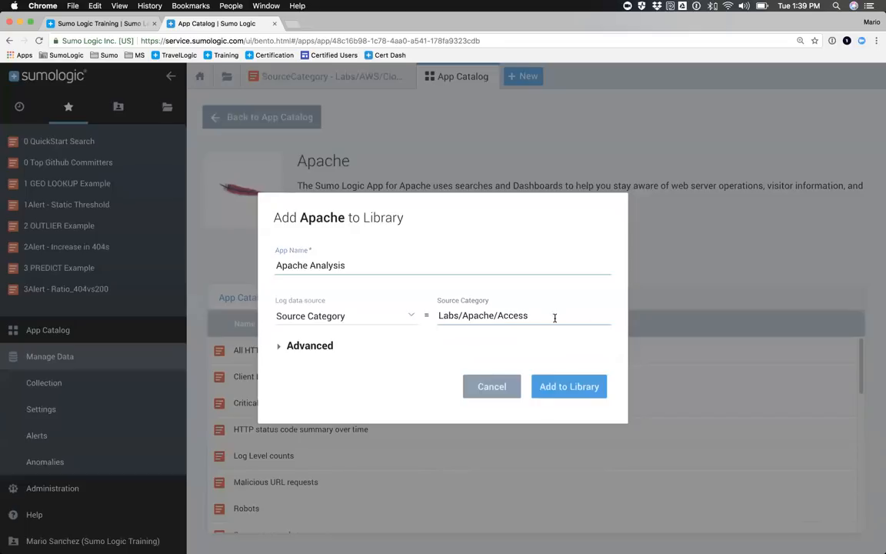
# Step: Choose the existing apps folder under Personal as the library location and add the app there
pyautogui.click(279, 347)
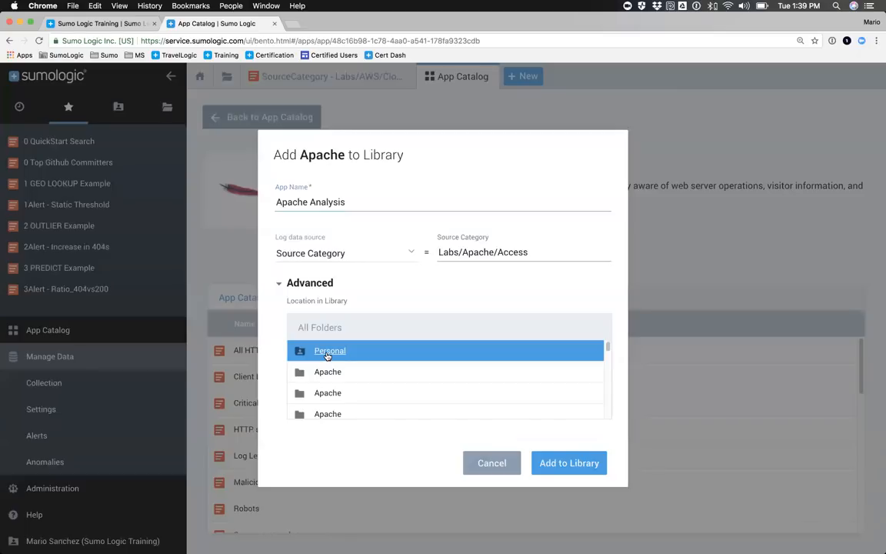
pyautogui.click(326, 352)
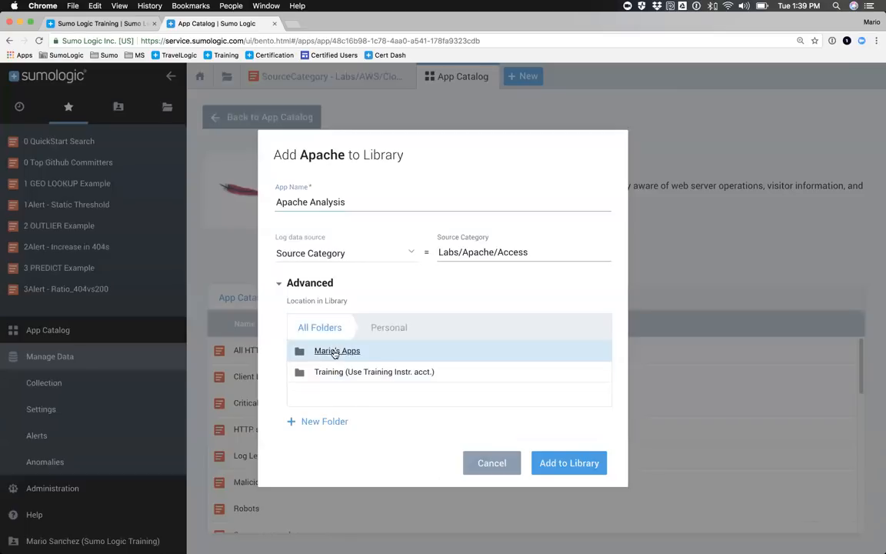
pyautogui.click(335, 352)
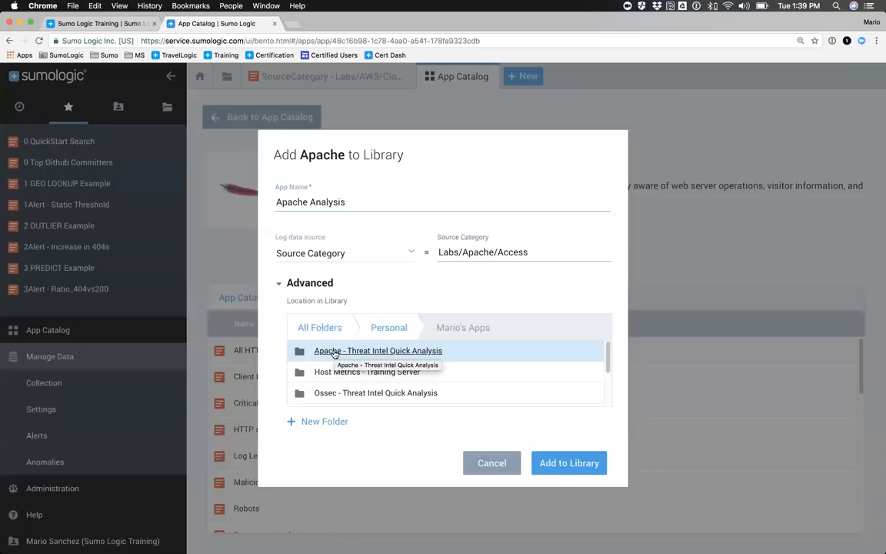
pyautogui.scroll(-3, 395, 377)
pyautogui.scroll(5, 395, 377)
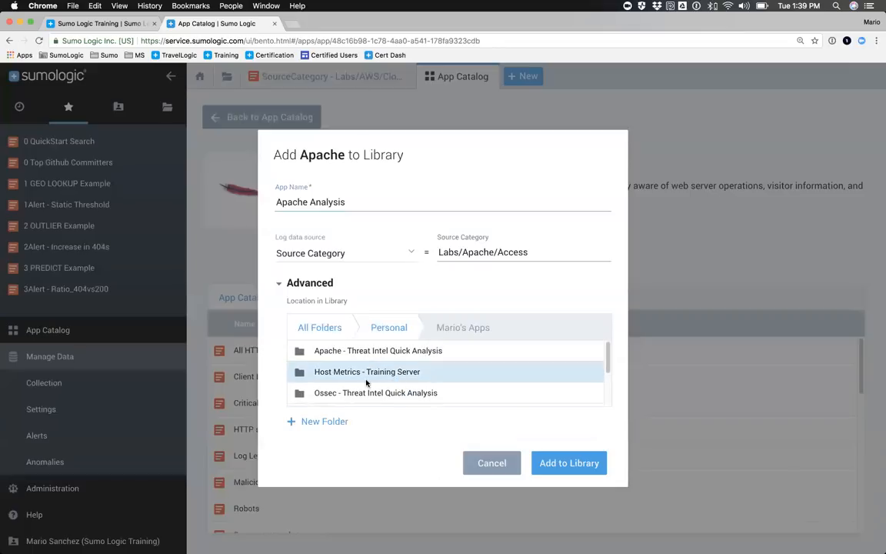
pyautogui.click(565, 463)
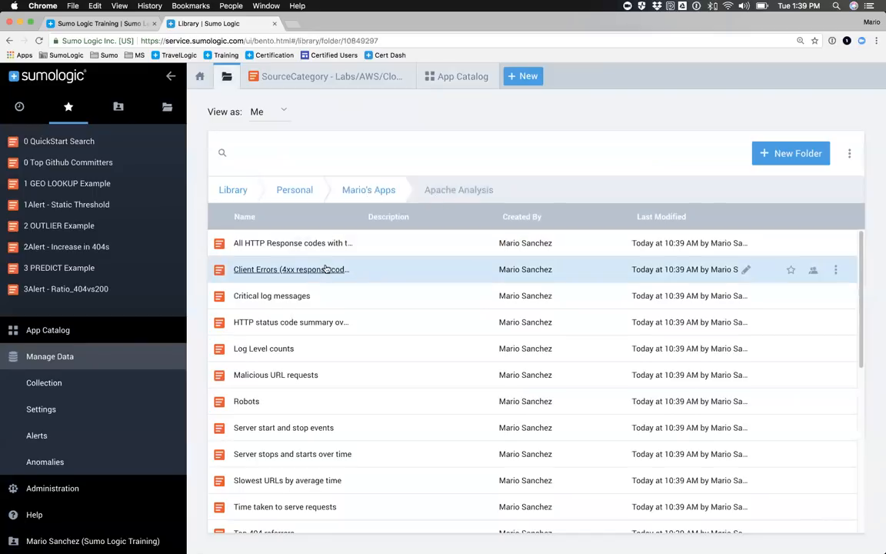
# Step: Review the installed app's contents, open its Apache - Visitor Access Types dashboard and collapse the side navigation
pyautogui.scroll(-3, 332, 306)
pyautogui.scroll(-10, 327, 307)
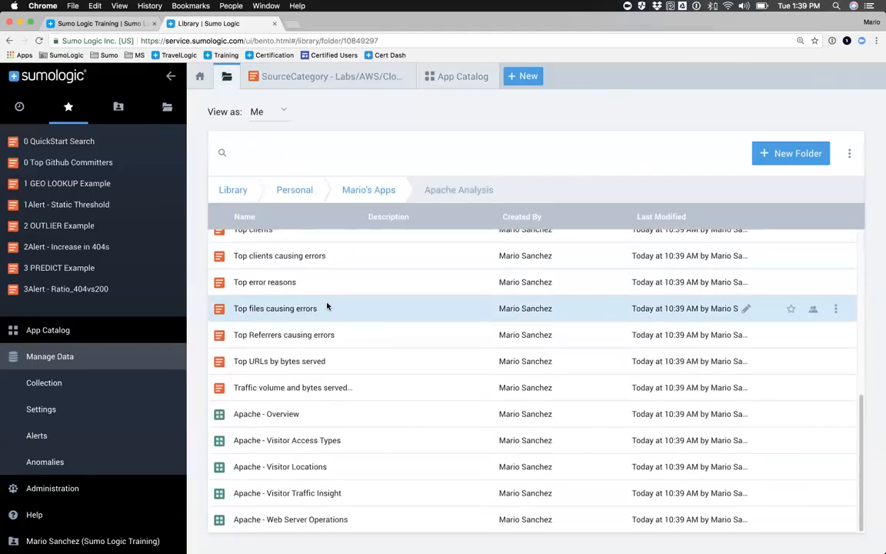
pyautogui.scroll(10, 326, 307)
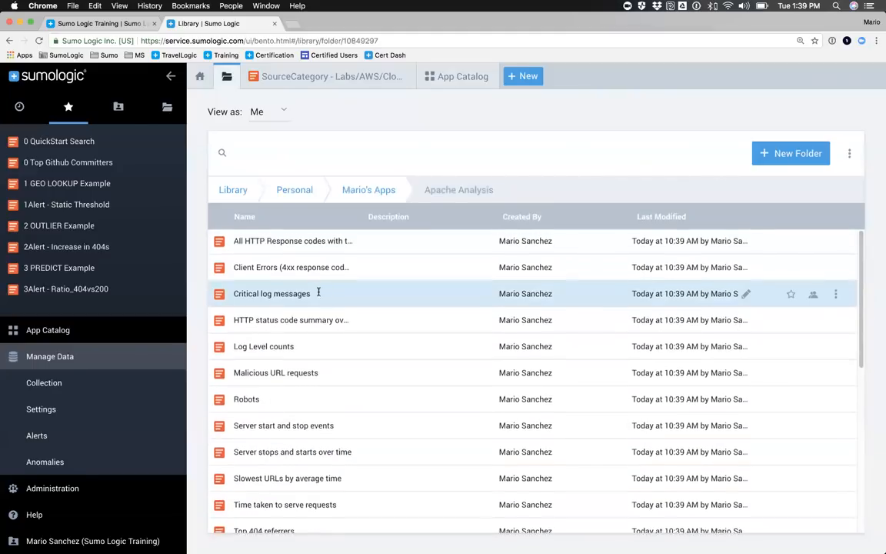
pyautogui.scroll(-10, 318, 293)
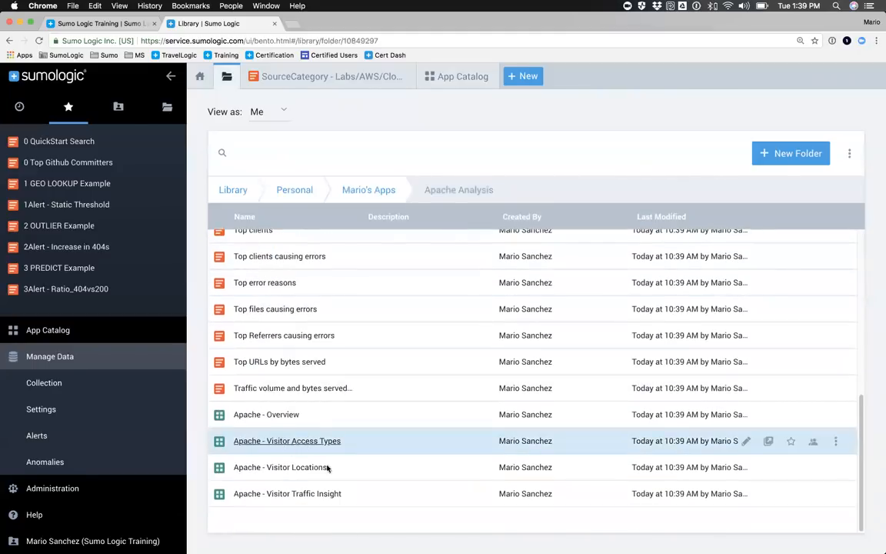
pyautogui.click(279, 442)
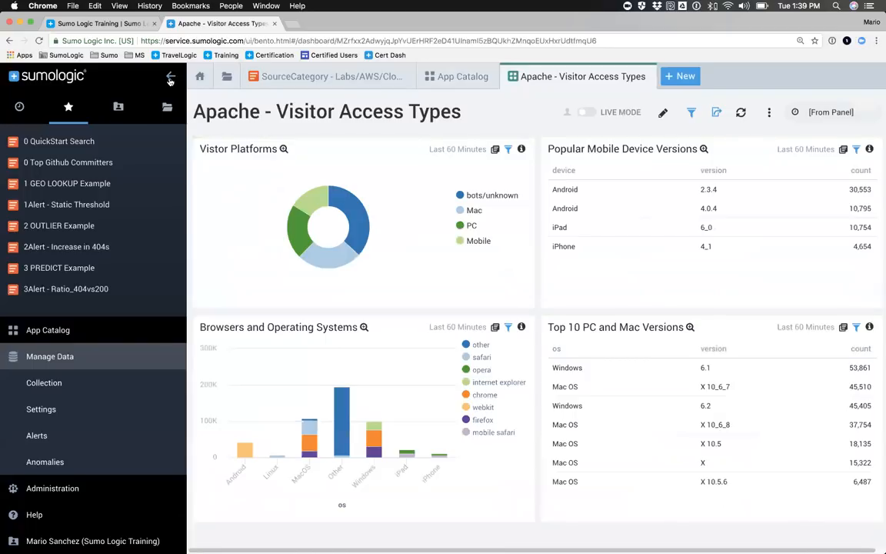
pyautogui.click(171, 79)
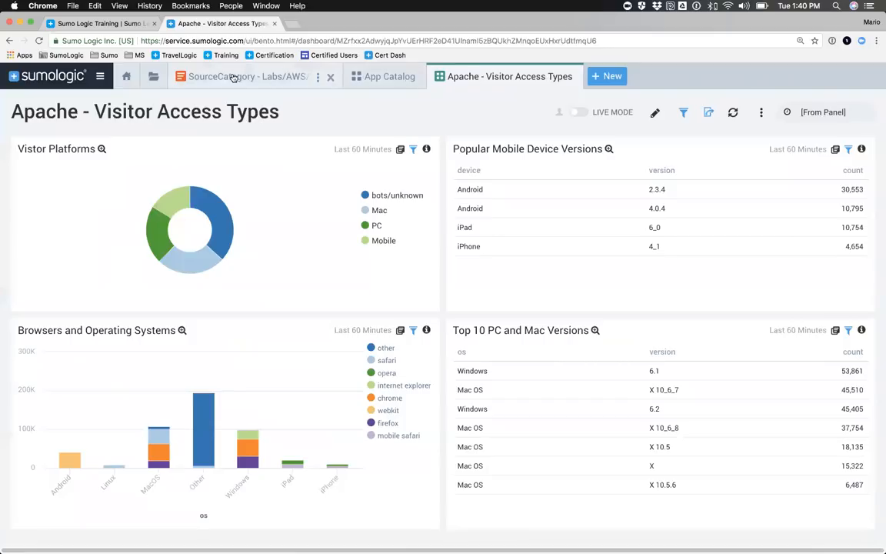
# Step: Return to the Apache Analysis folder in the library, open the Apache - Web Server Operations dashboard and review its panels
pyautogui.click(154, 77)
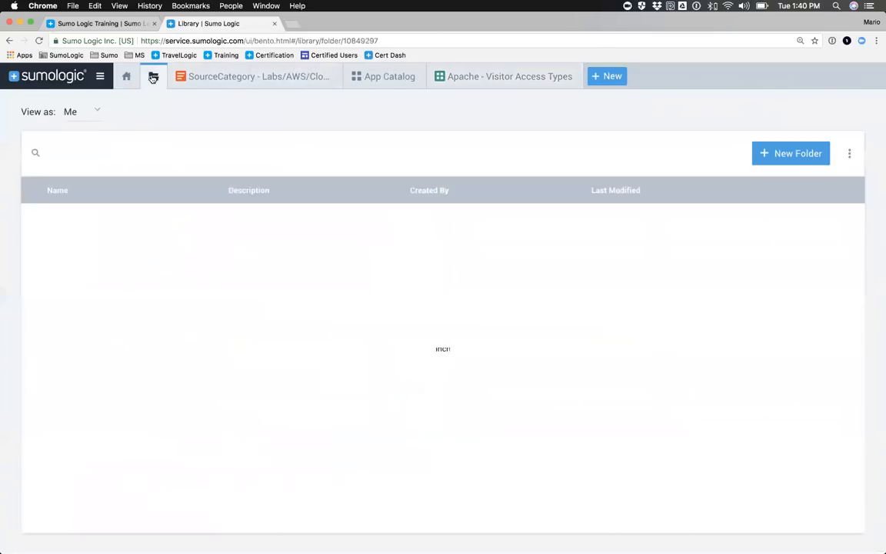
pyautogui.scroll(-5, 94, 270)
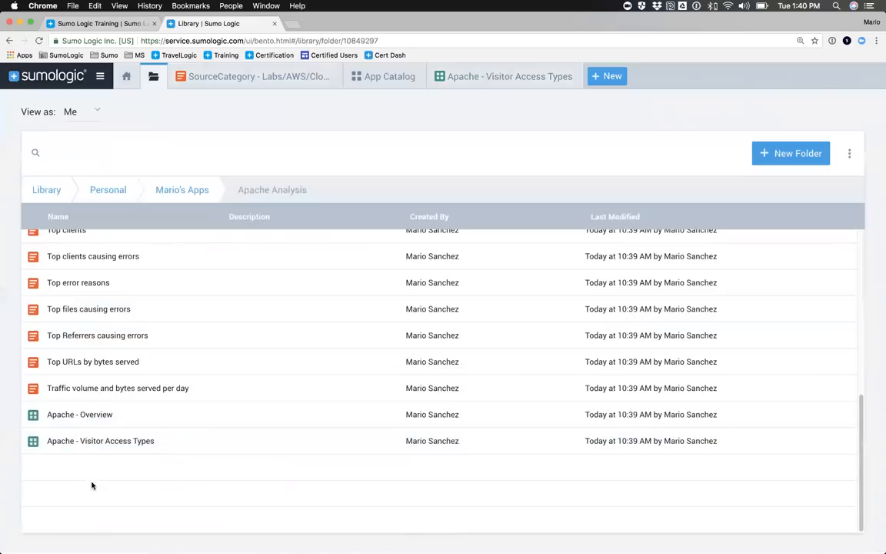
pyautogui.scroll(1, 86, 480)
pyautogui.scroll(5, 85, 478)
pyautogui.scroll(-6, 85, 478)
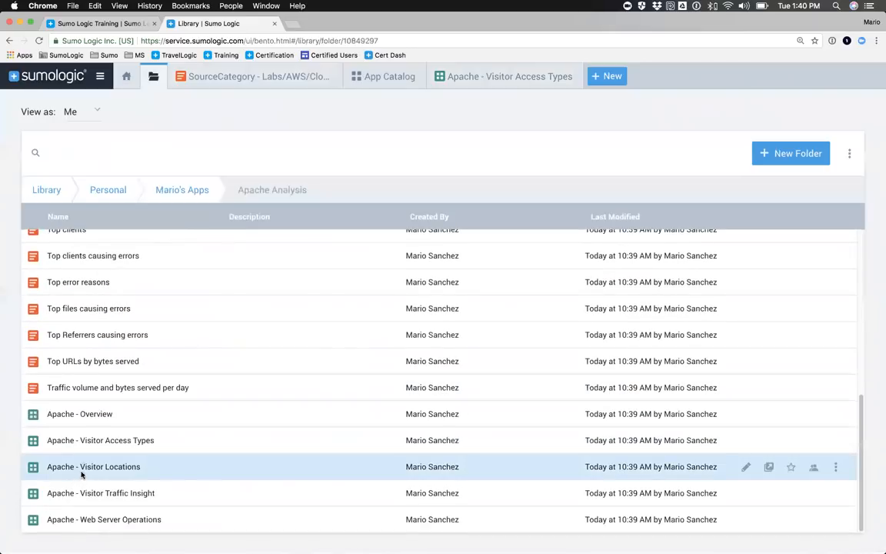
pyautogui.click(93, 520)
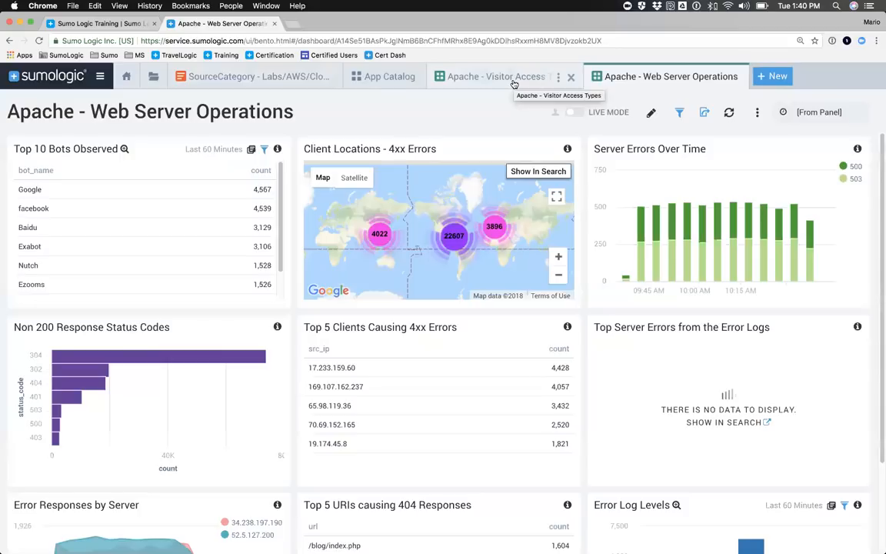
pyautogui.scroll(-3, 398, 343)
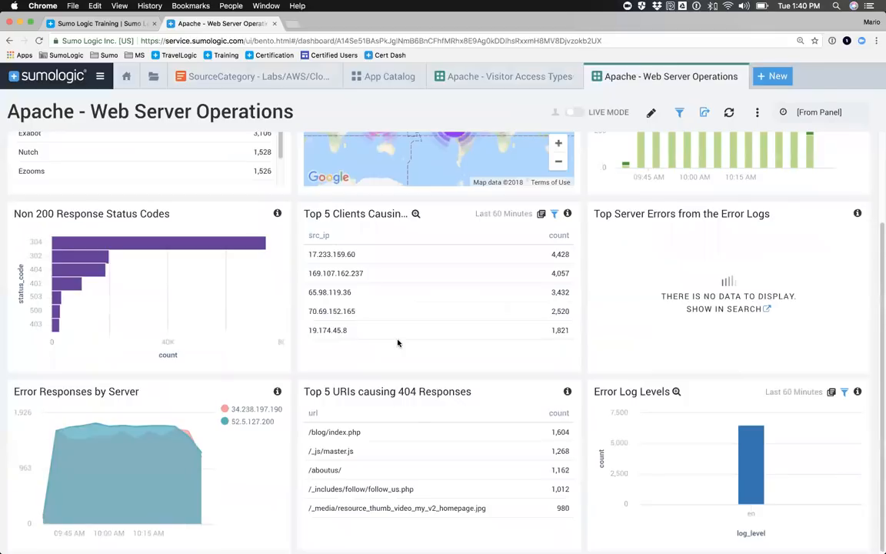
pyautogui.scroll(3, 398, 343)
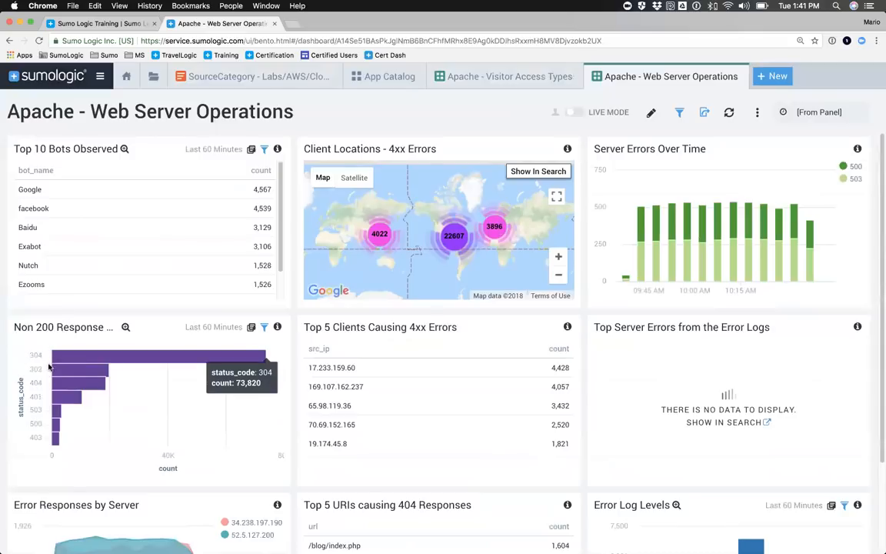
pyautogui.scroll(-3, 37, 424)
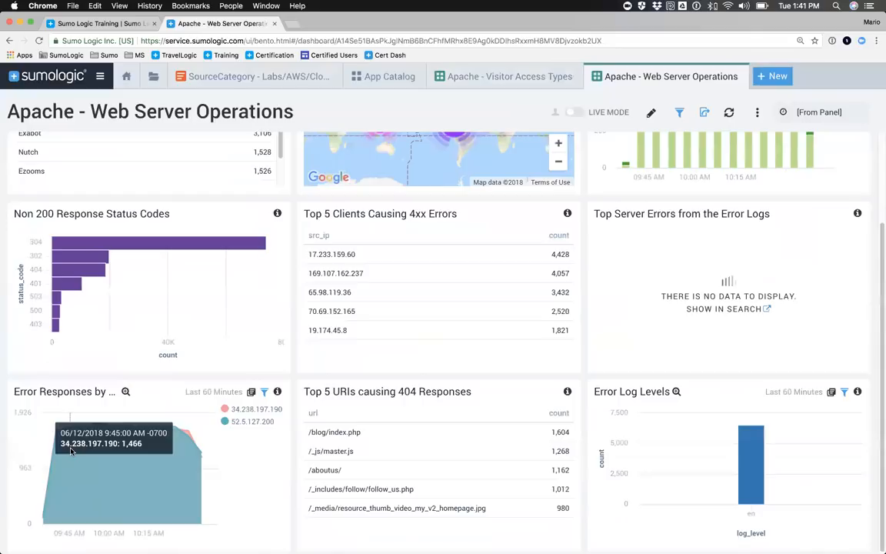
pyautogui.scroll(3, 71, 451)
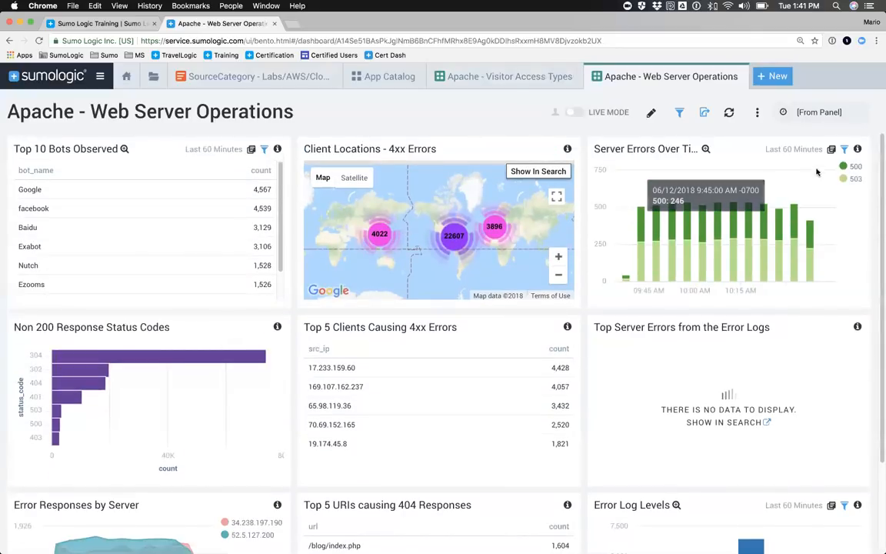
# Step: Open the Server Errors Over Time panel's query in search, match status_code to "4*", remove the 50*–53* keyword filter and rerun it
pyautogui.click(830, 150)
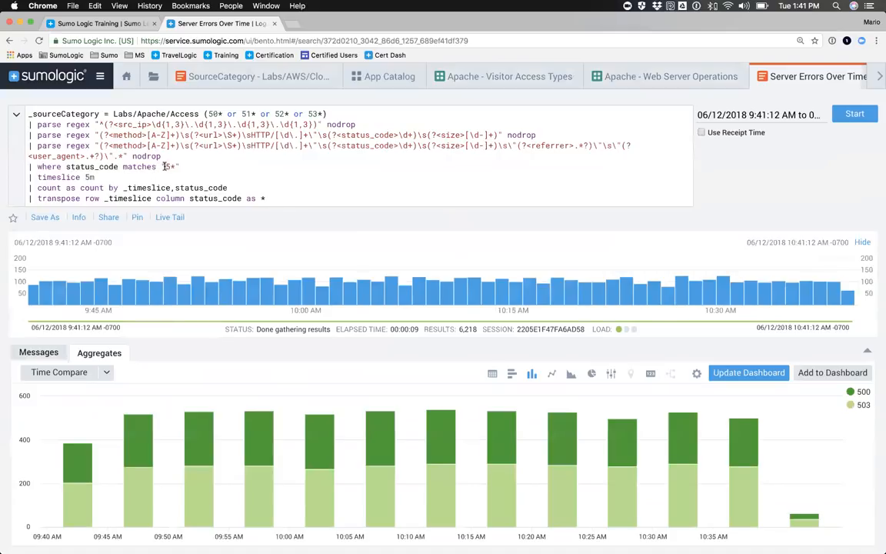
pyautogui.moveTo(165, 167); pyautogui.dragTo(168, 167)
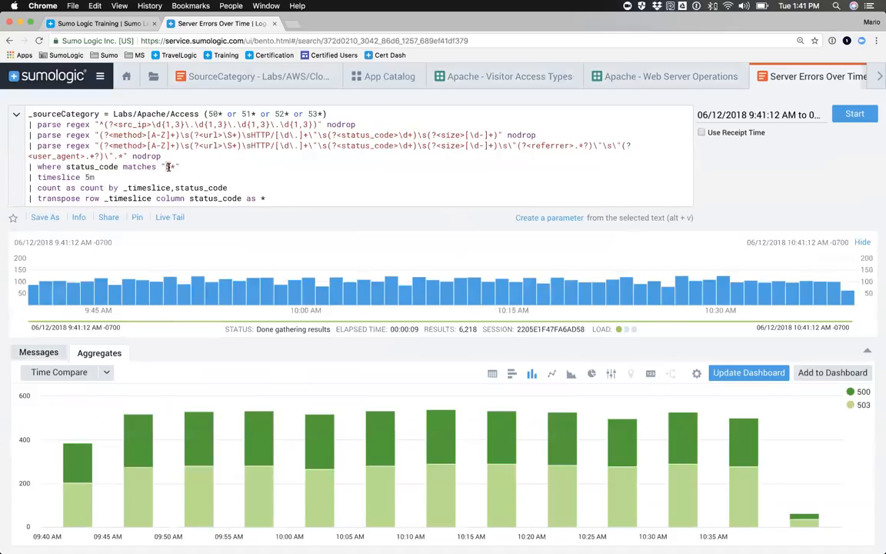
pyautogui.write('4')
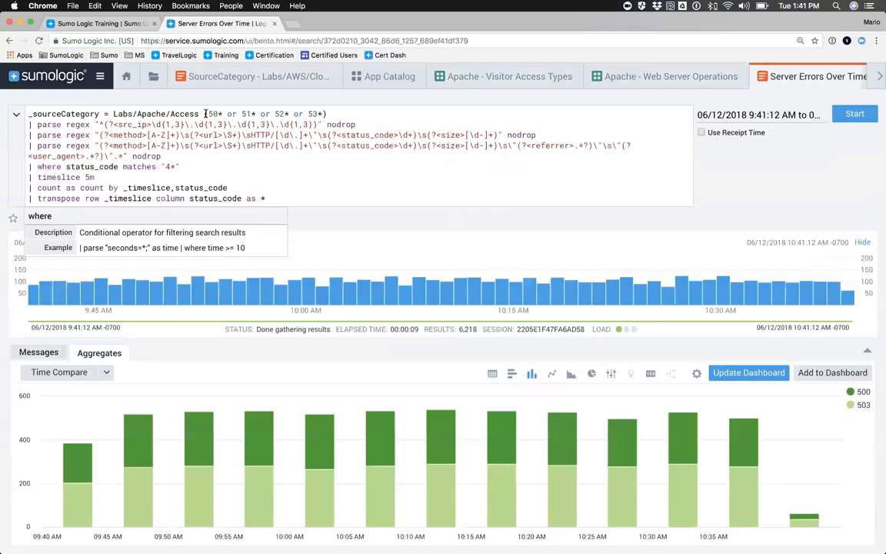
pyautogui.moveTo(203, 113); pyautogui.dragTo(334, 112)
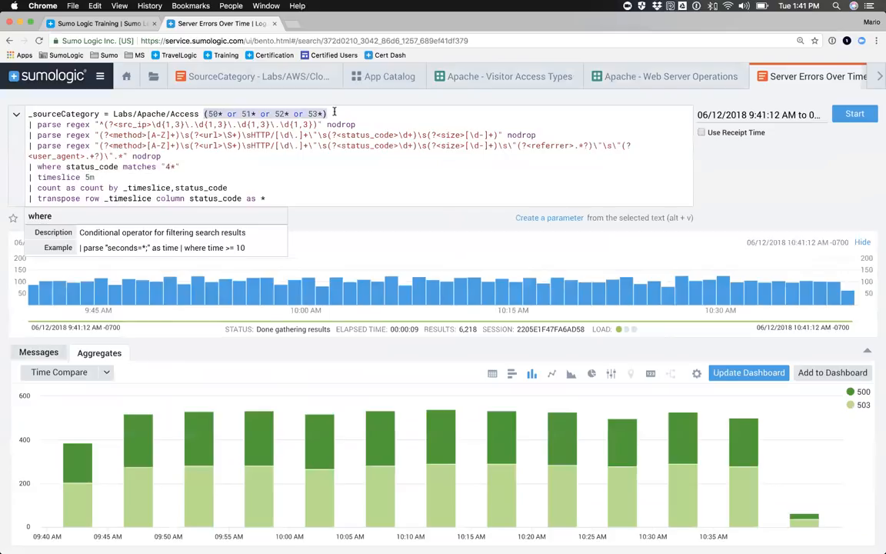
pyautogui.press('BackSpace')
pyautogui.press('Return')
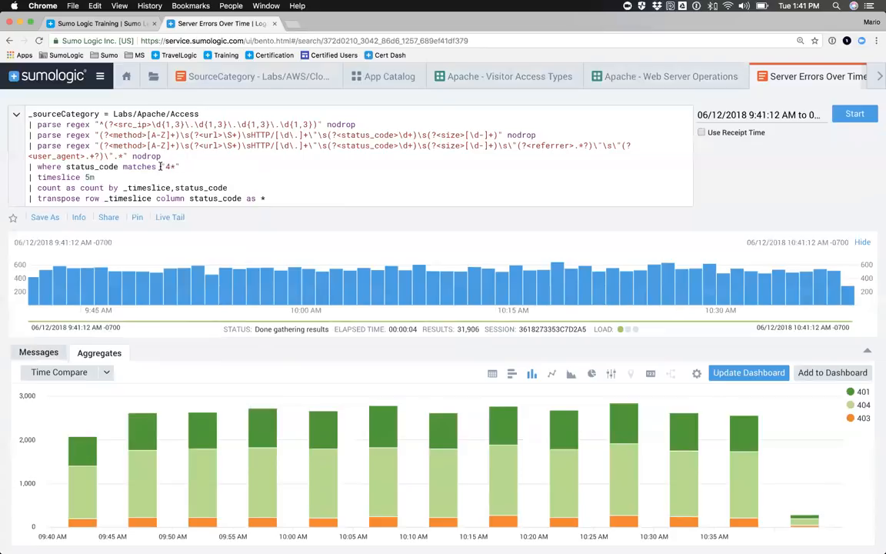
# Step: Save the modified search as Apache Client Errors Over Time in the Personal folder
pyautogui.click(45, 217)
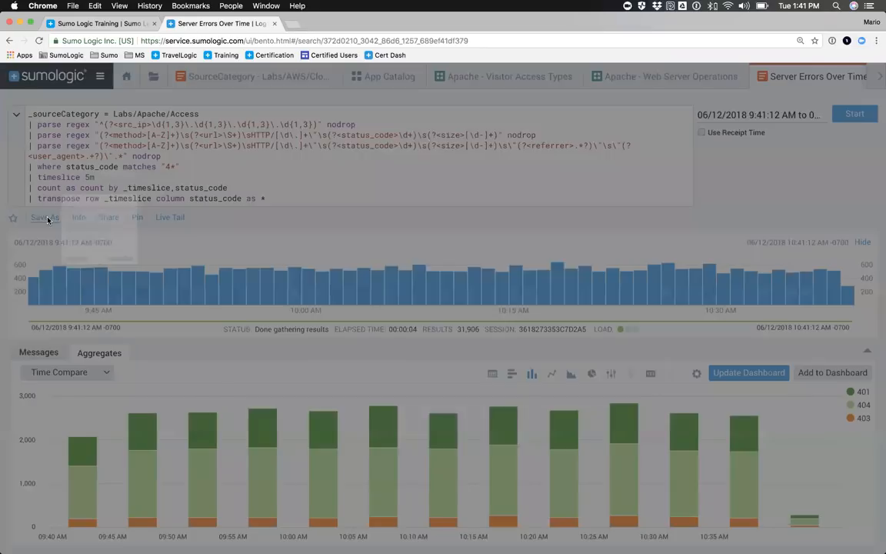
pyautogui.doubleClick(287, 184)
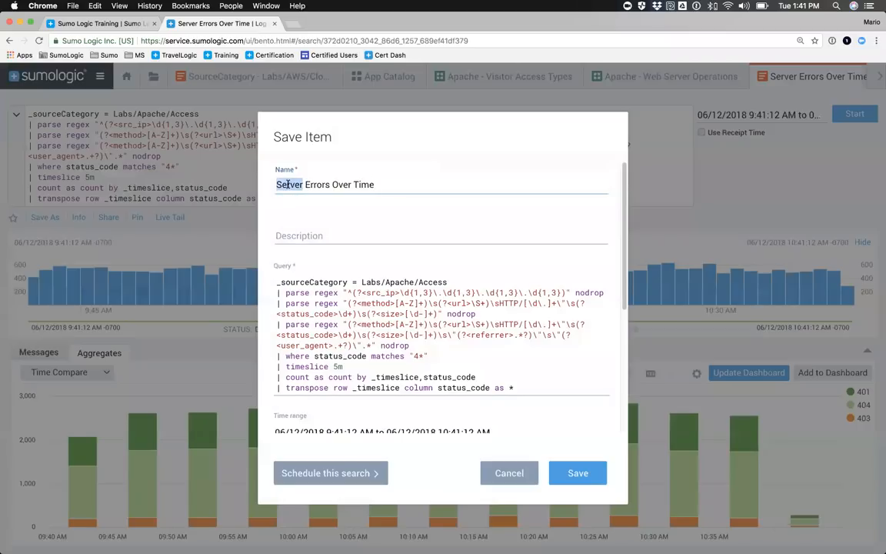
pyautogui.write('Client')
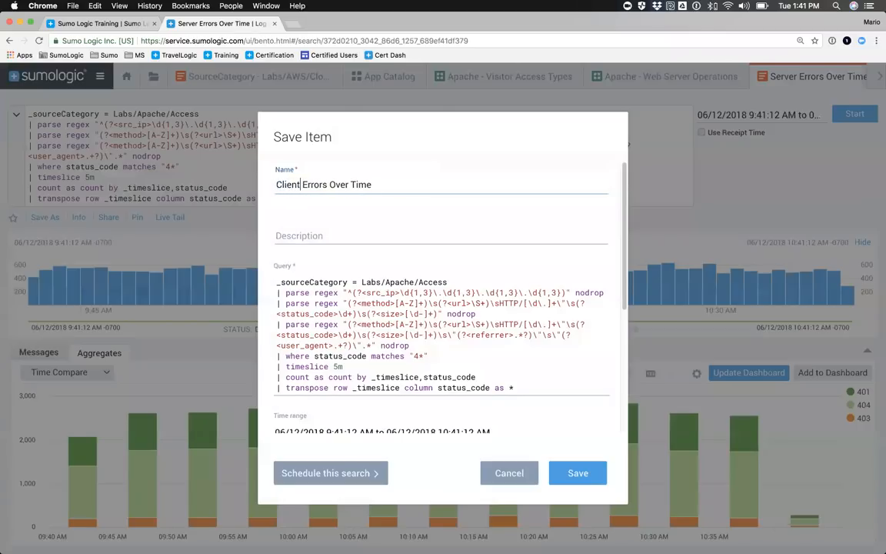
pyautogui.write('Apache')
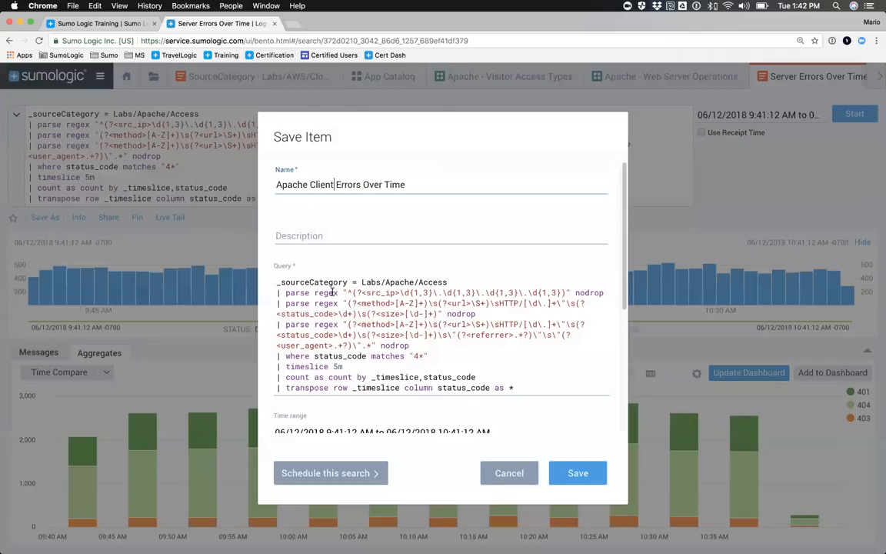
pyautogui.scroll(-3, 315, 307)
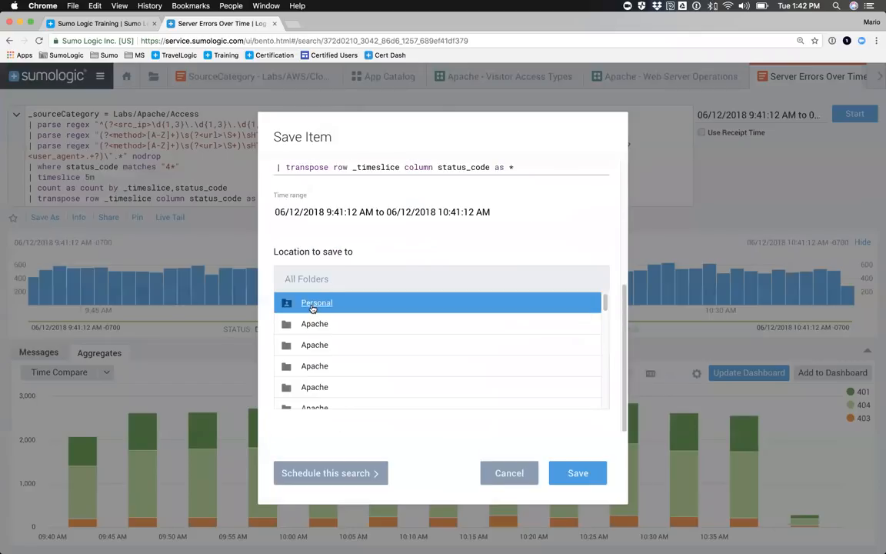
pyautogui.click(312, 306)
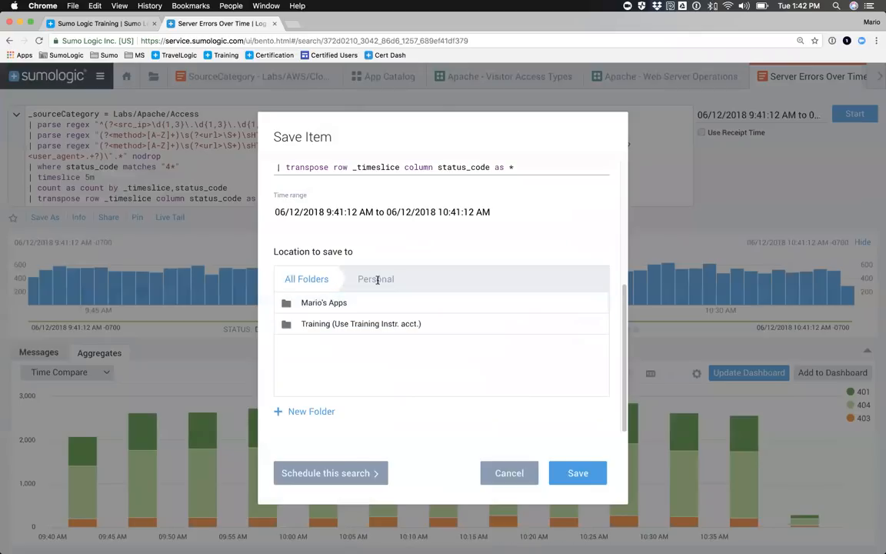
pyautogui.click(578, 474)
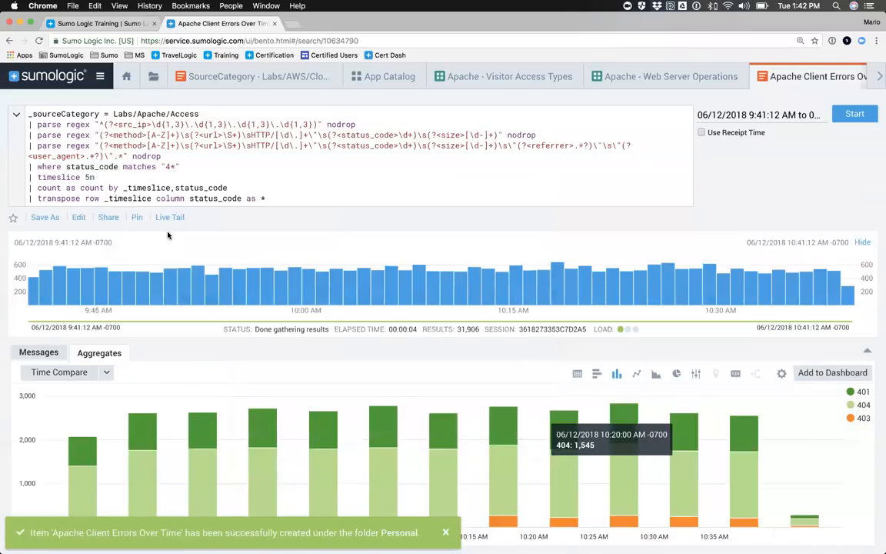
# Step: Go to the Personal folder in the library and open the sharing settings of the Apache Client Errors Over Time search
pyautogui.click(153, 79)
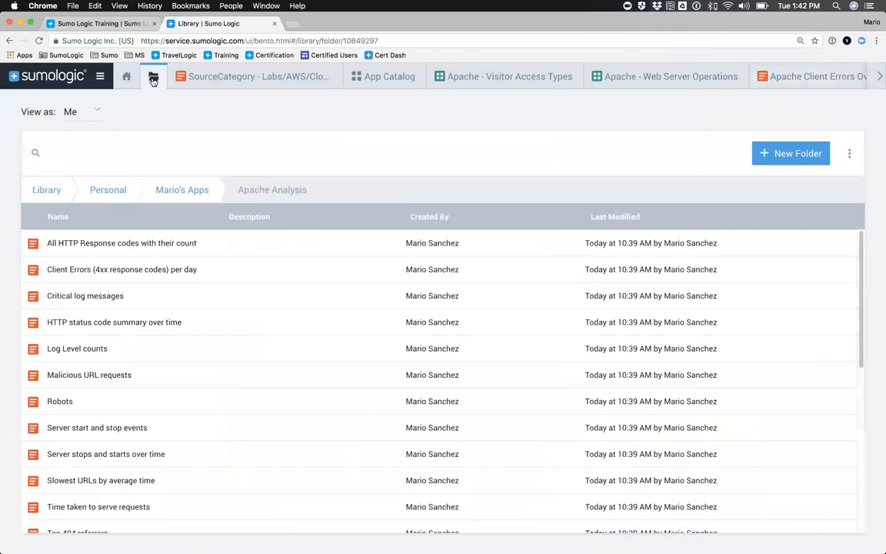
pyautogui.click(98, 185)
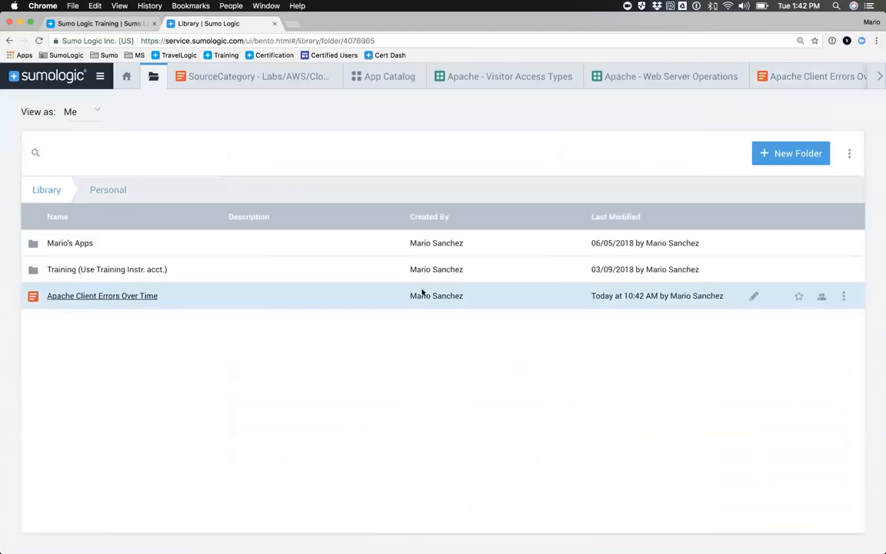
pyautogui.click(844, 296)
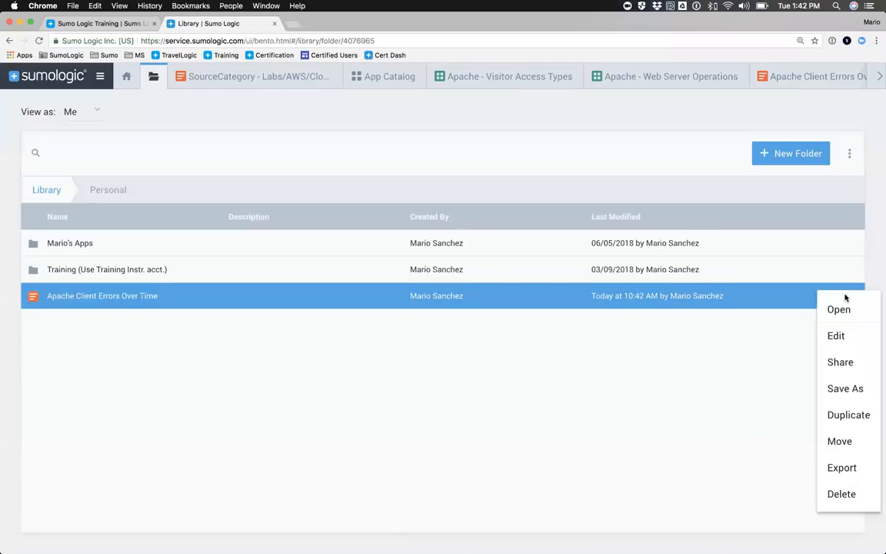
pyautogui.click(839, 362)
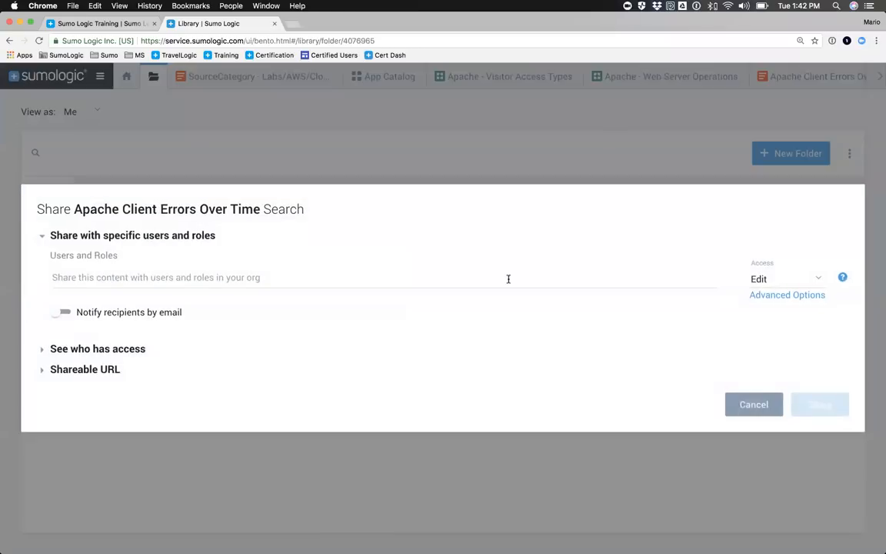
# Step: Add Your Entire Organization (Sumo Logic Training) as a recipient with View access
pyautogui.click(121, 275)
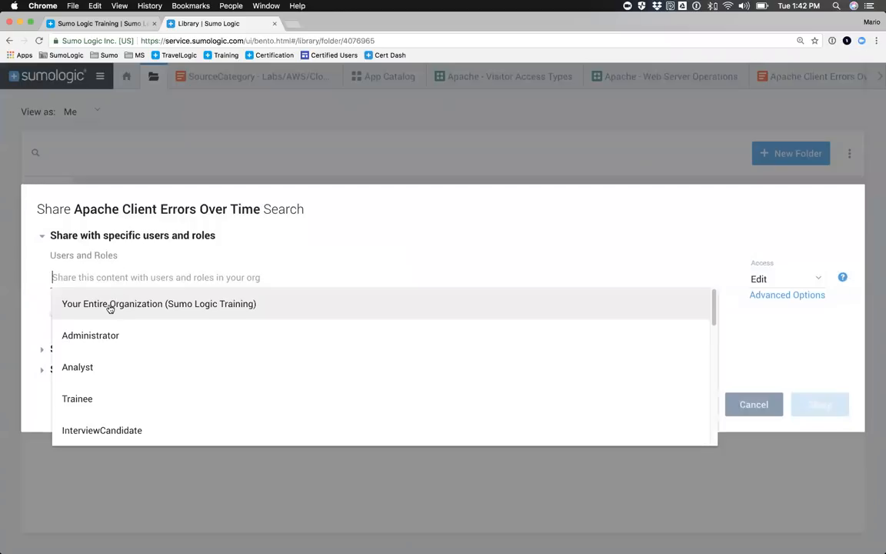
pyautogui.click(110, 305)
pyautogui.click(58, 268)
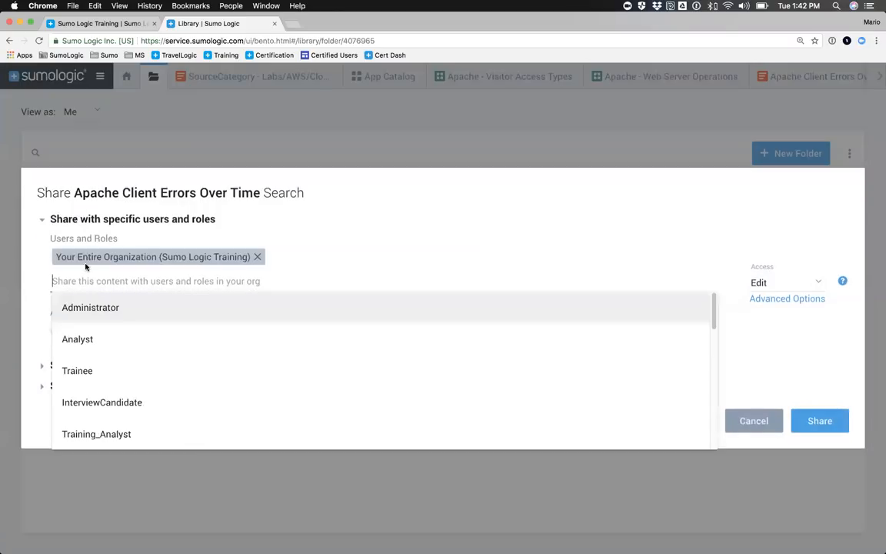
pyautogui.click(769, 286)
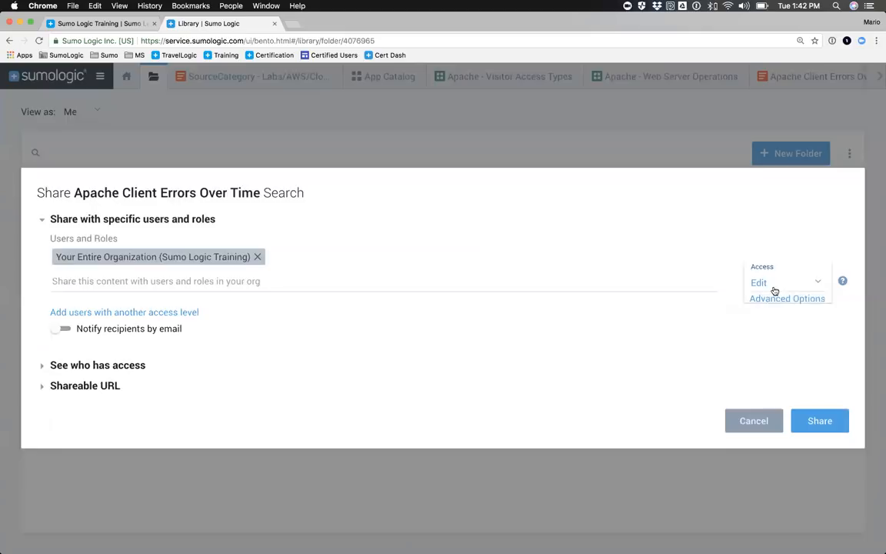
pyautogui.click(764, 264)
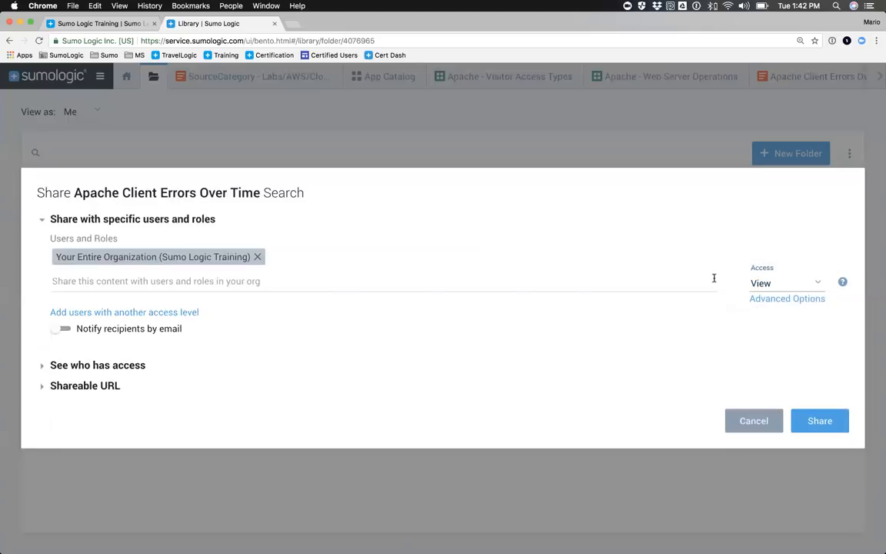
# Step: Add the Training_Analyst role at a second access level with Edit access and share the search
pyautogui.click(93, 312)
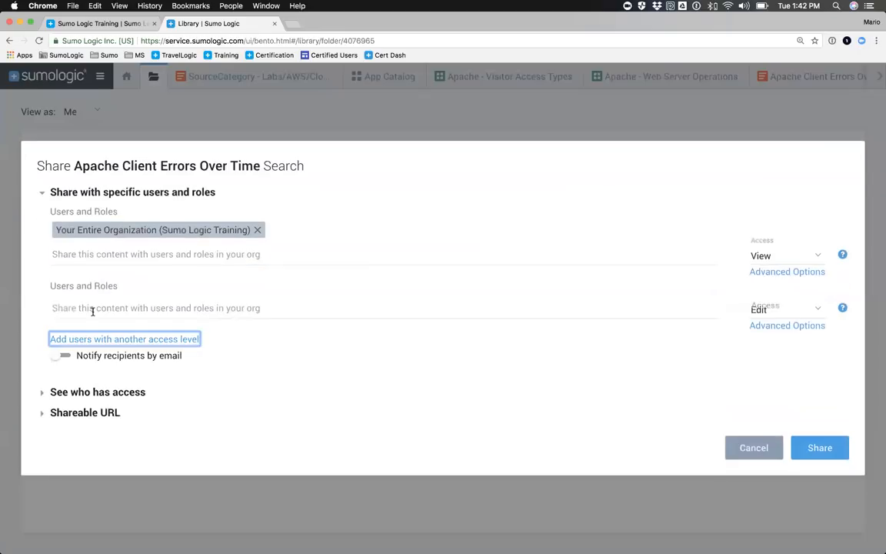
pyautogui.click(70, 308)
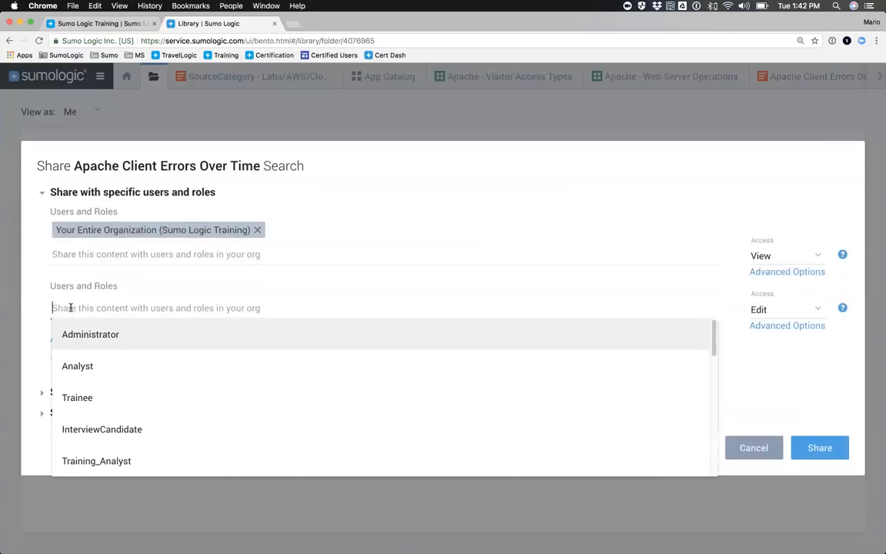
pyautogui.scroll(-1, 85, 408)
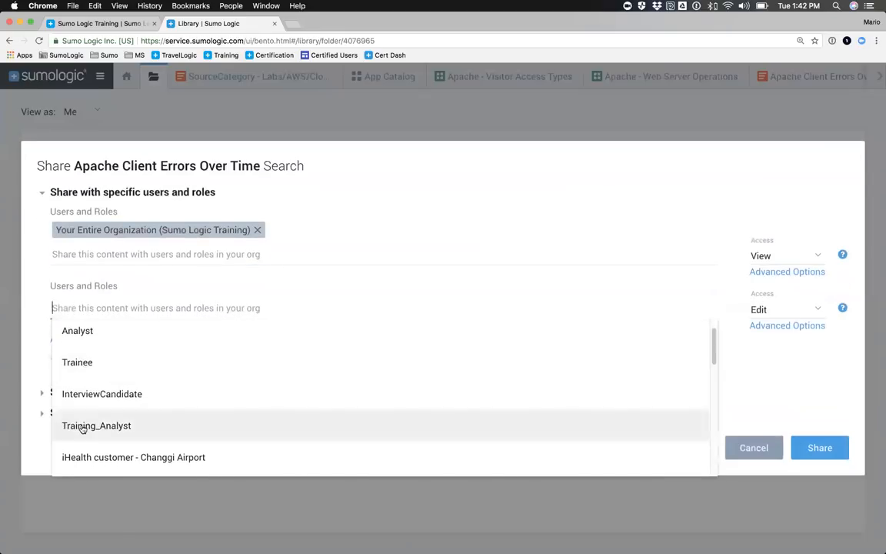
pyautogui.click(83, 428)
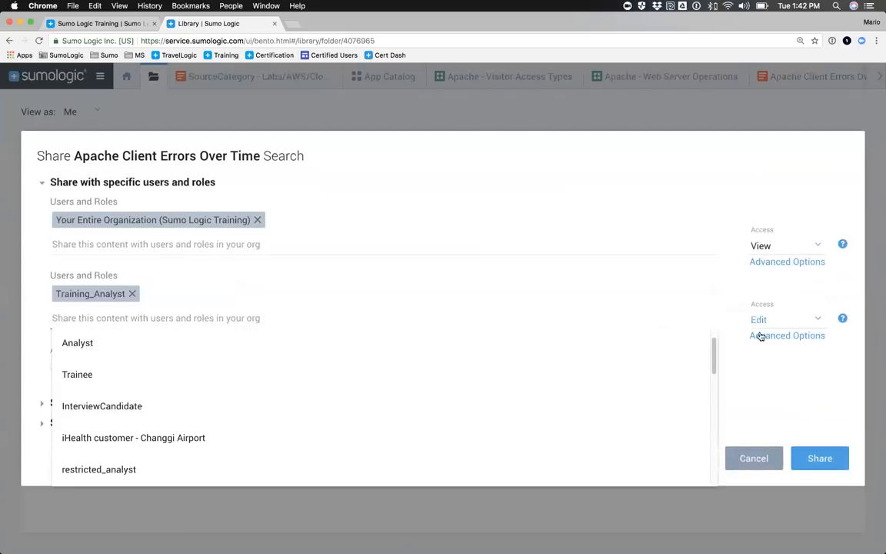
pyautogui.click(754, 377)
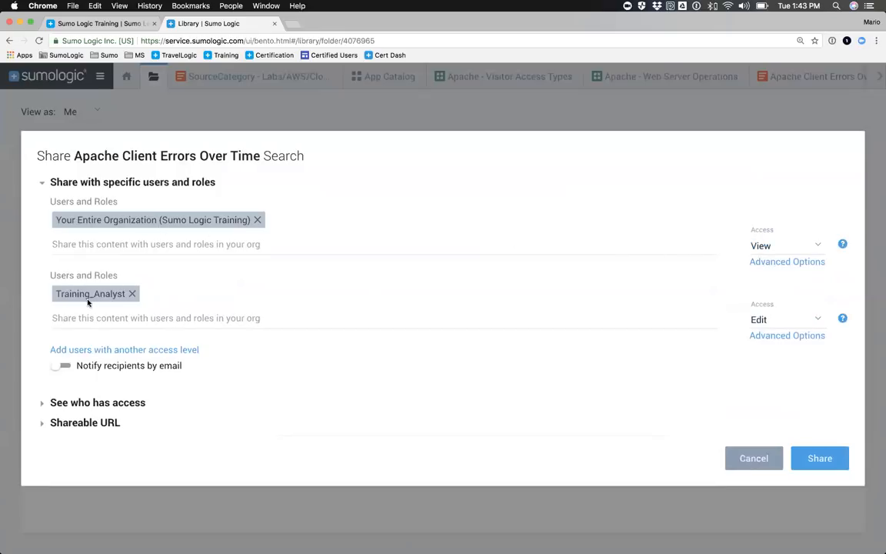
pyautogui.click(761, 322)
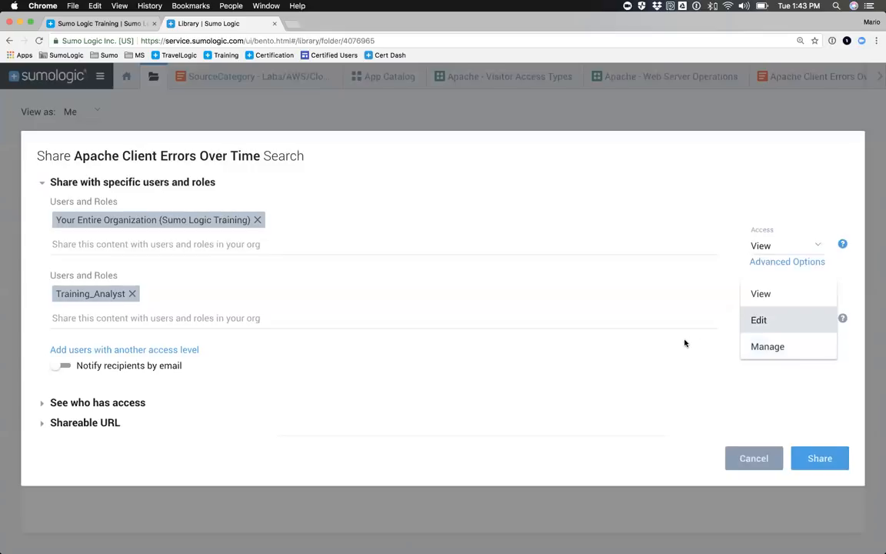
pyautogui.click(760, 320)
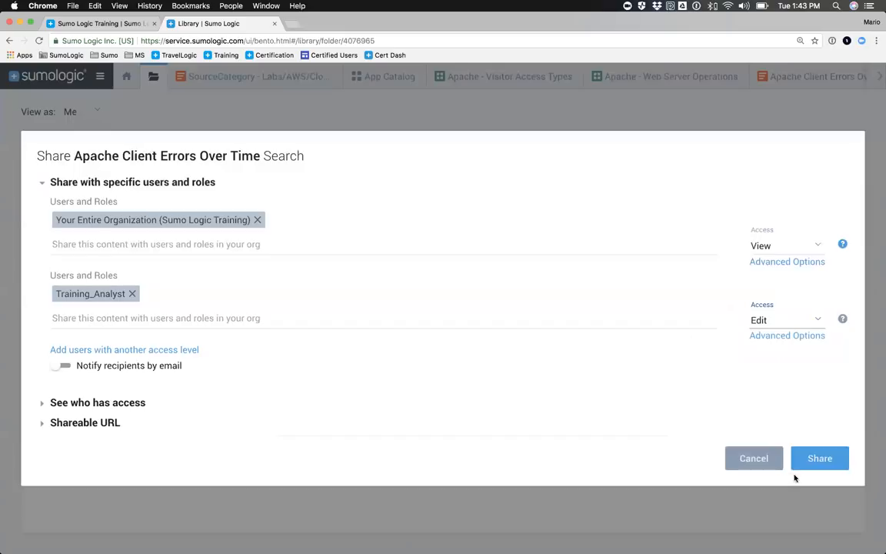
pyautogui.click(820, 463)
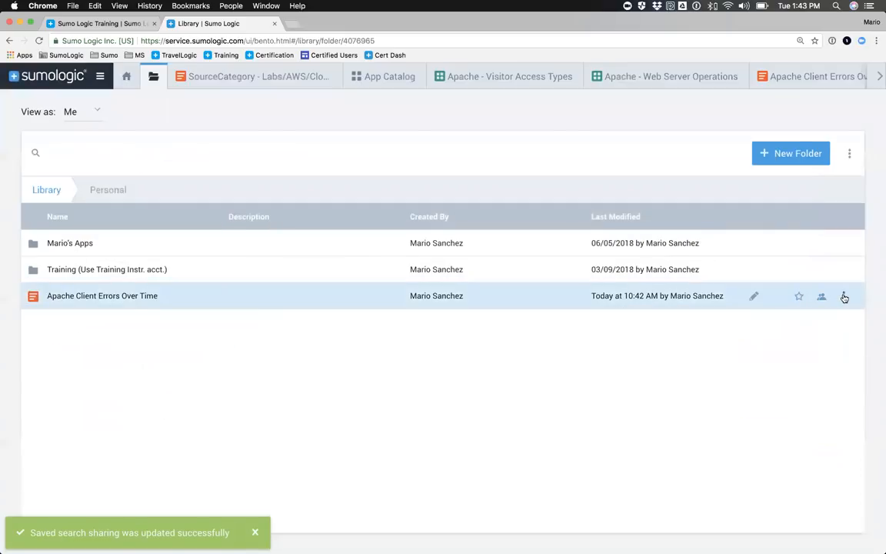
# Step: Reopen the sharing settings of Apache Client Errors Over Time, review who has access, and list the users and roles available for sharing
pyautogui.click(843, 296)
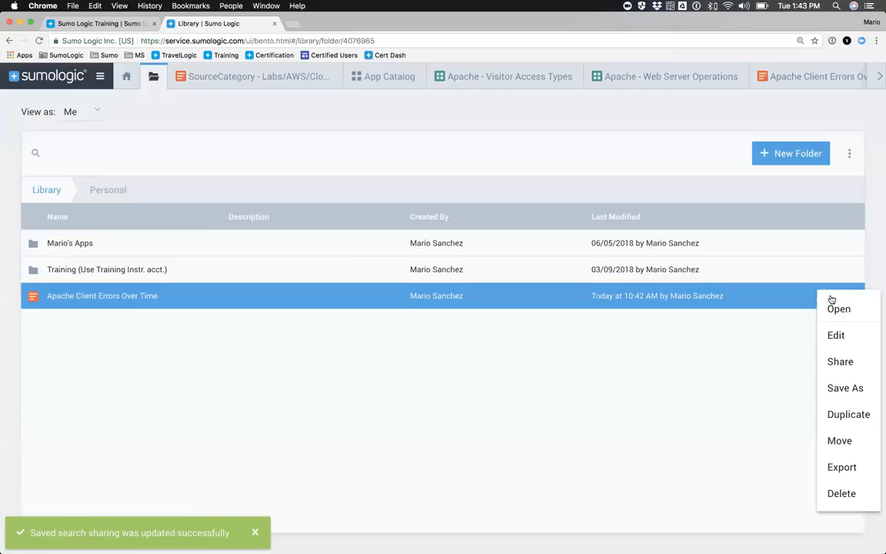
pyautogui.click(834, 364)
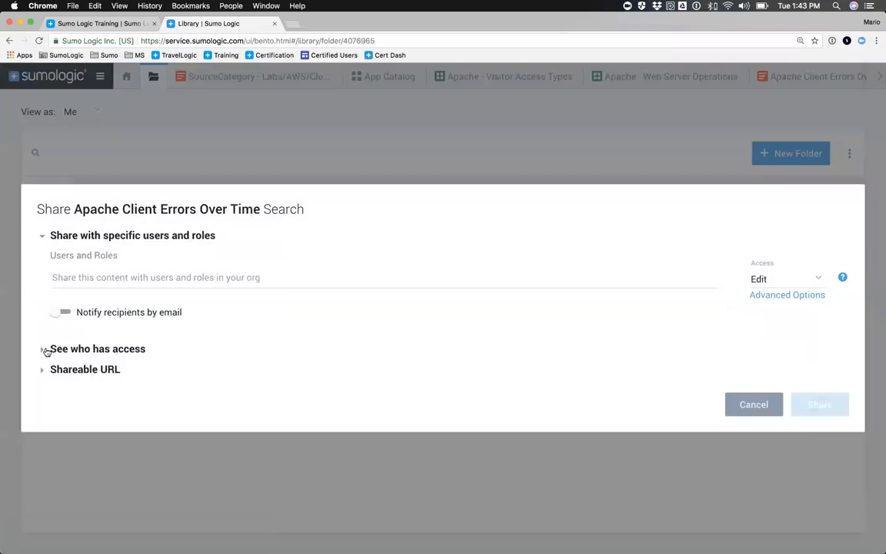
pyautogui.click(42, 349)
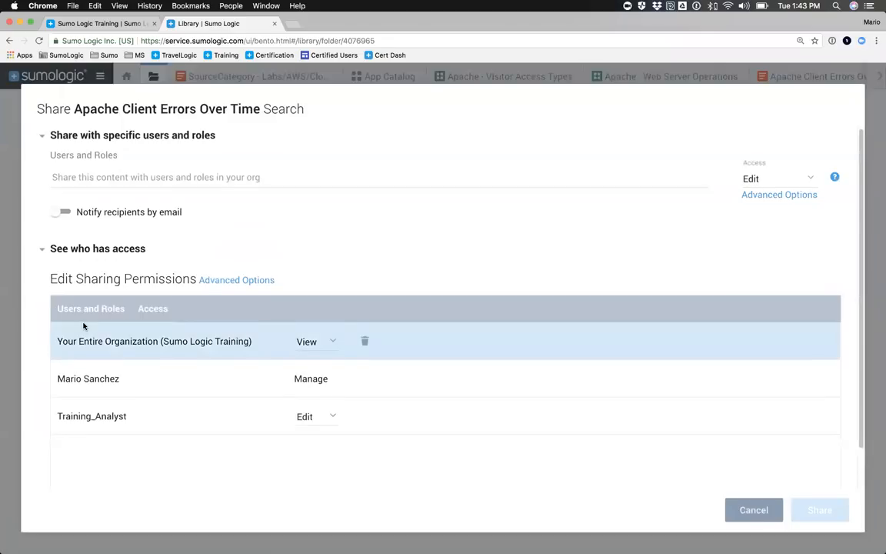
pyautogui.scroll(-2, 84, 327)
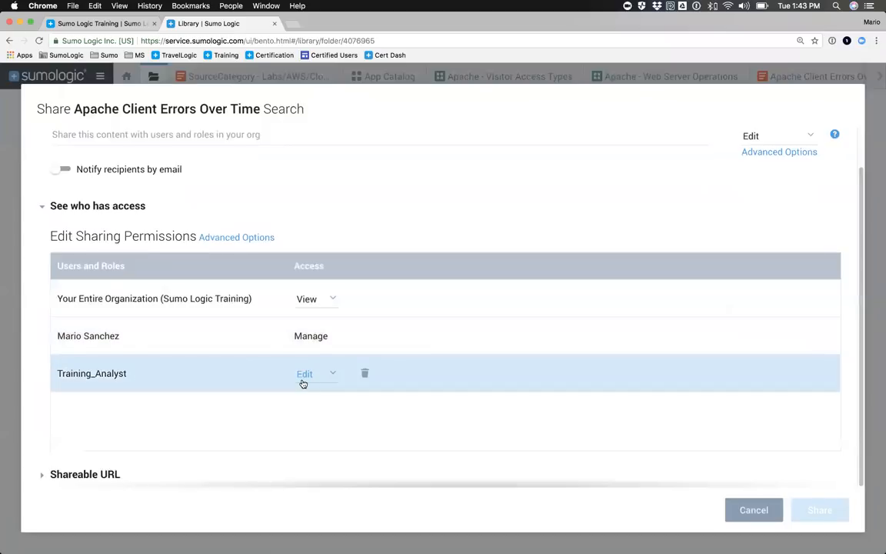
pyautogui.scroll(2, 238, 361)
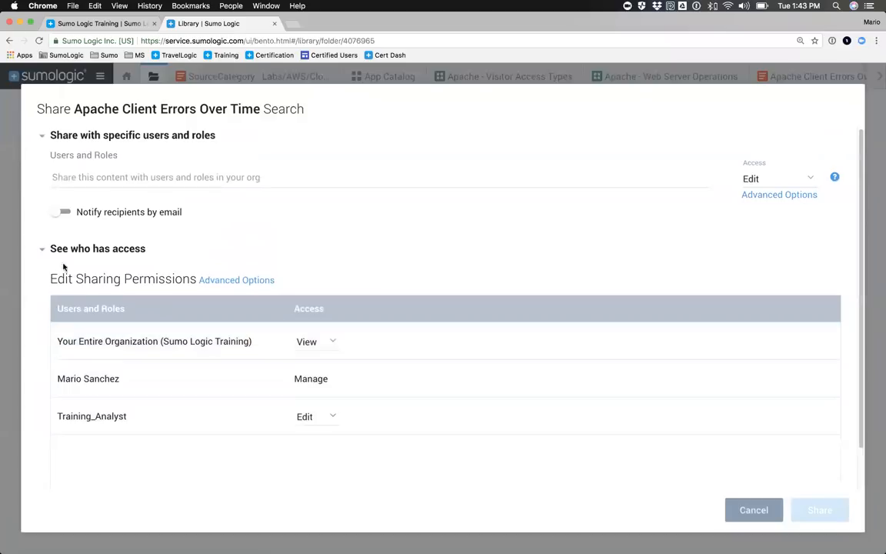
pyautogui.click(42, 252)
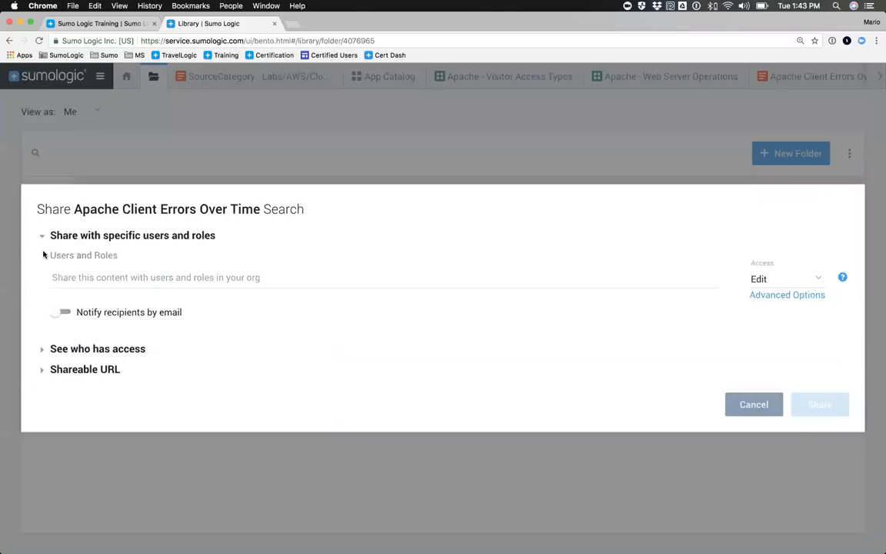
pyautogui.click(82, 277)
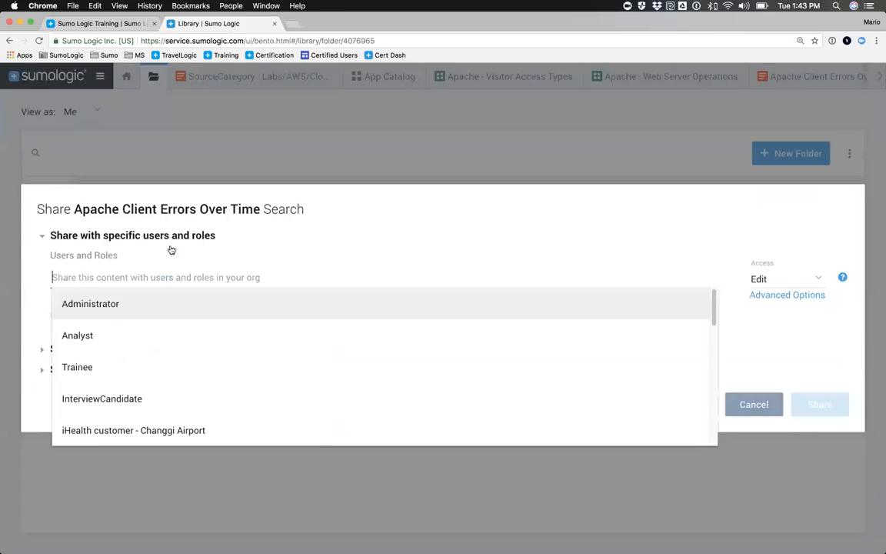
# Step: Copy the shareable URL of the Apache Client Errors Over Time search and close its sharing settings without further changes
pyautogui.click(40, 236)
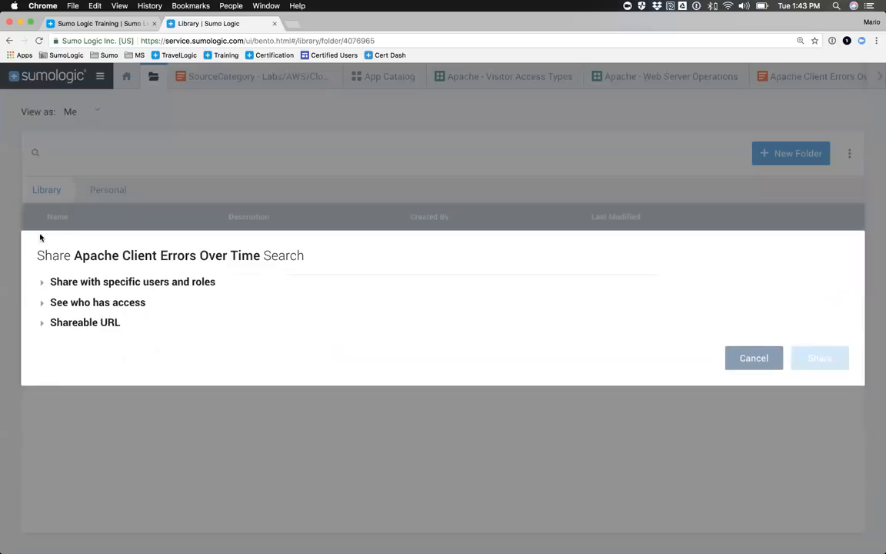
pyautogui.click(42, 322)
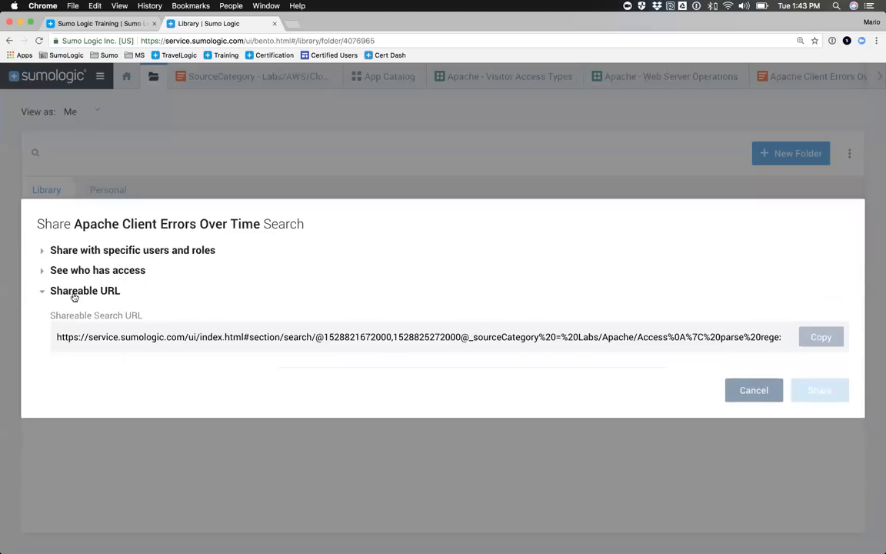
pyautogui.doubleClick(257, 337)
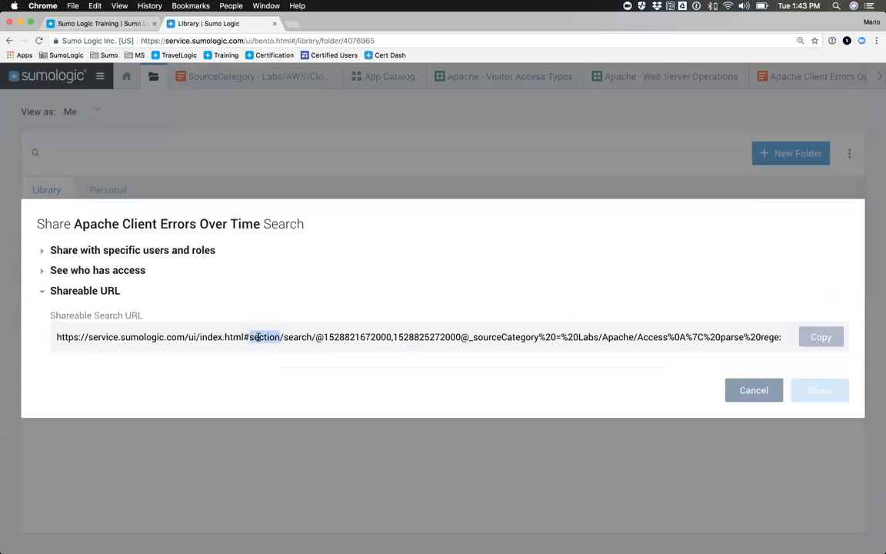
pyautogui.click(836, 338)
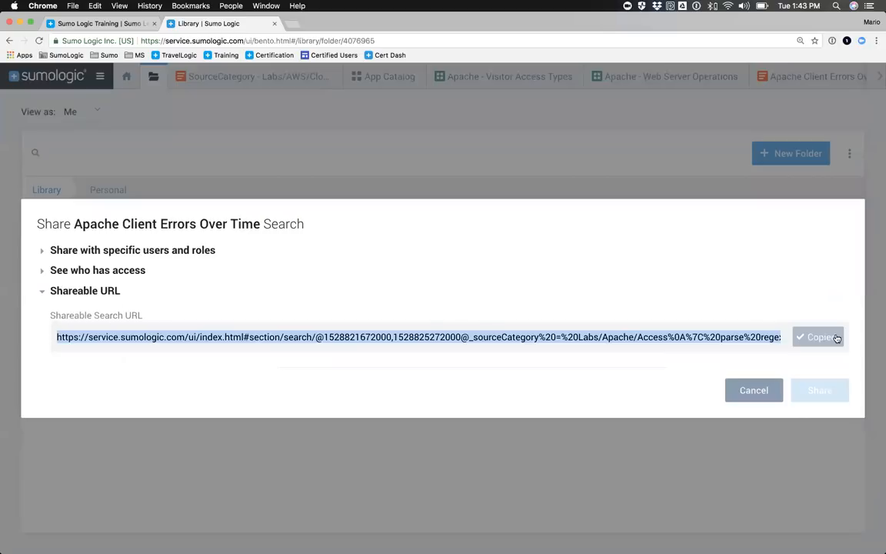
pyautogui.click(752, 391)
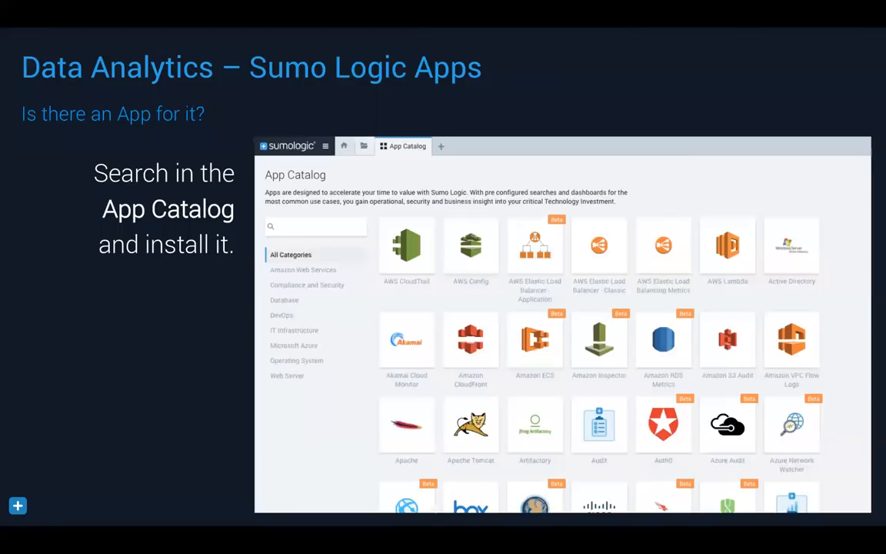
pyautogui.click(193, 156)
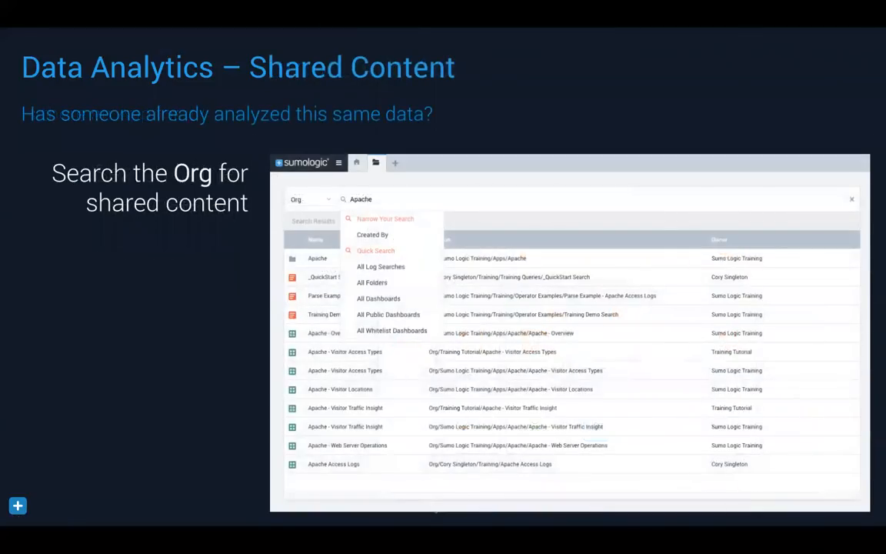
pyautogui.press('Right')
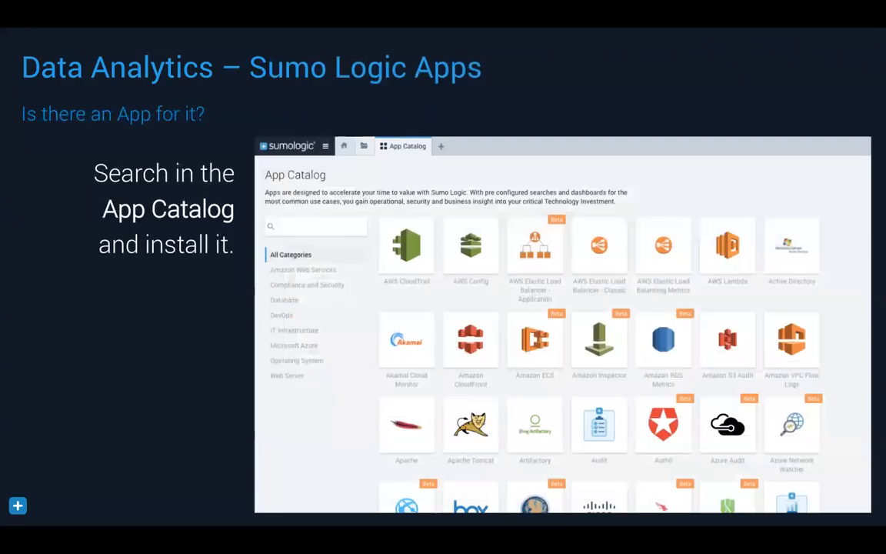
pyautogui.press('Right')
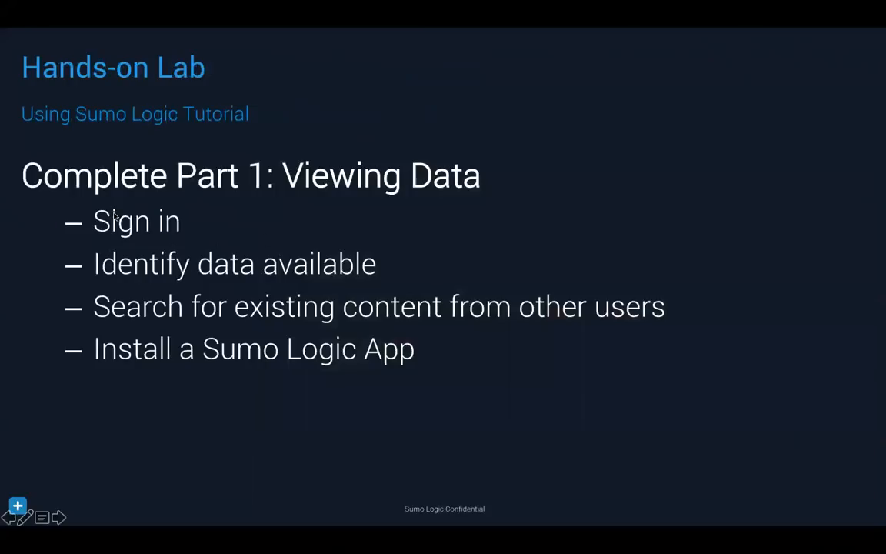
# Step: Switch to Chrome and view the Using Sumo Logic Tutorial parts on the home area's Learn page
pyautogui.press('super+Tab')
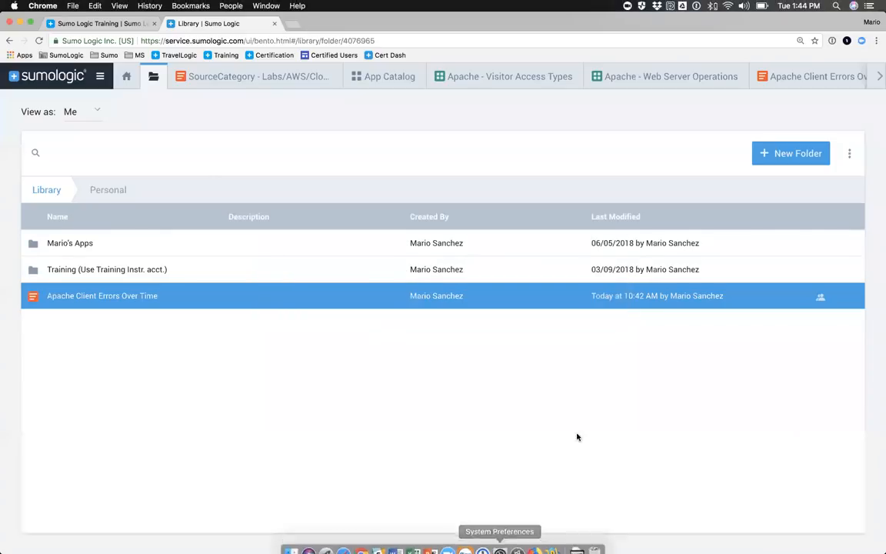
pyautogui.click(126, 80)
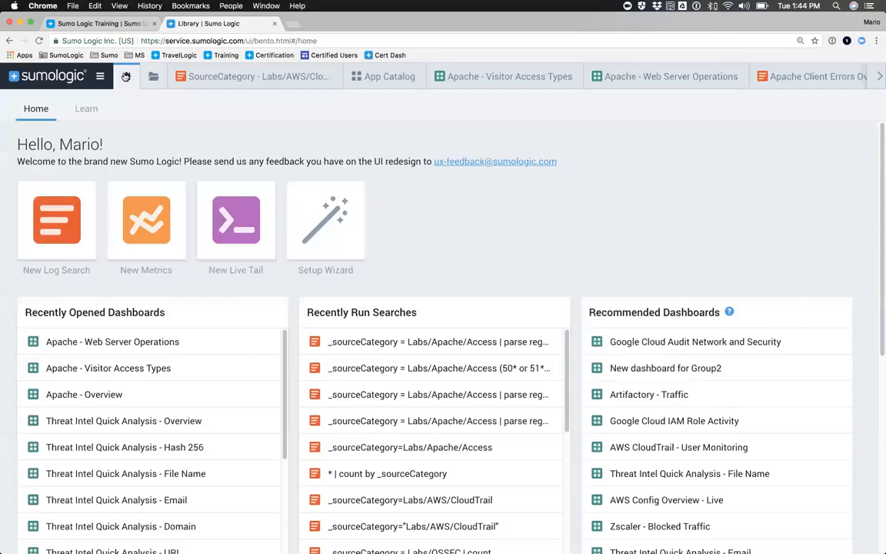
pyautogui.click(86, 111)
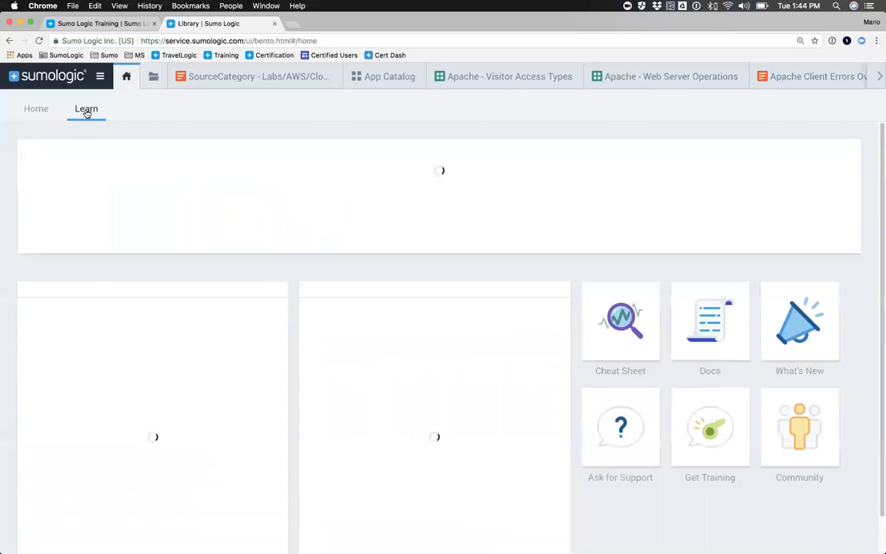
pyautogui.scroll(-2, 113, 301)
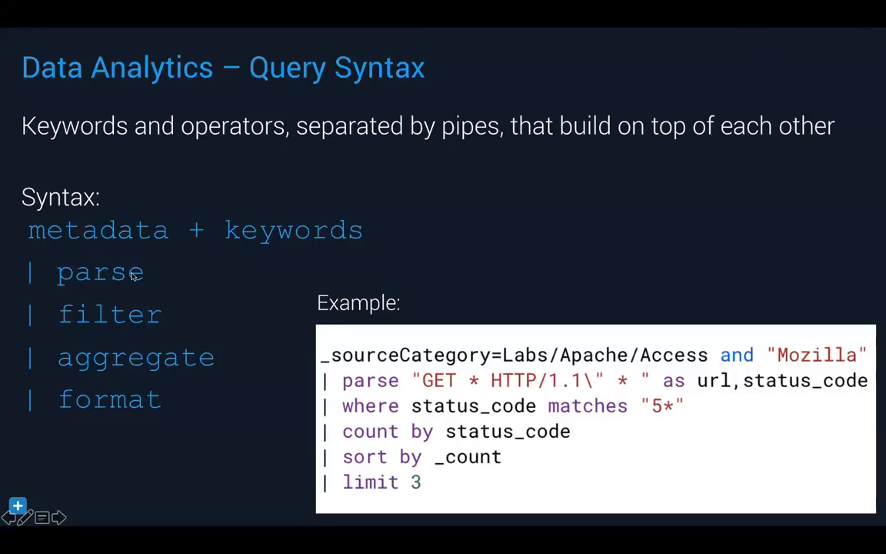
pyautogui.click(51, 312)
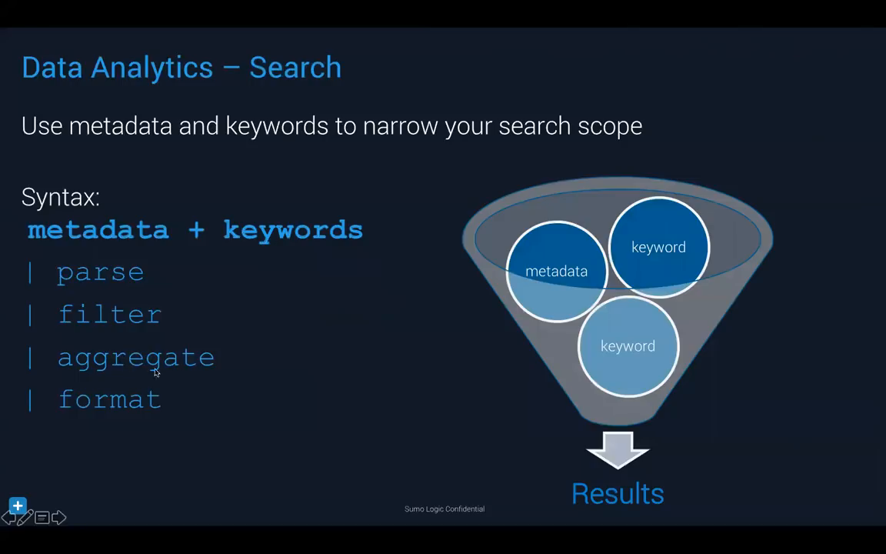
pyautogui.click(82, 394)
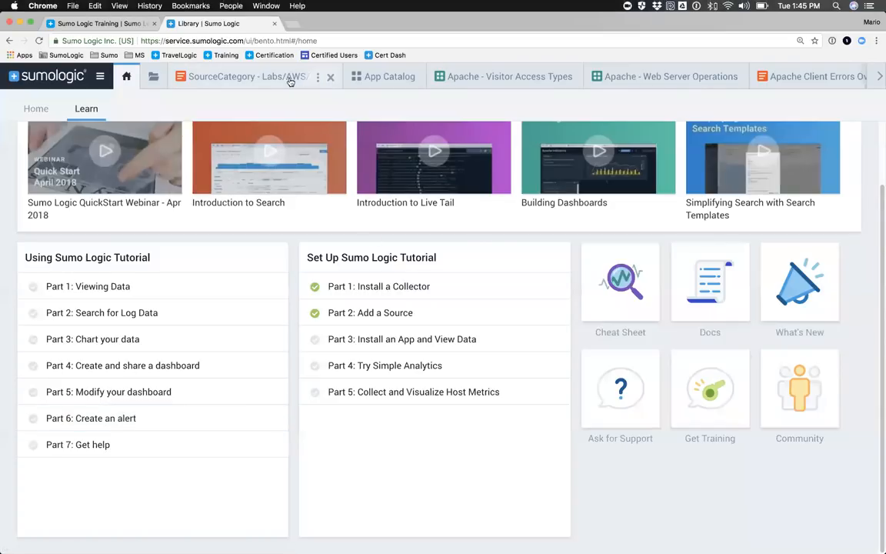
# Step: Close all other open Sumo Logic tabs and bring up the SourceCategory - Labs/AWS search
pyautogui.rightClick(247, 80)
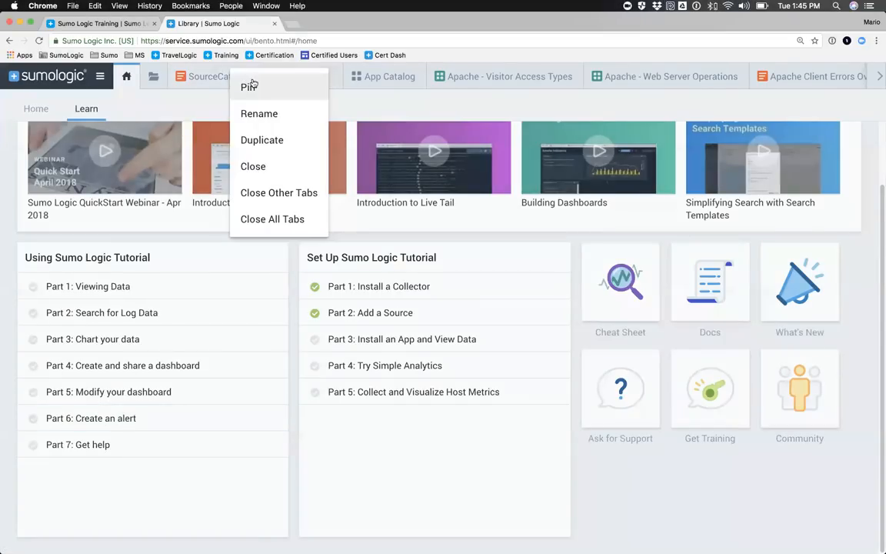
pyautogui.click(258, 193)
pyautogui.click(257, 78)
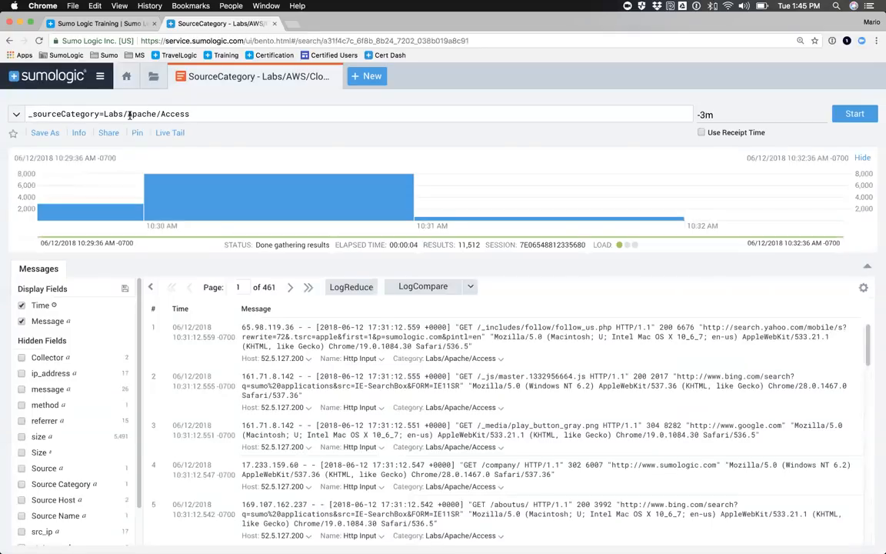
# Step: Set the time range of the _sourceCategory=Labs/Apache/Access search to Last 60 Minutes and run it
pyautogui.click(704, 114)
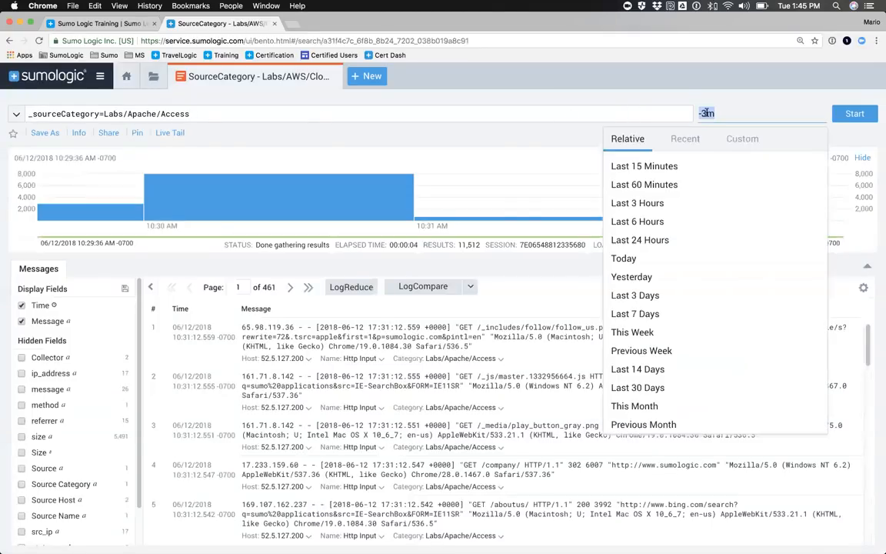
pyautogui.click(635, 181)
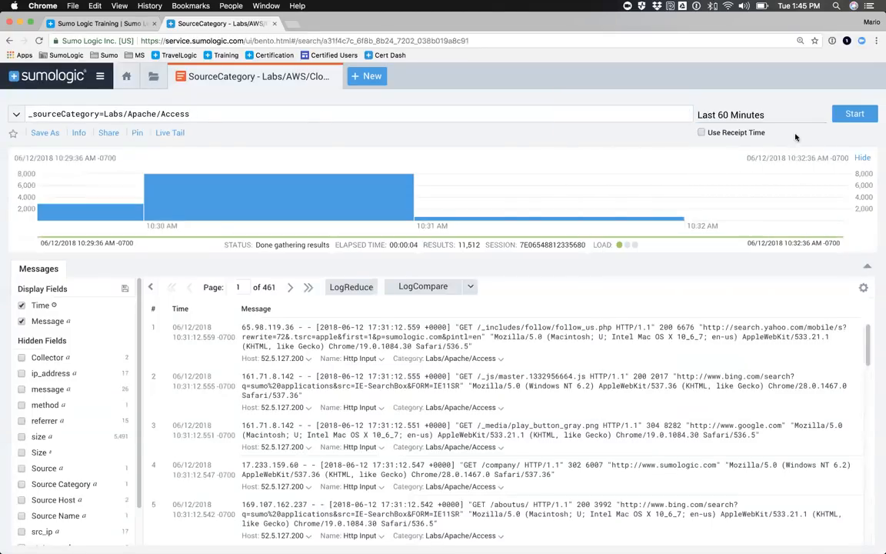
pyautogui.click(854, 114)
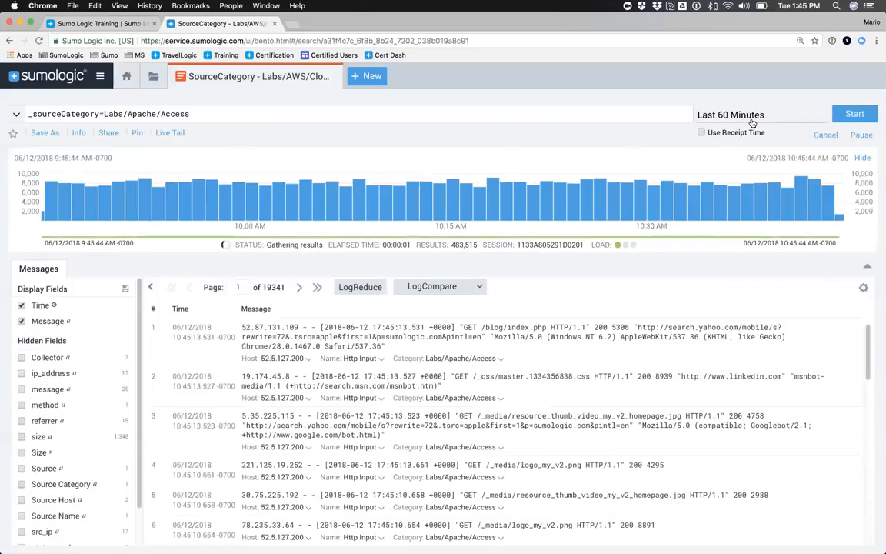
# Step: Add "and Mozilla" to the _sourceCategory=Labs/Apache/Access query and run the search
pyautogui.click(203, 117)
pyautogui.write('and ')
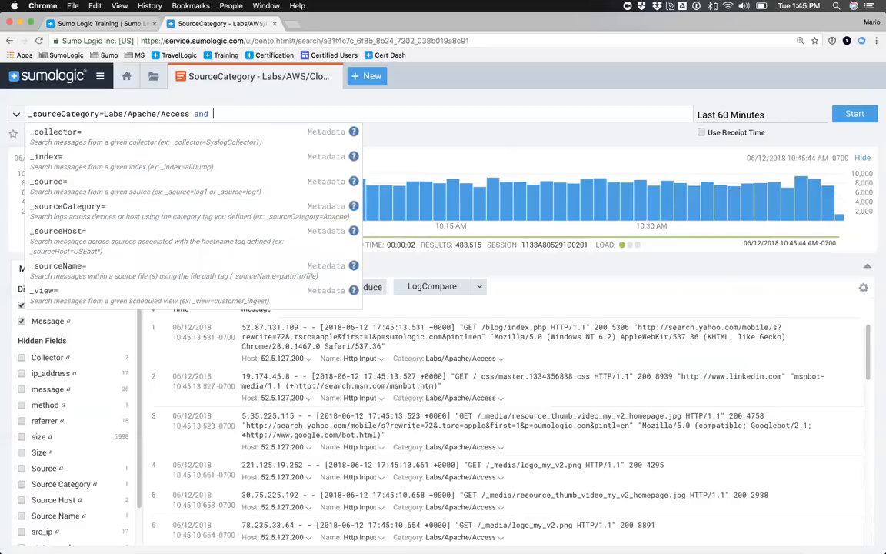
pyautogui.write('Mozilla')
pyautogui.press('Return')
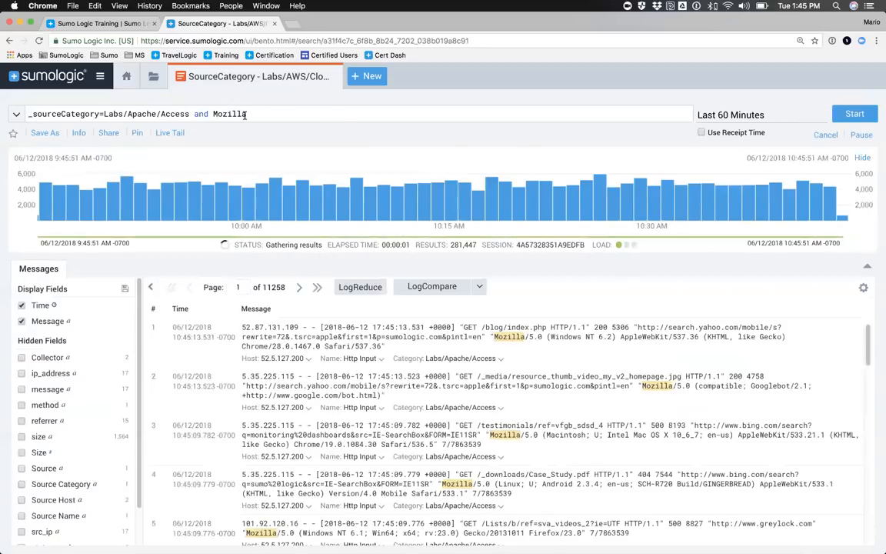
# Step: Try wildcards in the query, Mozill* for the keyword and Labs/Apache/* for the source category, and restore the full text
pyautogui.write('*')
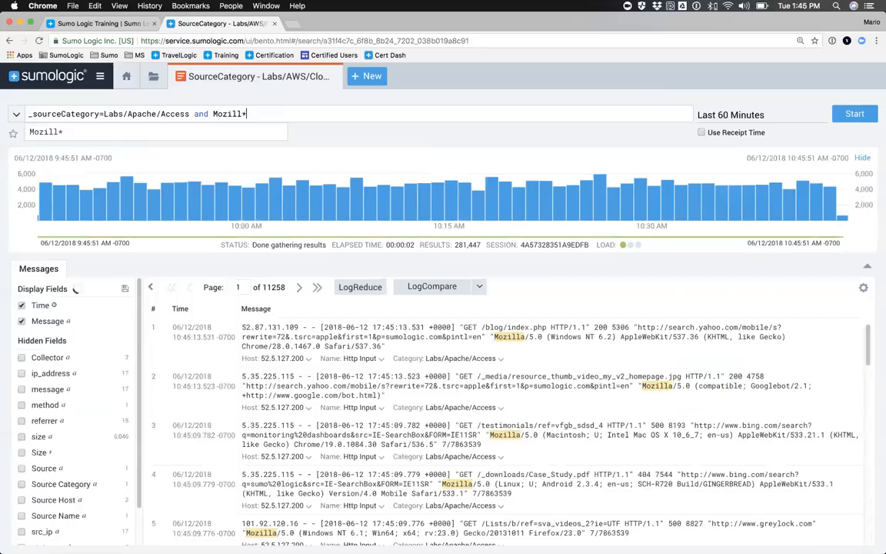
pyautogui.doubleClick(174, 114)
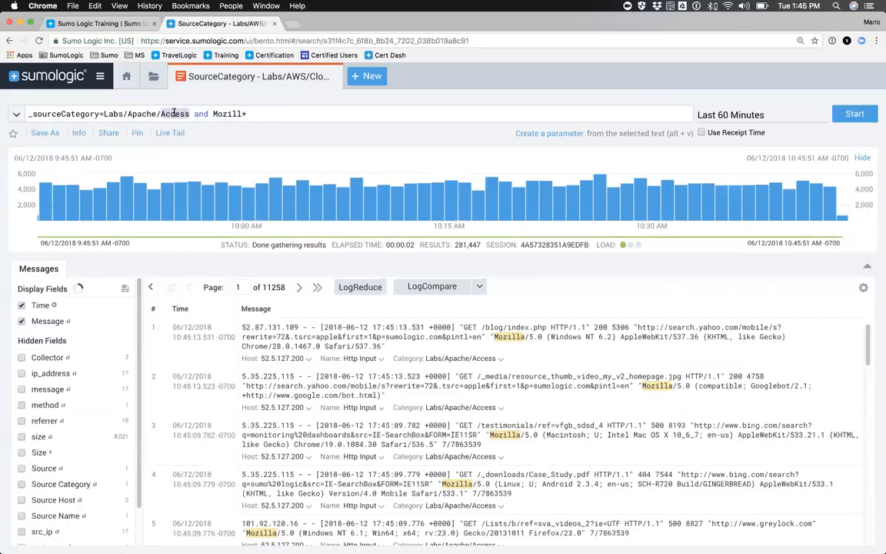
pyautogui.write('*')
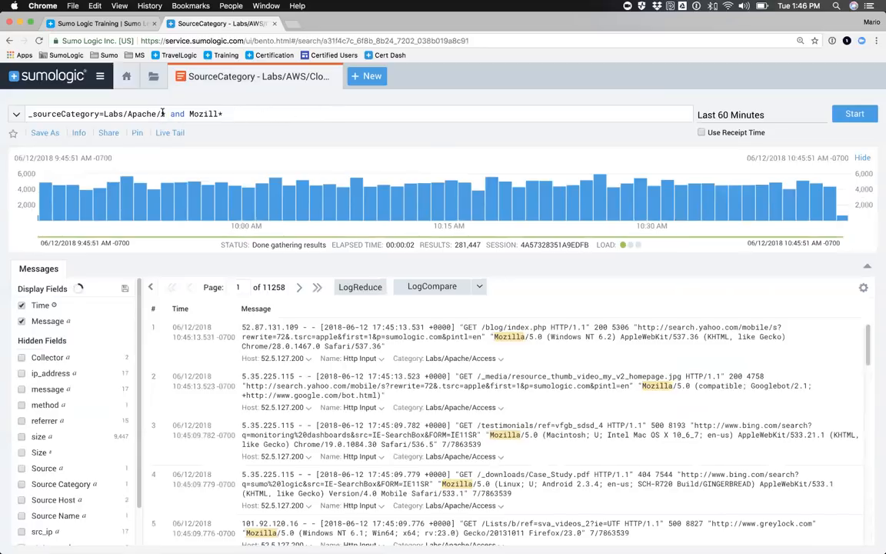
pyautogui.press('super+z')
pyautogui.press('super+z')
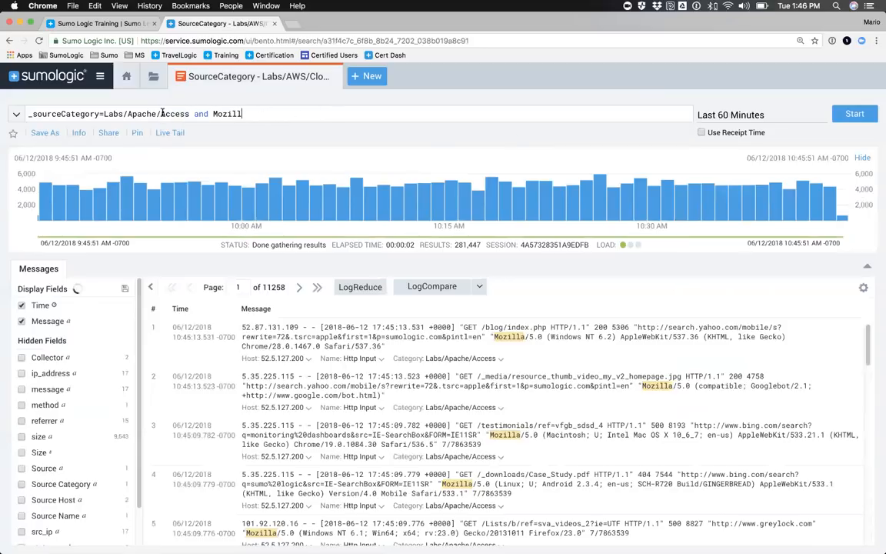
pyautogui.click(310, 114)
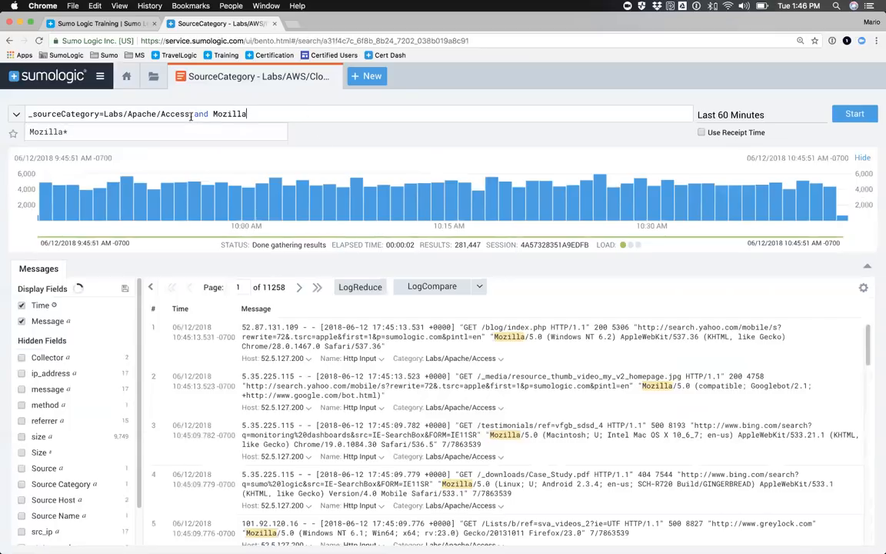
# Step: Examine the actions available for text selected in the first log message, such as the Mozilla keyword, timestamp and status code
pyautogui.doubleClick(507, 336)
pyautogui.rightClick(508, 336)
pyautogui.click(534, 337)
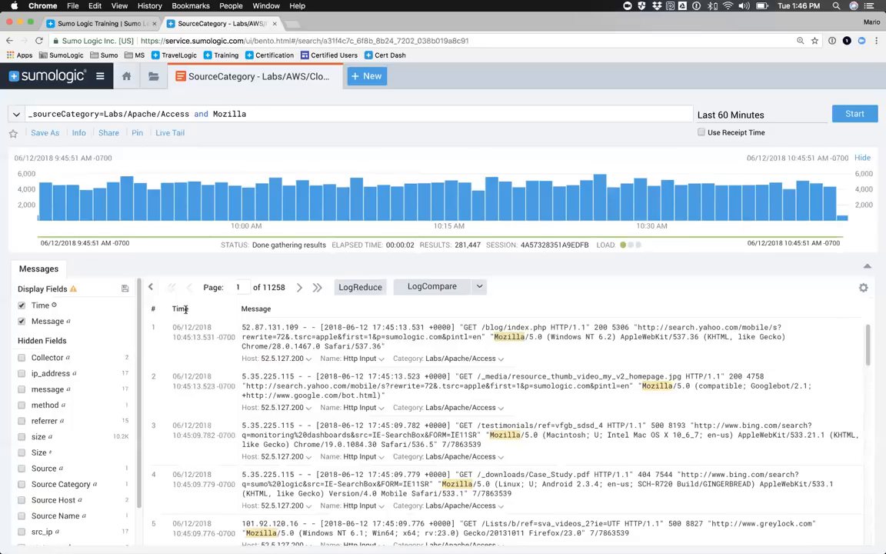
pyautogui.moveTo(320, 327); pyautogui.dragTo(454, 329)
pyautogui.rightClick(403, 330)
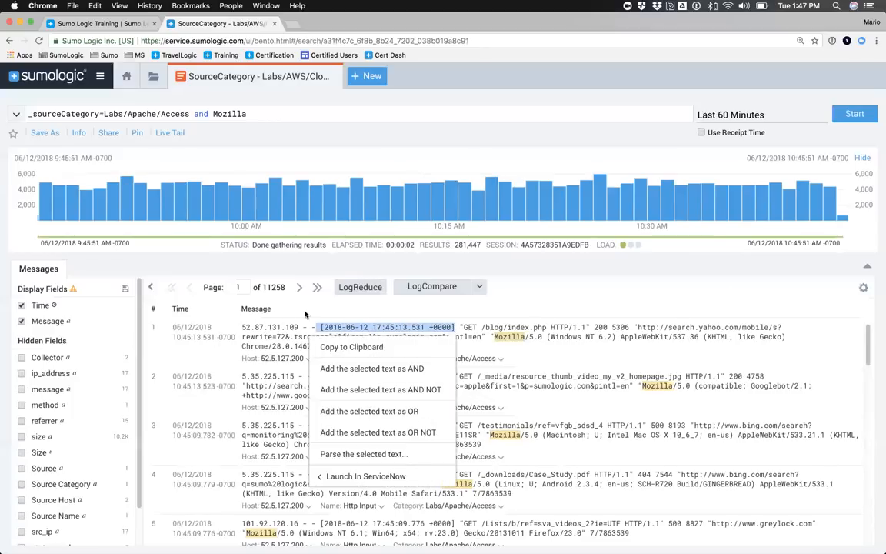
pyautogui.click(234, 329)
pyautogui.moveTo(240, 331); pyautogui.dragTo(308, 329)
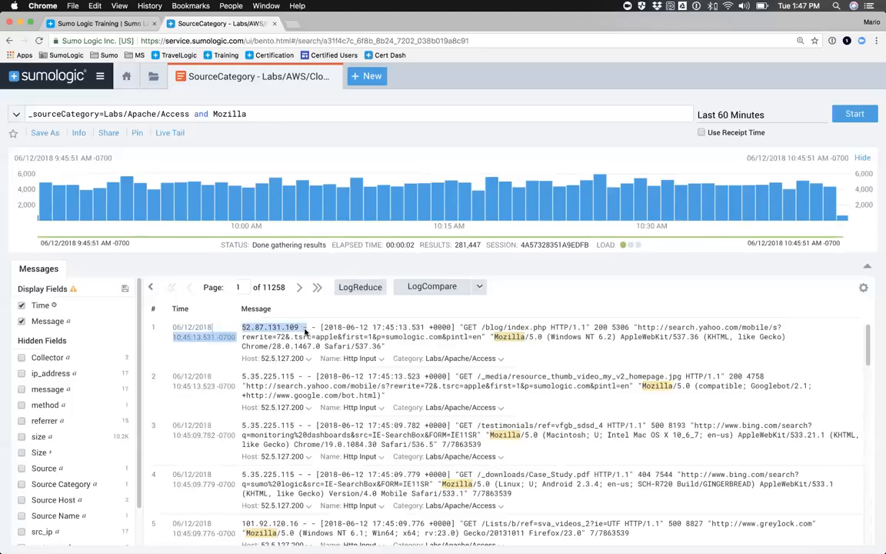
pyautogui.doubleClick(600, 328)
pyautogui.rightClick(611, 329)
pyautogui.click(662, 327)
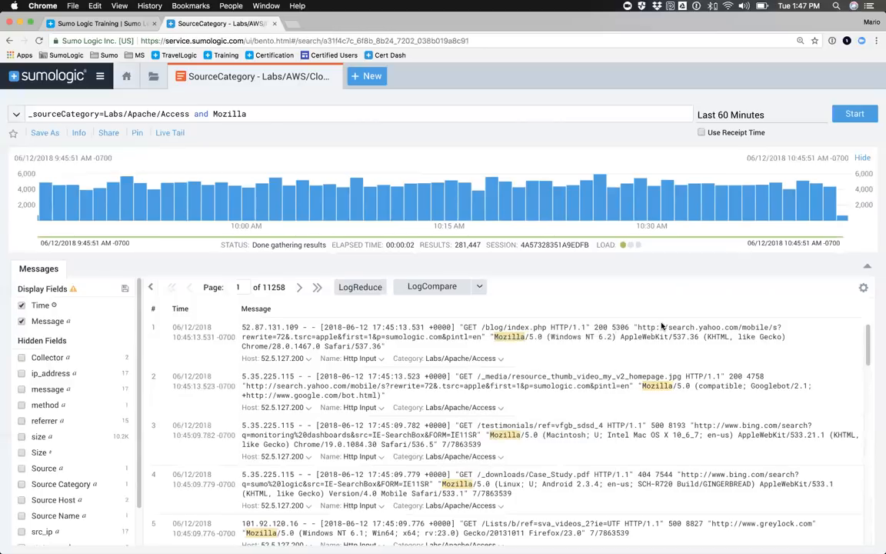
# Step: Zoom the page to 150% and start parsing the first message's text from "GET through Safari/537.36"
pyautogui.press('super+equal')
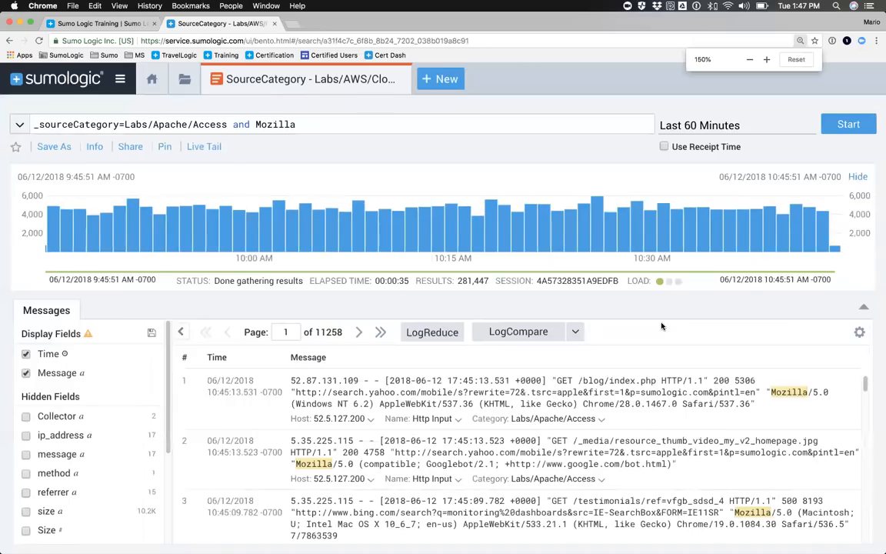
pyautogui.scroll(-1, 406, 406)
pyautogui.scroll(1, 444, 446)
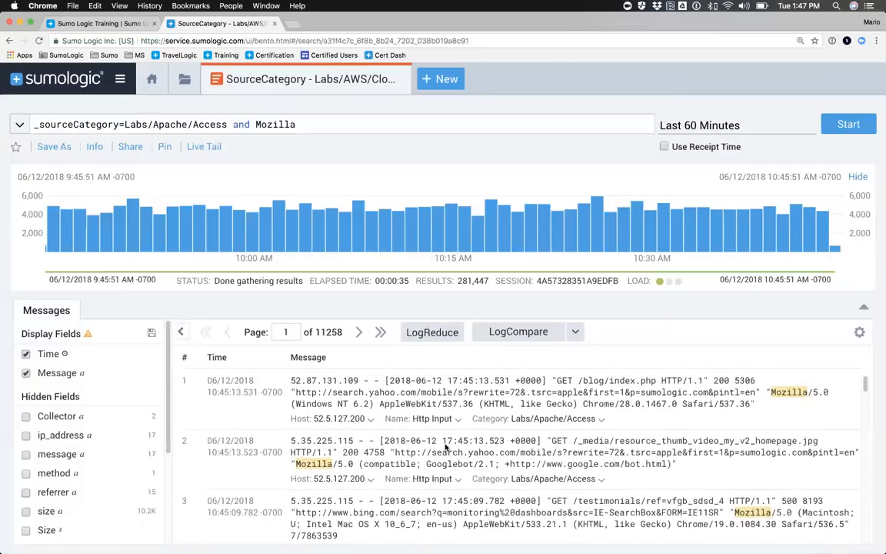
pyautogui.moveTo(553, 380); pyautogui.dragTo(754, 407)
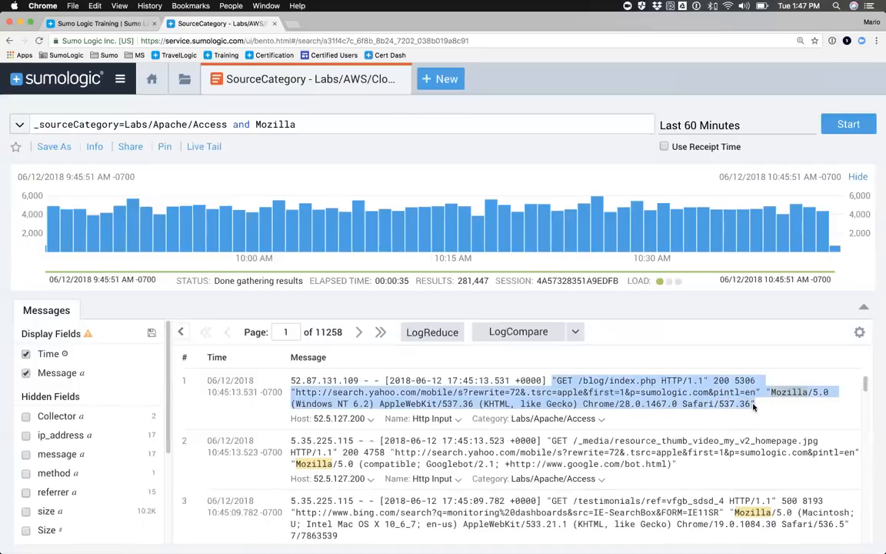
pyautogui.rightClick(754, 407)
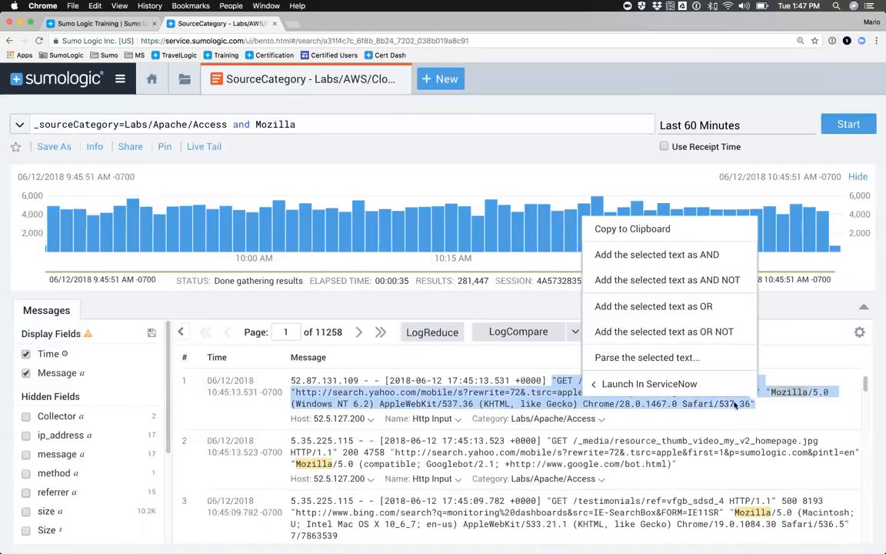
pyautogui.click(631, 360)
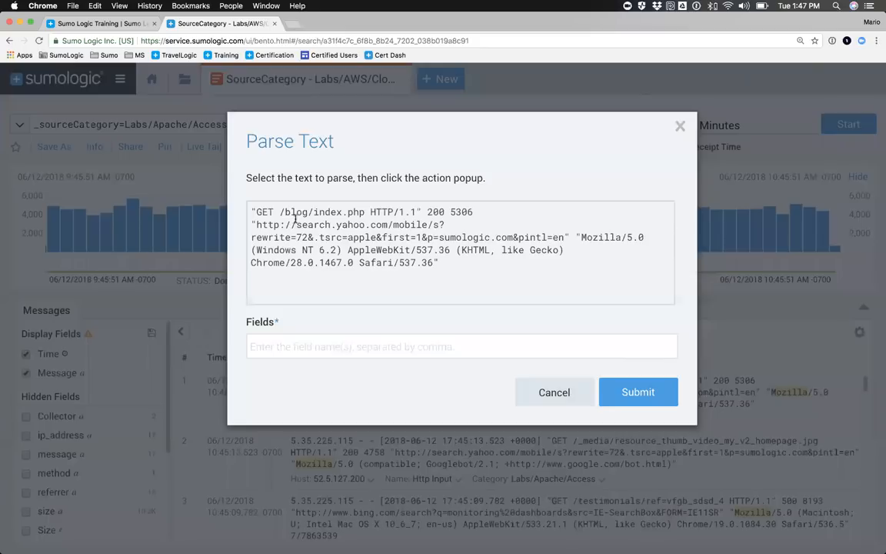
# Step: Extract the request path /blog/index.php and the status code 200 from the message as fields url and status_code
pyautogui.moveTo(279, 212); pyautogui.dragTo(366, 212)
pyautogui.click(360, 229)
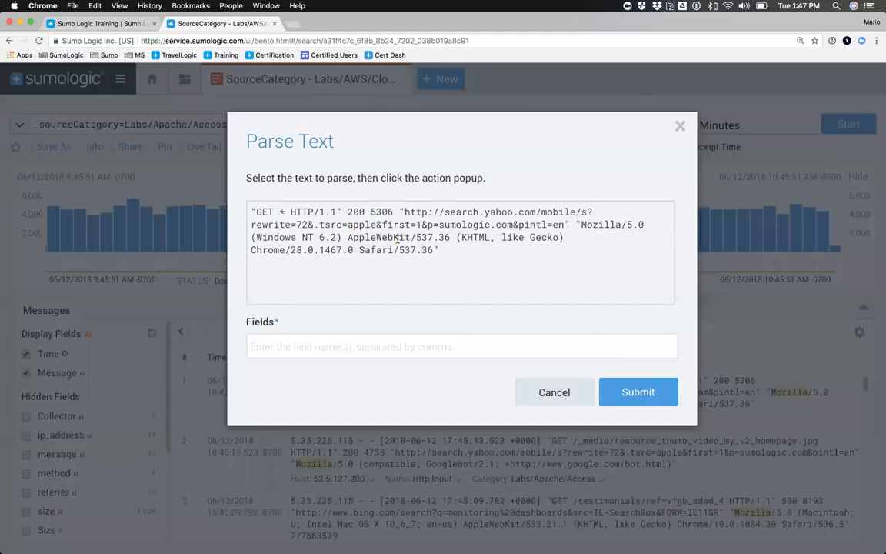
pyautogui.click(276, 344)
pyautogui.write('url,')
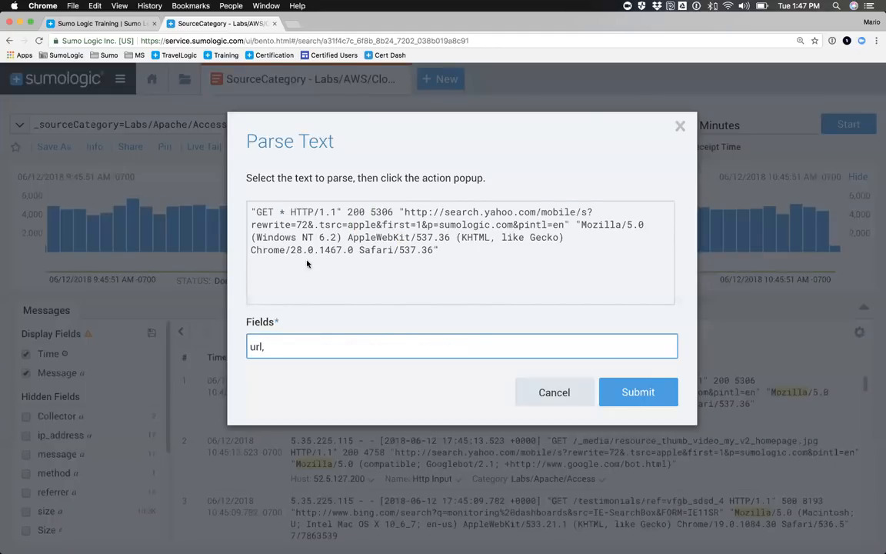
pyautogui.moveTo(347, 212); pyautogui.dragTo(366, 212)
pyautogui.click(362, 229)
pyautogui.click(297, 346)
pyautogui.write('status_code,')
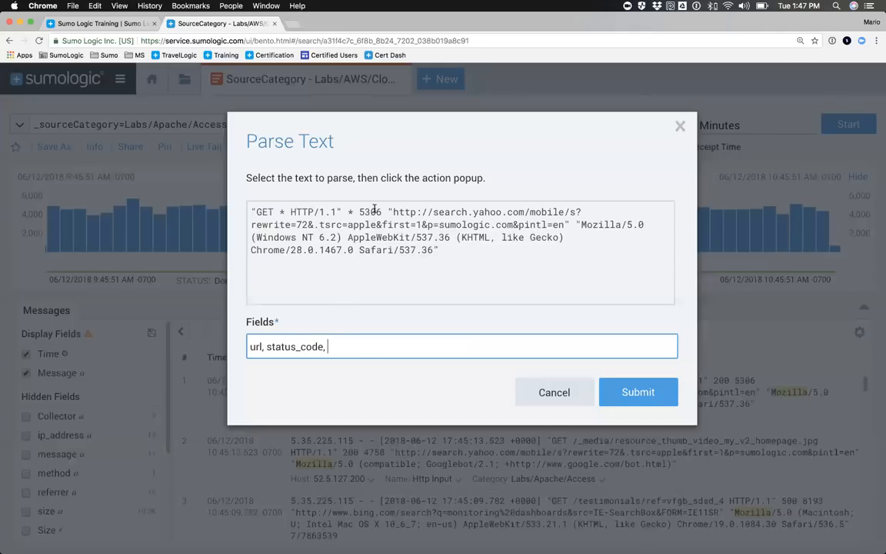
# Step: Extract the value 5306 and the quoted search.yahoo.com address as additional fields size and referrer
pyautogui.moveTo(360, 212); pyautogui.dragTo(381, 213)
pyautogui.click(404, 233)
pyautogui.click(344, 349)
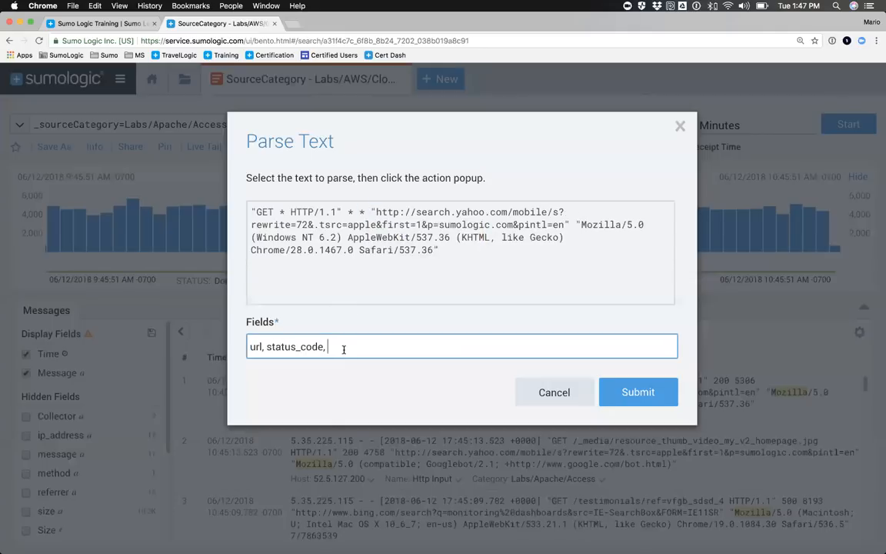
pyautogui.write('size,')
pyautogui.moveTo(376, 212); pyautogui.dragTo(562, 223)
pyautogui.click(573, 244)
pyautogui.click(380, 355)
pyautogui.write('referrer,')
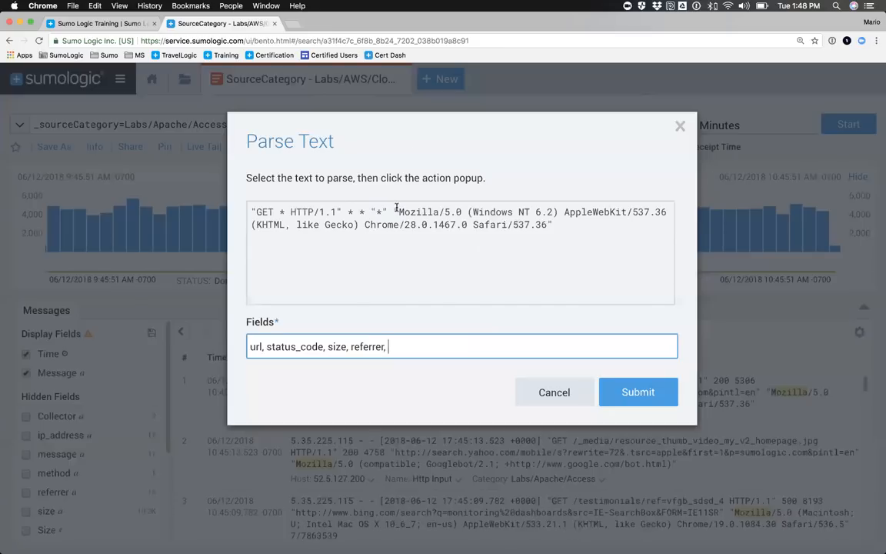
# Step: Extract the quoted Mozilla browser string as field user_agent, check the wildcards against the field names, and submit the parse expression
pyautogui.moveTo(397, 211); pyautogui.dragTo(548, 225)
pyautogui.click(570, 248)
pyautogui.click(413, 340)
pyautogui.write('u')
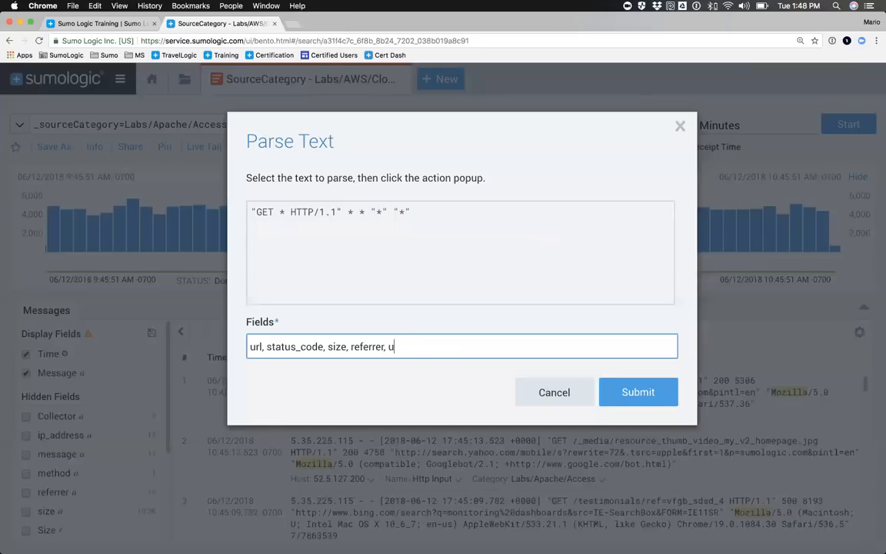
pyautogui.write('ser_agent')
pyautogui.click(278, 210)
pyautogui.doubleClick(282, 212)
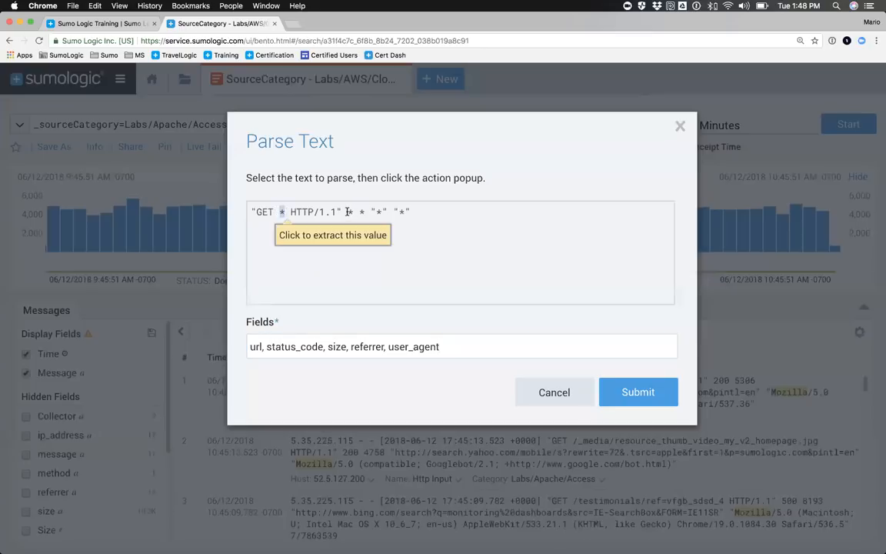
pyautogui.doubleClick(352, 212)
pyautogui.moveTo(405, 211); pyautogui.dragTo(227, 192)
pyautogui.click(258, 346)
pyautogui.doubleClick(254, 347)
pyautogui.doubleClick(287, 346)
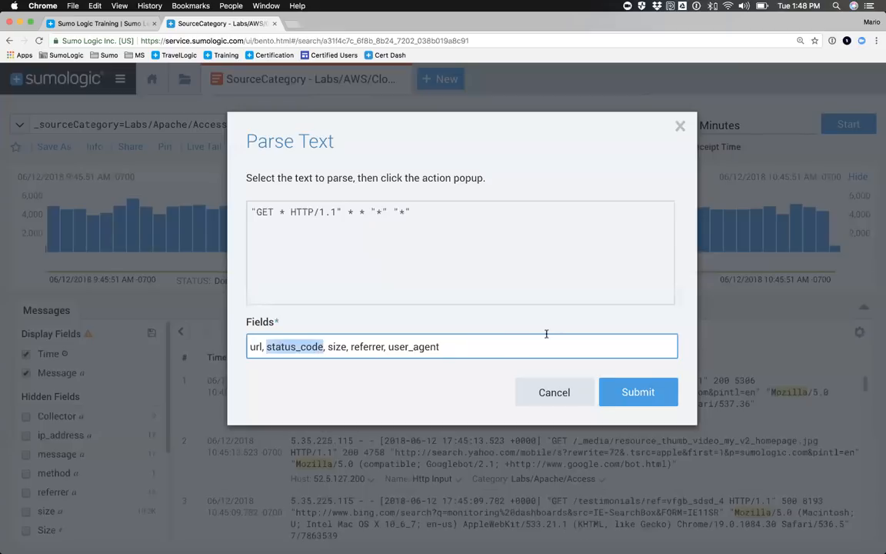
pyautogui.click(625, 393)
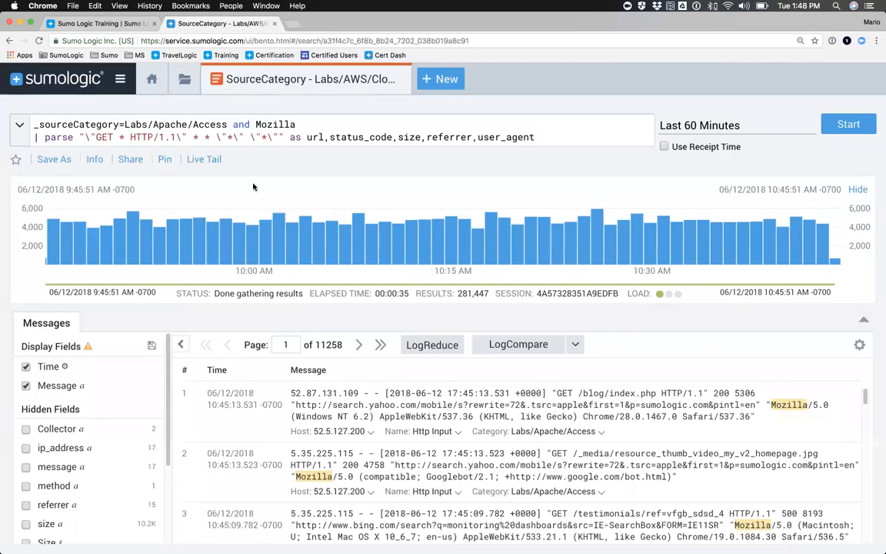
# Step: Run the search with the new parse line and review the parsed field columns across the results table
pyautogui.moveTo(28, 138); pyautogui.dragTo(533, 137)
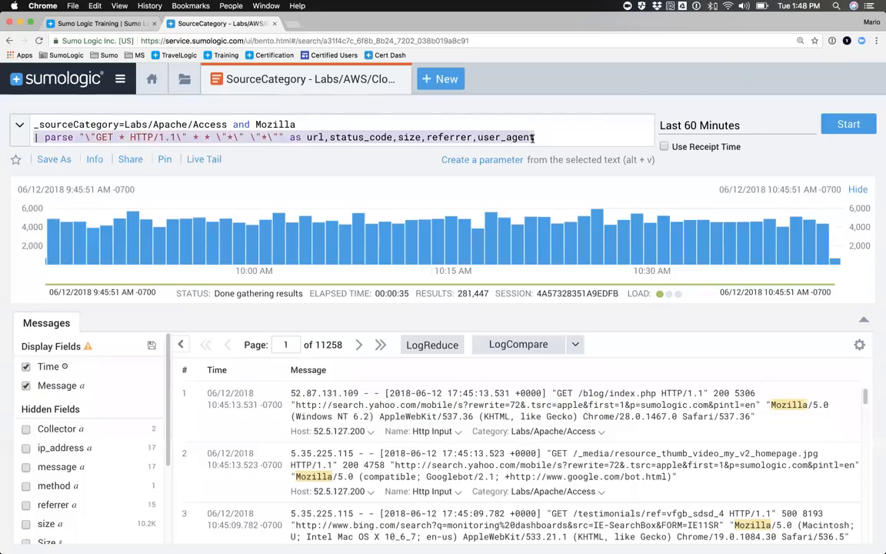
pyautogui.click(477, 124)
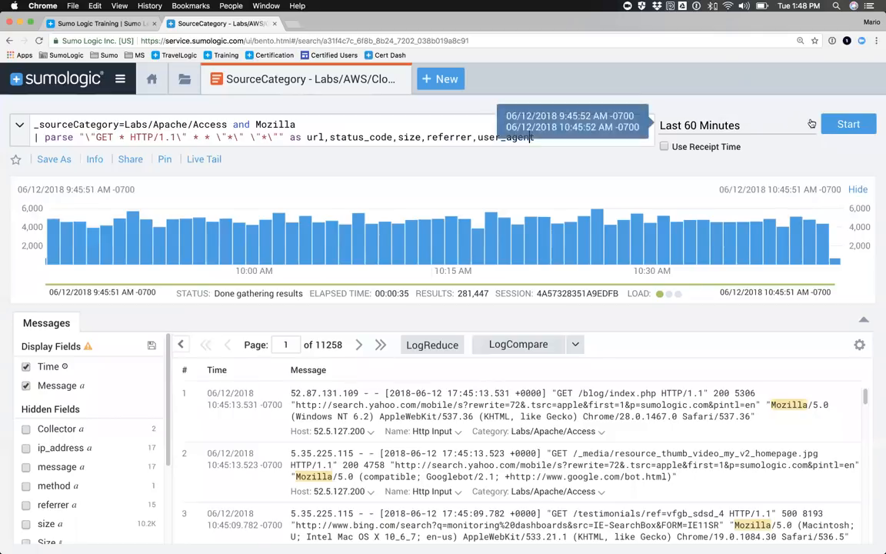
pyautogui.click(846, 125)
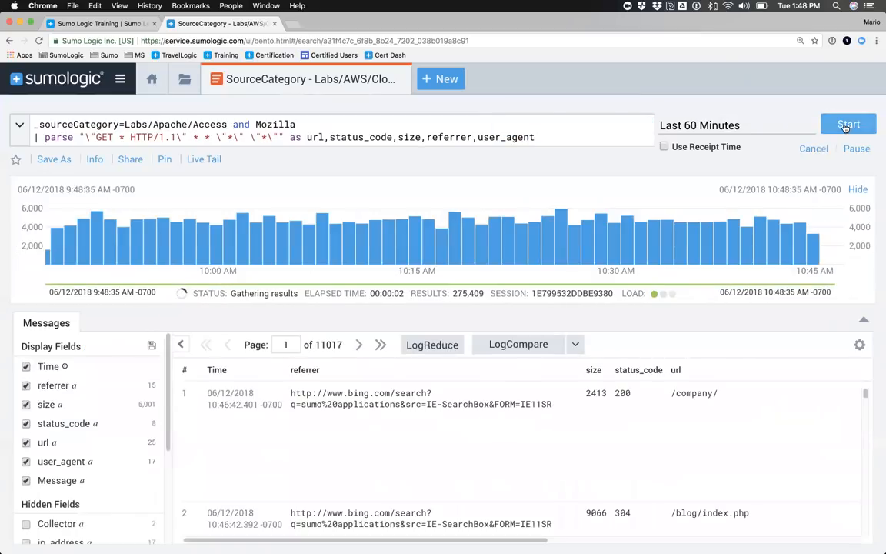
pyautogui.hscroll(5, 417, 419)
pyautogui.hscroll(5, 418, 420)
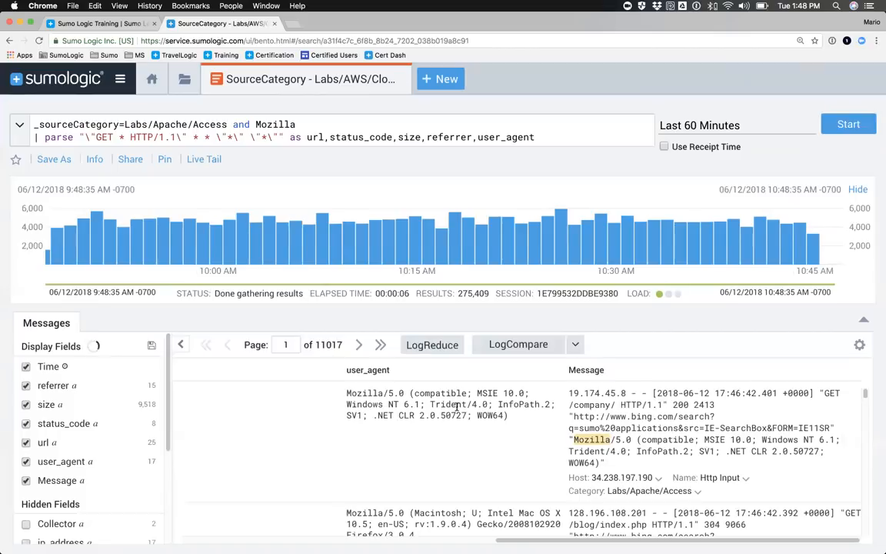
pyautogui.hscroll(-3, 629, 415)
pyautogui.hscroll(-2, 456, 406)
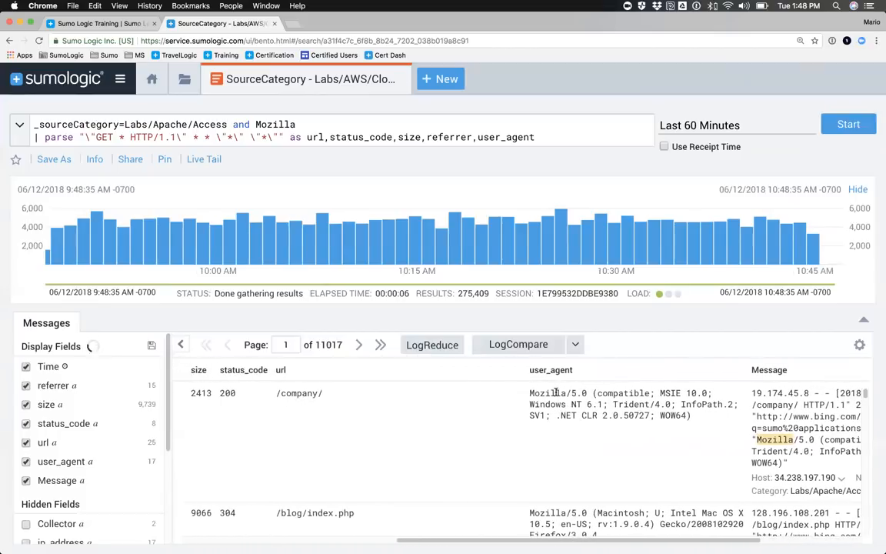
pyautogui.hscroll(-5, 375, 417)
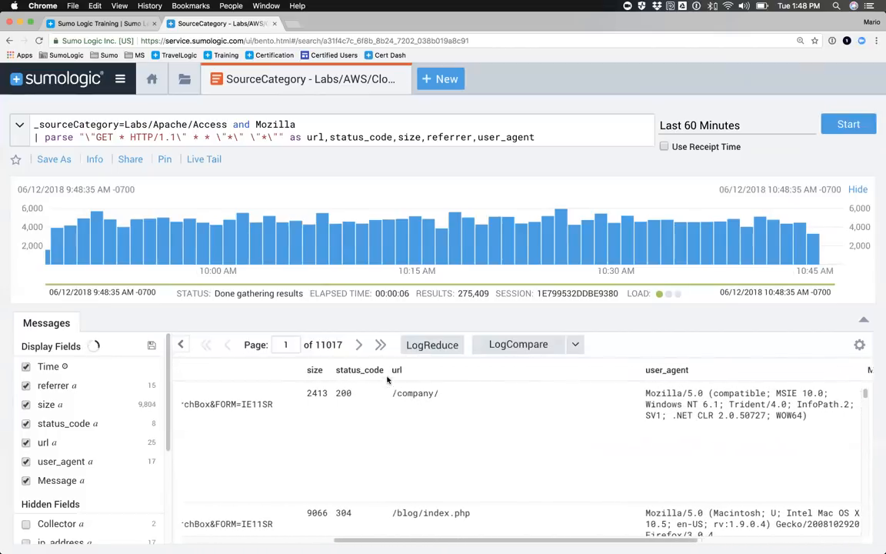
pyautogui.hscroll(-7, 365, 398)
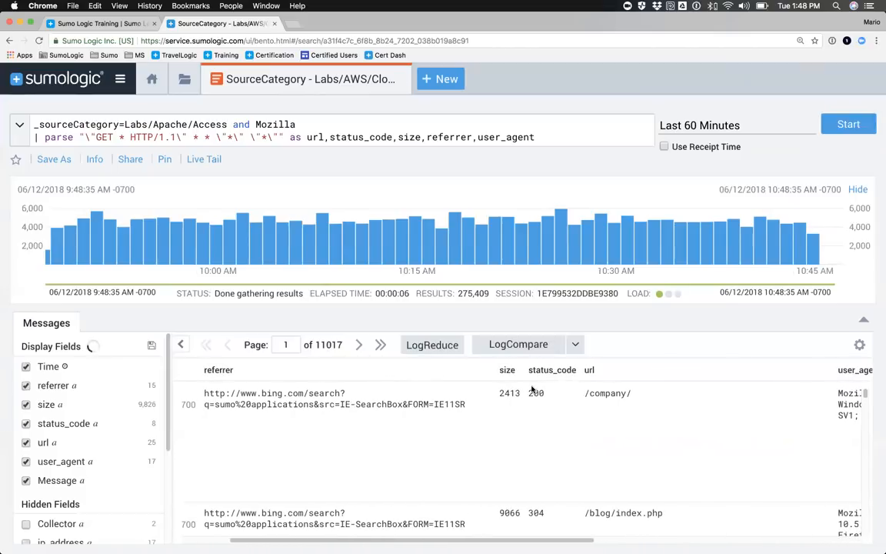
pyautogui.hscroll(-3, 352, 411)
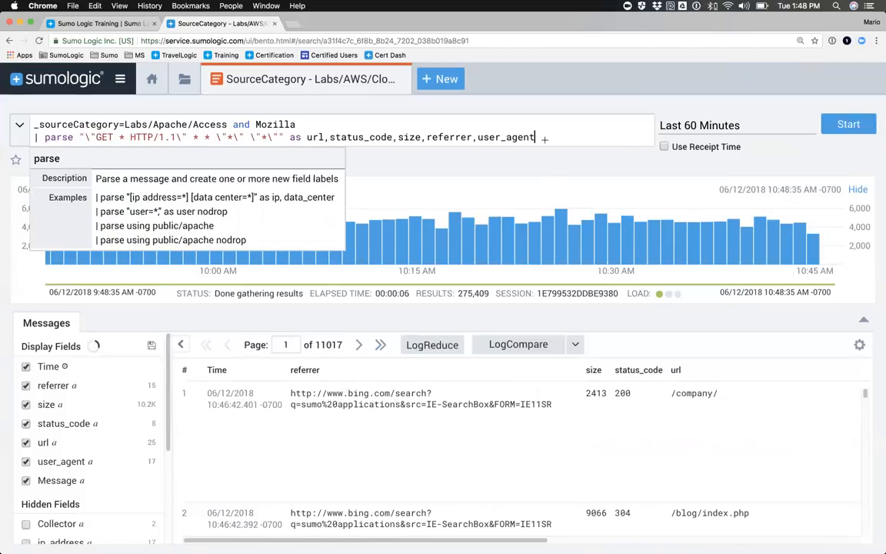
# Step: Add the line "| count by status_code" to the query, run it, and sort the aggregates by count in descending order
pyautogui.hotkey('shift', 'Return')
pyautogui.write('| cou')
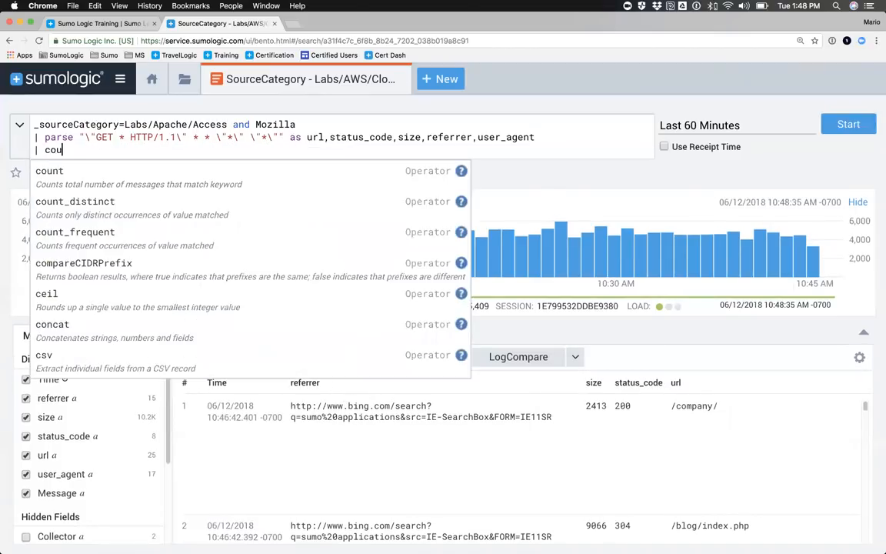
pyautogui.write('nt by status_code')
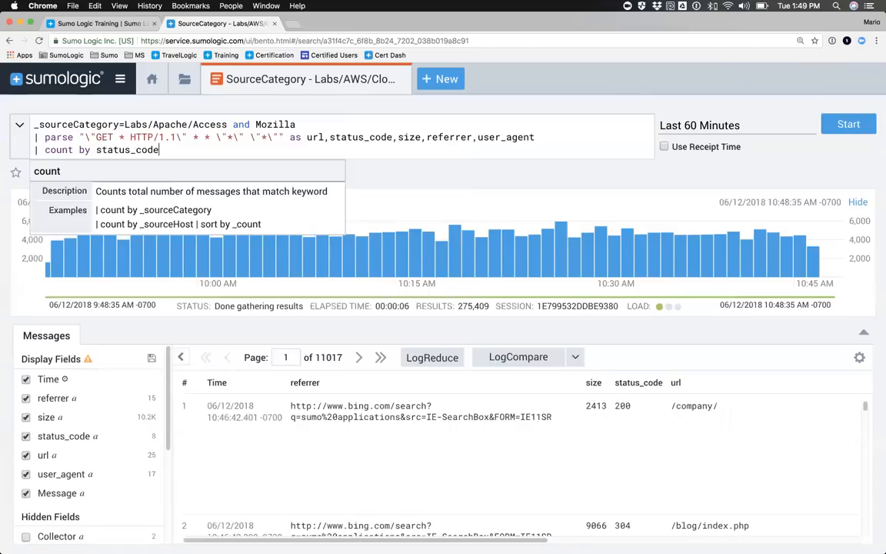
pyautogui.press('Return')
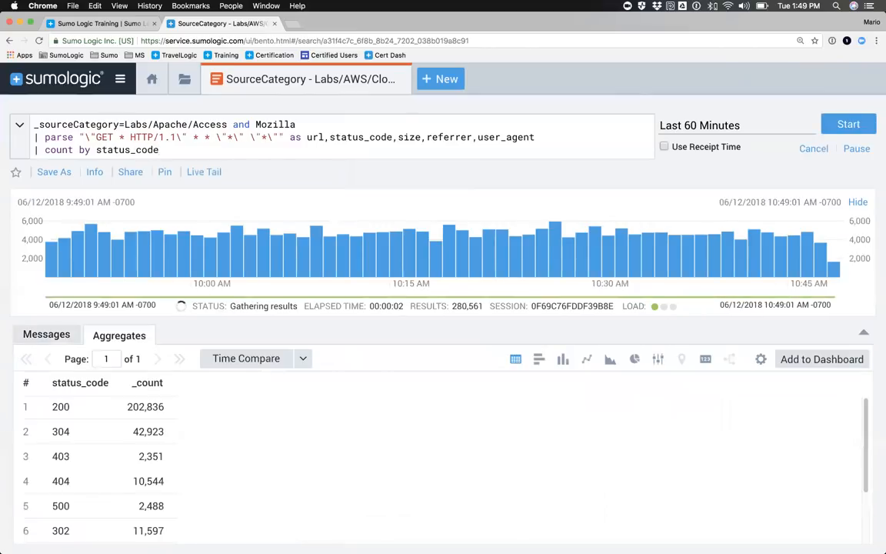
pyautogui.click(145, 382)
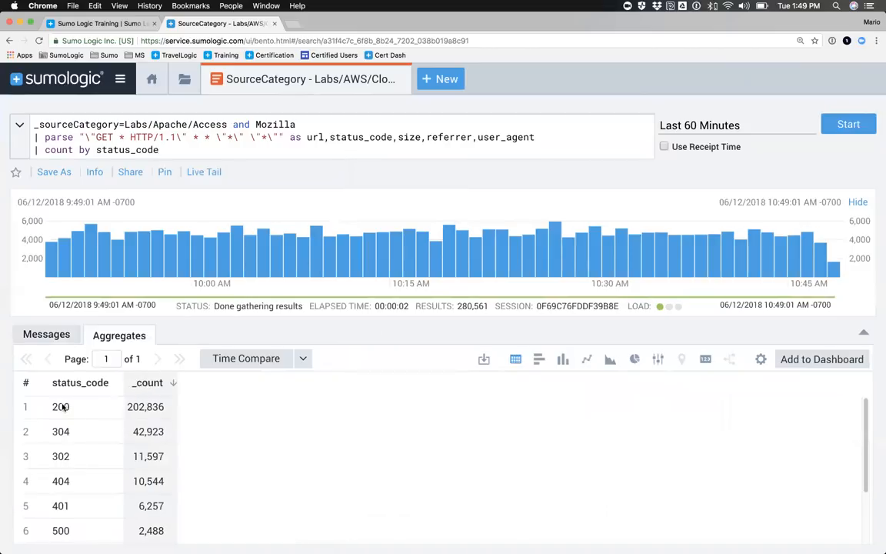
pyautogui.moveTo(53, 408); pyautogui.dragTo(72, 407)
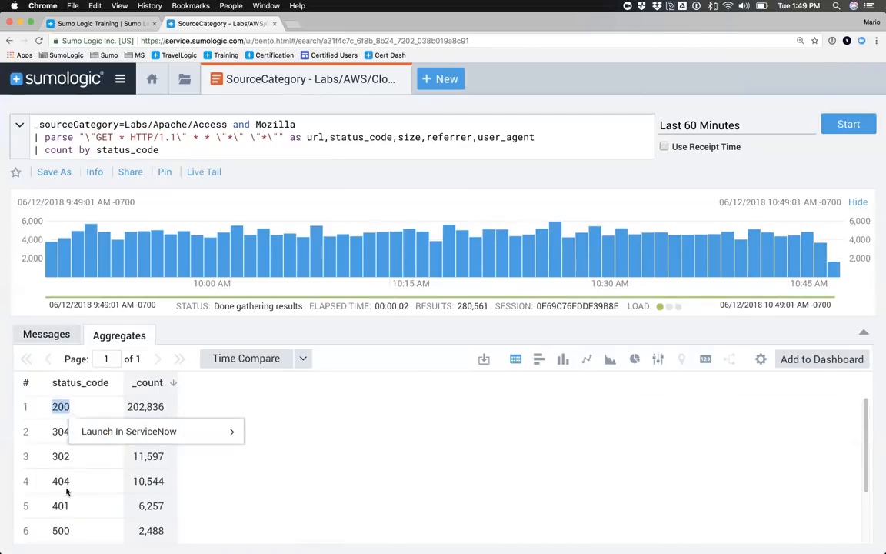
pyautogui.moveTo(46, 483); pyautogui.dragTo(70, 482)
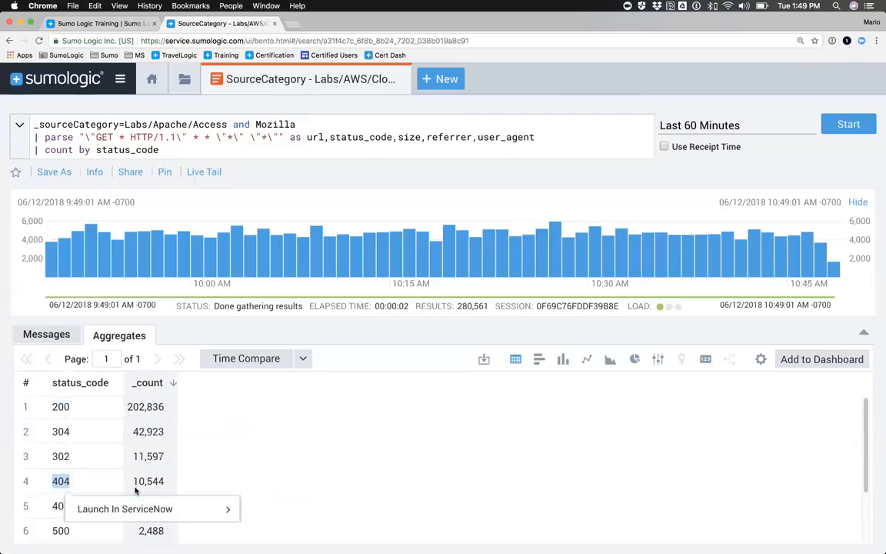
pyautogui.click(210, 436)
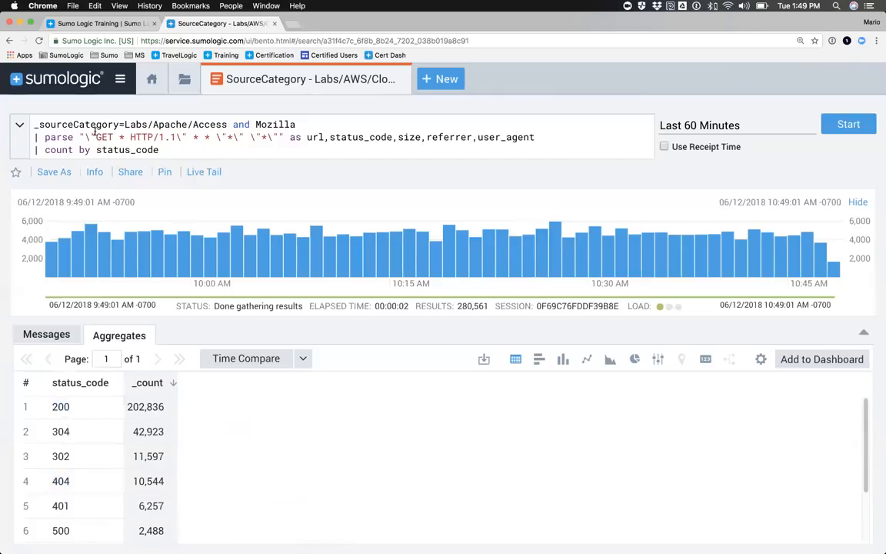
# Step: Replace the count expression with "avg(size) by url", run the query and browse the averages per URL
pyautogui.moveTo(34, 137); pyautogui.dragTo(534, 137)
pyautogui.moveTo(158, 150); pyautogui.dragTo(35, 152)
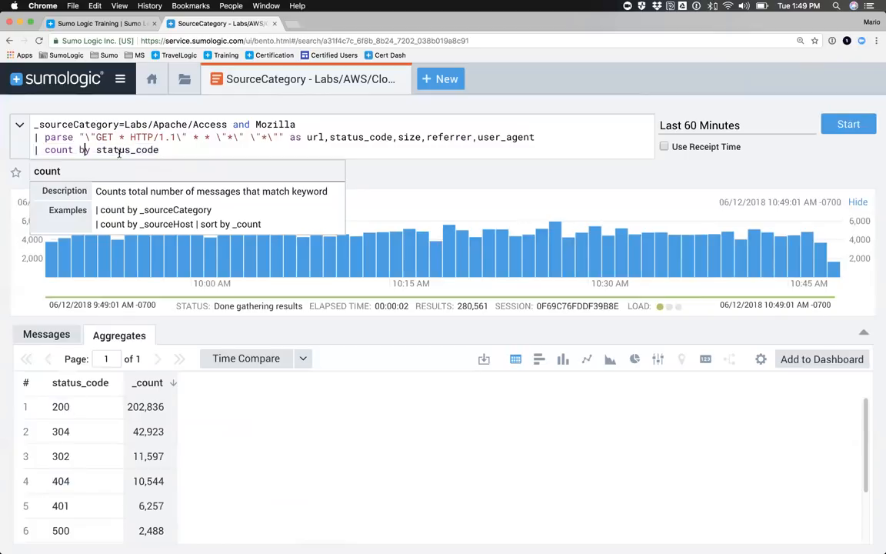
pyautogui.moveTo(154, 150); pyautogui.dragTo(46, 151)
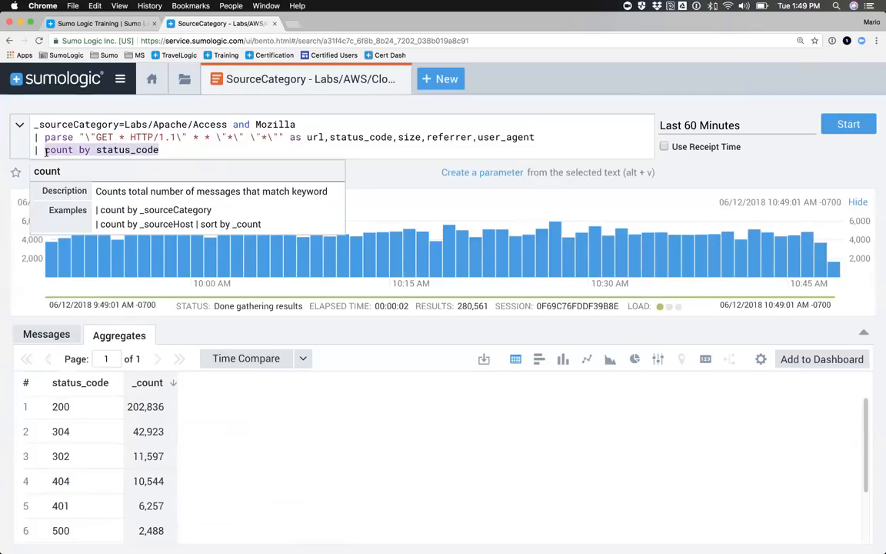
pyautogui.write('avg(size) by')
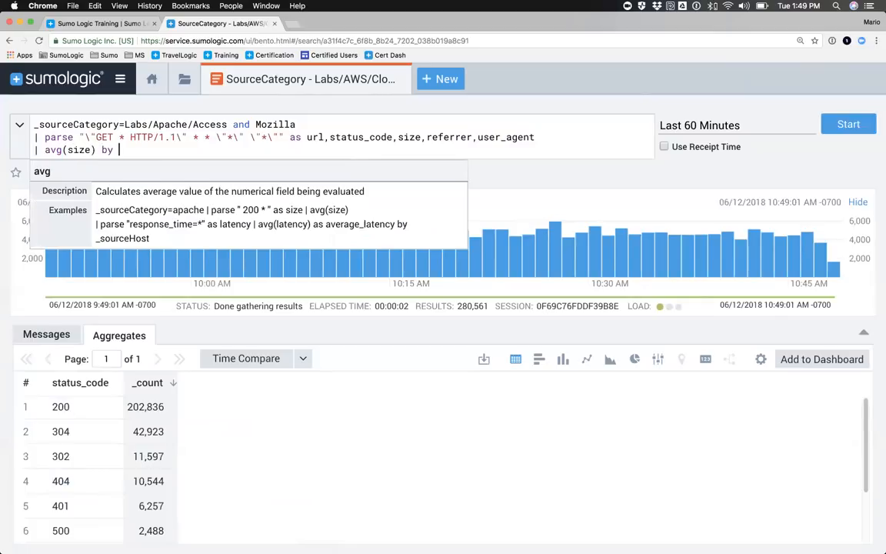
pyautogui.write('url')
pyautogui.press('Return')
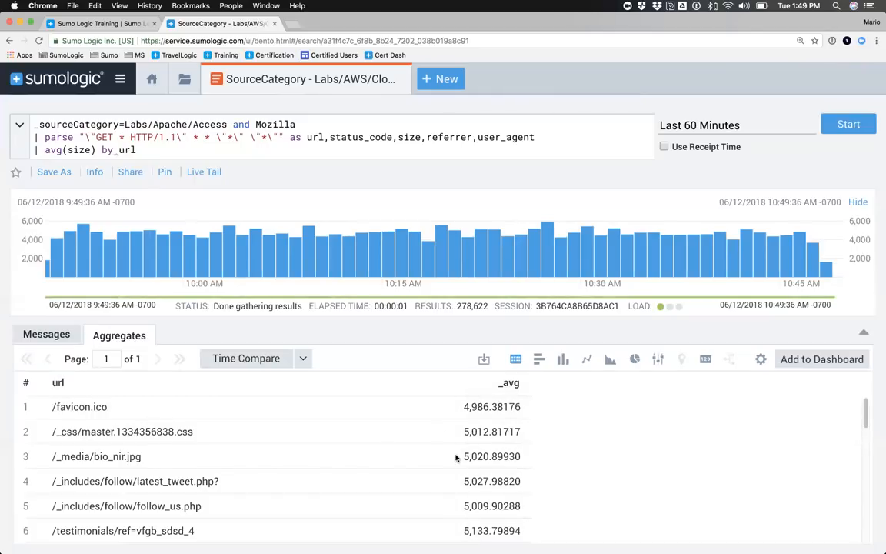
pyautogui.scroll(-3, 456, 431)
pyautogui.scroll(3, 455, 399)
# Step: Remove the avg(size) by url line so the query ends with the parse line, and run the search again
pyautogui.moveTo(135, 149); pyautogui.dragTo(37, 150)
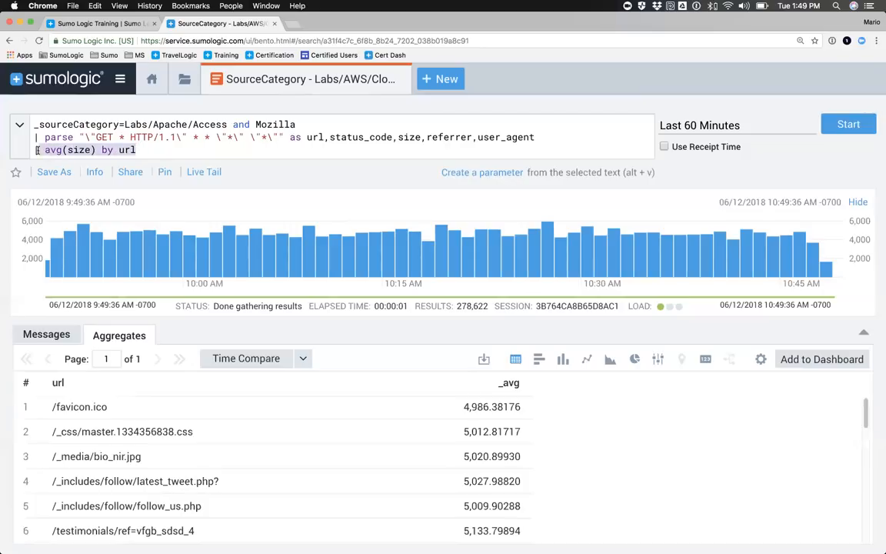
pyautogui.press('BackSpace')
pyautogui.press('BackSpace')
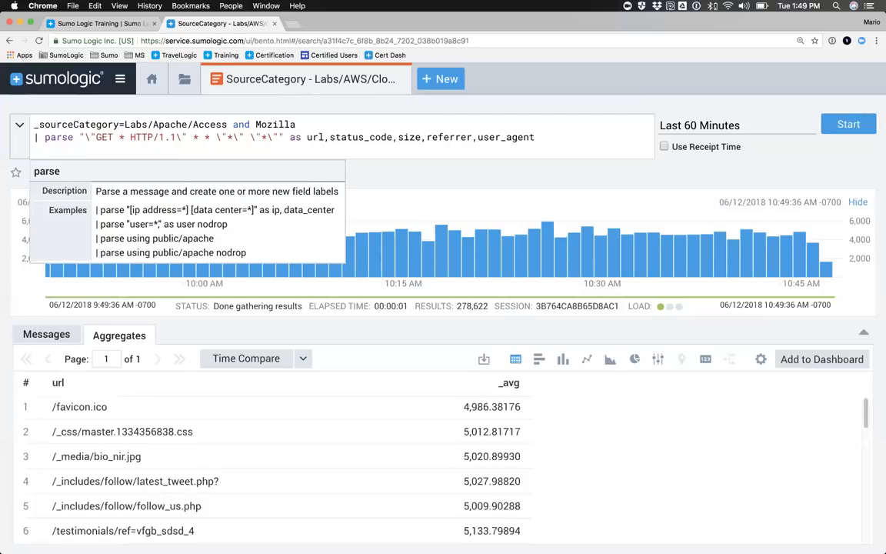
pyautogui.press('Return')
pyautogui.moveTo(31, 139); pyautogui.dragTo(539, 139)
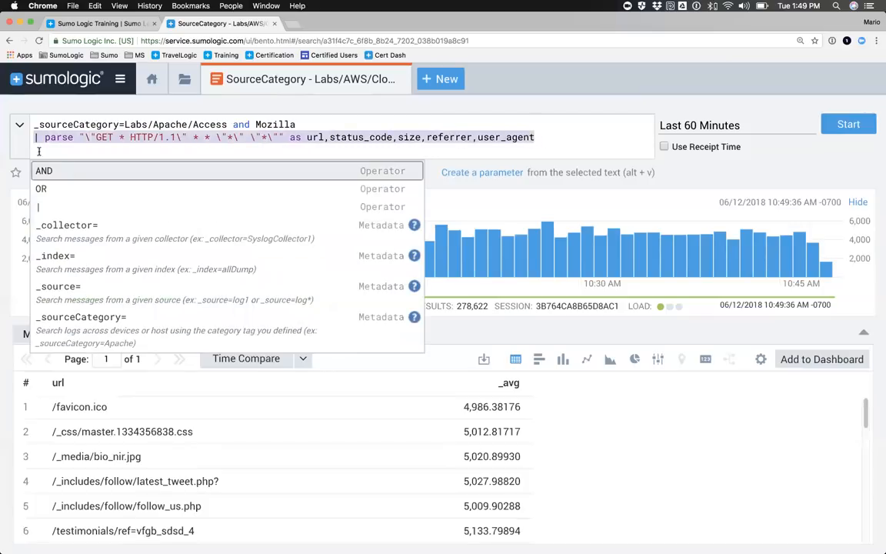
pyautogui.click(38, 151)
pyautogui.press('BackSpace')
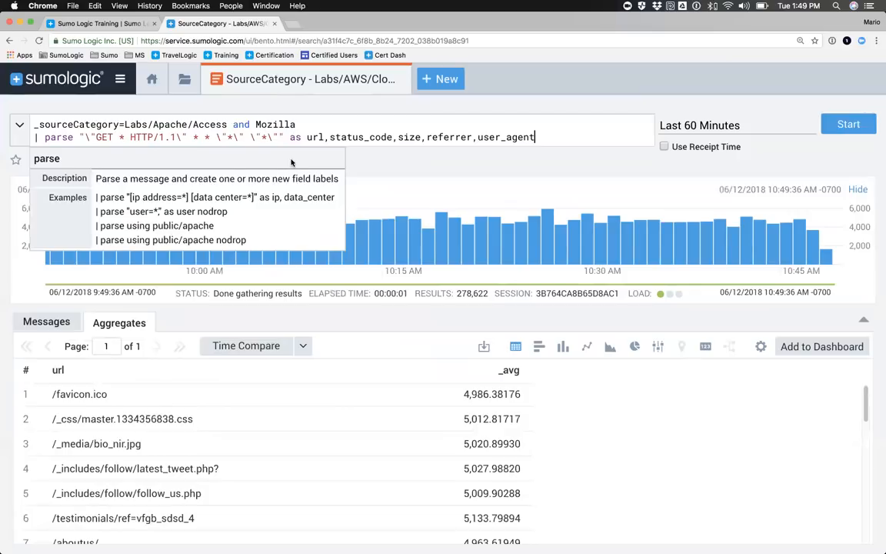
pyautogui.press('Return')
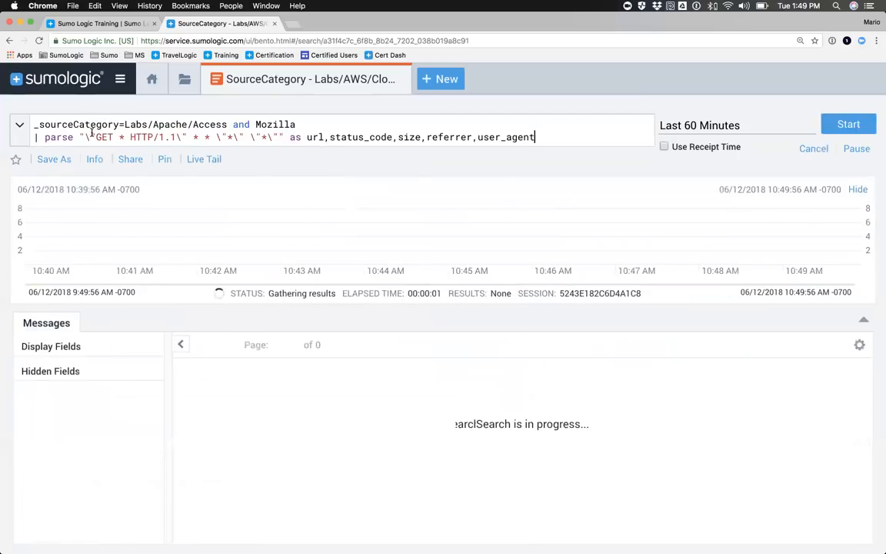
# Step: Open the Sumo Logic documentation site from the learning resources on the home page
pyautogui.moveTo(80, 137); pyautogui.dragTo(281, 137)
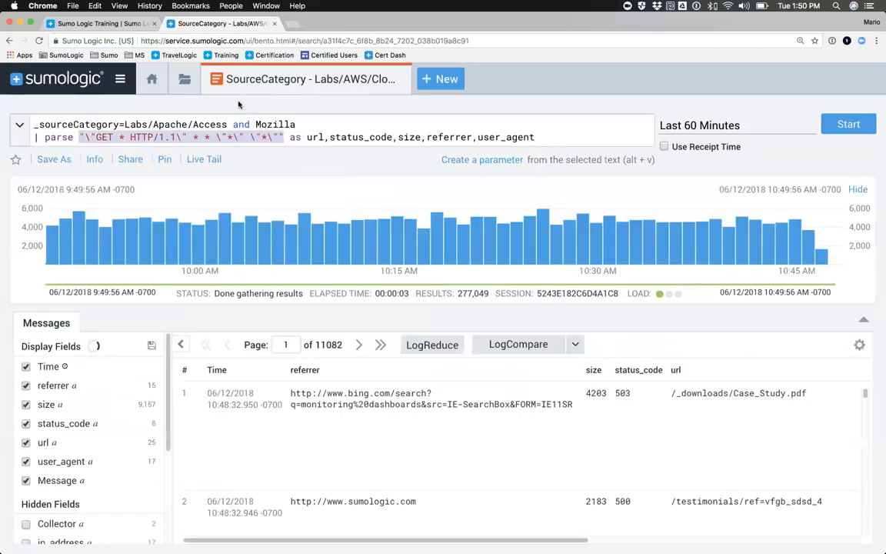
pyautogui.click(151, 82)
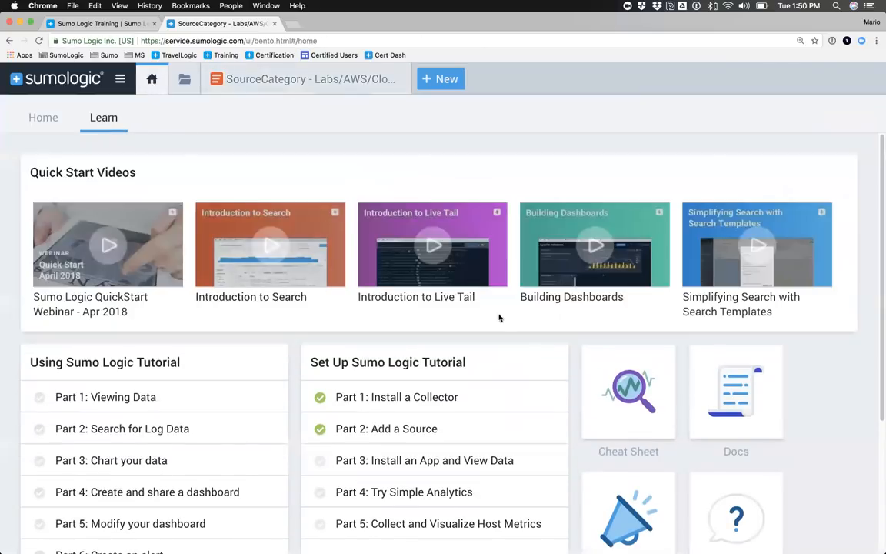
pyautogui.scroll(-1, 569, 382)
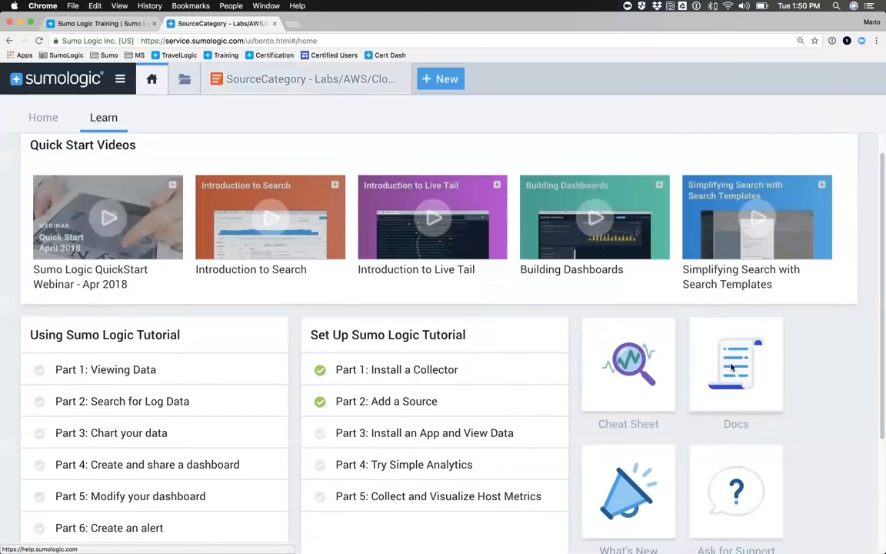
pyautogui.click(732, 369)
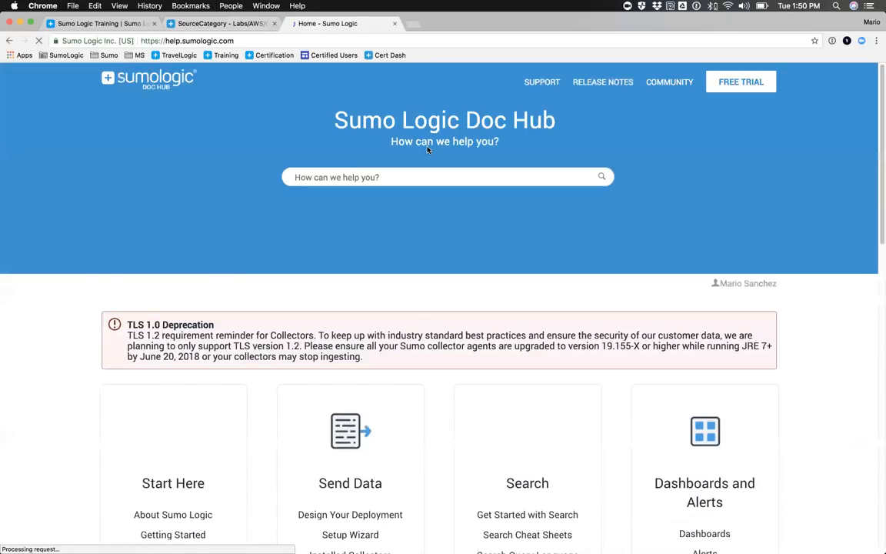
# Step: Search the Doc Hub for "parse operators" and open the Parse Operators article
pyautogui.click(315, 178)
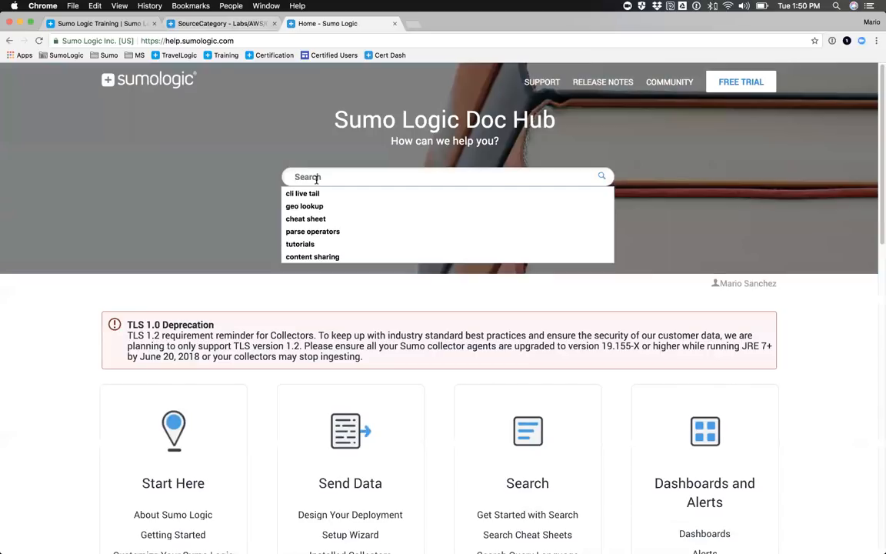
pyautogui.write('parse')
pyautogui.press('Down')
pyautogui.press('Return')
pyautogui.press('Return')
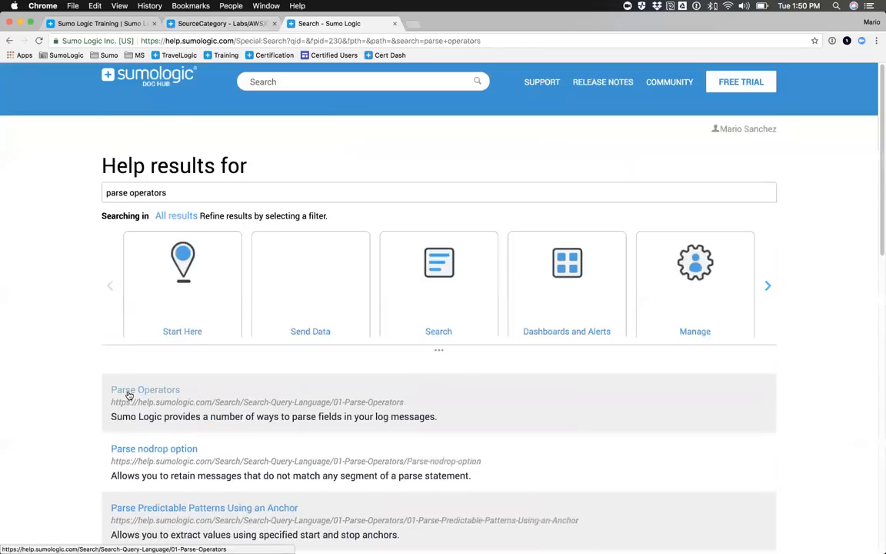
pyautogui.click(128, 392)
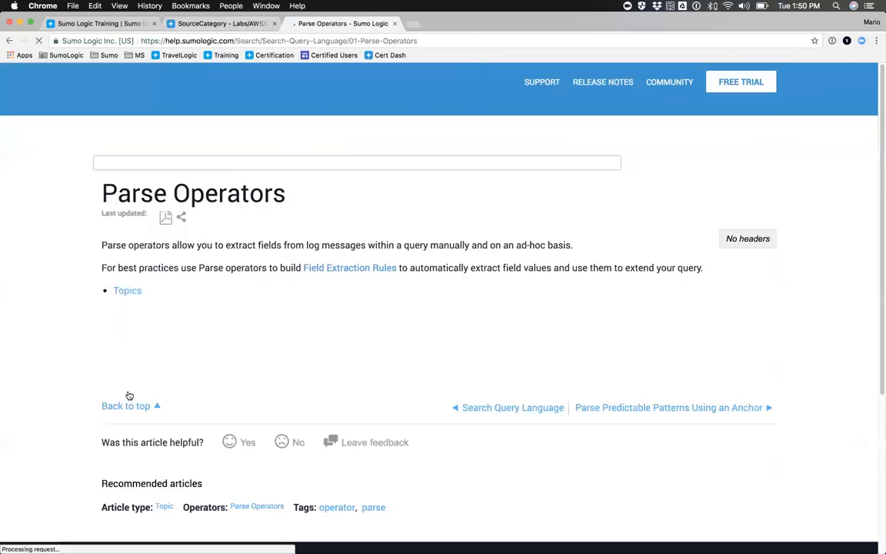
# Step: Enlarge the page to 110%, open the Parse Variable Patterns Using Regex topic and find its "Parsing an IP address" example
pyautogui.press('super+equal')
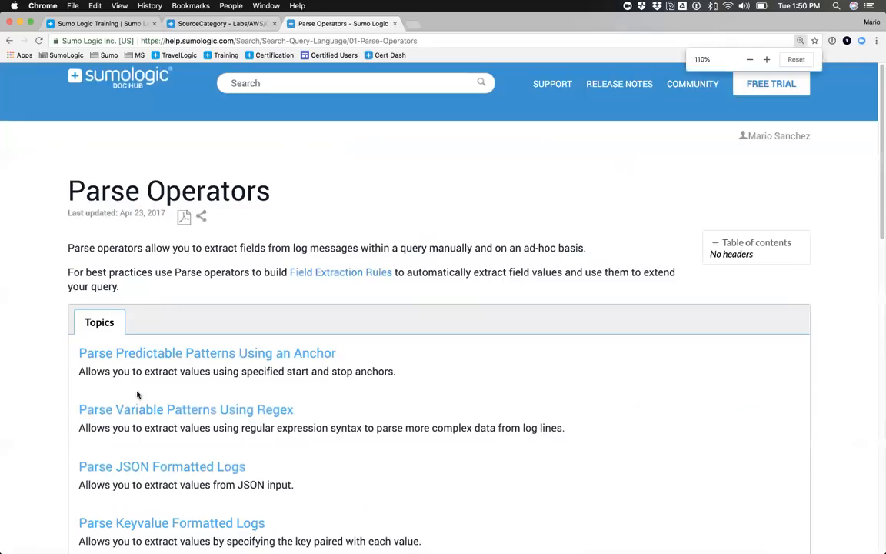
pyautogui.scroll(-3, 113, 270)
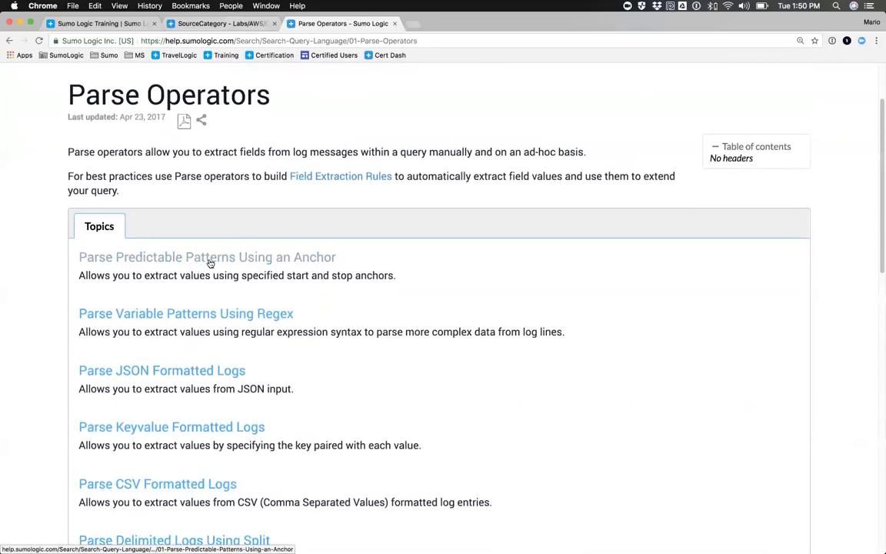
pyautogui.scroll(-2, 300, 259)
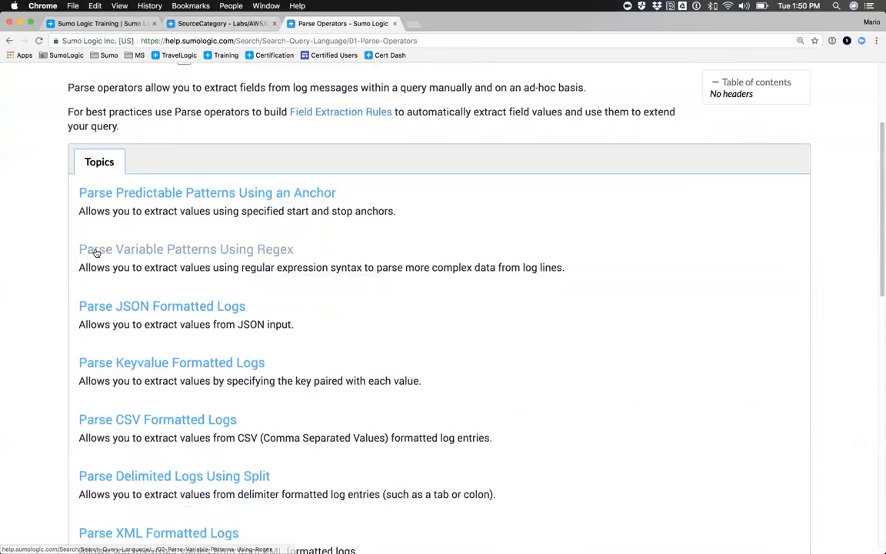
pyautogui.click(181, 251)
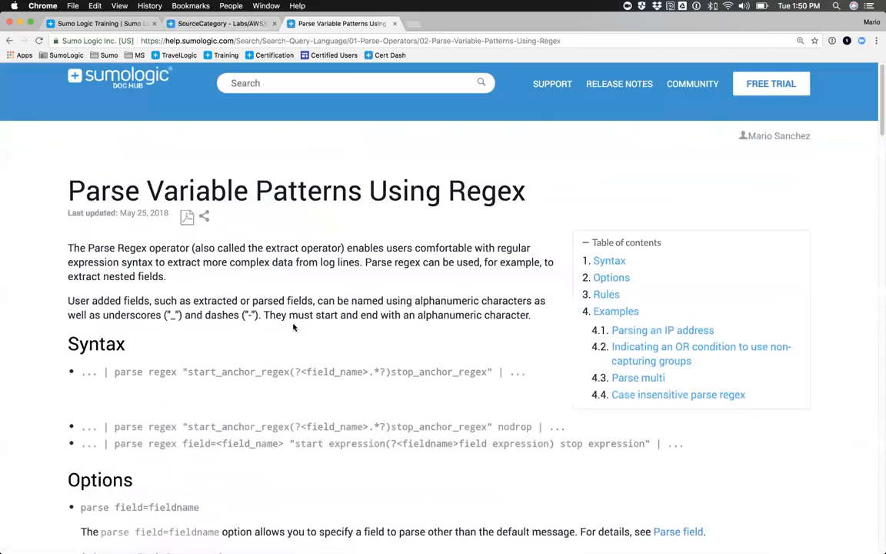
pyautogui.scroll(-10, 293, 327)
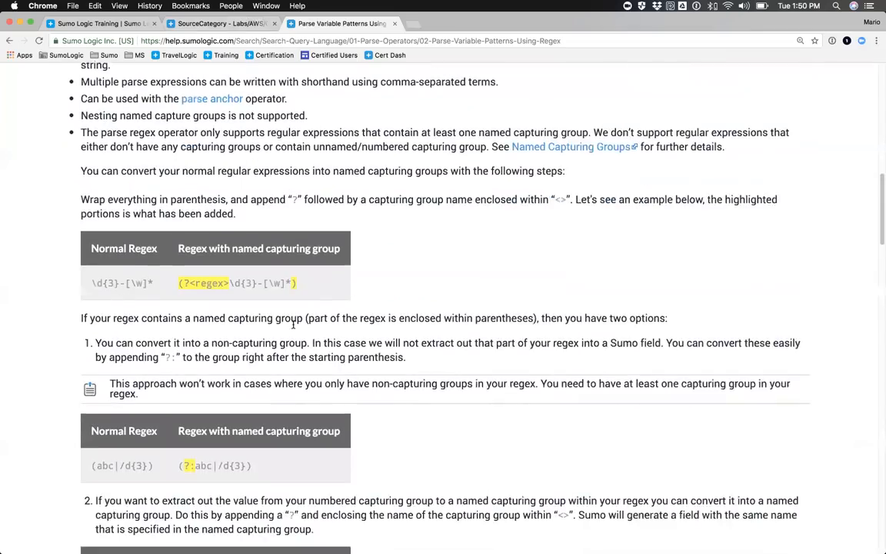
pyautogui.scroll(10, 293, 327)
pyautogui.scroll(3, 293, 326)
pyautogui.scroll(-8, 293, 327)
pyautogui.scroll(-6, 293, 327)
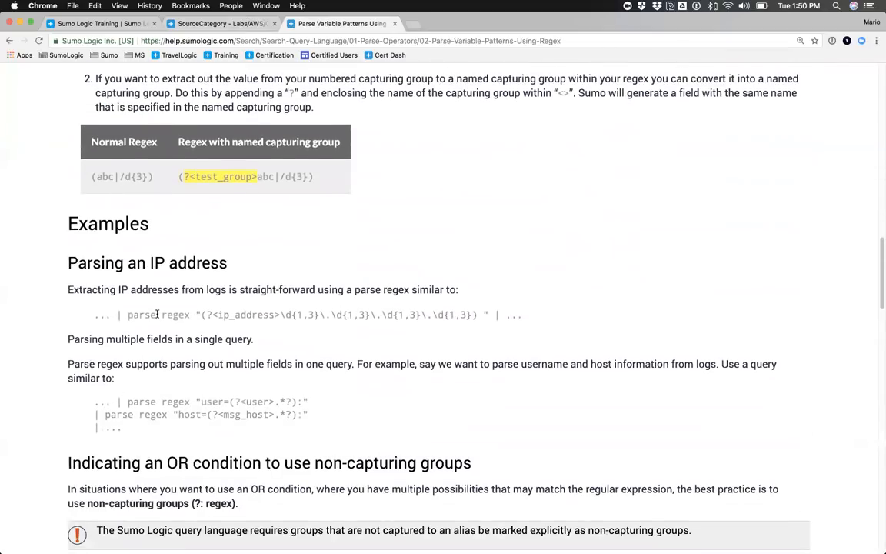
# Step: Copy the example line | parse regex "(?<ip_address>\d{1,3}\.\d{1,3}\.\d{1,3}\.\d{1,3}) " to the end of the Apache access query and run the search
pyautogui.moveTo(118, 315); pyautogui.dragTo(486, 315)
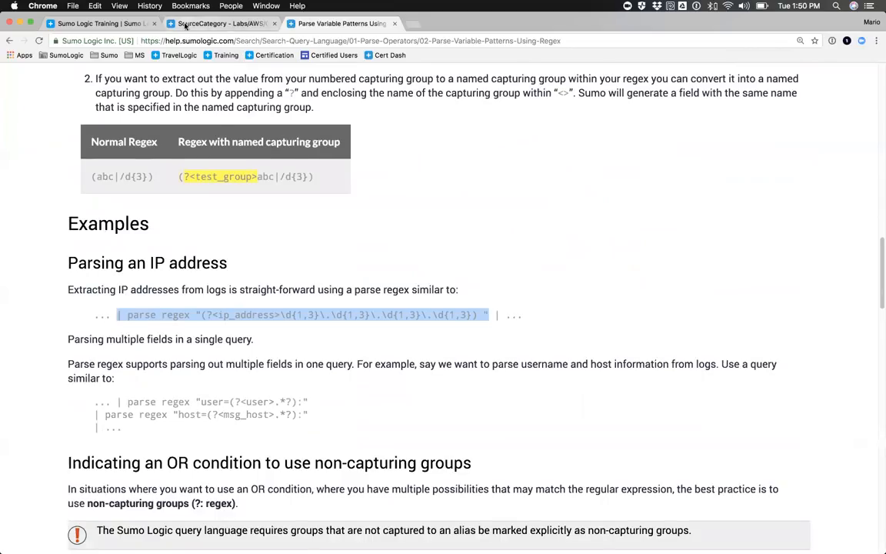
pyautogui.click(190, 23)
pyautogui.click(296, 80)
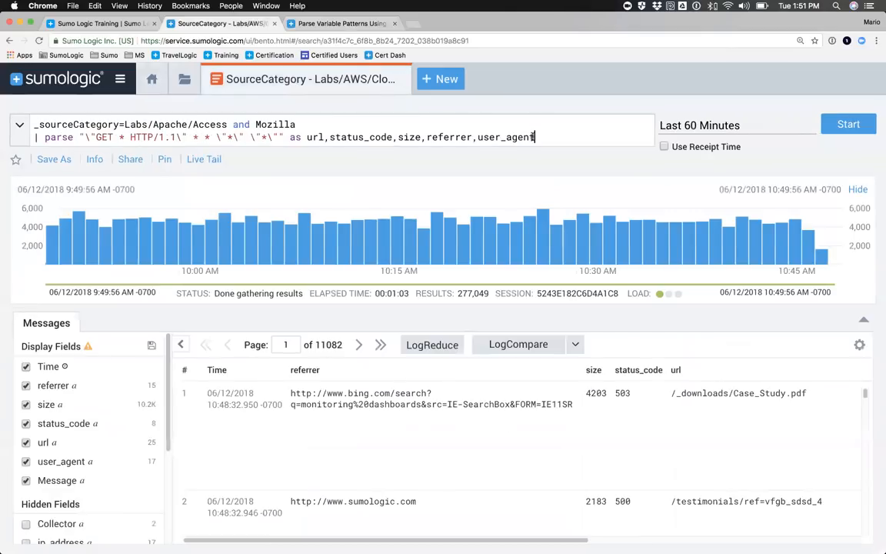
pyautogui.press('Return')
pyautogui.write('| parse regex "')
pyautogui.write('(?<ip_address>\\d{1,3}\\.\\d{1,3}\\.\\d{1,3}\\.\\d{1,3})')
pyautogui.write('"')
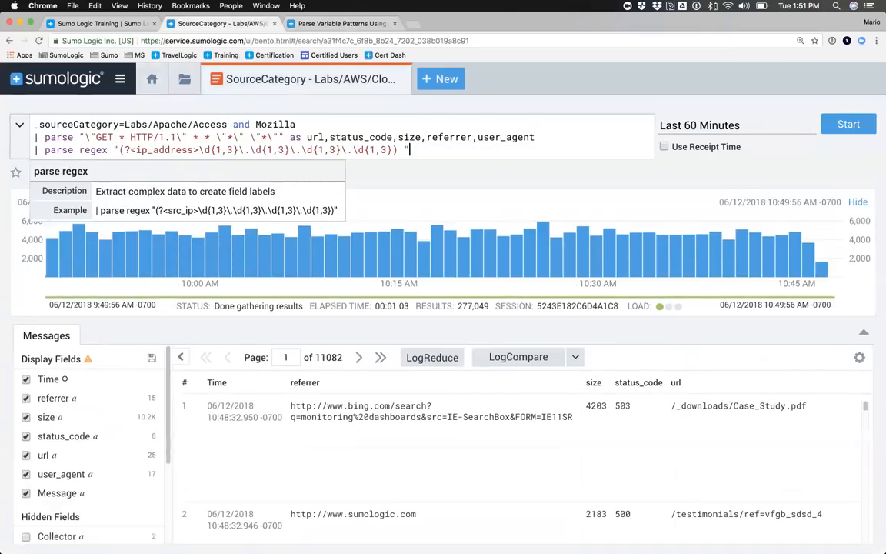
pyautogui.press('Return')
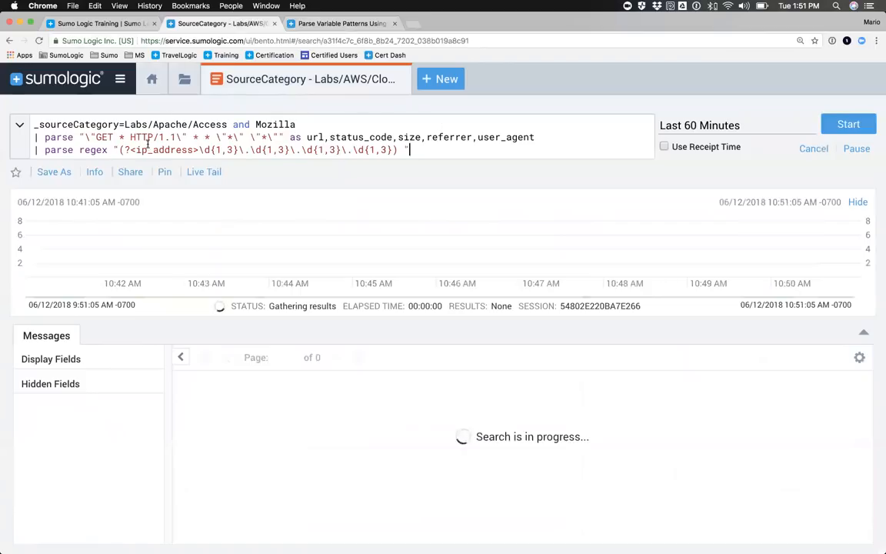
# Step: Examine the regex pattern and its ip_address field name against the ip_address column and the raw messages in the results
pyautogui.moveTo(207, 149); pyautogui.dragTo(392, 149)
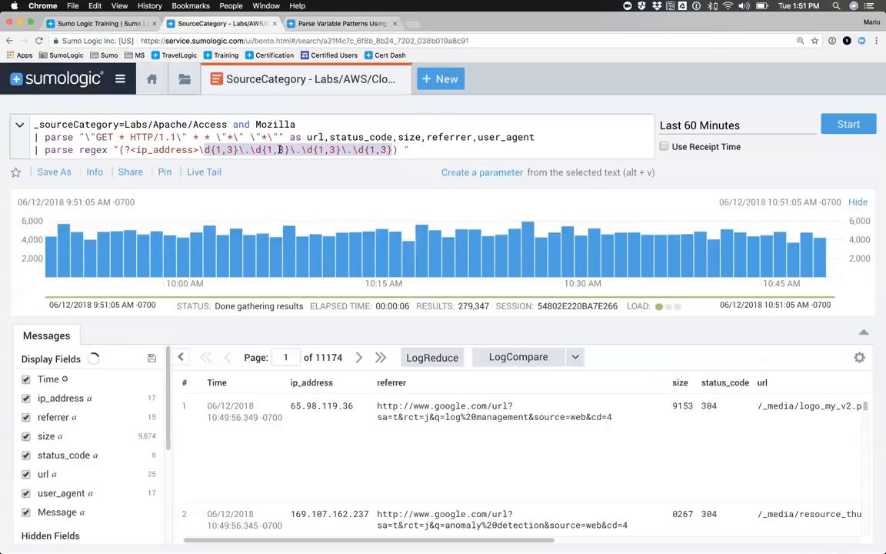
pyautogui.click(376, 149)
pyautogui.moveTo(393, 150); pyautogui.dragTo(131, 150)
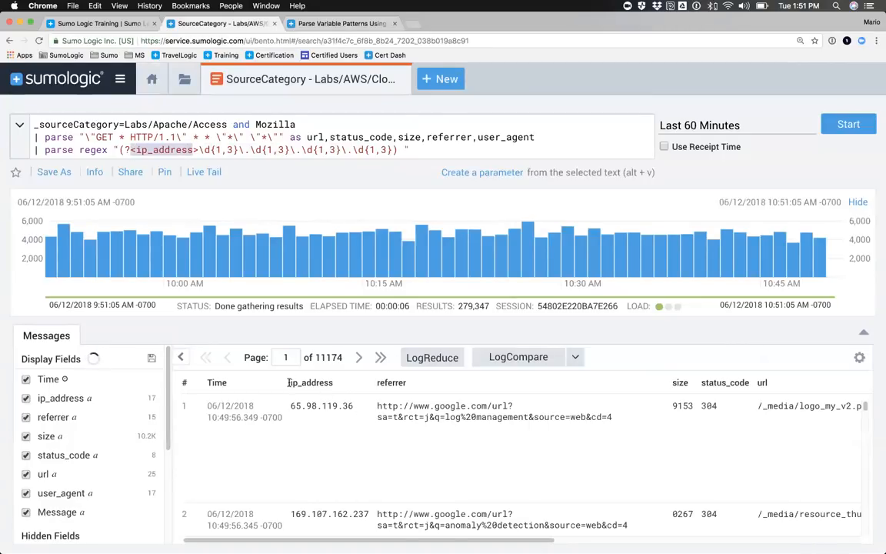
pyautogui.moveTo(290, 382); pyautogui.dragTo(334, 387)
pyautogui.doubleClick(320, 405)
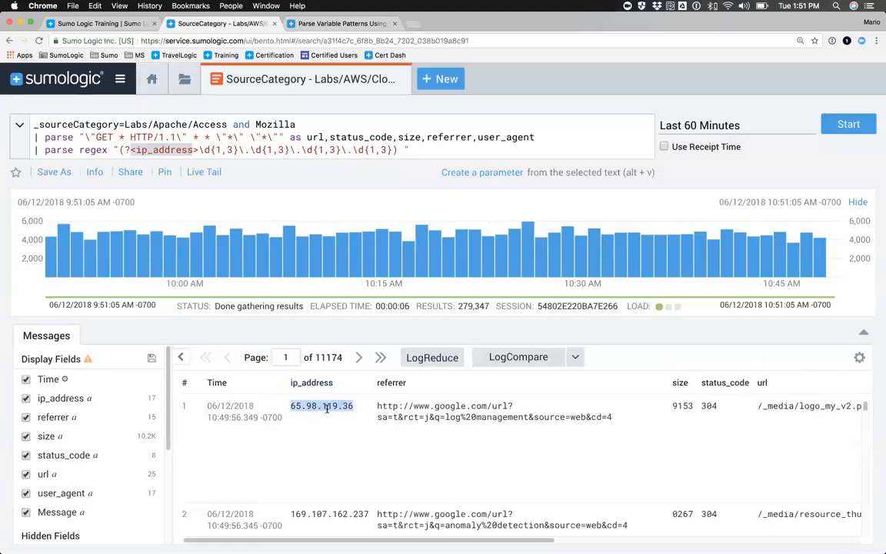
pyautogui.hscroll(15, 393, 409)
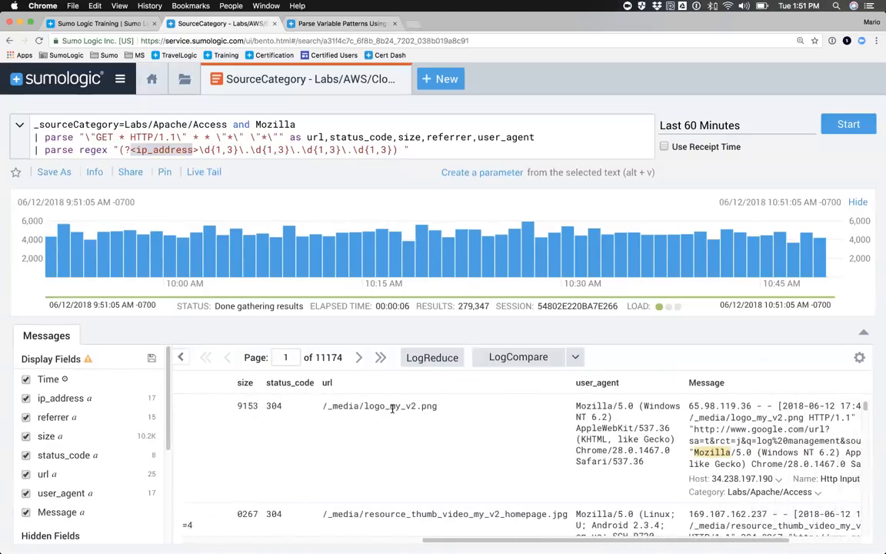
pyautogui.hscroll(2, 392, 409)
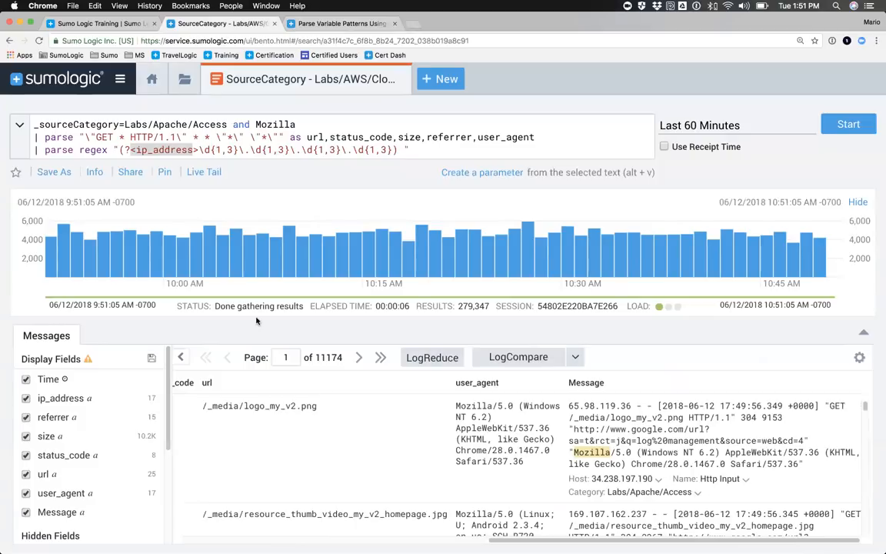
# Step: Compare the anchor parse line with the parse regex line in the query
pyautogui.click(35, 137)
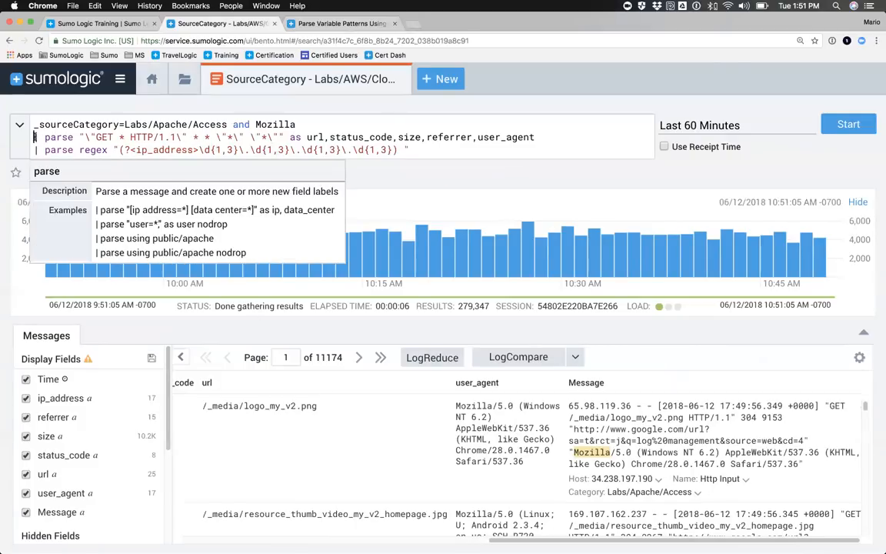
pyautogui.moveTo(34, 137); pyautogui.dragTo(400, 149)
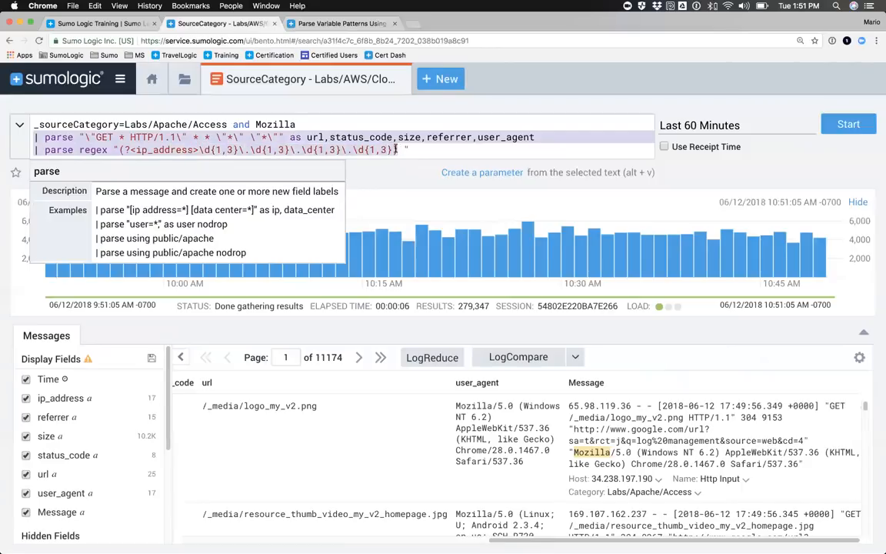
pyautogui.click(285, 149)
pyautogui.moveTo(35, 137); pyautogui.dragTo(251, 137)
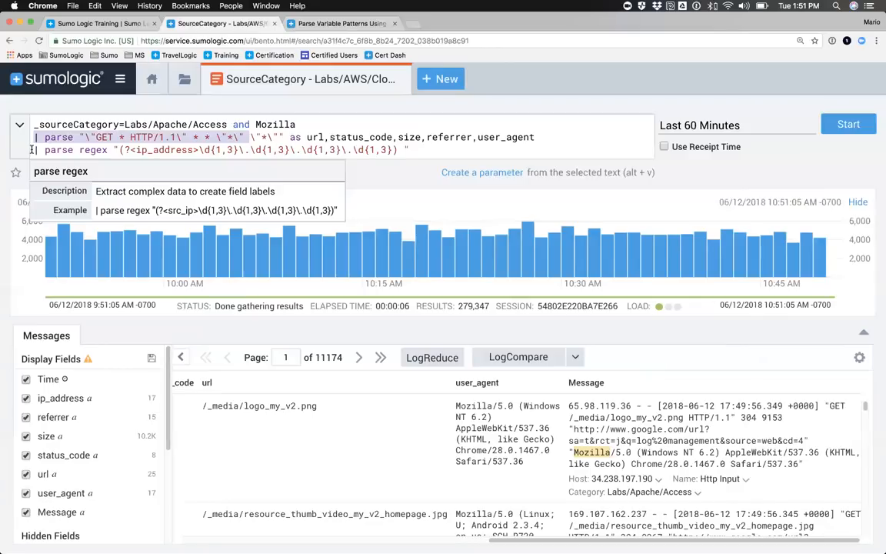
pyautogui.moveTo(31, 149); pyautogui.dragTo(121, 151)
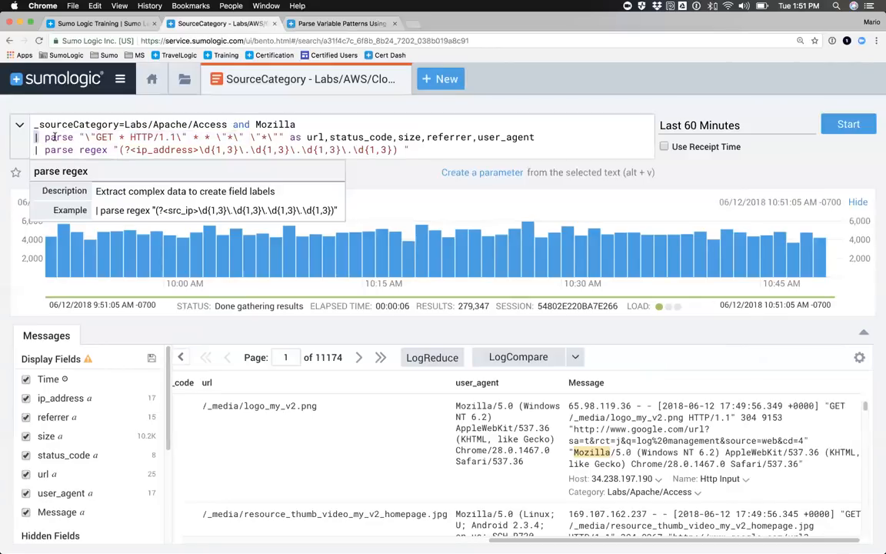
pyautogui.moveTo(34, 137); pyautogui.dragTo(84, 137)
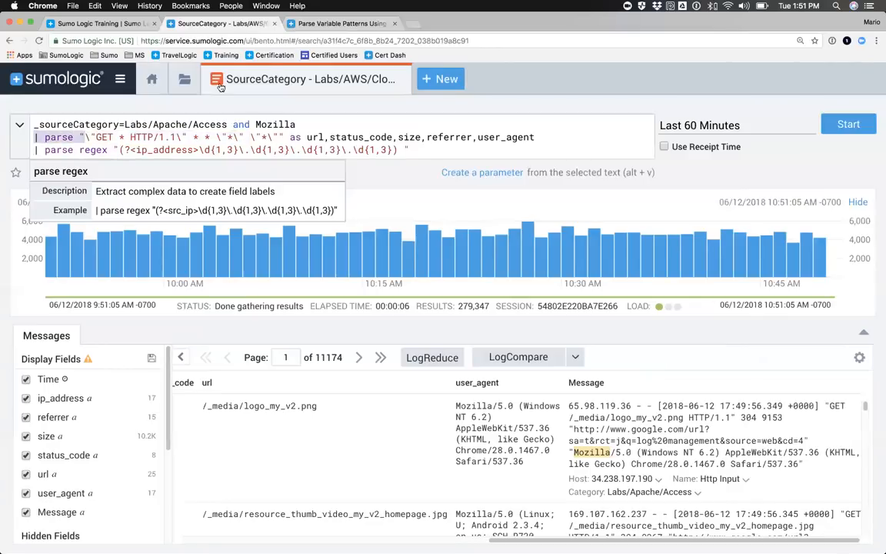
# Step: Return to the Parse Operators documentation page and review the topics for other log formats such as JSON
pyautogui.click(334, 26)
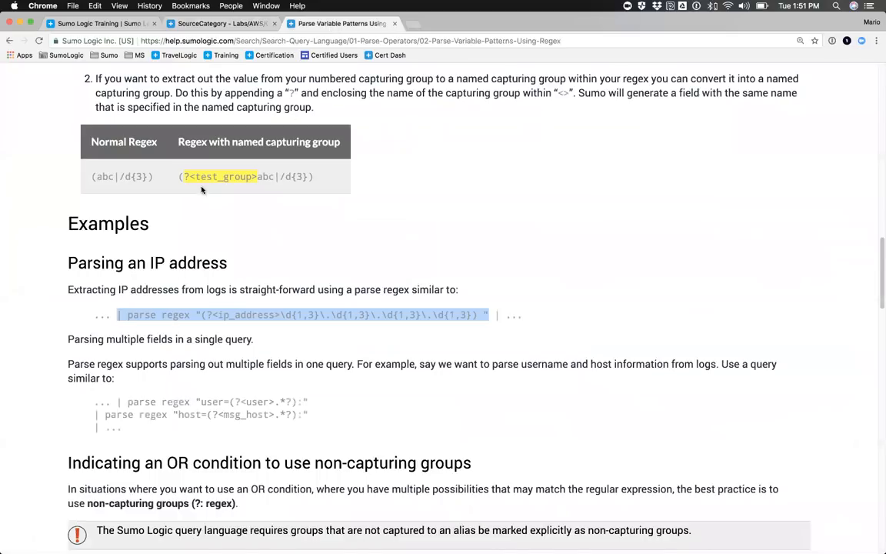
pyautogui.click(8, 42)
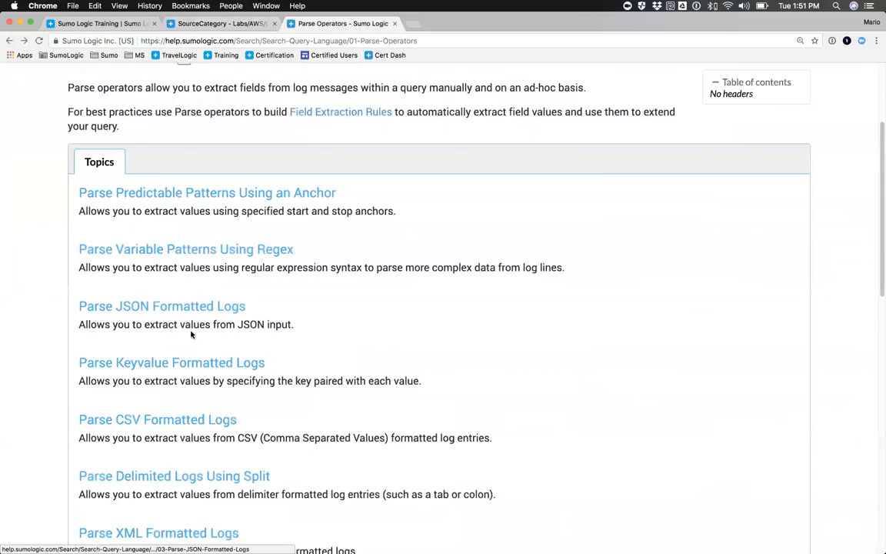
pyautogui.scroll(-2, 173, 287)
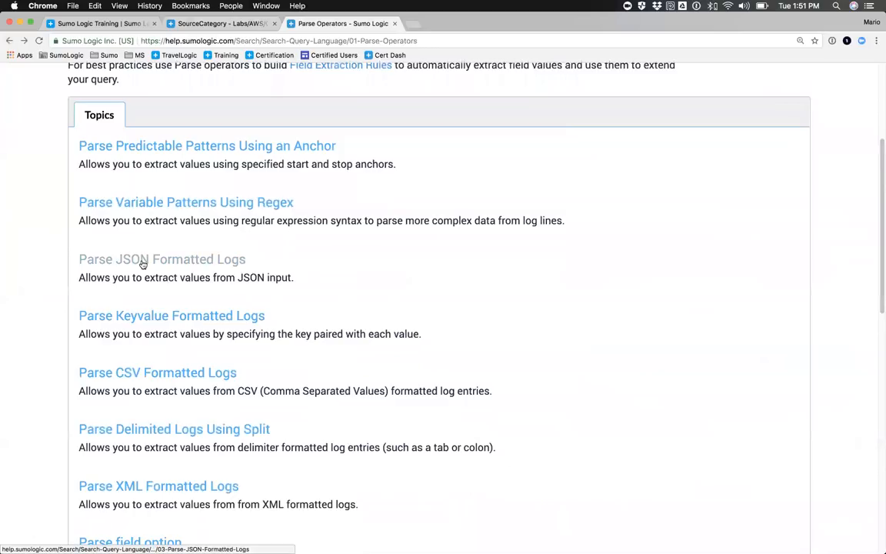
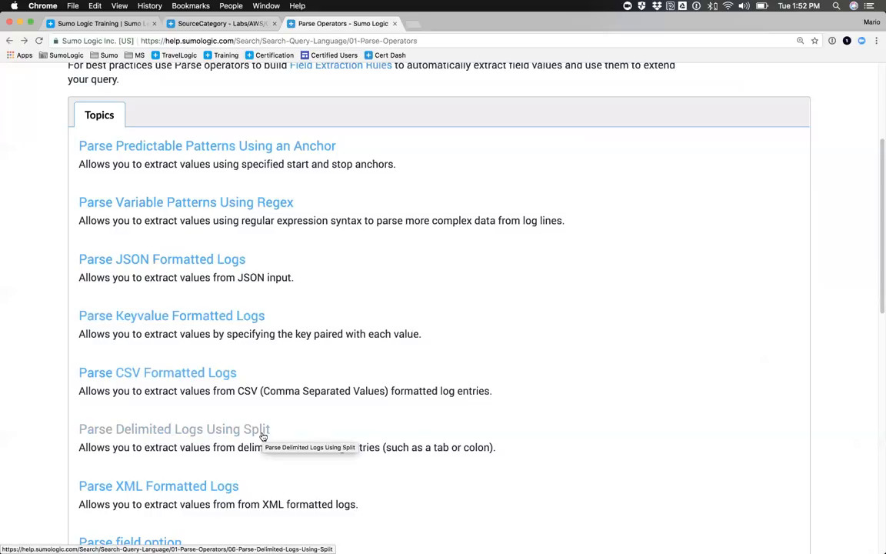
# Step: Return to the Apache access query and review its parse anchor and parse regex lines together
pyautogui.click(204, 25)
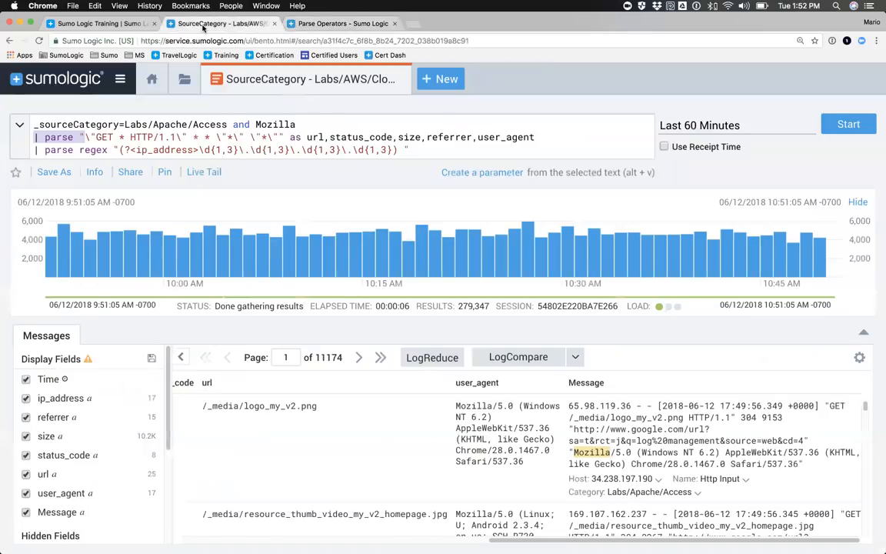
pyautogui.click(66, 150)
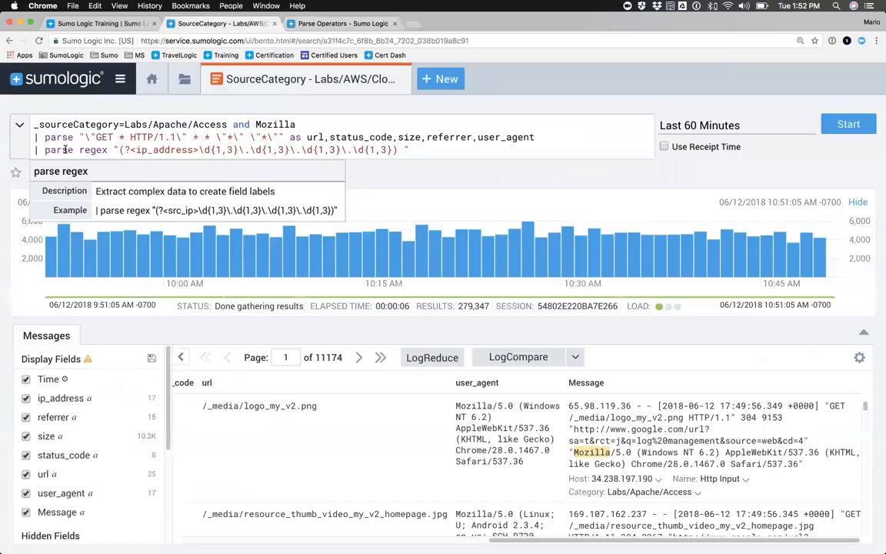
pyautogui.moveTo(30, 136); pyautogui.dragTo(416, 145)
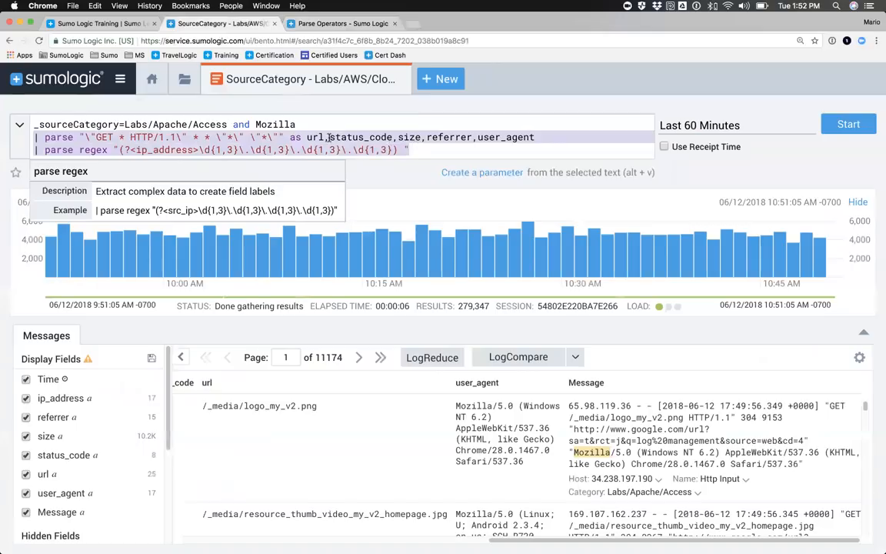
pyautogui.click(179, 144)
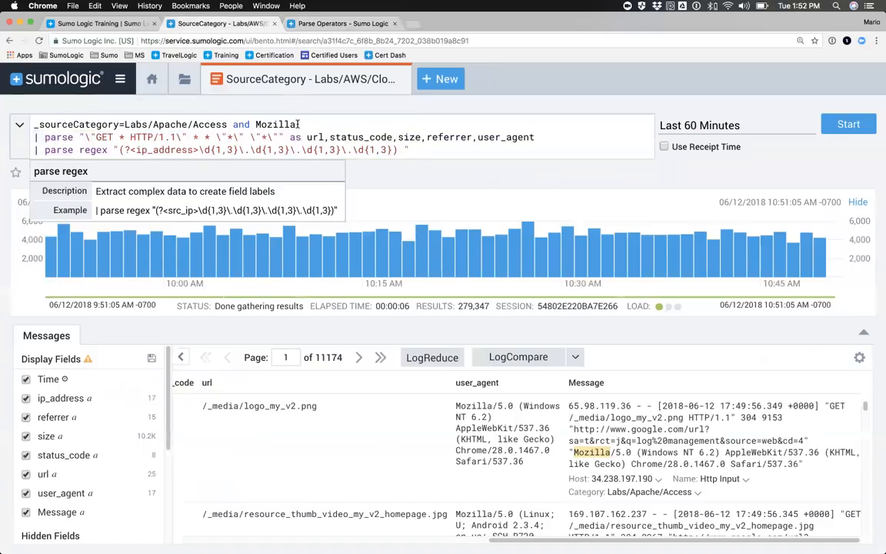
pyautogui.moveTo(32, 129); pyautogui.dragTo(412, 150)
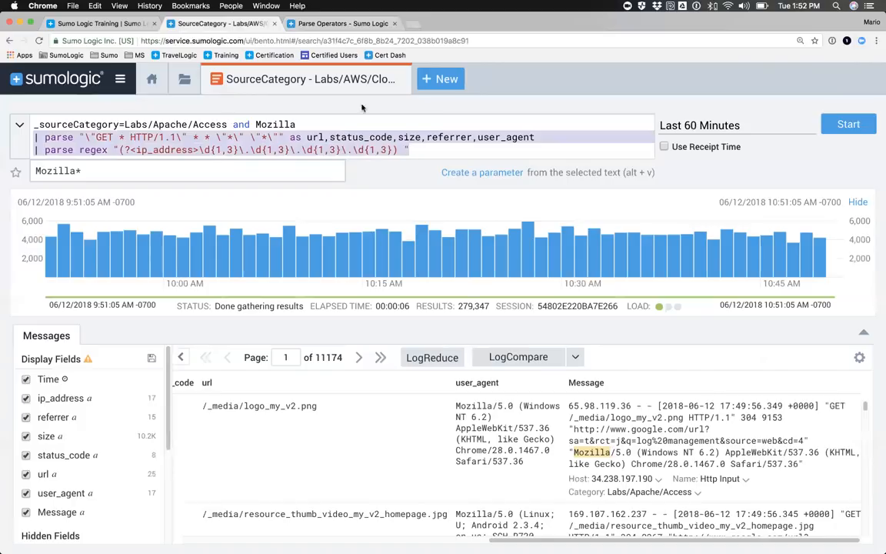
# Step: Go to the Field Extraction Rules settings and open the Apache Access - LL rule for editing
pyautogui.click(121, 80)
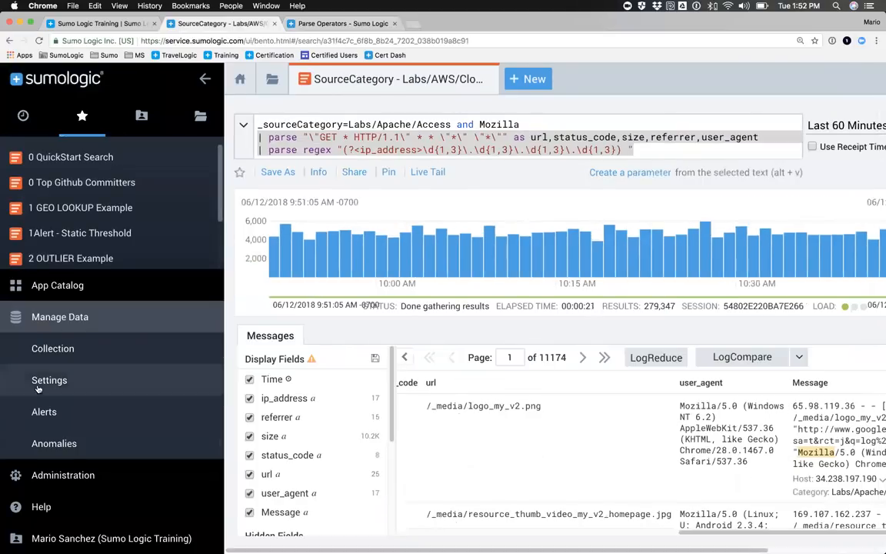
pyautogui.moveTo(47, 382)
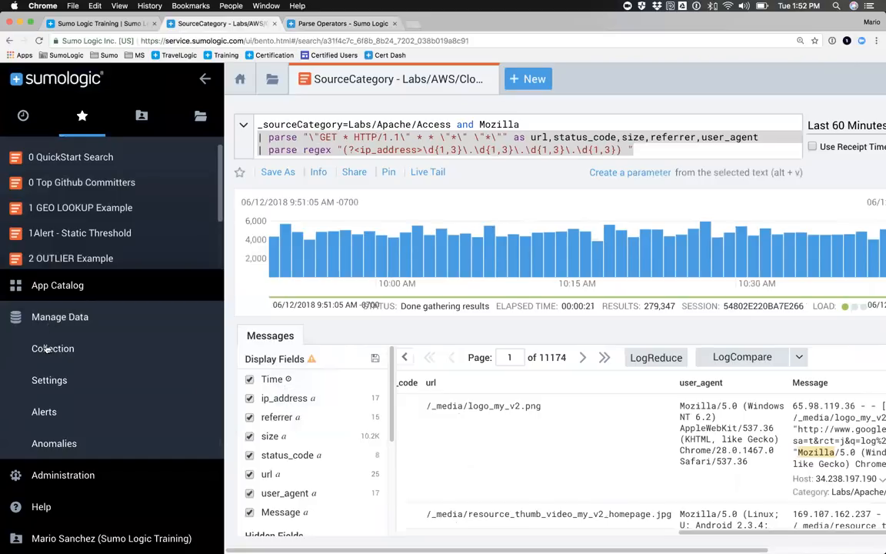
pyautogui.click(44, 382)
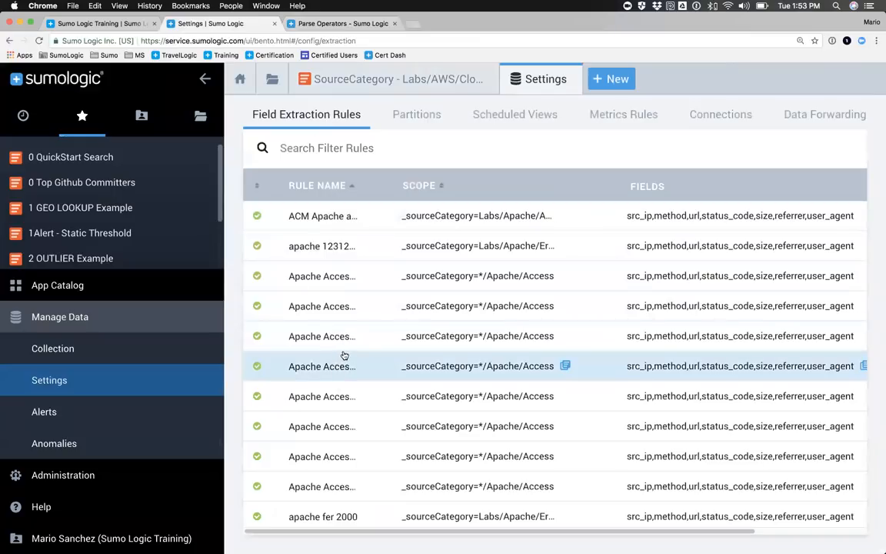
pyautogui.hscroll(5, 686, 306)
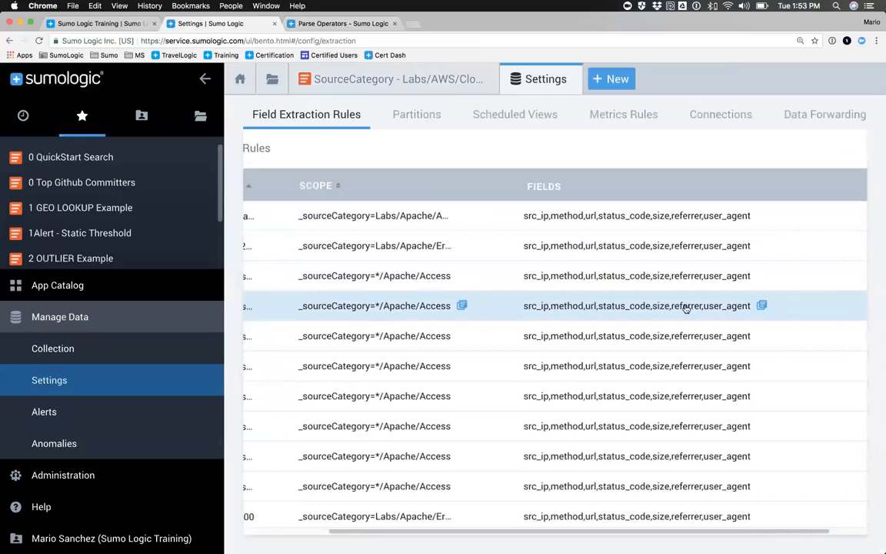
pyautogui.click(853, 306)
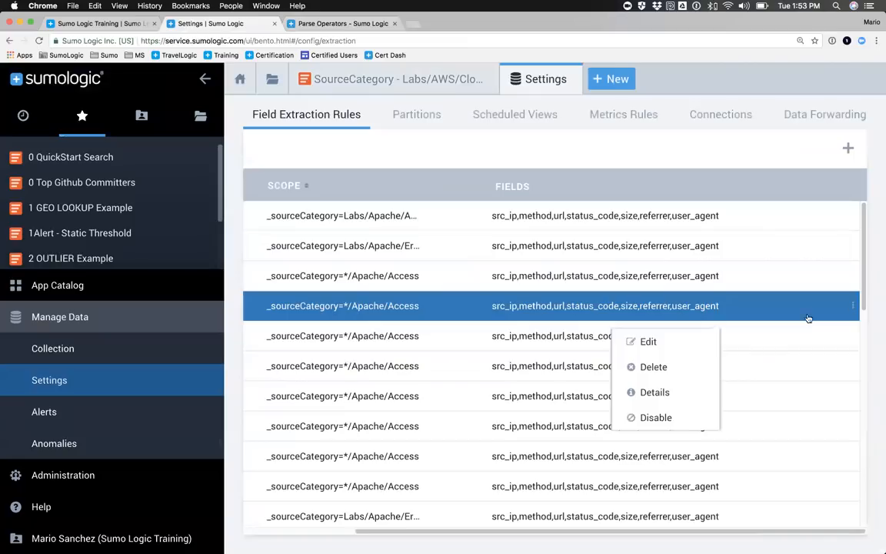
pyautogui.click(650, 342)
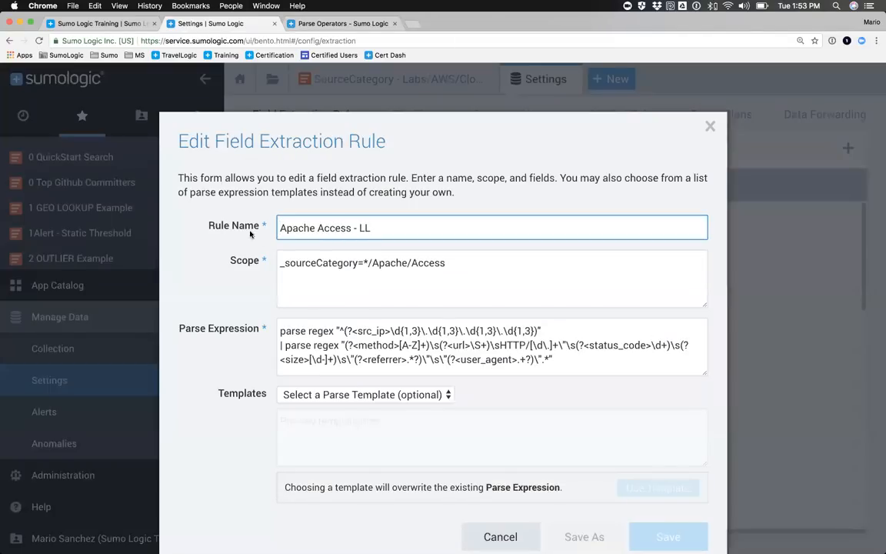
# Step: Examine the extraction rule's name and its scope, _sourceCategory=*/Apache/Access
pyautogui.moveTo(350, 228); pyautogui.dragTo(279, 229)
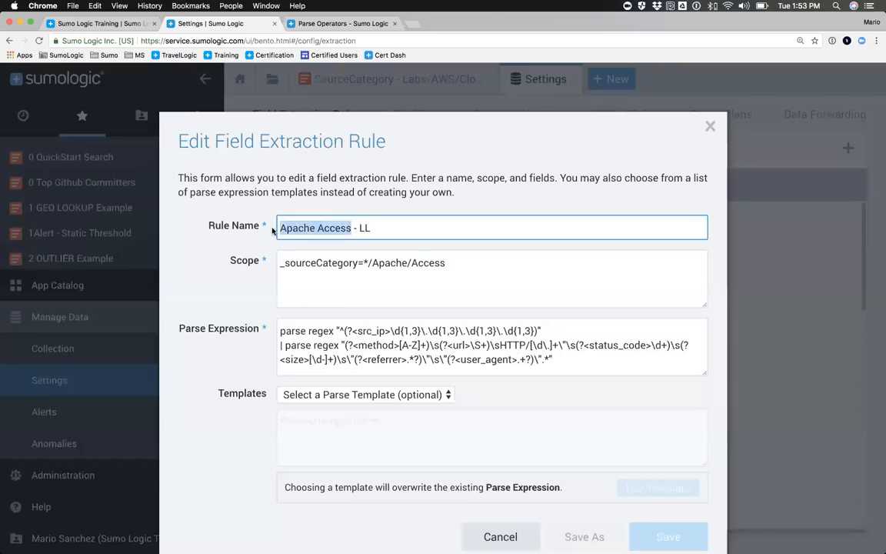
pyautogui.click(280, 264)
pyautogui.moveTo(281, 263); pyautogui.dragTo(458, 262)
pyautogui.click(457, 261)
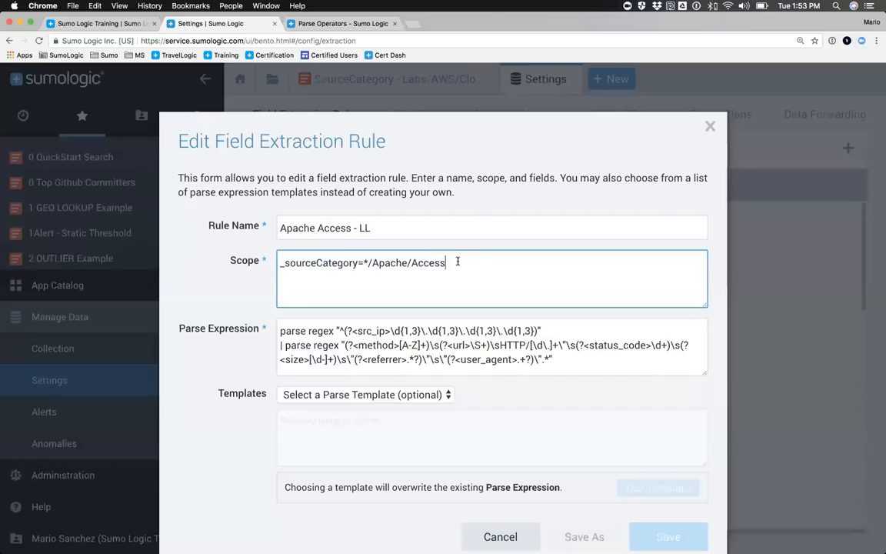
pyautogui.doubleClick(333, 264)
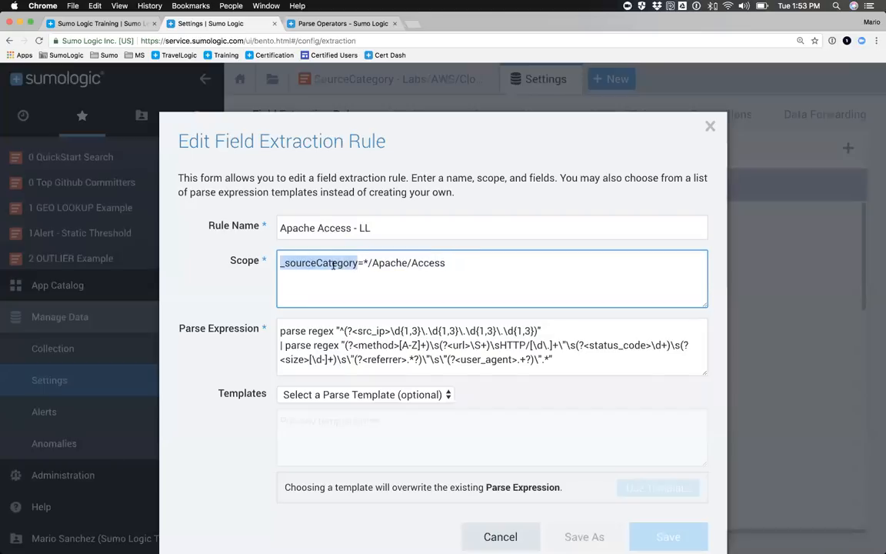
pyautogui.moveTo(365, 263); pyautogui.dragTo(452, 263)
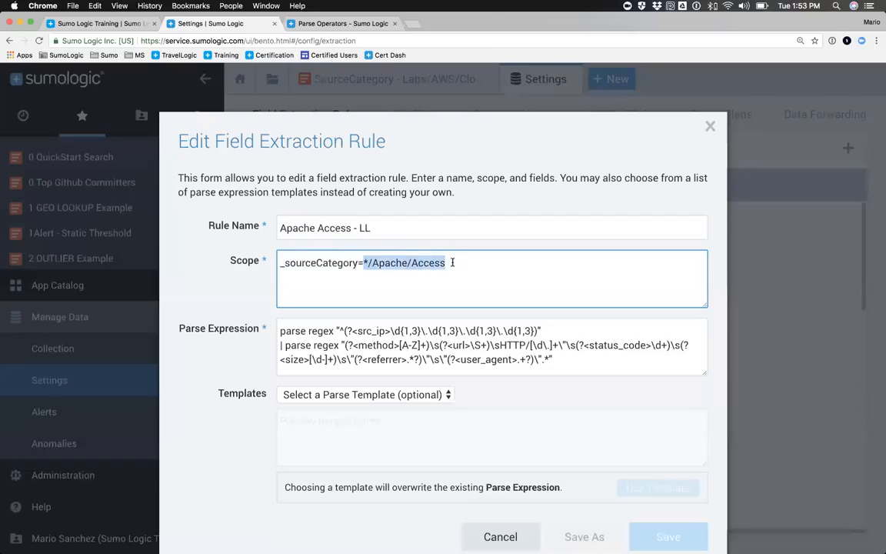
# Step: Examine the rule's parse expression and its field names: src_ip, method, url, status_code, size, referrer and user_agent
pyautogui.click(281, 331)
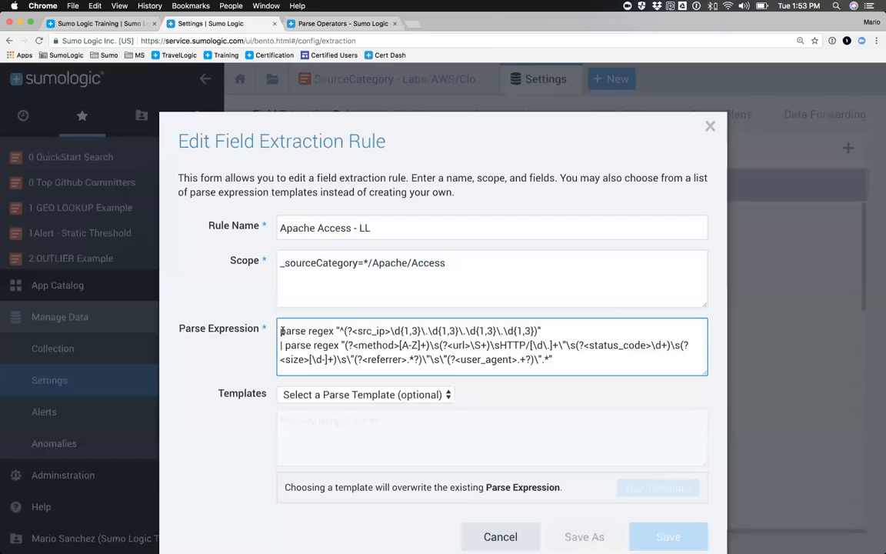
pyautogui.moveTo(281, 331); pyautogui.dragTo(563, 362)
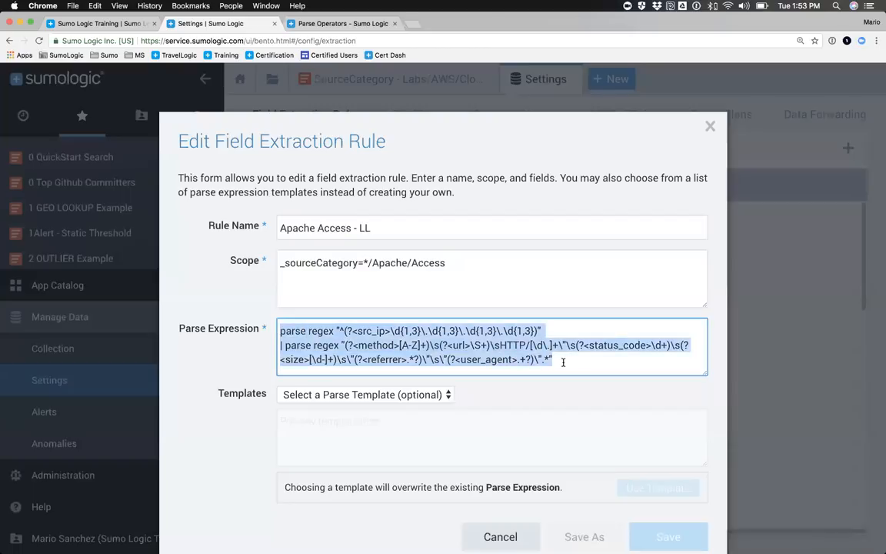
pyautogui.click(353, 331)
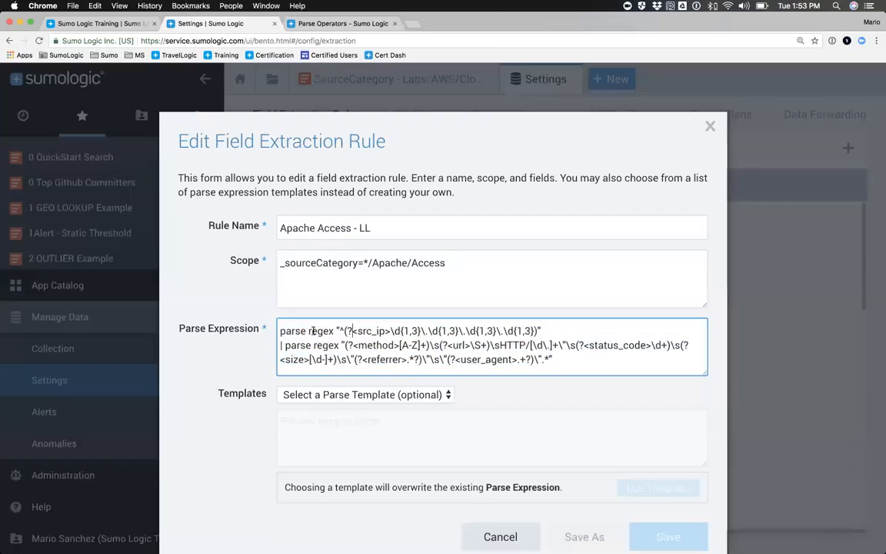
pyautogui.moveTo(276, 331); pyautogui.dragTo(542, 331)
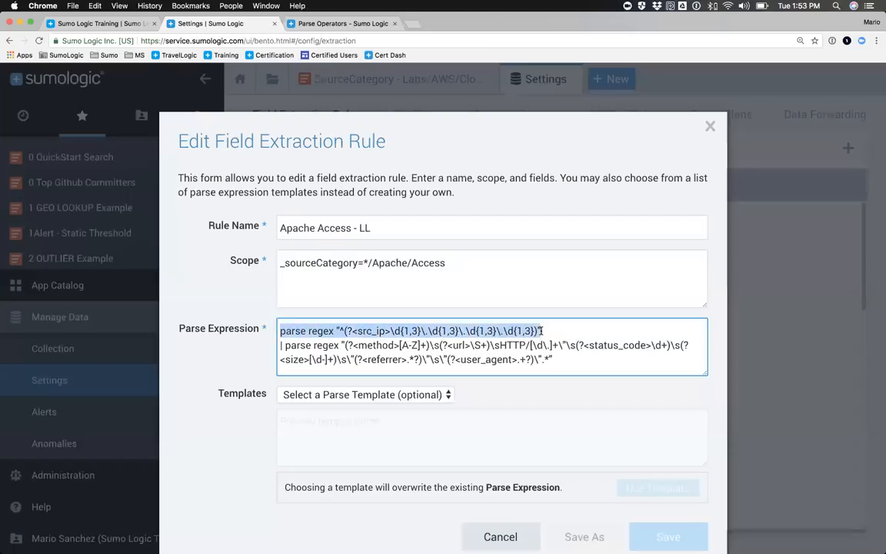
pyautogui.doubleClick(363, 345)
pyautogui.doubleClick(459, 345)
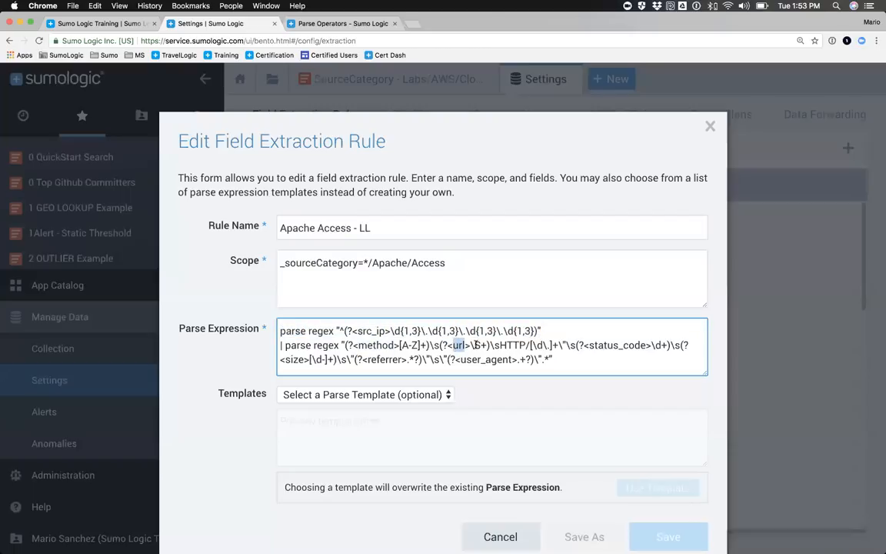
pyautogui.doubleClick(616, 345)
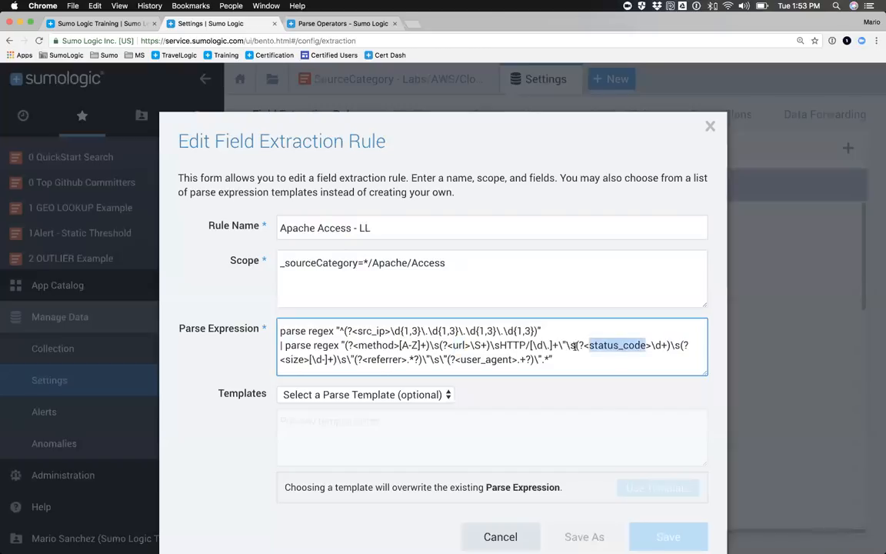
pyautogui.doubleClick(294, 359)
pyautogui.doubleClick(377, 360)
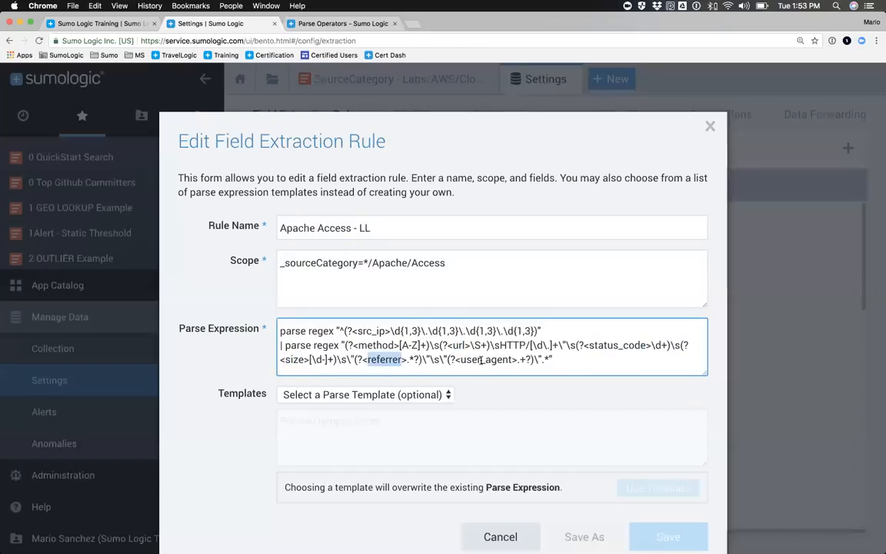
pyautogui.doubleClick(483, 359)
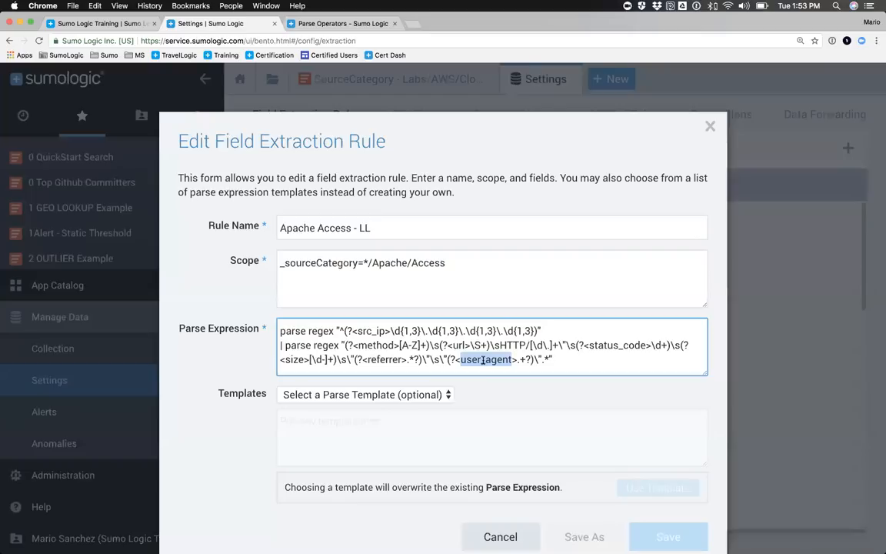
# Step: Review the full parse expression against the rule's scope, and close the rule without saving
pyautogui.moveTo(559, 357); pyautogui.dragTo(286, 322)
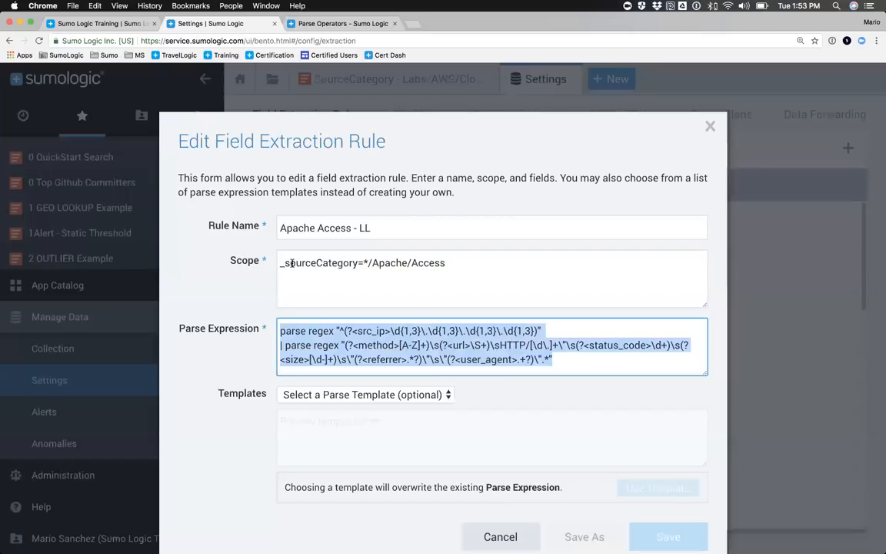
pyautogui.moveTo(279, 263); pyautogui.dragTo(446, 263)
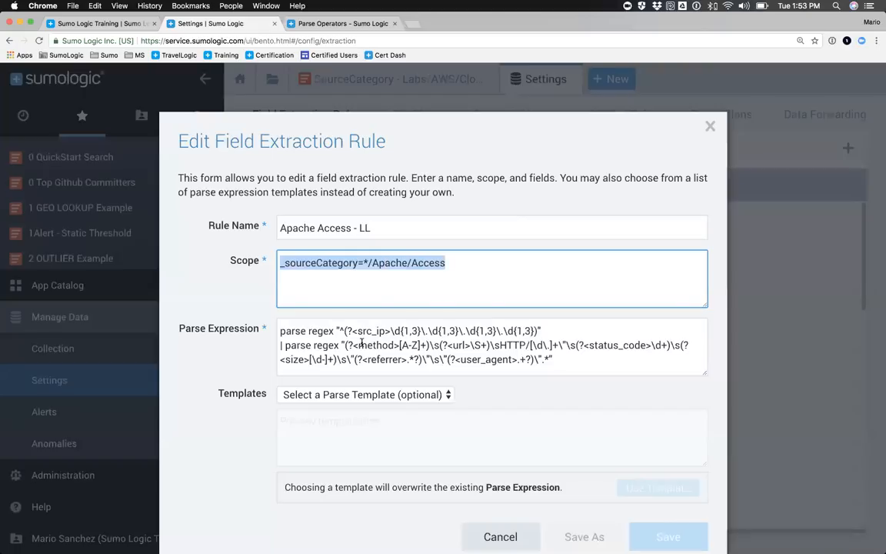
pyautogui.click(710, 129)
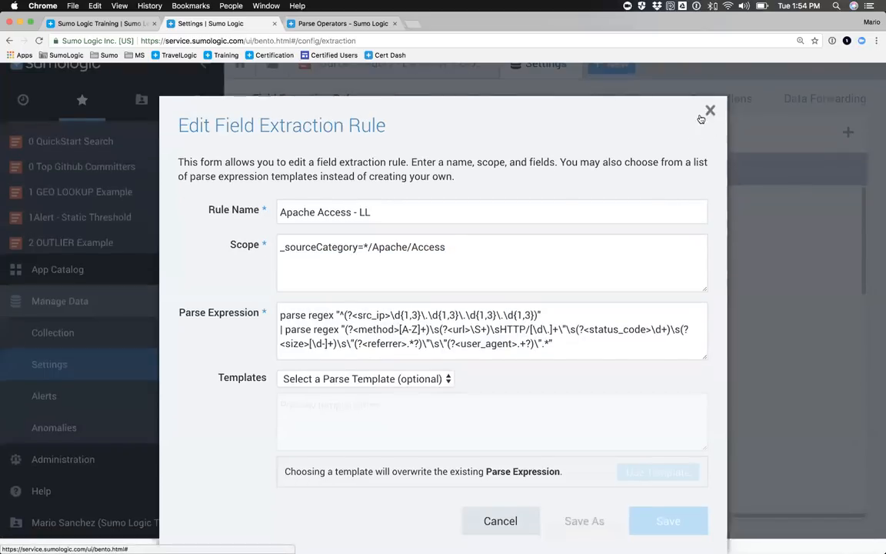
pyautogui.click(710, 111)
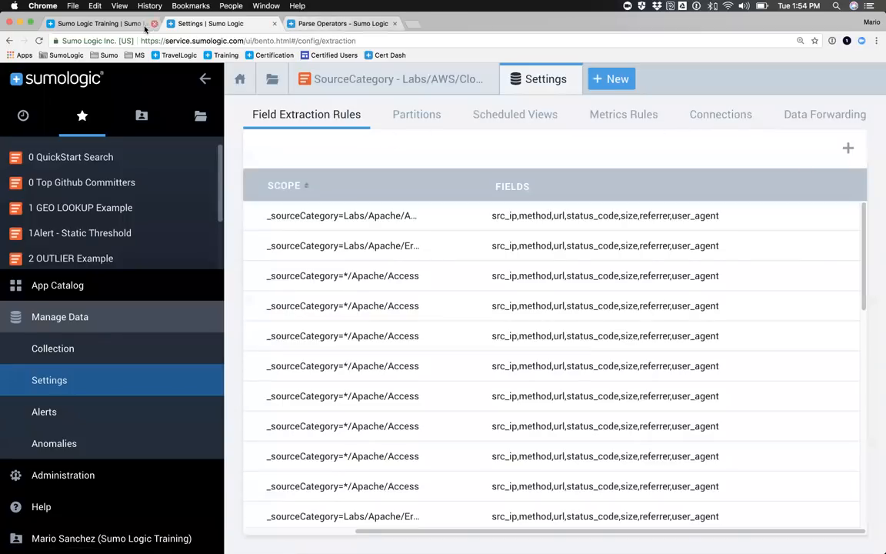
# Step: Replace both parse lines in the Apache access query with | count by status_code and run the search
pyautogui.click(367, 87)
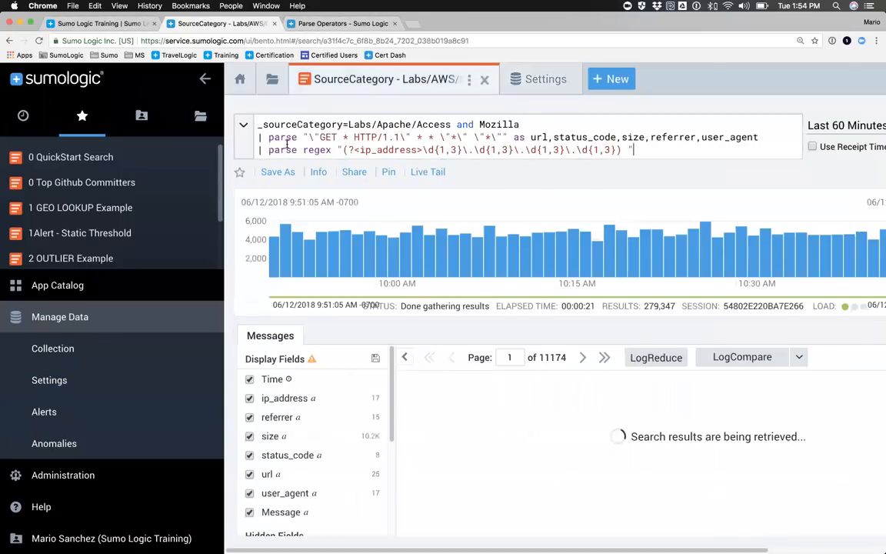
pyautogui.moveTo(257, 137); pyautogui.dragTo(641, 150)
pyautogui.press('BackSpace')
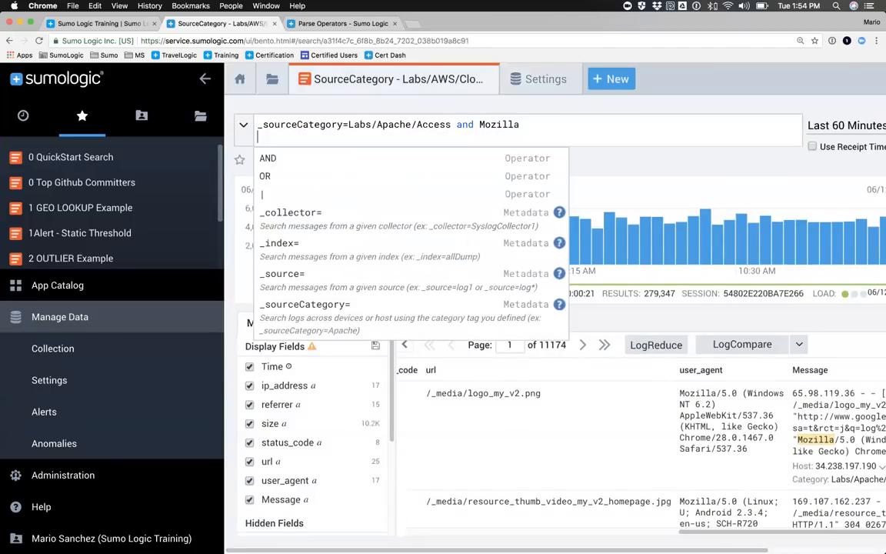
pyautogui.write('| ')
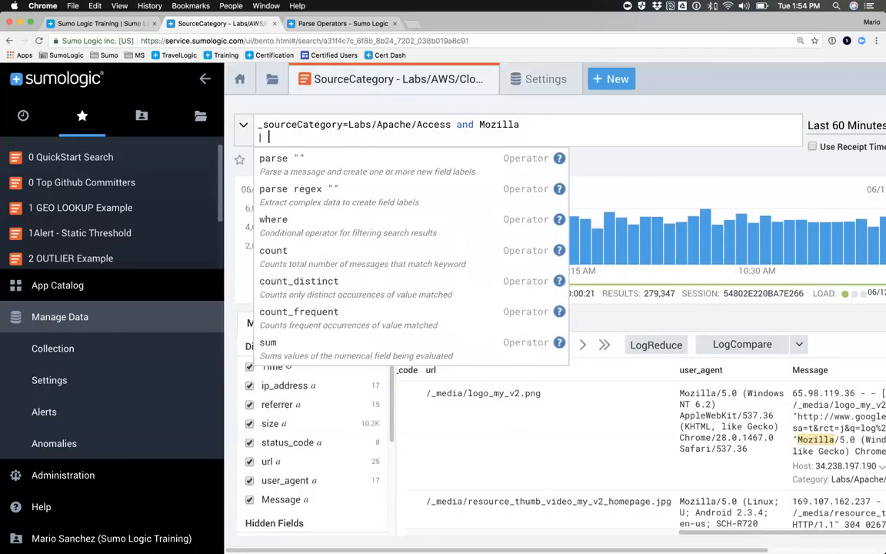
pyautogui.write('count by stat')
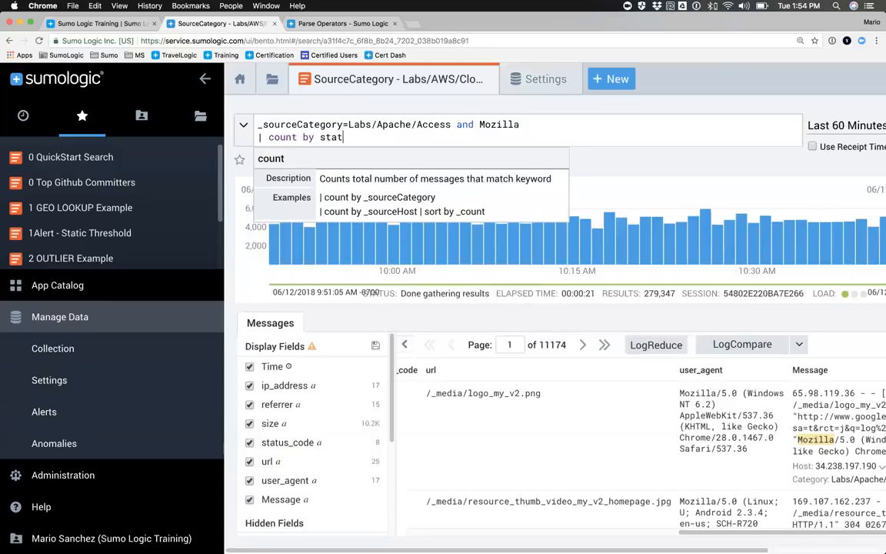
pyautogui.write('us_code')
pyautogui.press('Return')
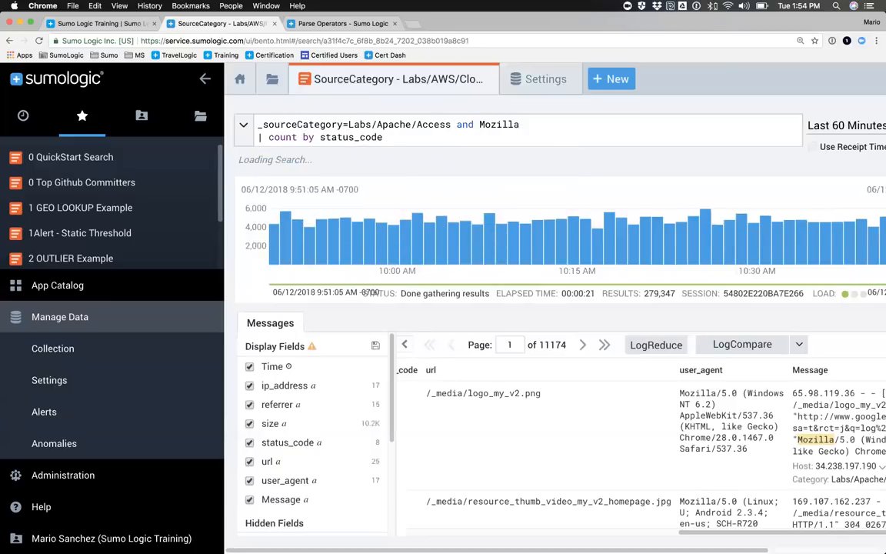
# Step: Collapse the side navigation and review the count by status_code line against the aggregate results
pyautogui.doubleClick(356, 137)
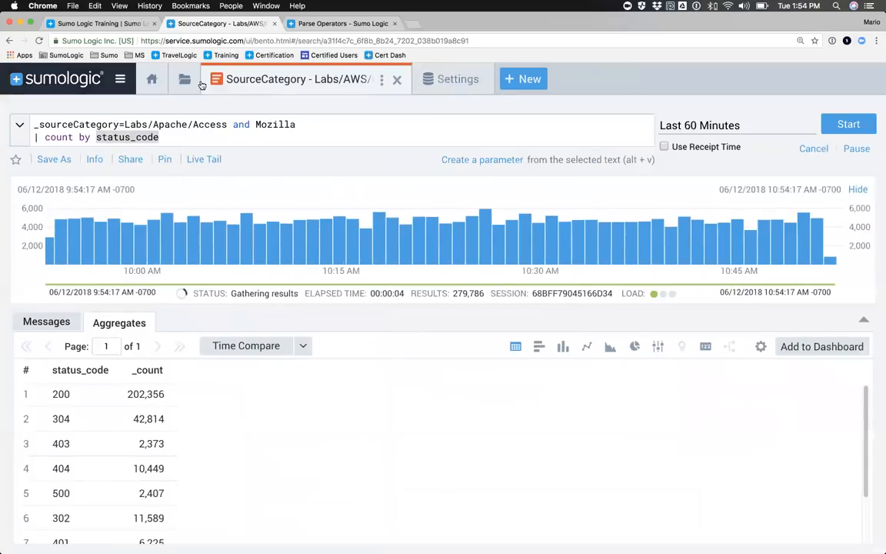
pyautogui.click(203, 78)
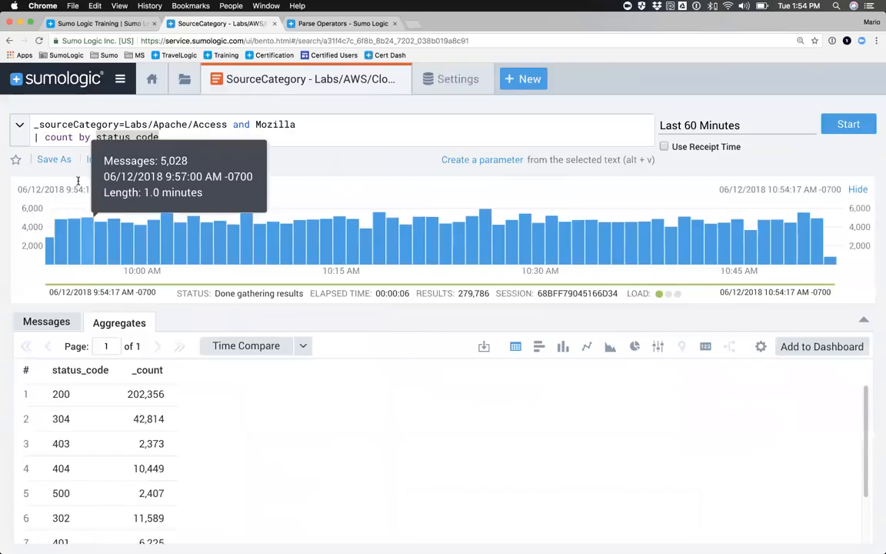
pyautogui.click(128, 138)
pyautogui.moveTo(161, 138); pyautogui.dragTo(30, 138)
pyautogui.click(32, 138)
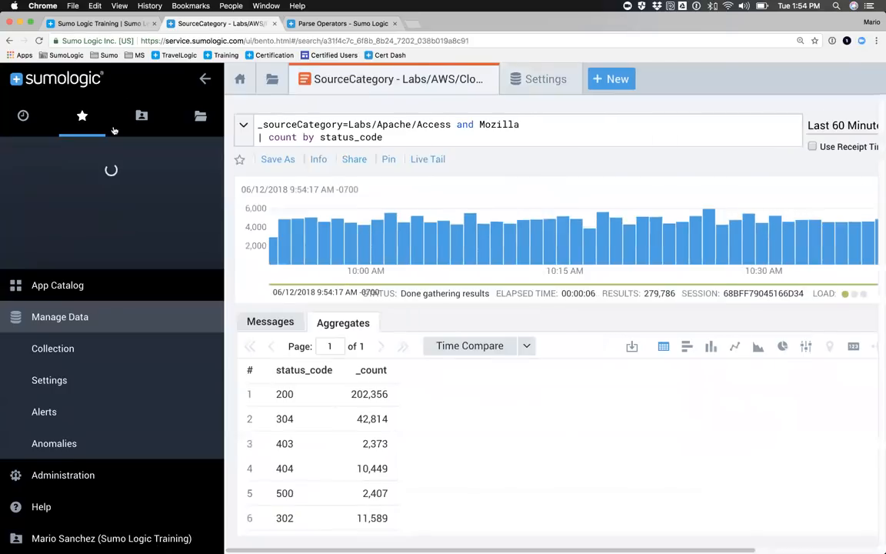
# Step: Review the scope and full parse expression of the Apache Access - LL rule in the Field Extraction Rules settings
pyautogui.click(120, 78)
pyautogui.moveTo(49, 383)
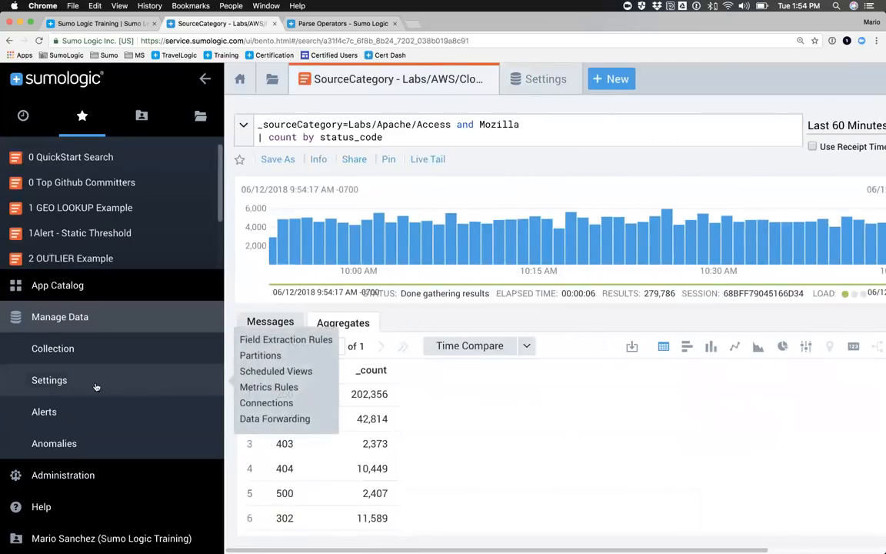
pyautogui.click(515, 78)
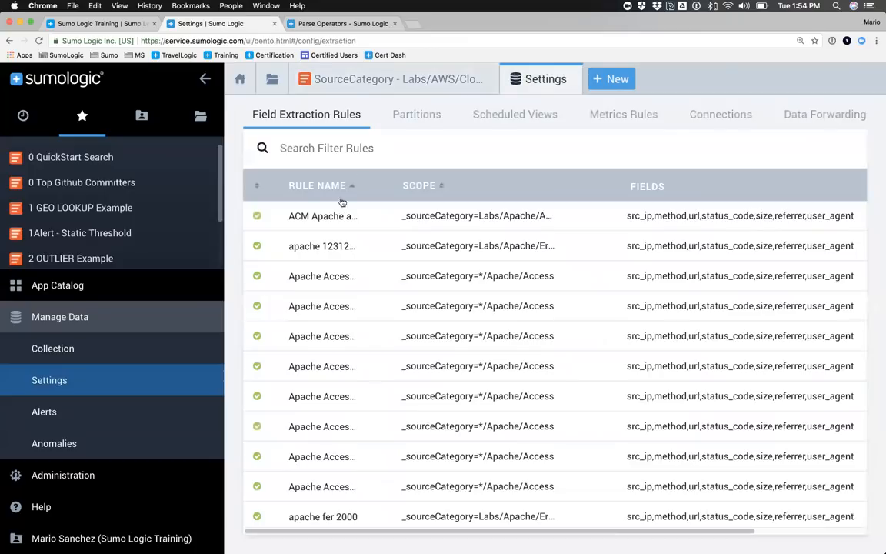
pyautogui.click(339, 307)
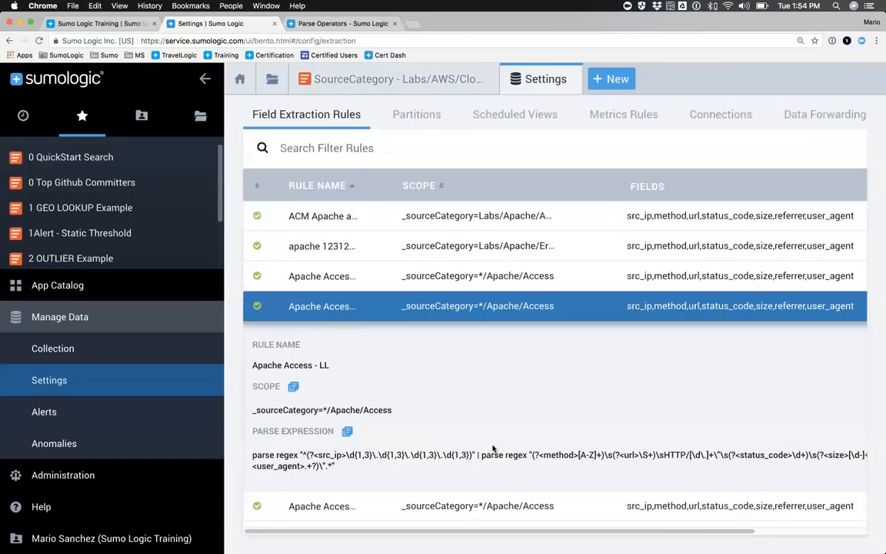
pyautogui.hscroll(4, 493, 449)
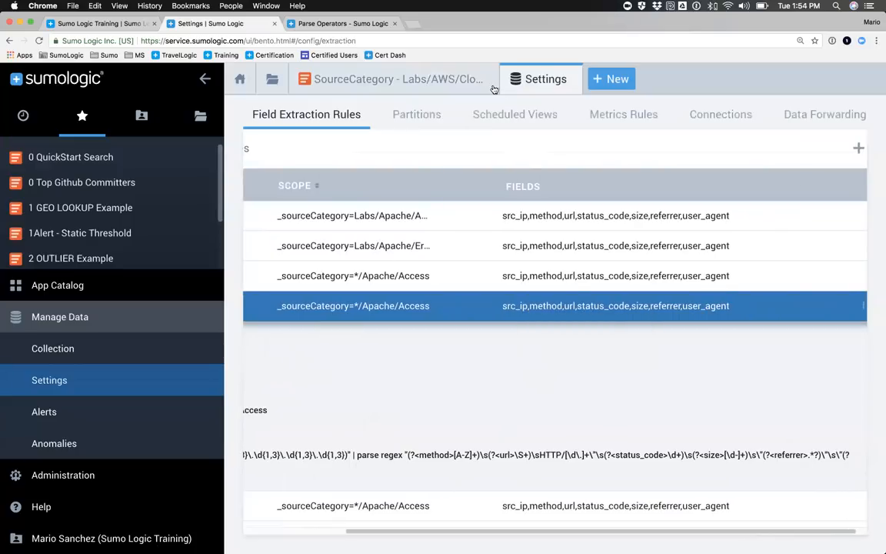
# Step: Comment out the count by status_code line in the Apache access query with // and run the search
pyautogui.click(399, 82)
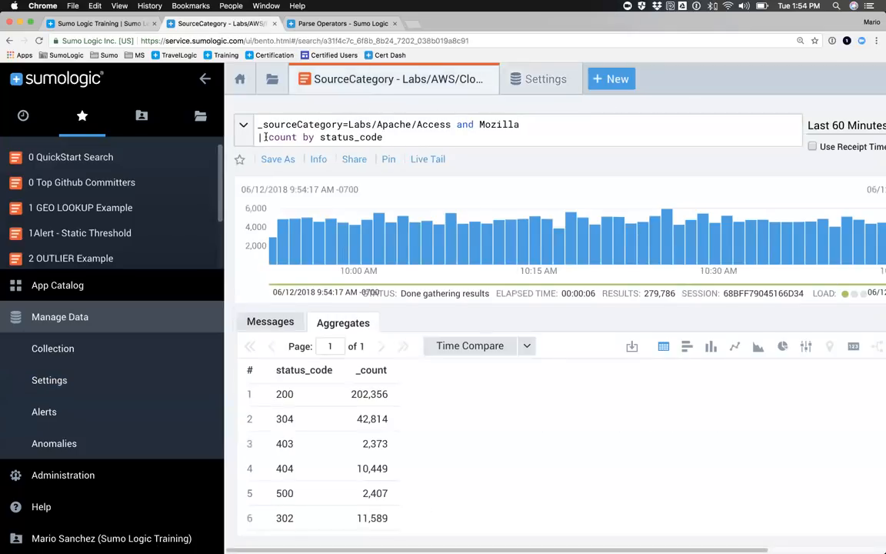
pyautogui.click(258, 137)
pyautogui.write('//')
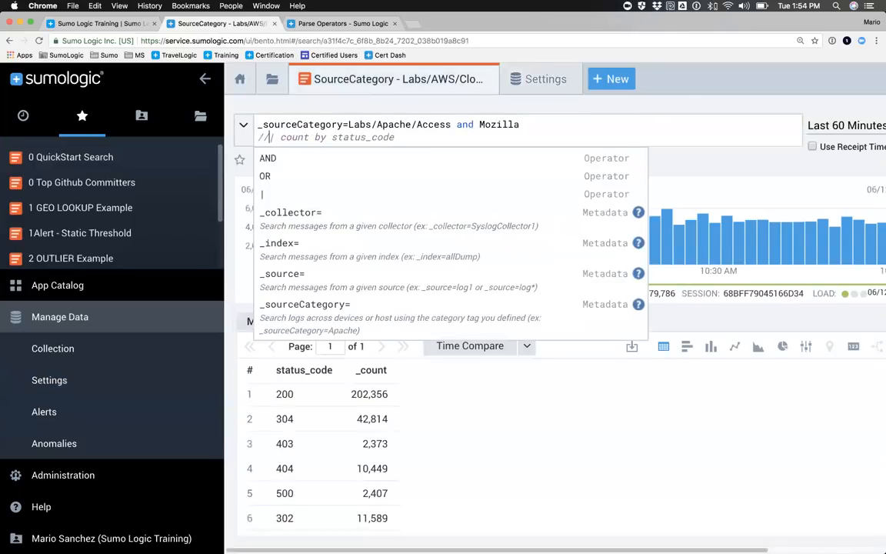
pyautogui.press('Return')
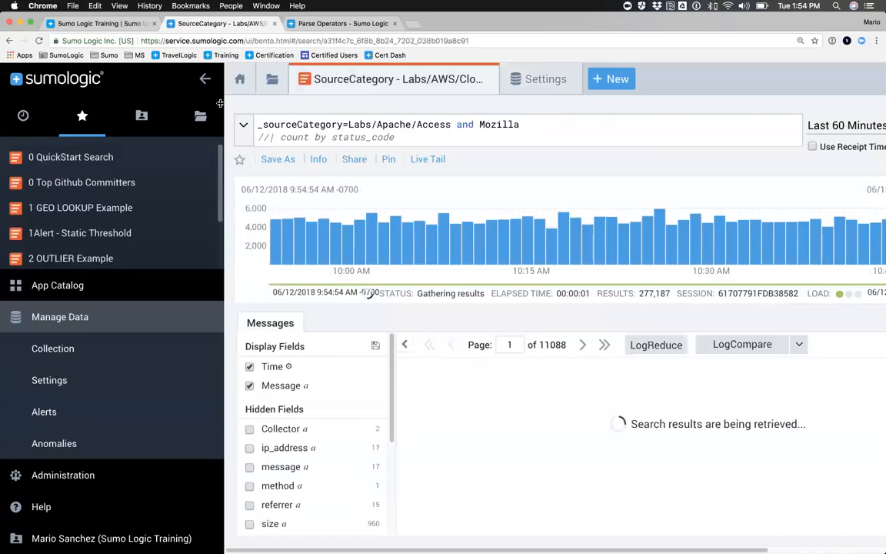
# Step: Examine the hidden fields extracted for the messages, including method, referrer, size, src_ip, status_code and url
pyautogui.click(206, 81)
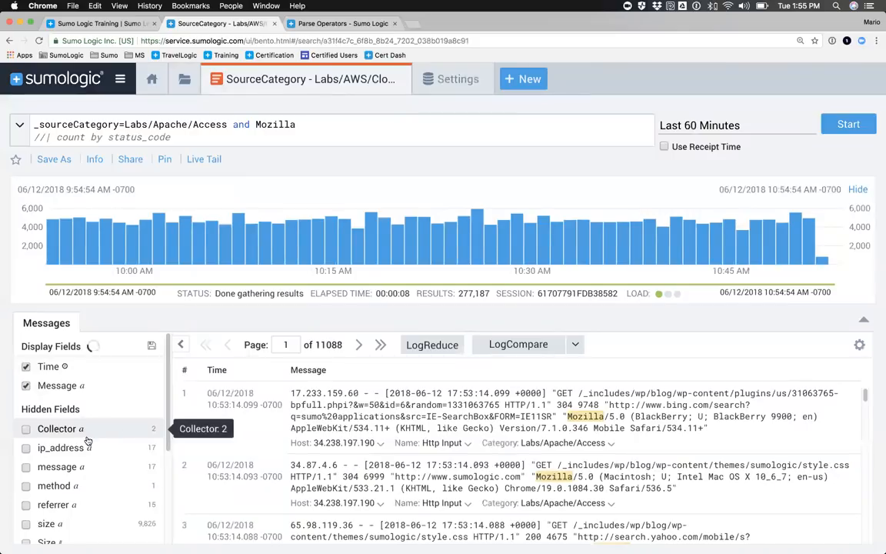
pyautogui.scroll(-2, 84, 431)
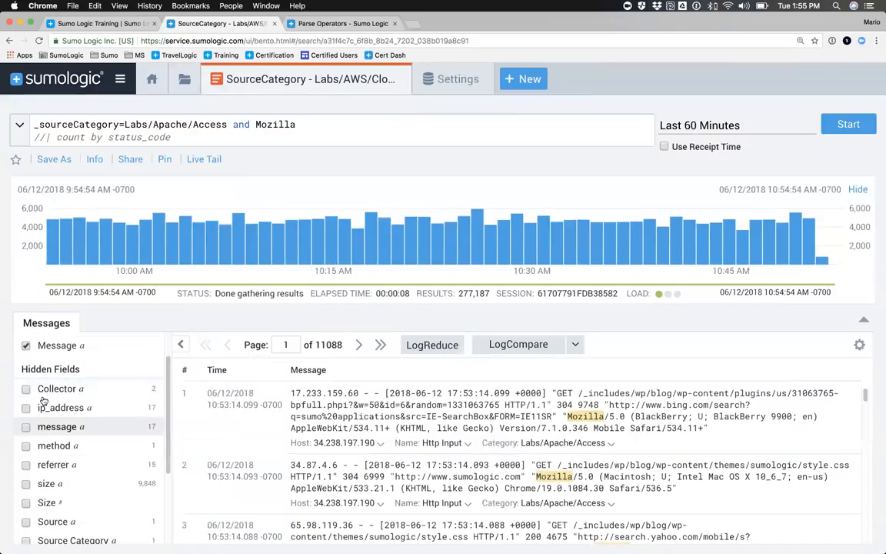
pyautogui.scroll(-1, 46, 396)
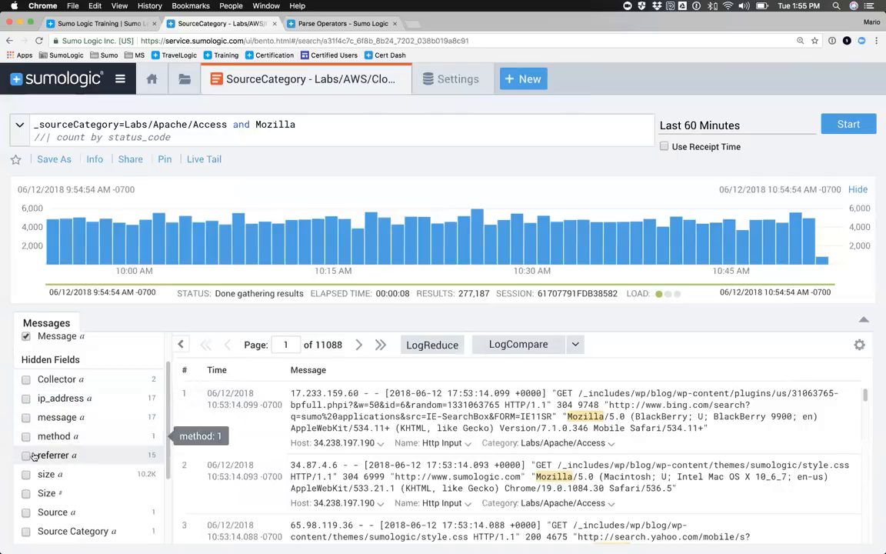
pyautogui.scroll(-3, 61, 480)
pyautogui.scroll(-1, 64, 482)
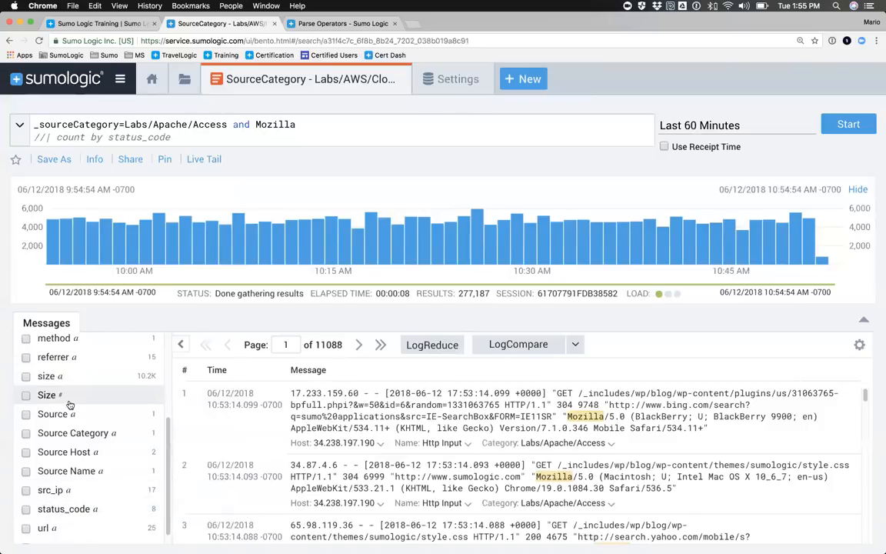
pyautogui.scroll(2, 68, 412)
pyautogui.scroll(1, 68, 413)
pyautogui.scroll(-5, 77, 454)
pyautogui.scroll(5, 77, 454)
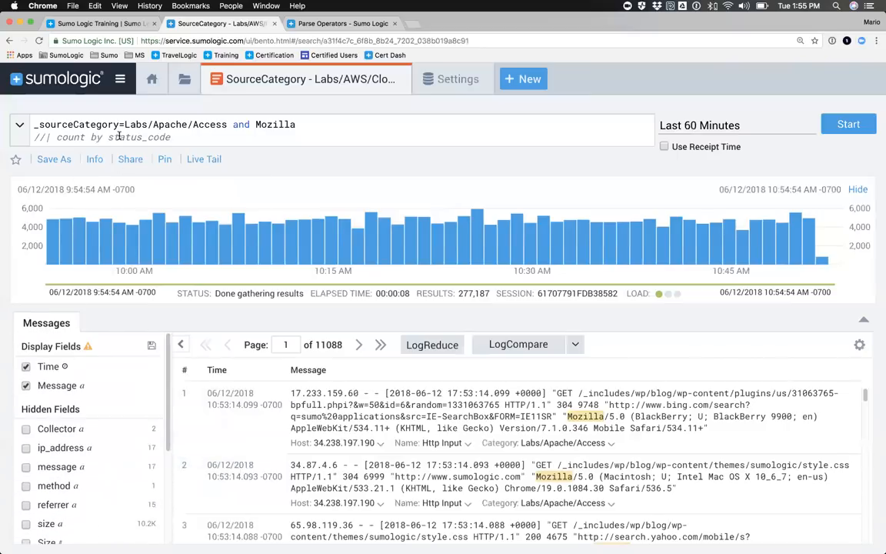
# Step: Uncomment the count by status_code line and run the search again
pyautogui.click(44, 135)
pyautogui.press('BackSpace')
pyautogui.press('BackSpace')
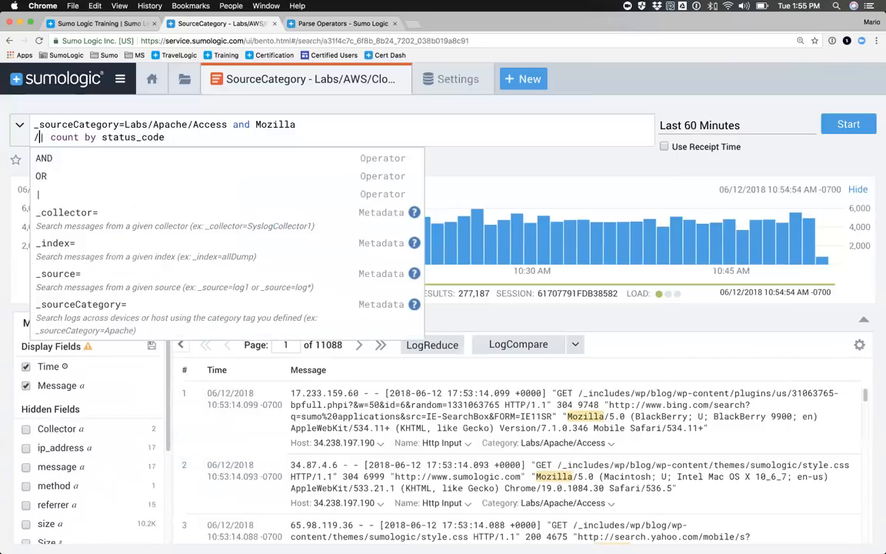
pyautogui.press('Return')
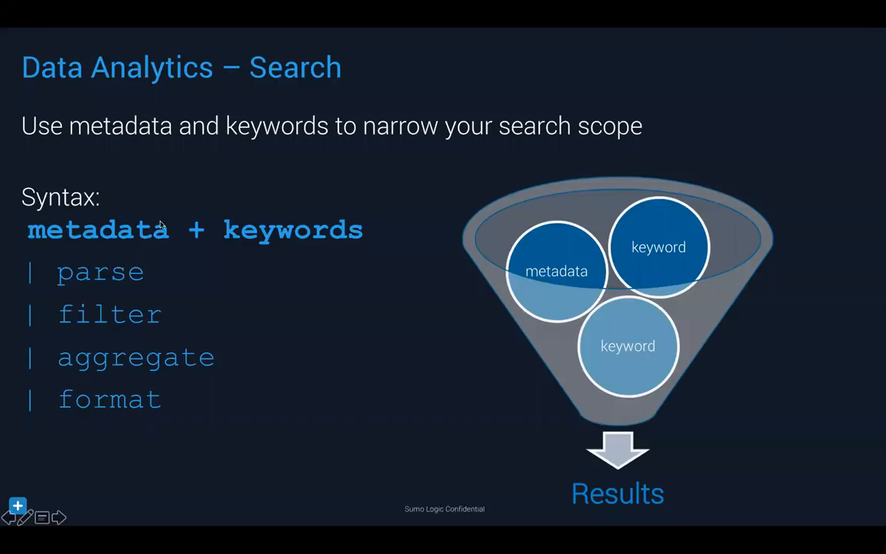
pyautogui.click(273, 240)
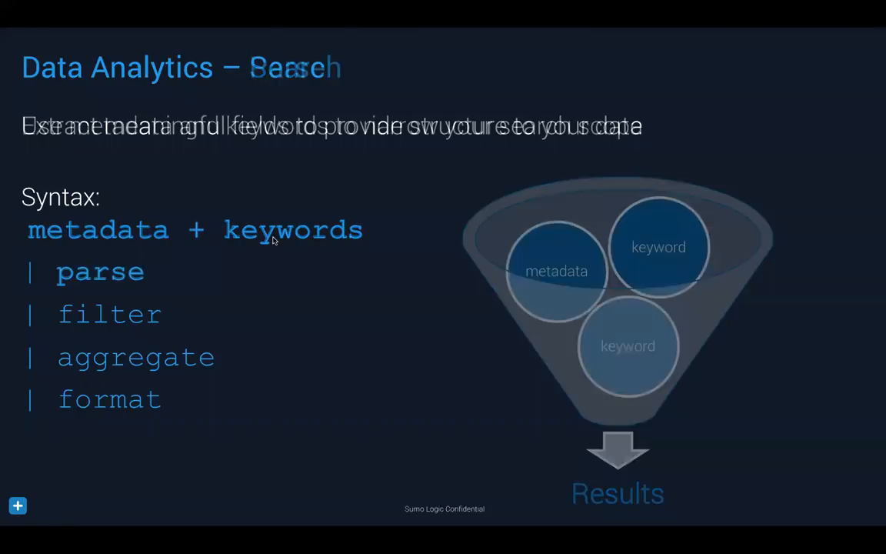
pyautogui.click(273, 240)
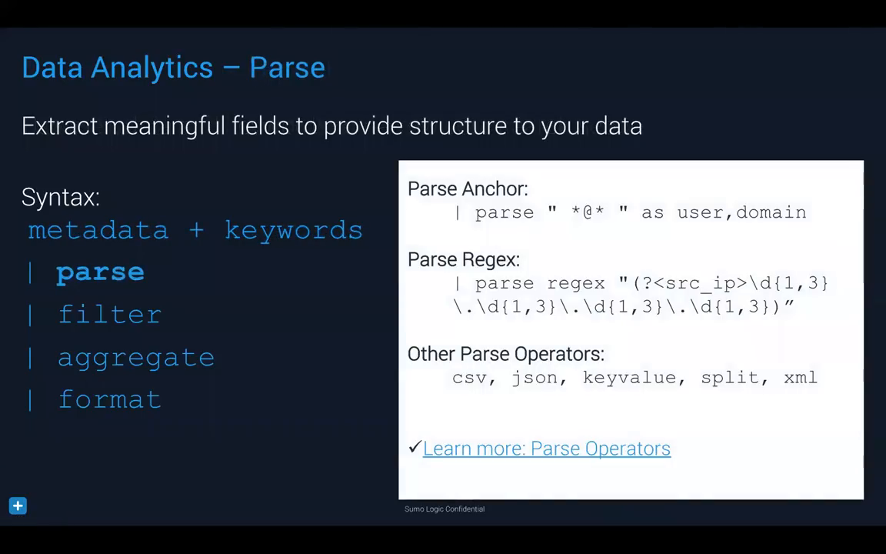
pyautogui.press('Right')
pyautogui.press('Right')
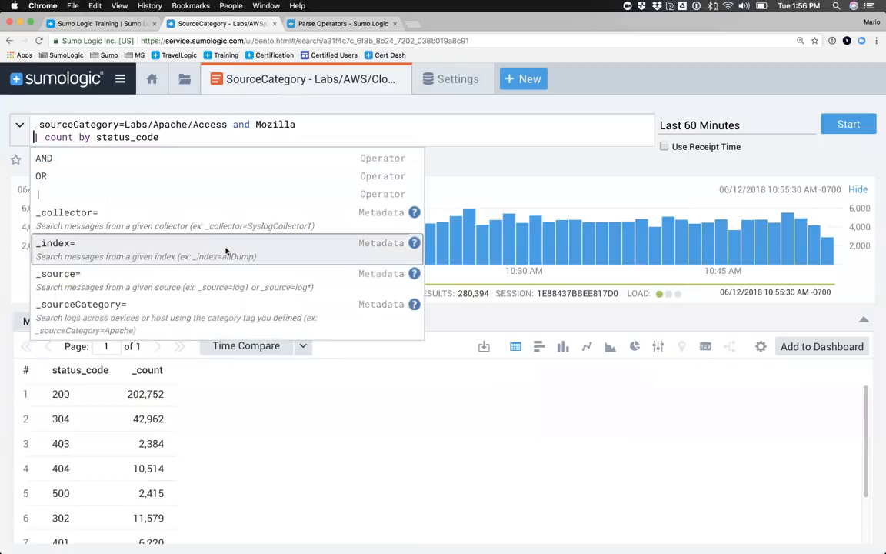
# Step: Add the line | where status_code=404 after the count by status_code line in the Apache access query and run the search
pyautogui.click(177, 143)
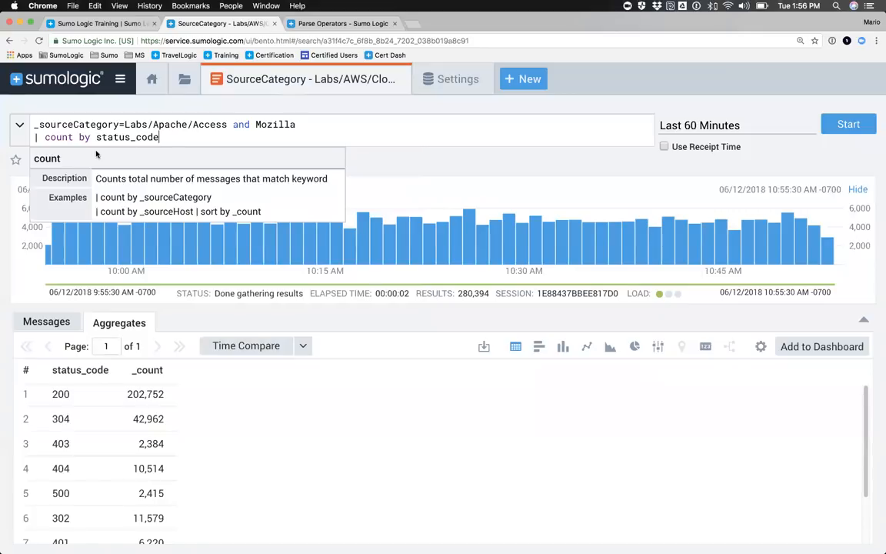
pyautogui.hotkey('shift', 'Return')
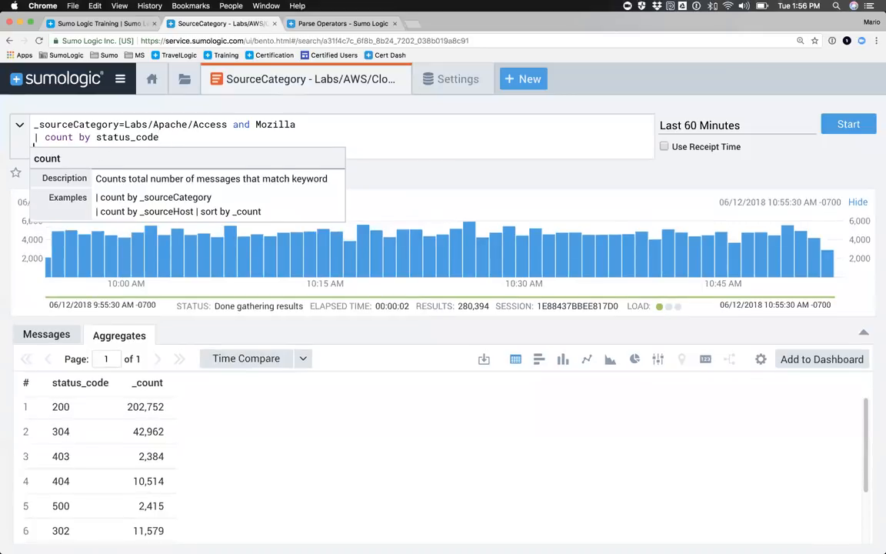
pyautogui.write('| whe')
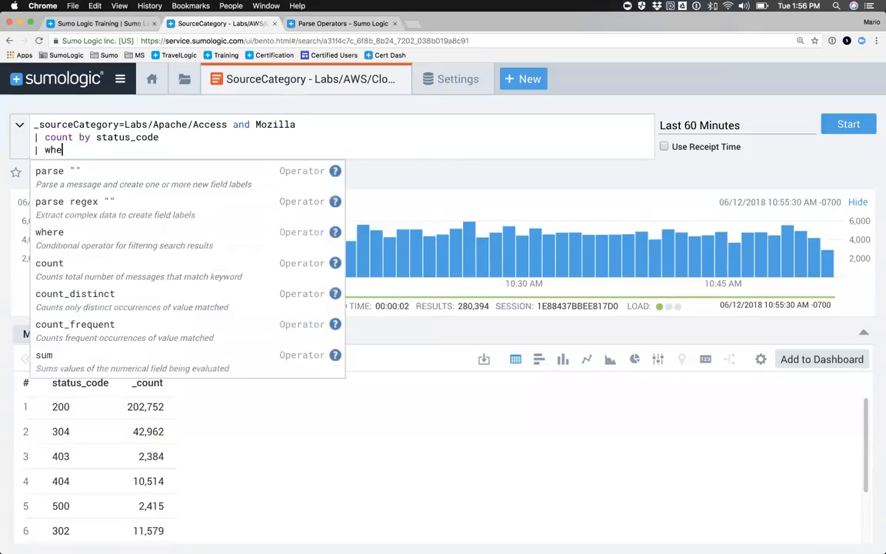
pyautogui.write('re st')
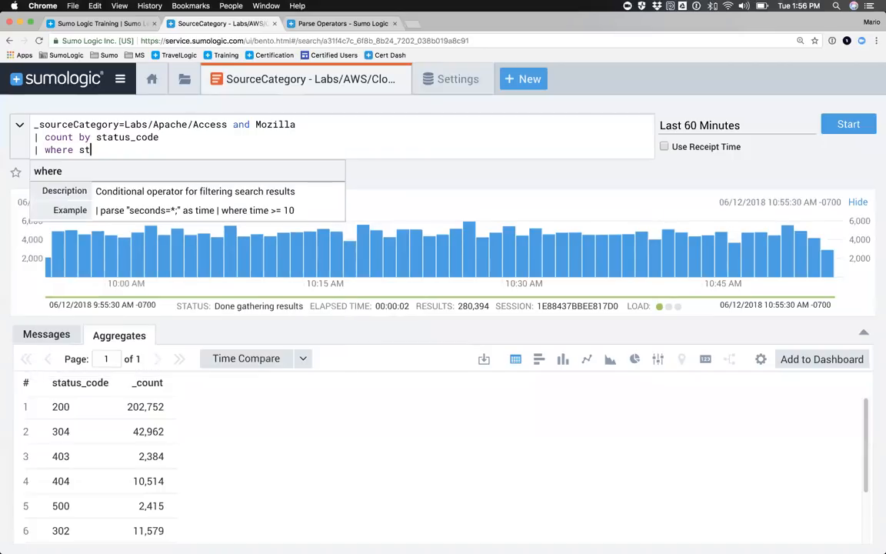
pyautogui.write('atus_code=404')
pyautogui.press('Return')
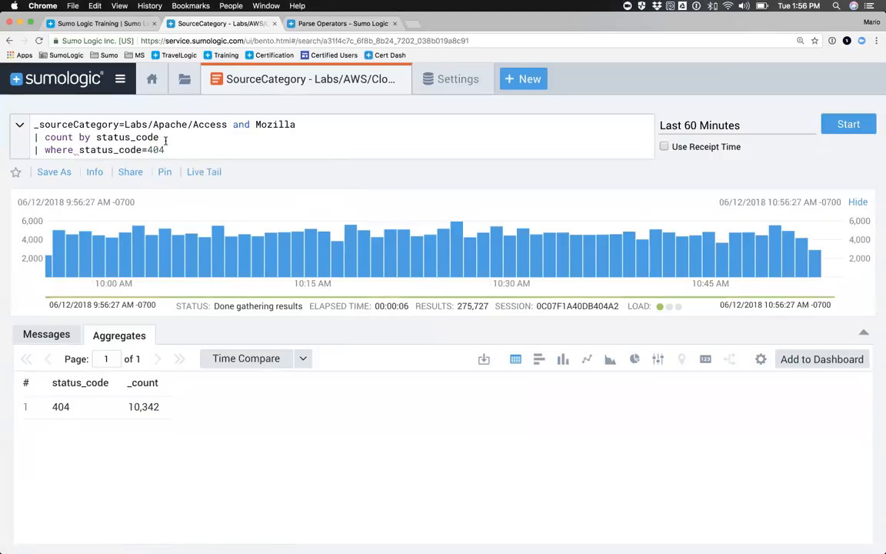
# Step: Remove the where status_code=404 line from the query
pyautogui.moveTo(165, 149); pyautogui.dragTo(31, 152)
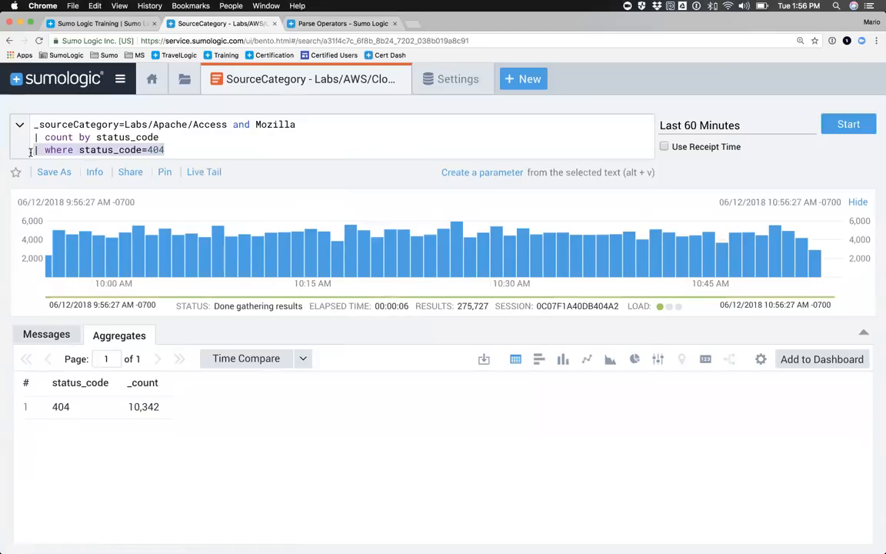
pyautogui.click(306, 127)
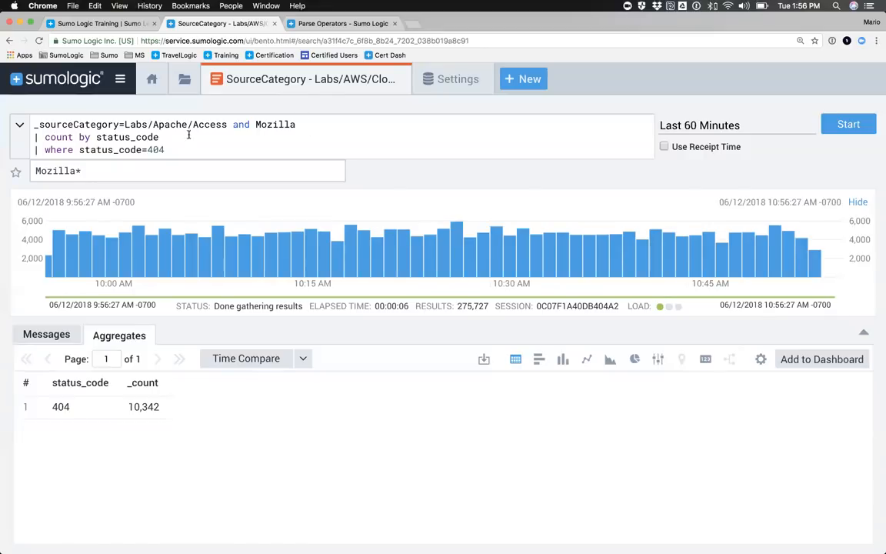
pyautogui.click(87, 150)
pyautogui.moveTo(34, 149); pyautogui.dragTo(183, 147)
pyautogui.write('| where')
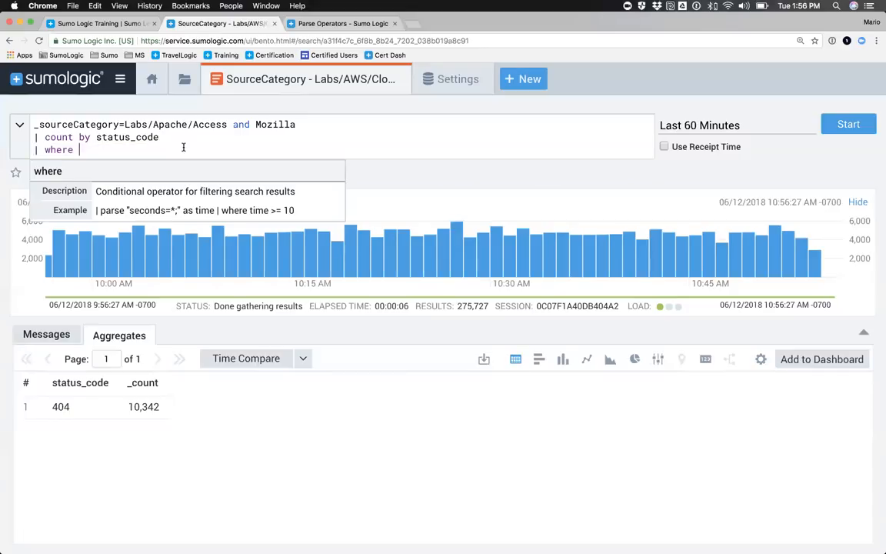
pyautogui.press('BackSpace')
pyautogui.press('BackSpace')
pyautogui.press('BackSpace')
pyautogui.press('BackSpace')
pyautogui.press('BackSpace')
pyautogui.press('BackSpace')
pyautogui.press('BackSpace')
pyautogui.press('BackSpace')
pyautogui.press('BackSpace')
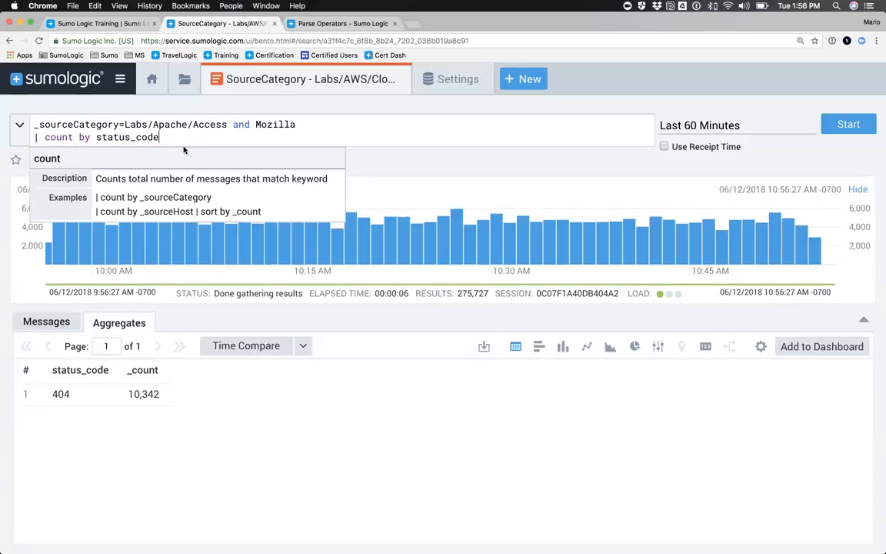
# Step: Extend the query's first line with and status_code=404 after Mozilla and run the search
pyautogui.click(305, 126)
pyautogui.write('and status')
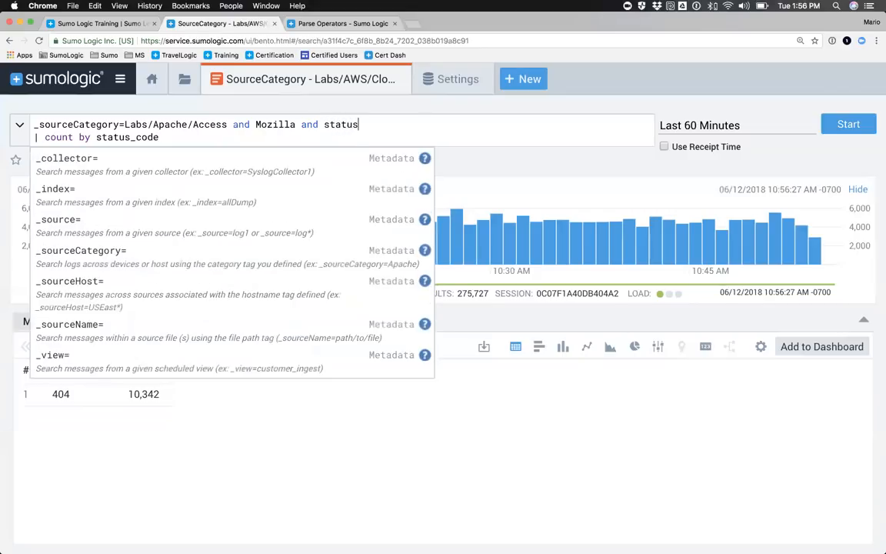
pyautogui.write('_code=404')
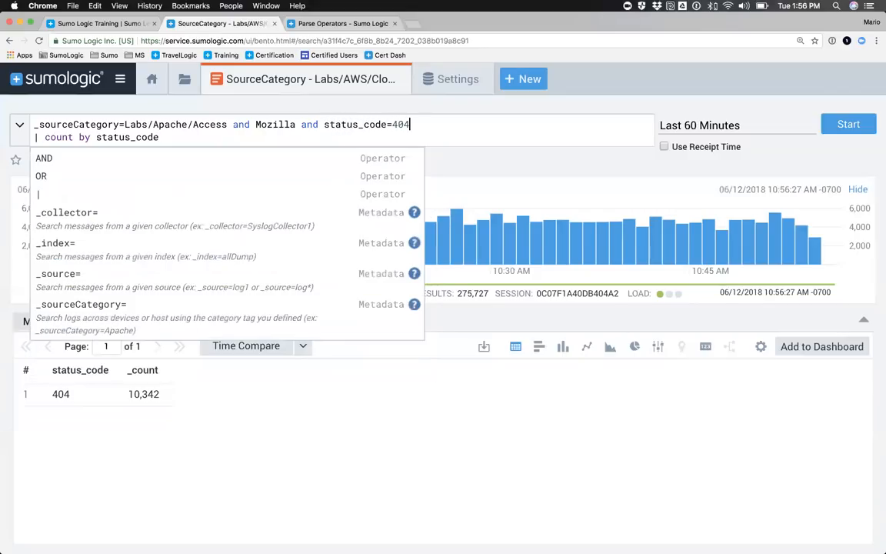
pyautogui.press('Return')
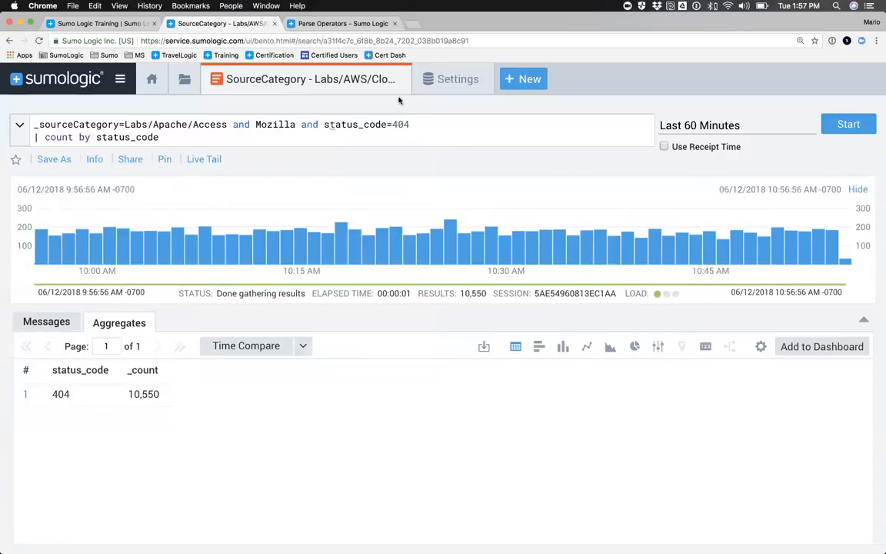
# Step: Remove the and status_code=404 condition from the query's first line and rerun the search
pyautogui.moveTo(411, 125); pyautogui.dragTo(34, 124)
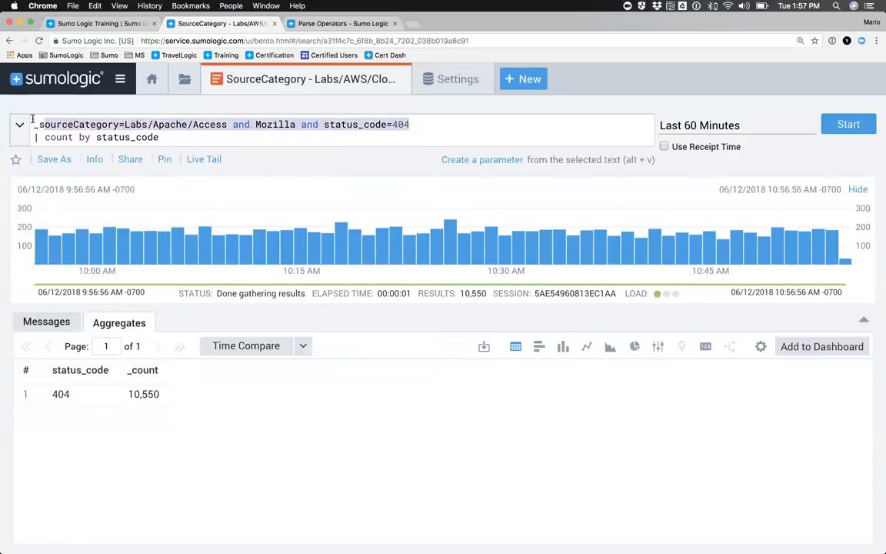
pyautogui.click(74, 137)
pyautogui.moveTo(74, 137); pyautogui.dragTo(30, 139)
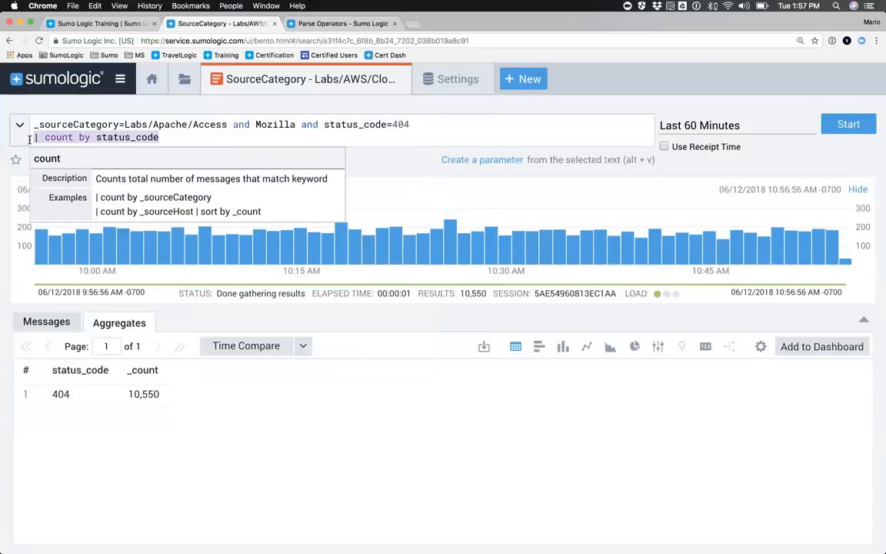
pyautogui.moveTo(300, 125); pyautogui.dragTo(424, 130)
pyautogui.press('BackSpace')
pyautogui.press('Return')
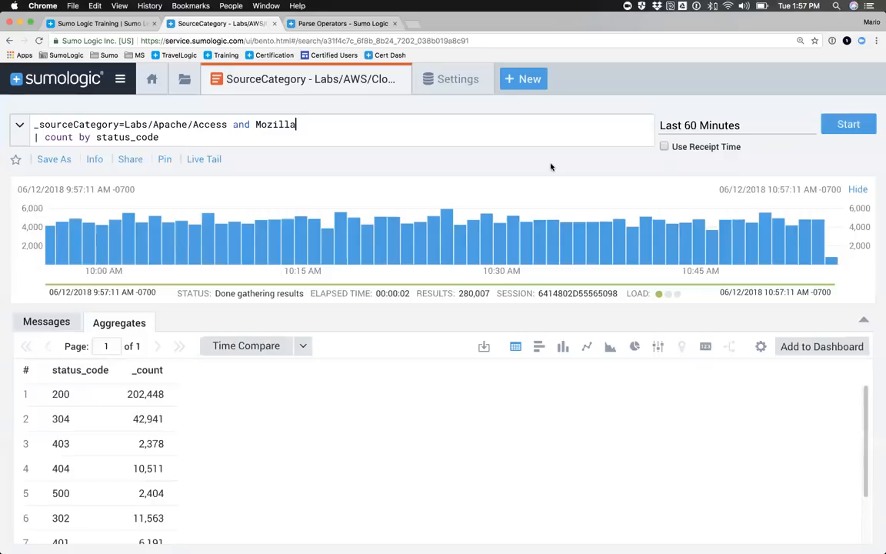
# Step: Insert the line | timeslice 5m above the count by status_code line in the query
pyautogui.press('Return')
pyautogui.write('|')
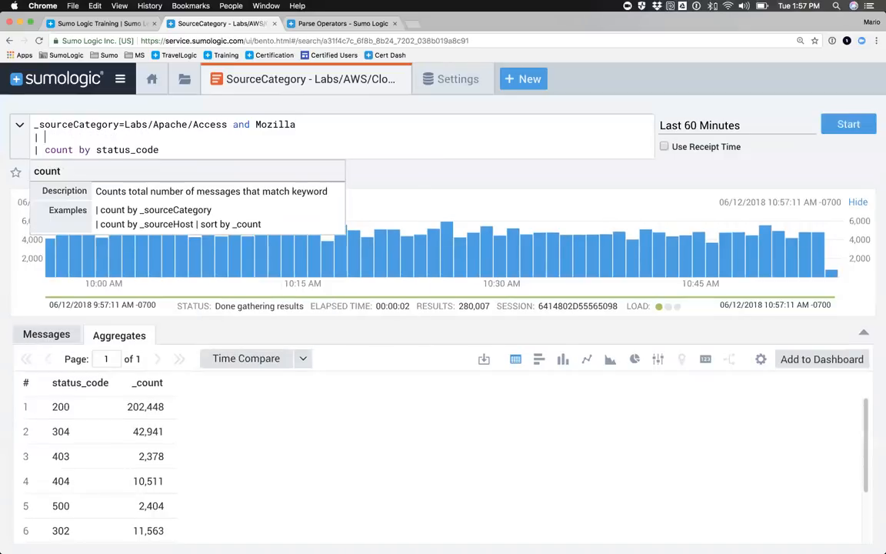
pyautogui.write(' timeslice')
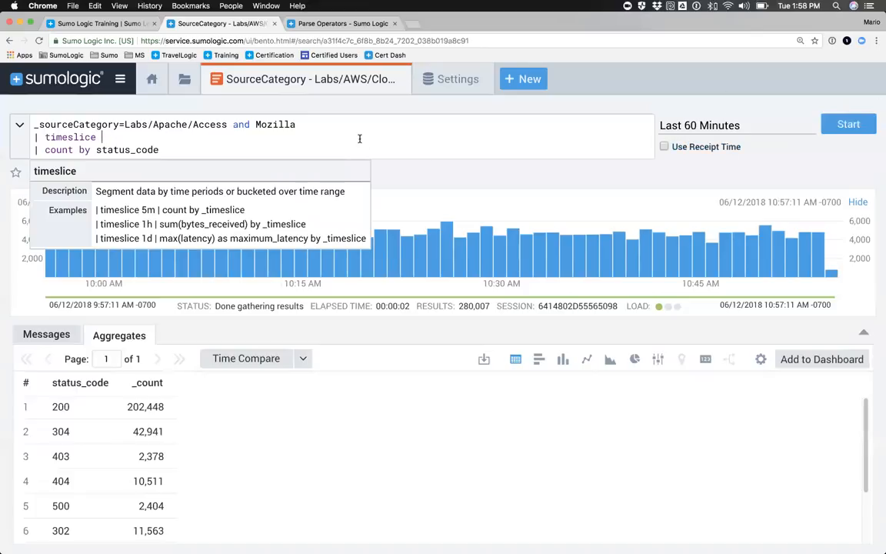
pyautogui.write('5m')
# Step: Add _timeslice as the first grouping field so the line reads | count by _timeslice, status_code
pyautogui.hotkey('alt', 'Right')
pyautogui.hotkey('alt', 'Right')
pyautogui.hotkey('alt', 'Right')
pyautogui.press('Right')
pyautogui.write('_timeslice,')
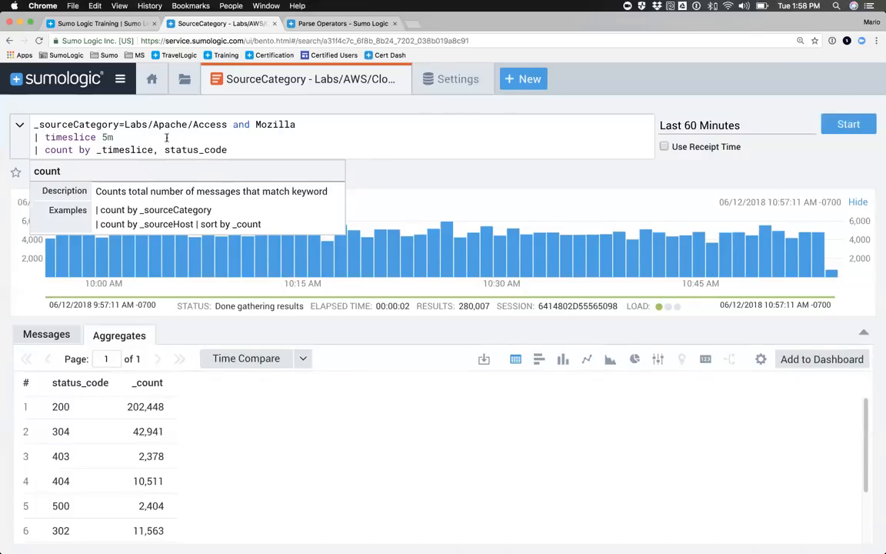
# Step: Run the query counting by _timeslice and status_code, and review the aggregate results table
pyautogui.moveTo(97, 149); pyautogui.dragTo(101, 150)
pyautogui.doubleClick(100, 150)
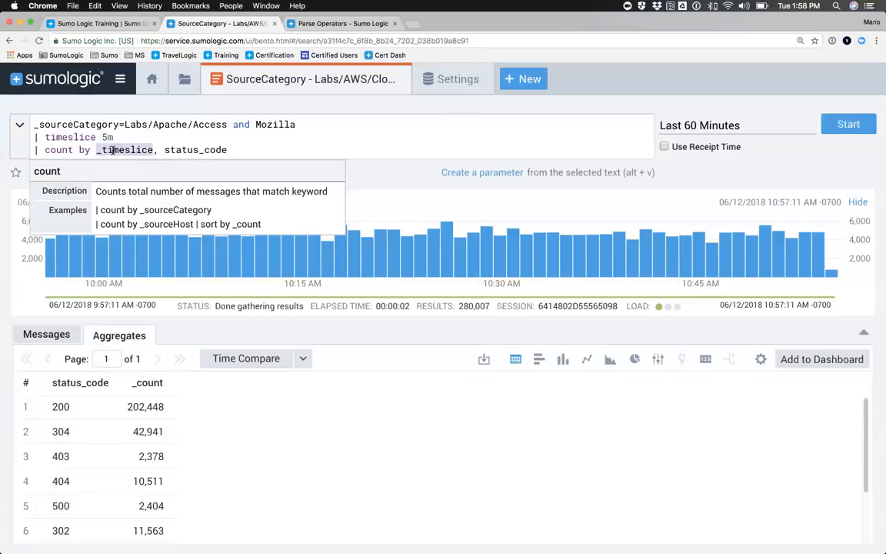
pyautogui.doubleClick(57, 150)
pyautogui.click(847, 123)
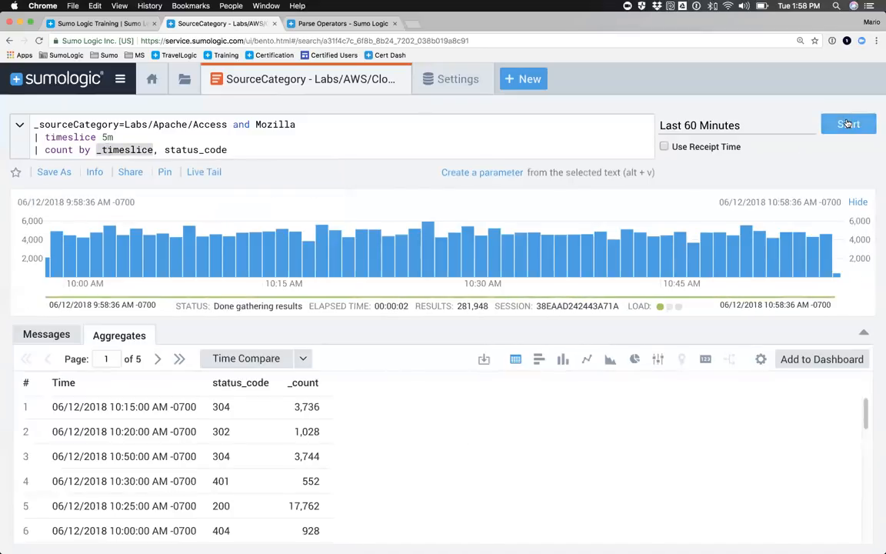
pyautogui.scroll(-1, 299, 431)
pyautogui.scroll(1, 299, 431)
pyautogui.click(863, 334)
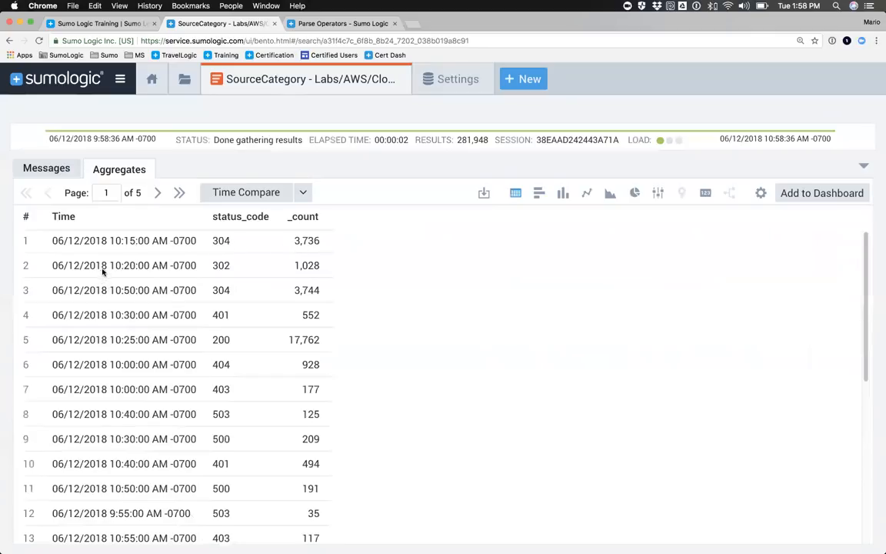
pyautogui.scroll(-5, 205, 336)
pyautogui.scroll(5, 205, 336)
pyautogui.click(864, 167)
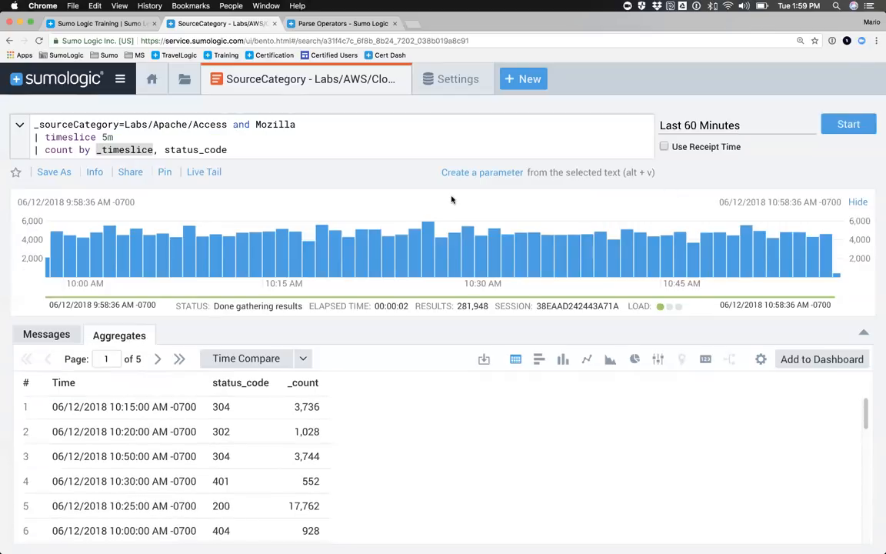
# Step: Append the line | transpose row _timeslice column status_code to the end of the query
pyautogui.click(230, 149)
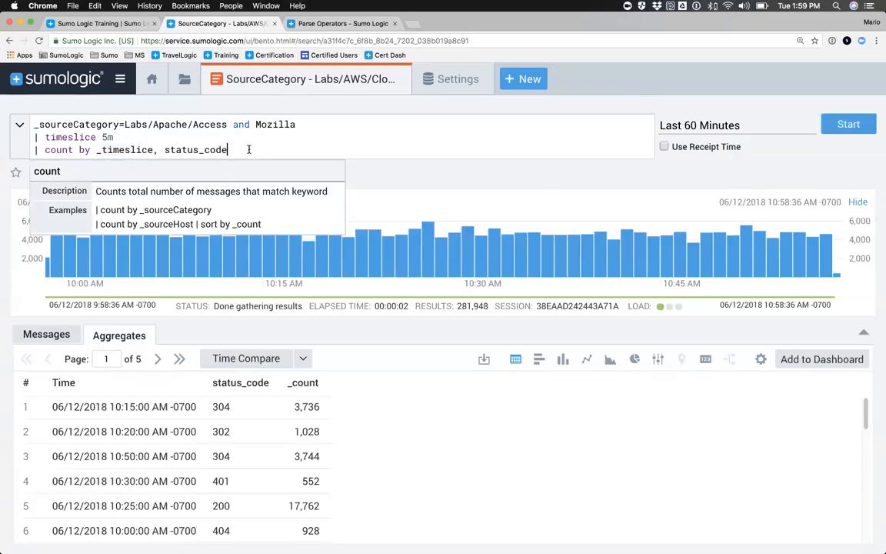
pyautogui.press('Return')
pyautogui.write('| t')
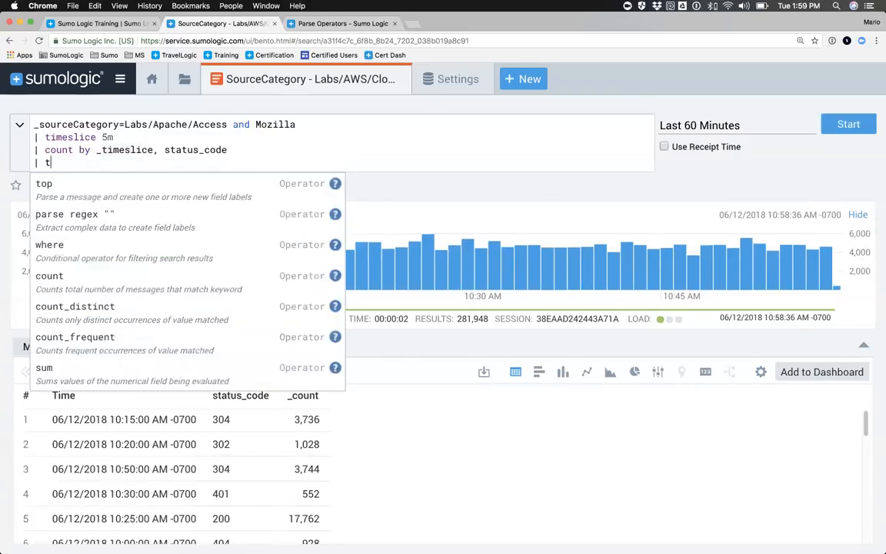
pyautogui.write('ranspose ')
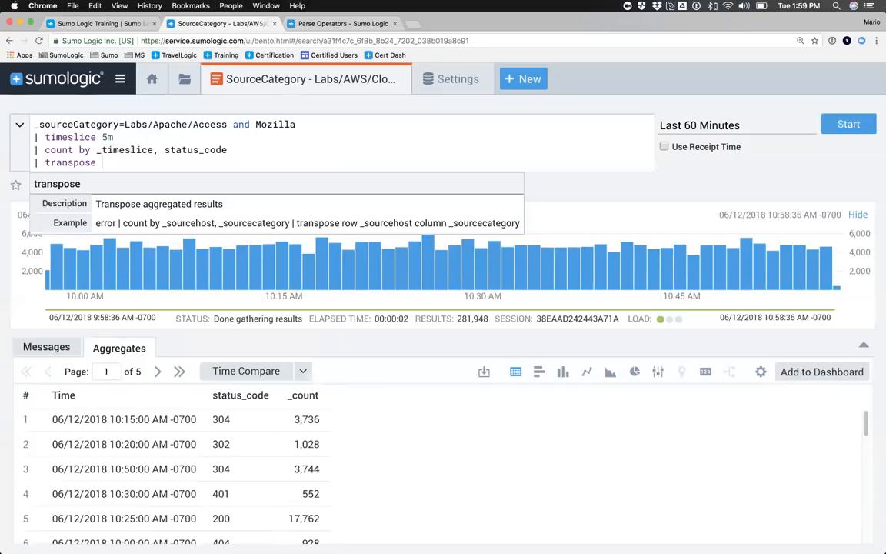
pyautogui.write('row column')
pyautogui.doubleClick(192, 150)
pyautogui.press('super+c')
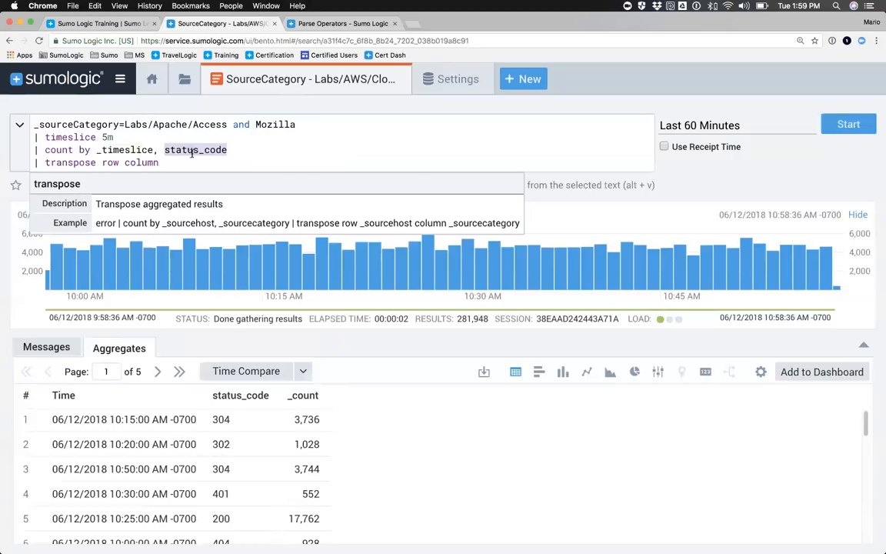
pyautogui.click(192, 159)
pyautogui.press('super+v')
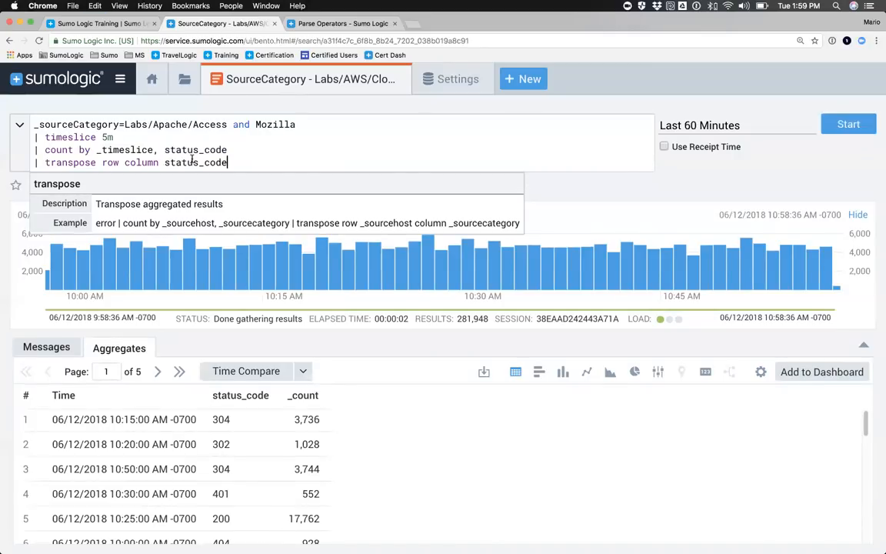
pyautogui.click(124, 162)
pyautogui.doubleClick(122, 149)
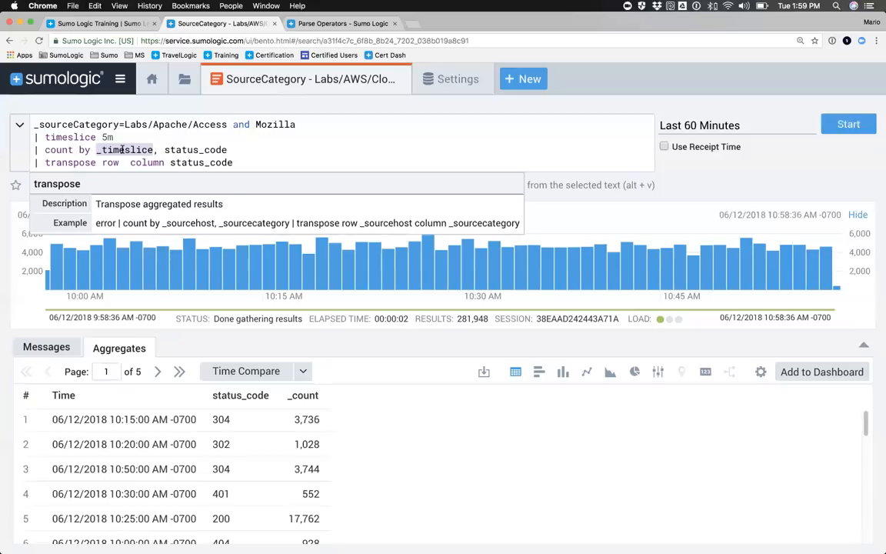
pyautogui.click(124, 163)
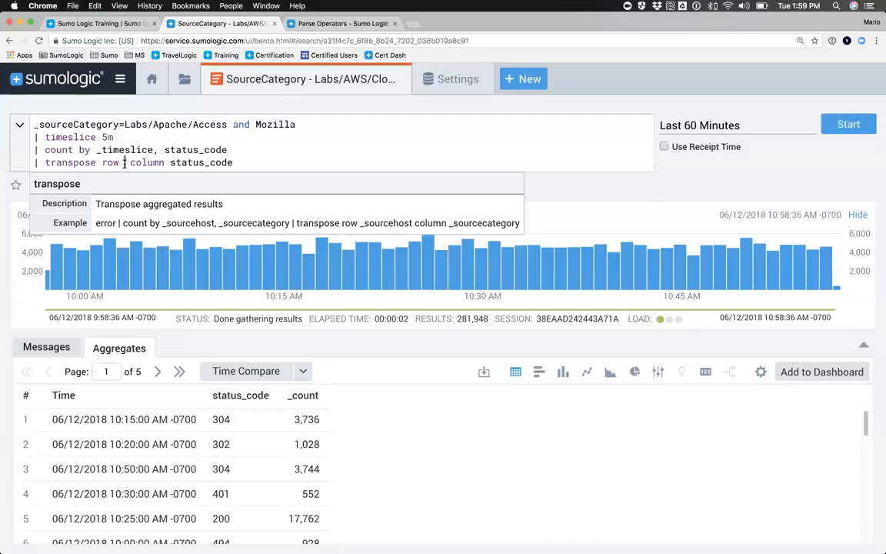
pyautogui.hotkey('alt', 'v')
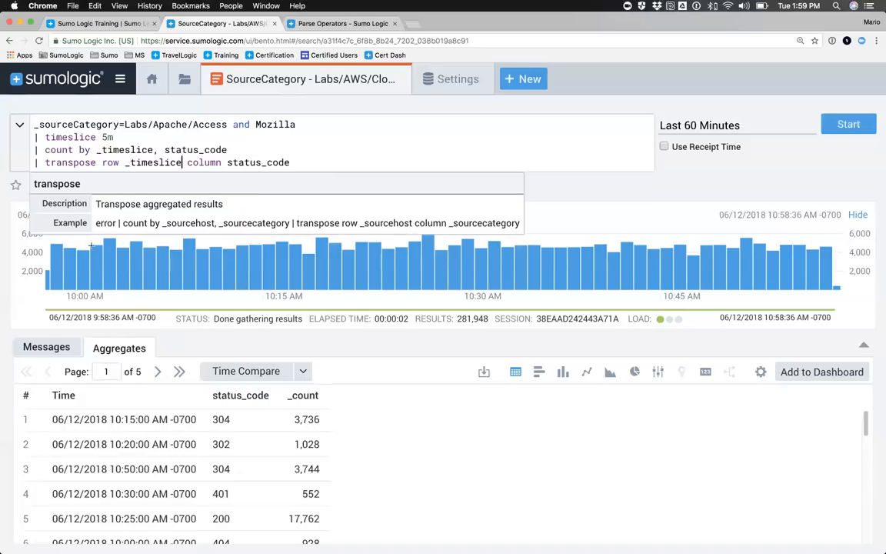
# Step: Review the transpose line's row and column fields and run the search
pyautogui.doubleClick(60, 162)
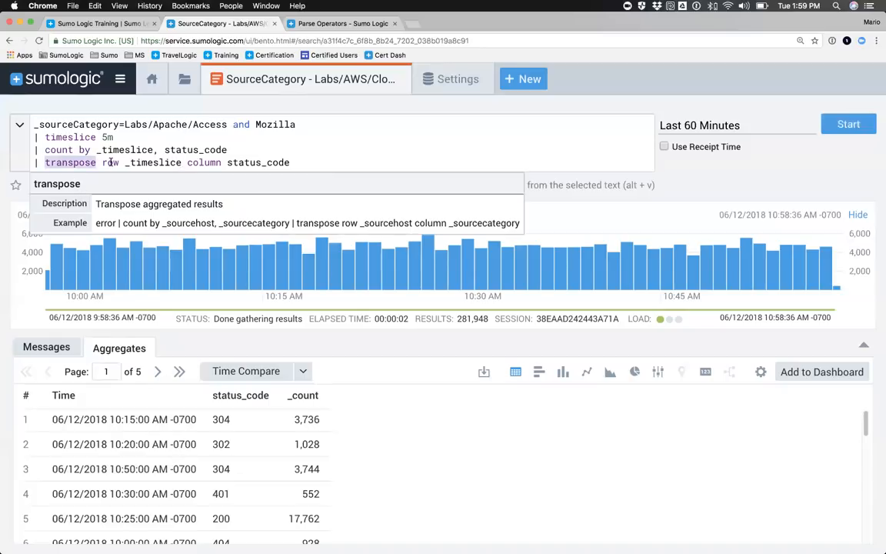
pyautogui.doubleClick(110, 162)
pyautogui.doubleClick(158, 163)
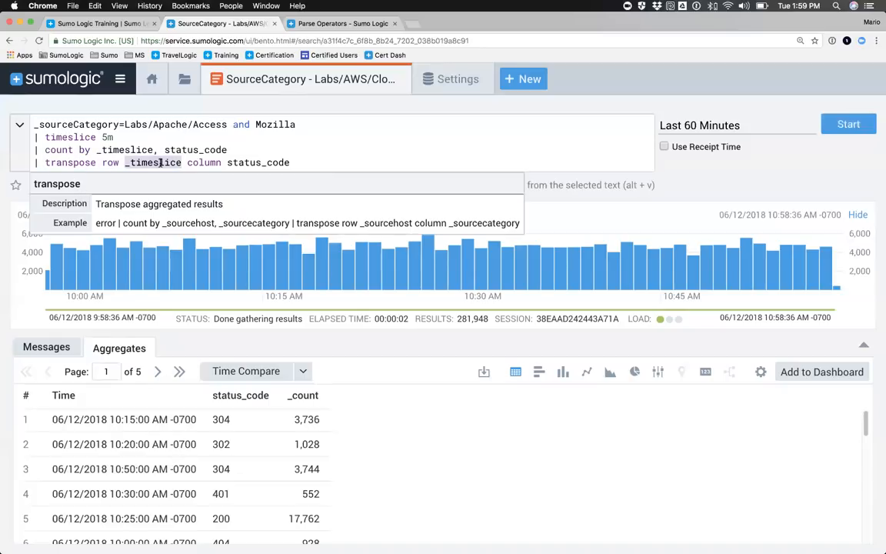
pyautogui.doubleClick(246, 162)
pyautogui.click(279, 162)
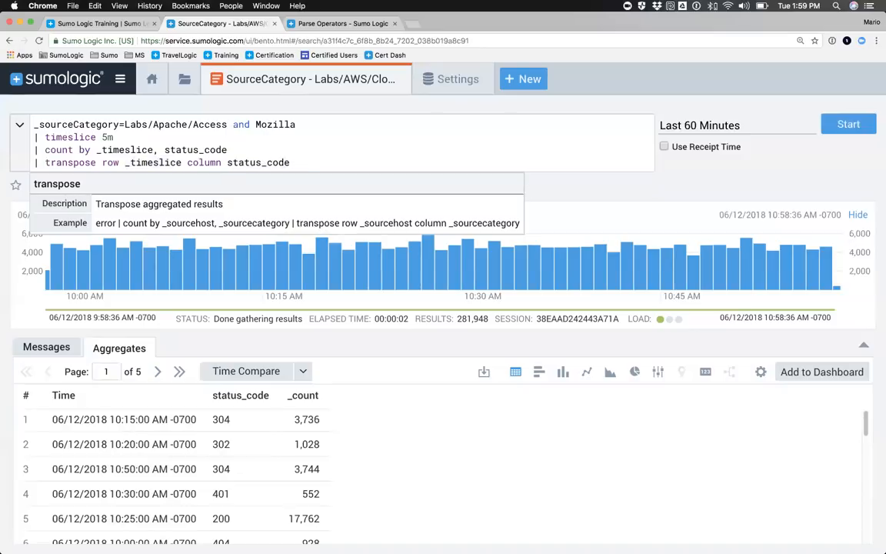
pyautogui.press('Return')
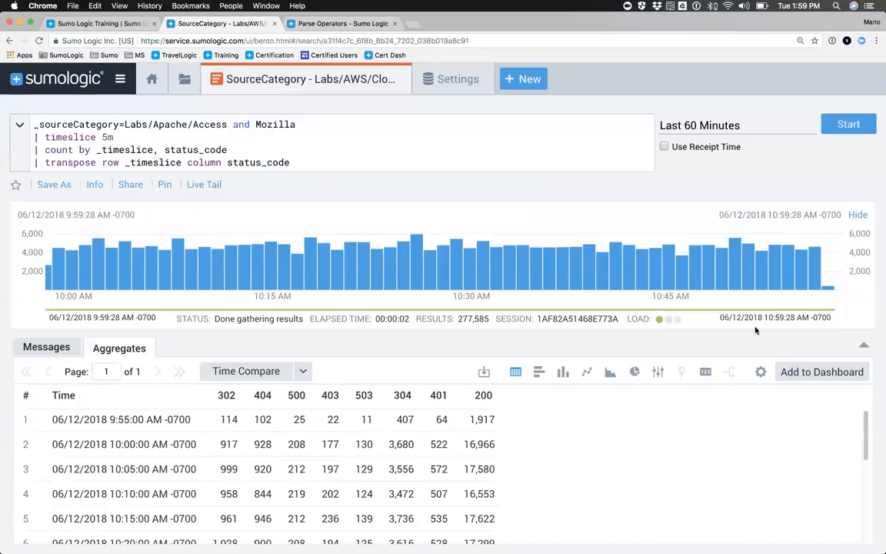
# Step: Look over the transposed results table and display it as a column chart
pyautogui.scroll(-5, 773, 312)
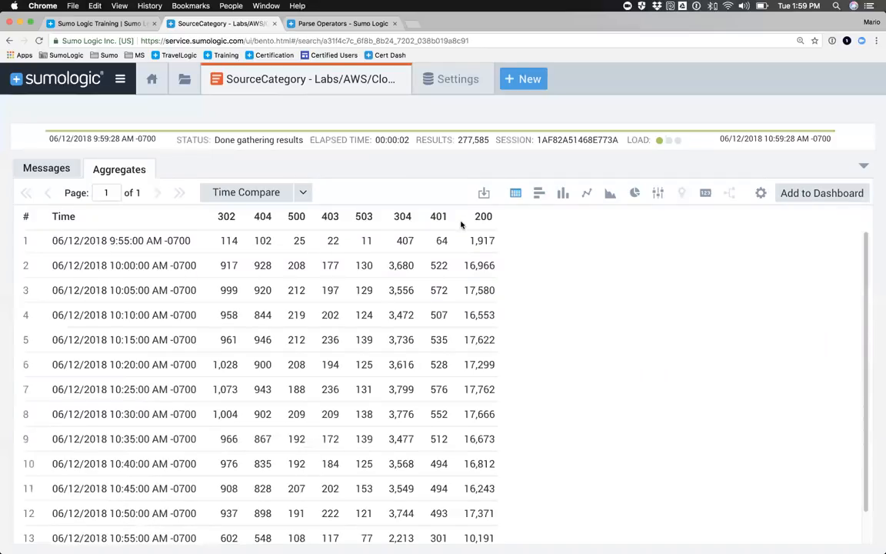
pyautogui.click(563, 193)
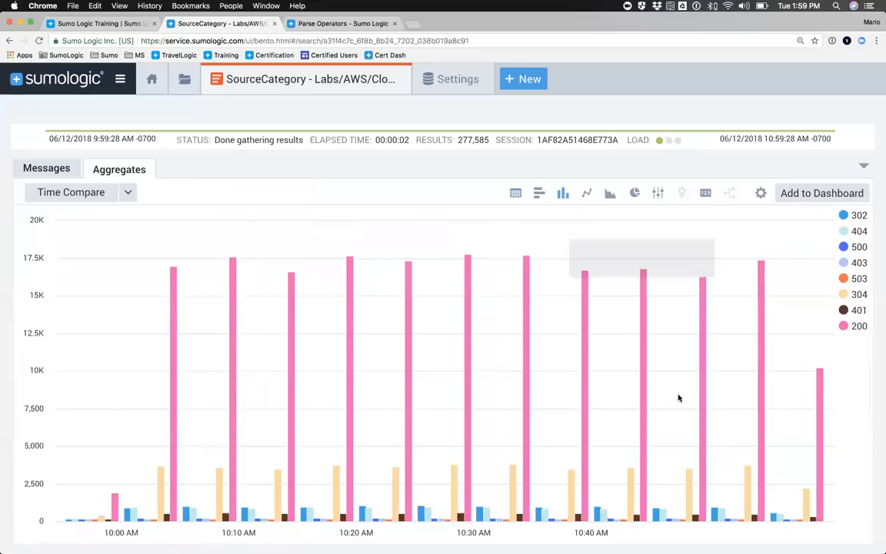
pyautogui.click(863, 166)
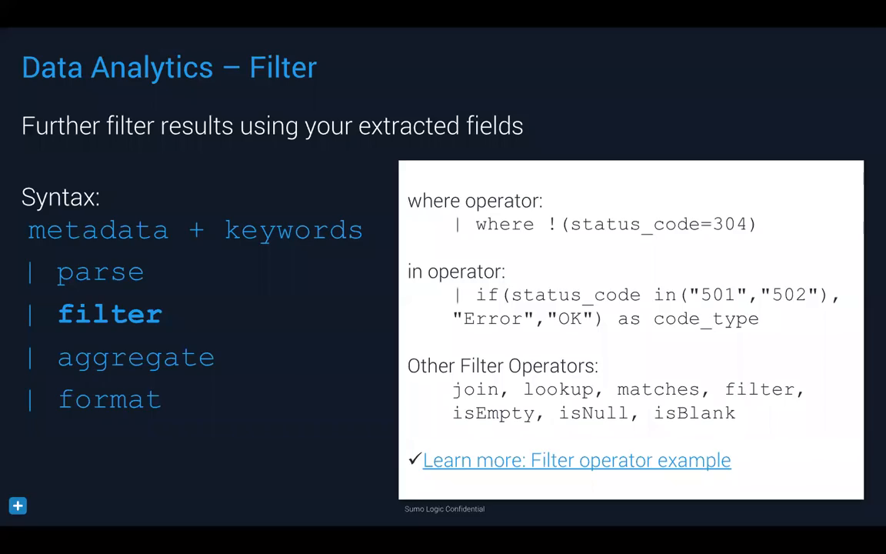
pyautogui.press('Right')
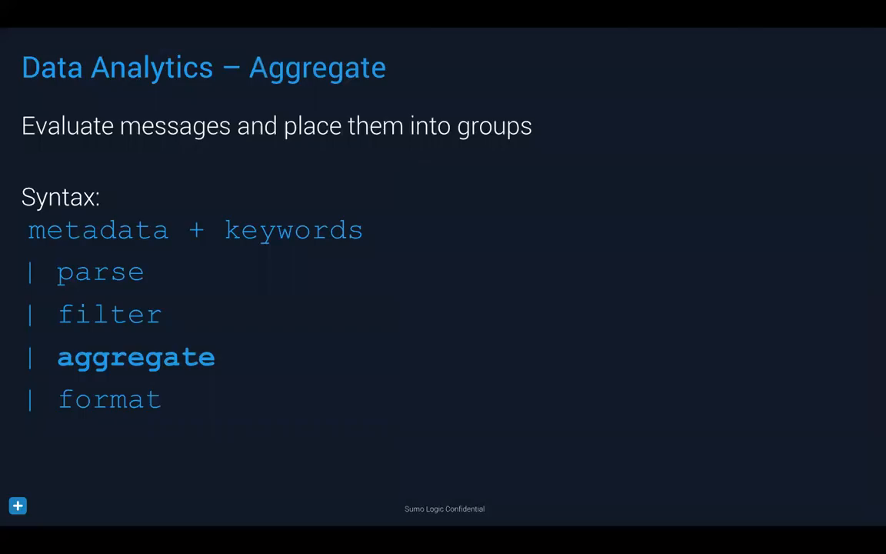
pyautogui.press('Right')
pyautogui.press('Right')
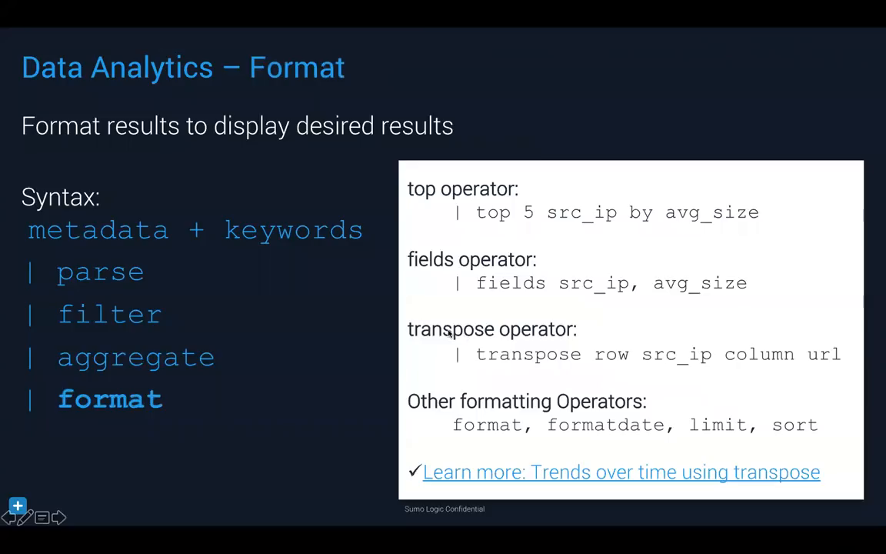
pyautogui.press('Right')
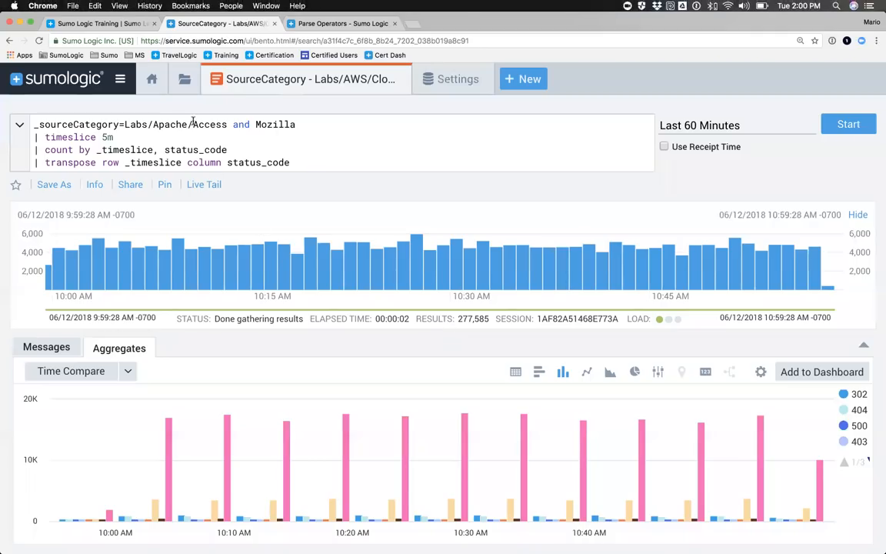
# Step: Copy _sourceCategory=Labs/Apache/Access from the query into a new Live Tail session and run it
pyautogui.doubleClick(203, 124)
pyautogui.moveTo(203, 124); pyautogui.dragTo(18, 124)
pyautogui.press('super+c')
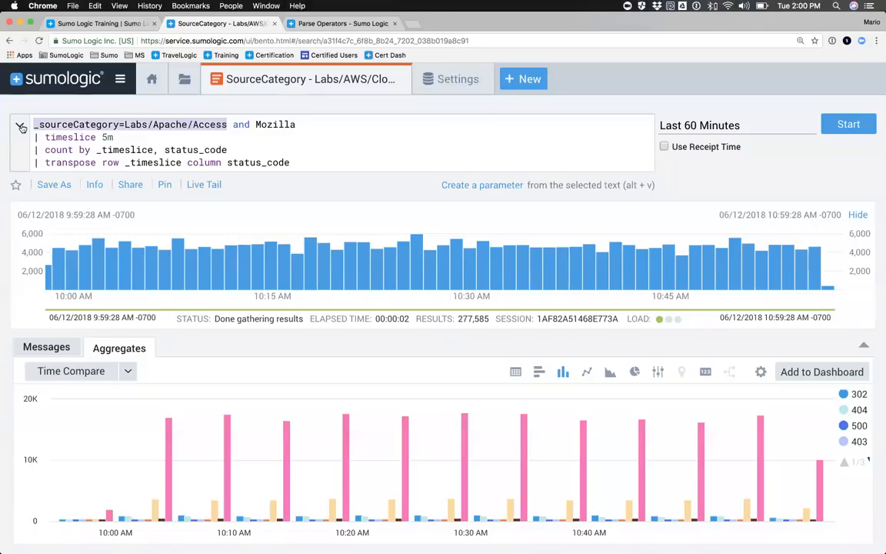
pyautogui.click(522, 80)
pyautogui.click(550, 189)
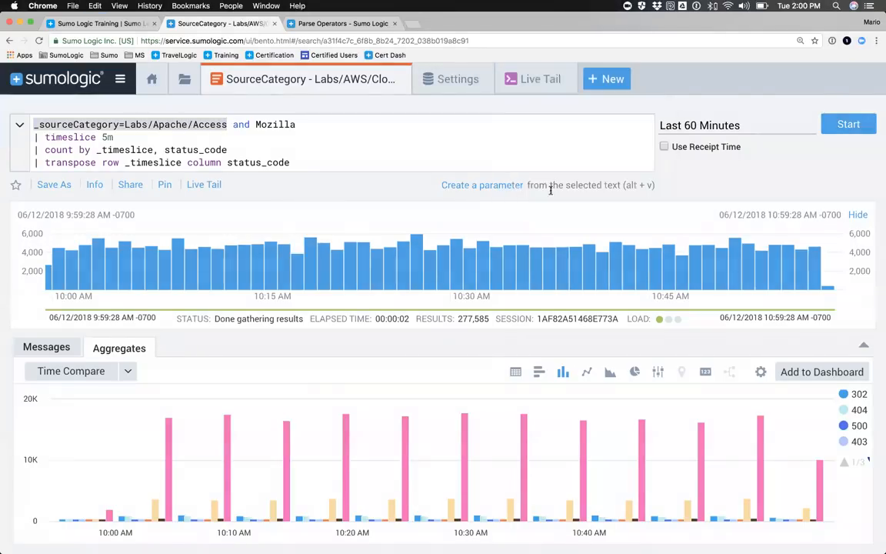
pyautogui.click(271, 128)
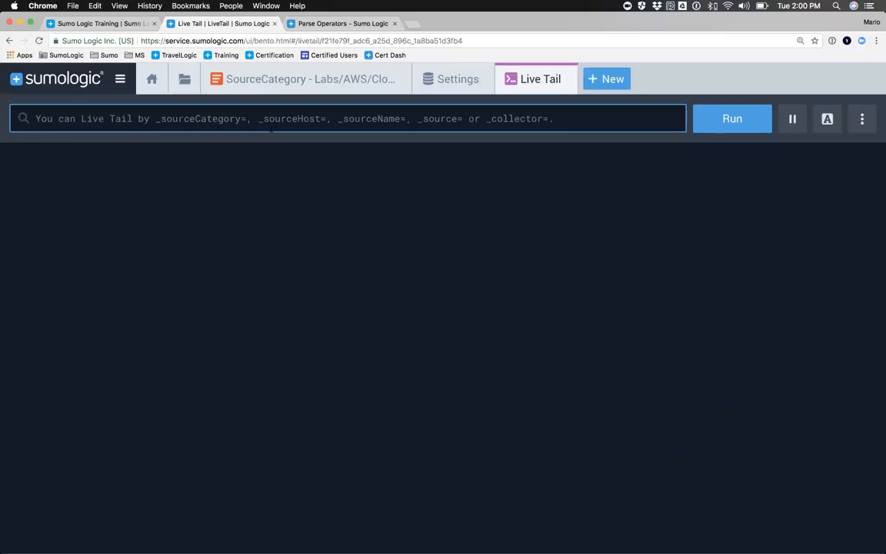
pyautogui.press('super+v')
pyautogui.press('Return')
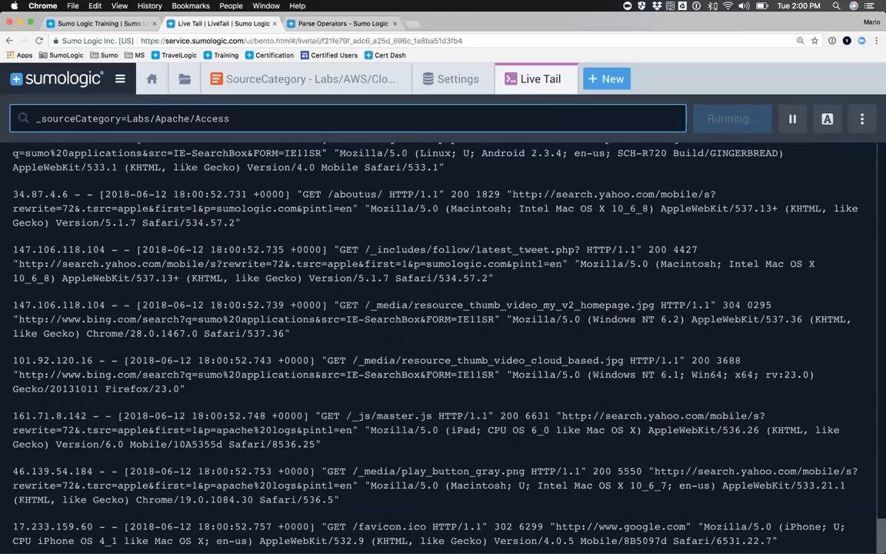
# Step: Try extending the Live Tail query with and _sourceHost=ABCD, and take the host condition out again
pyautogui.write('and _')
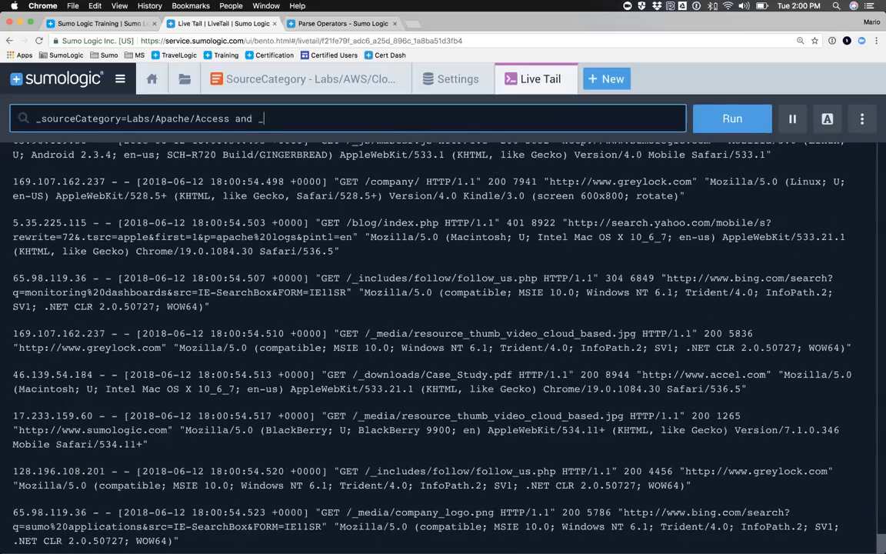
pyautogui.write('sourceHo')
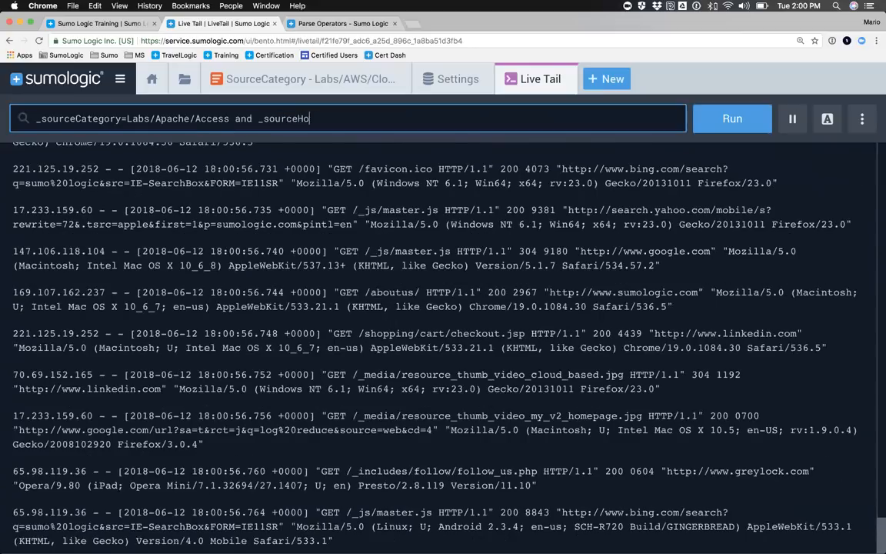
pyautogui.write('st=A')
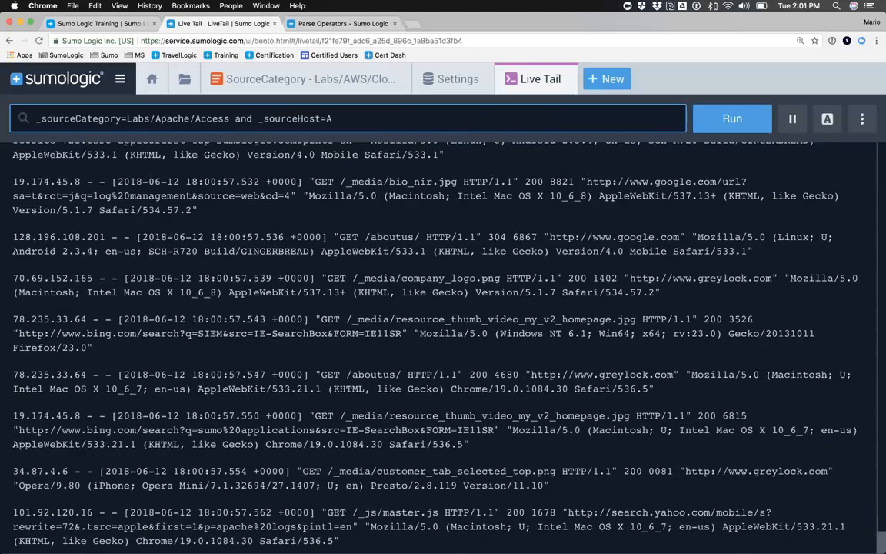
pyautogui.write('BCD')
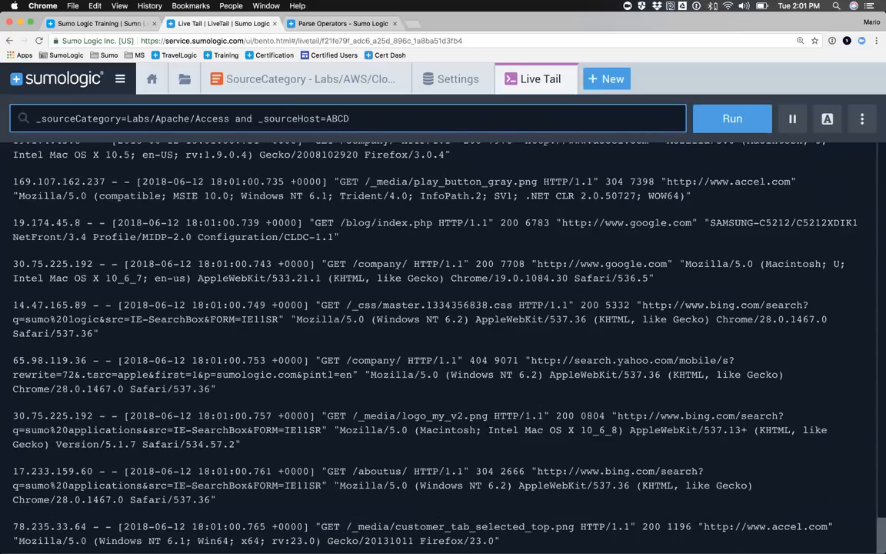
pyautogui.press('BackSpace')
pyautogui.press('BackSpace')
pyautogui.press('BackSpace')
pyautogui.press('BackSpace')
pyautogui.press('BackSpace')
pyautogui.press('BackSpace')
pyautogui.press('BackSpace')
pyautogui.press('BackSpace')
pyautogui.press('BackSpace')
pyautogui.press('BackSpace')
pyautogui.press('BackSpace')
pyautogui.press('BackSpace')
pyautogui.press('BackSpace')
pyautogui.press('BackSpace')
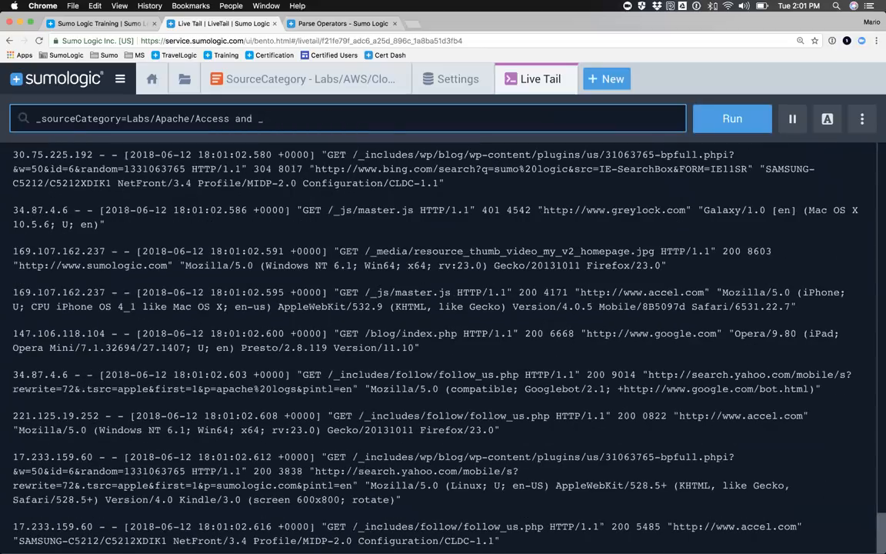
# Step: Complete the Live Tail query as _sourceCategory=Labs/Apache/Access and Mozilla, and run it
pyautogui.write('Mzilla')
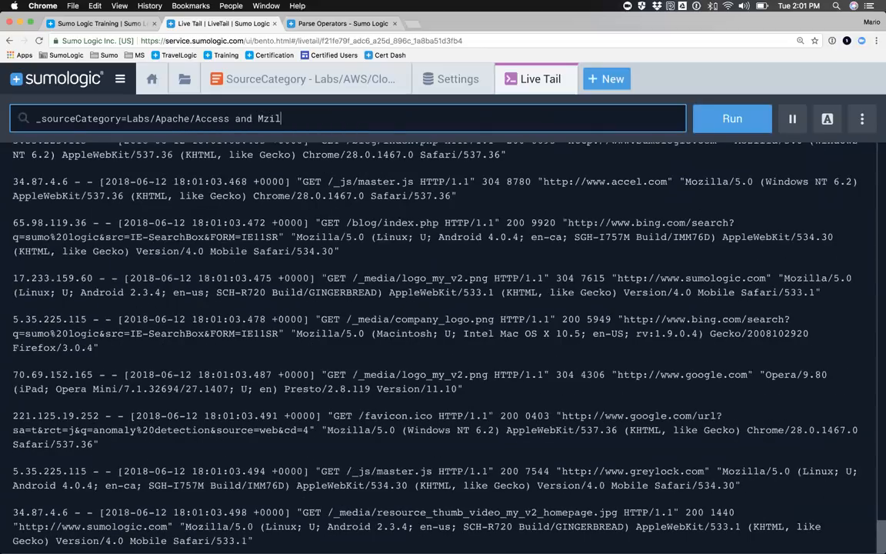
pyautogui.press('BackSpace')
pyautogui.press('BackSpace')
pyautogui.press('BackSpace')
pyautogui.write('ozilla')
pyautogui.press('Return')
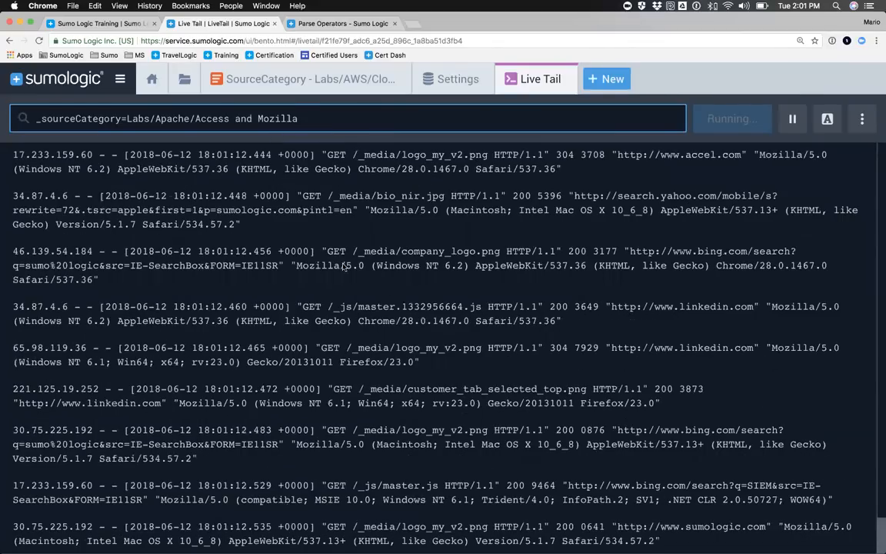
# Step: Highlight the terms 404, mozilla and error in the Live Tail messages
pyautogui.click(827, 118)
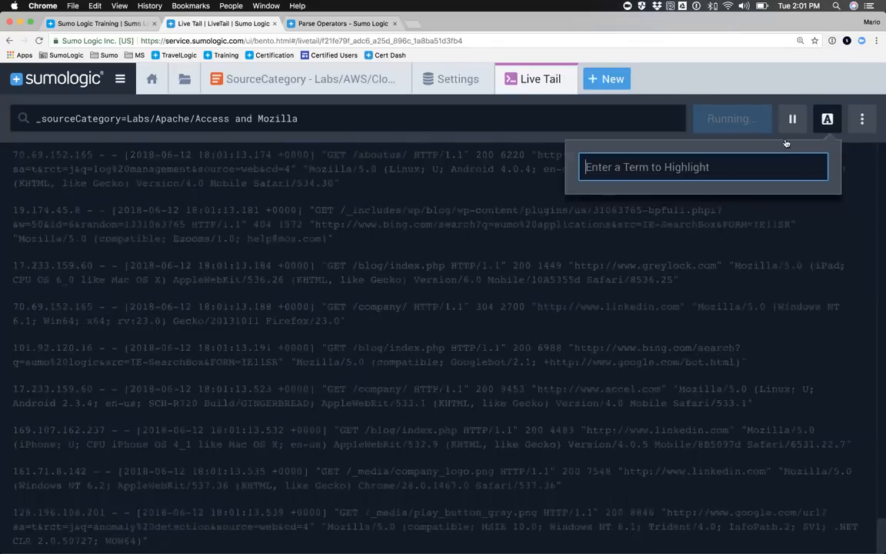
pyautogui.write('404')
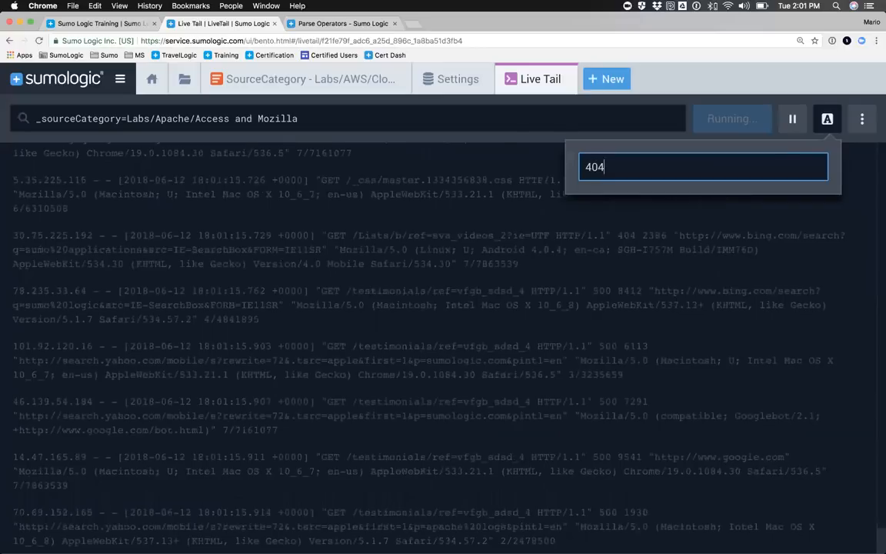
pyautogui.press('Return')
pyautogui.write('mozilla')
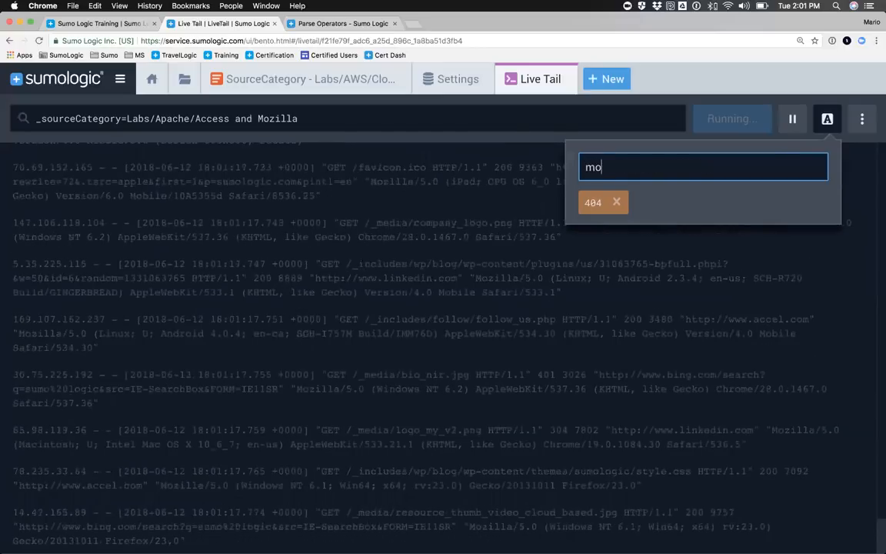
pyautogui.press('Return')
pyautogui.write('error')
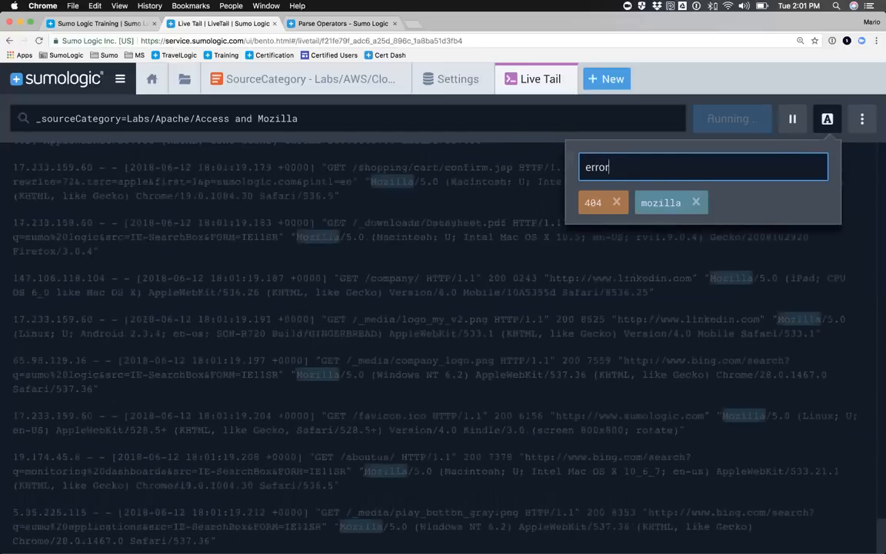
pyautogui.press('Return')
pyautogui.click(831, 119)
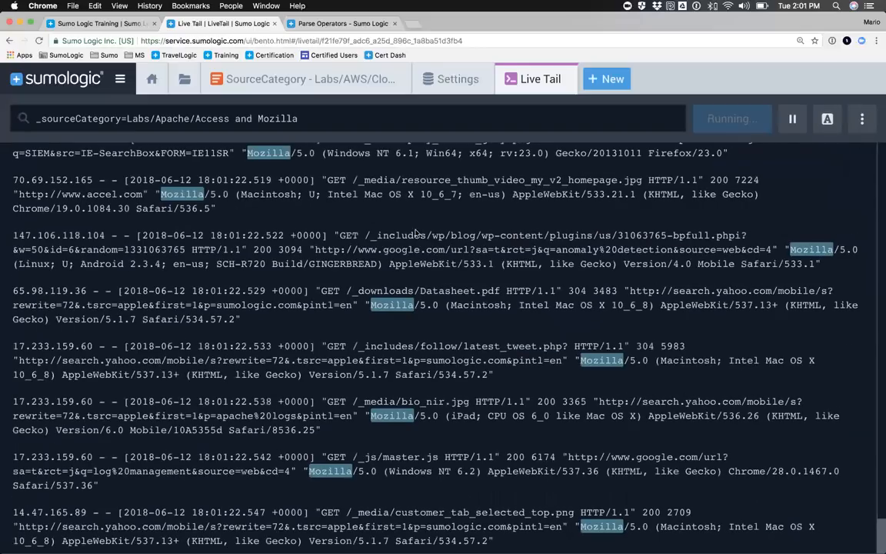
# Step: Look back through the streamed Live Tail messages for the highlighted 404, mozilla and error terms
pyautogui.scroll(10, 377, 292)
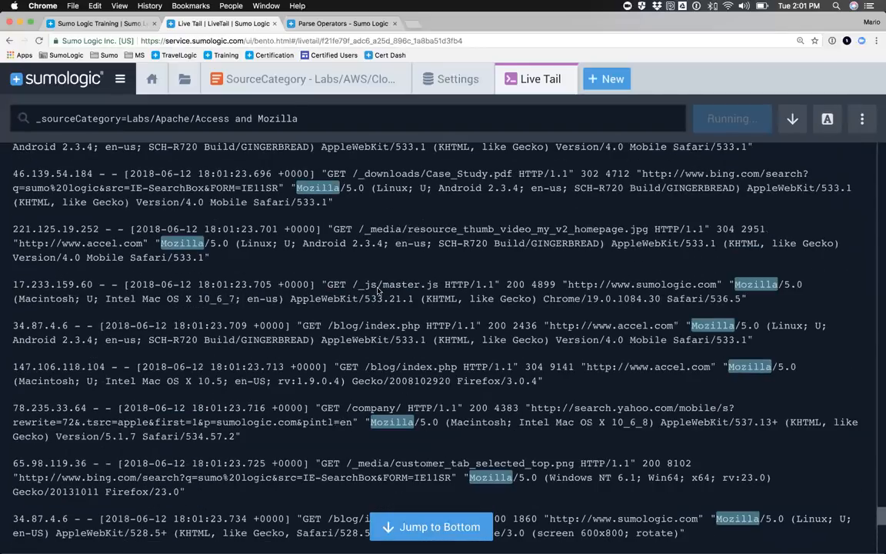
pyautogui.scroll(4, 377, 289)
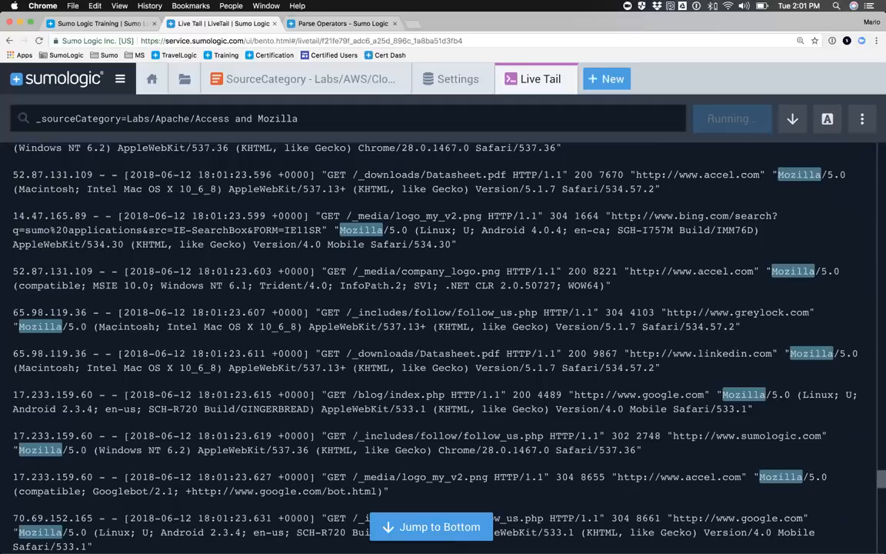
pyautogui.scroll(10, 334, 273)
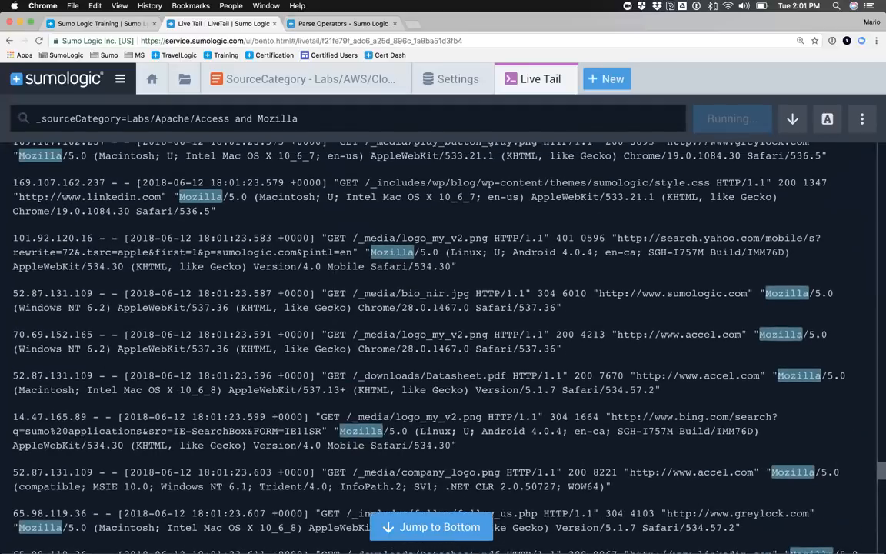
pyautogui.scroll(2, 334, 273)
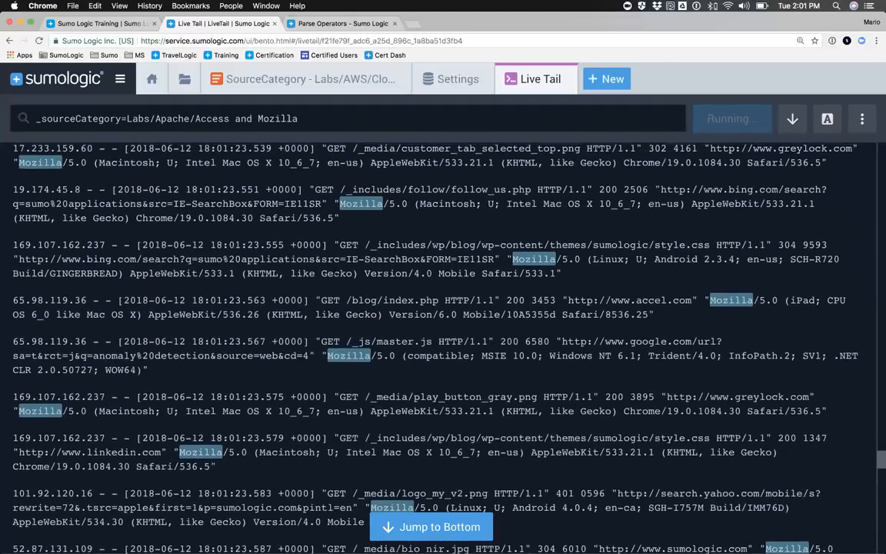
pyautogui.scroll(10, 335, 273)
pyautogui.scroll(-15, 350, 246)
pyautogui.scroll(20, 350, 246)
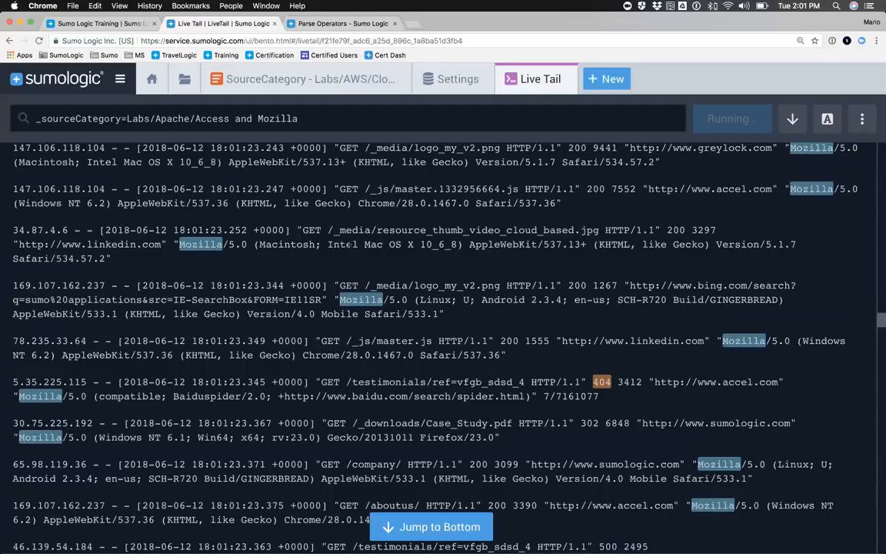
pyautogui.scroll(-20, 350, 245)
pyautogui.scroll(-20, 350, 245)
pyautogui.scroll(-15, 412, 207)
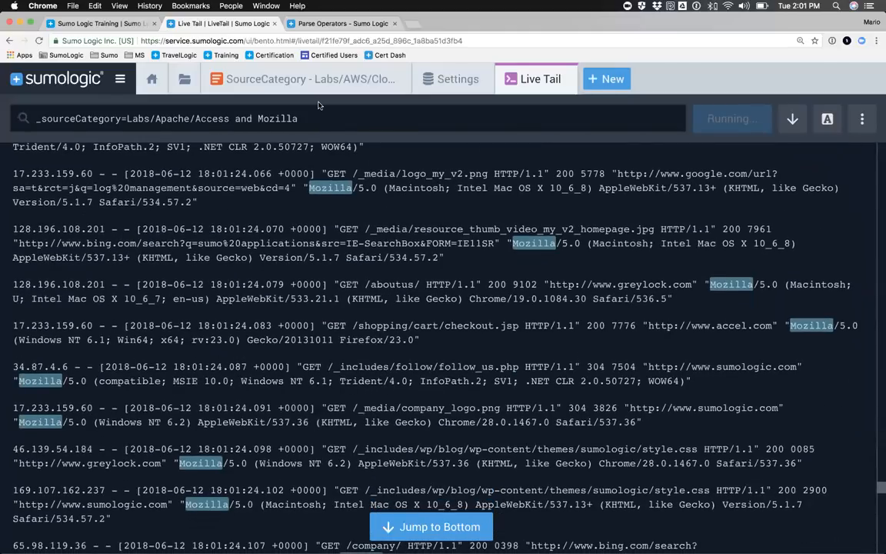
# Step: Revisit the search with the transposed status code chart, and return to Live Tail to close its session
pyautogui.click(297, 81)
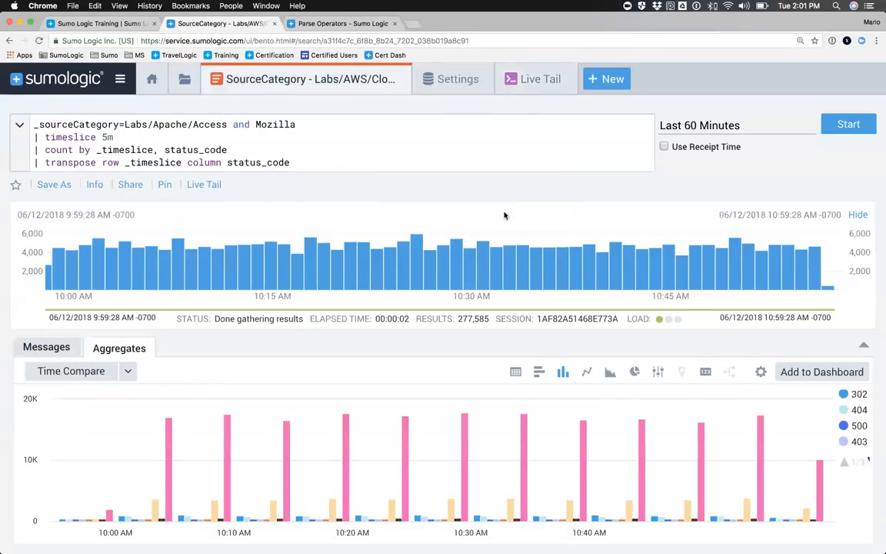
pyautogui.click(525, 81)
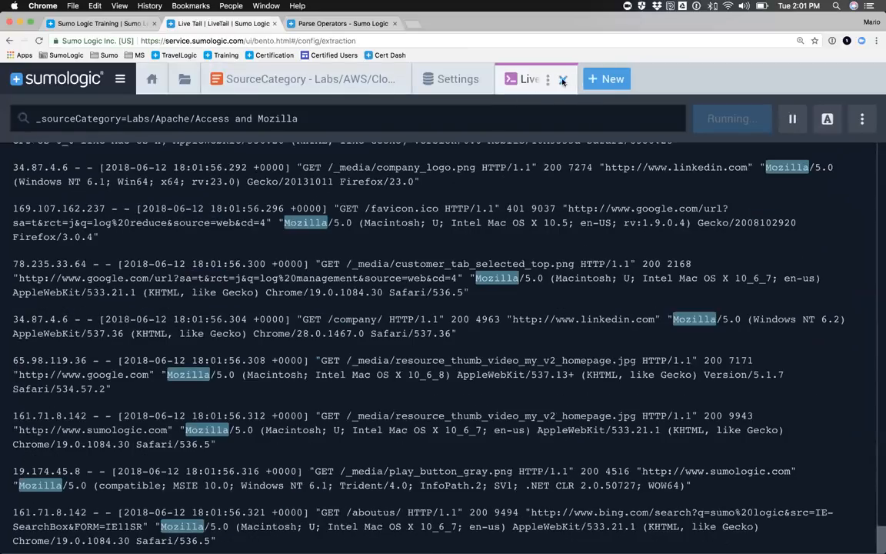
pyautogui.click(563, 81)
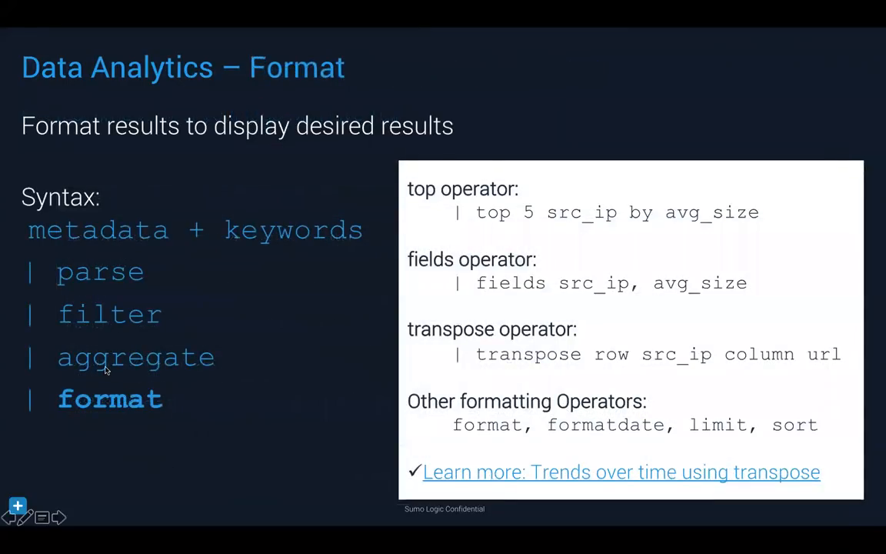
pyautogui.press('Right')
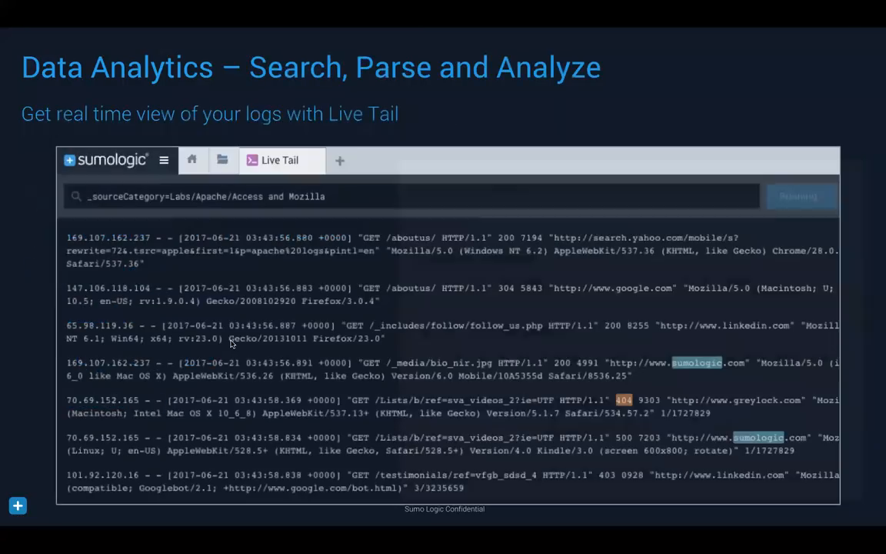
pyautogui.press('Right')
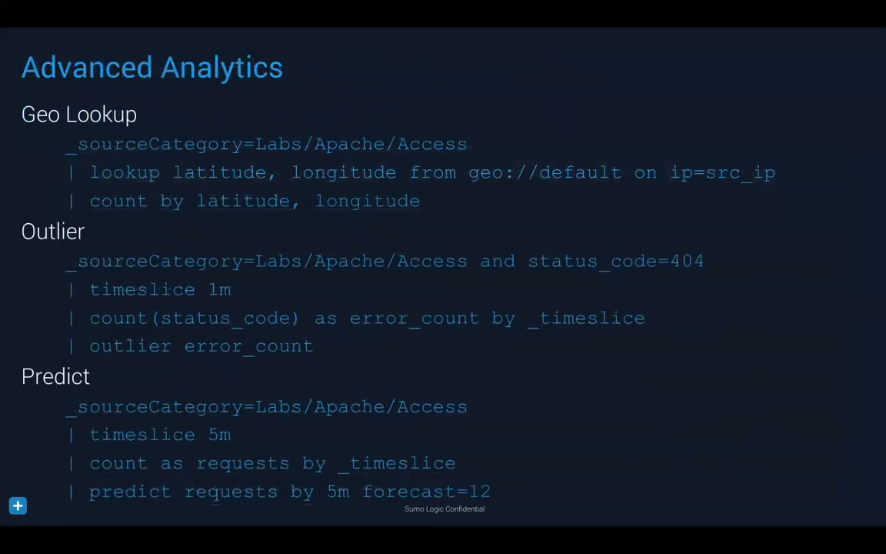
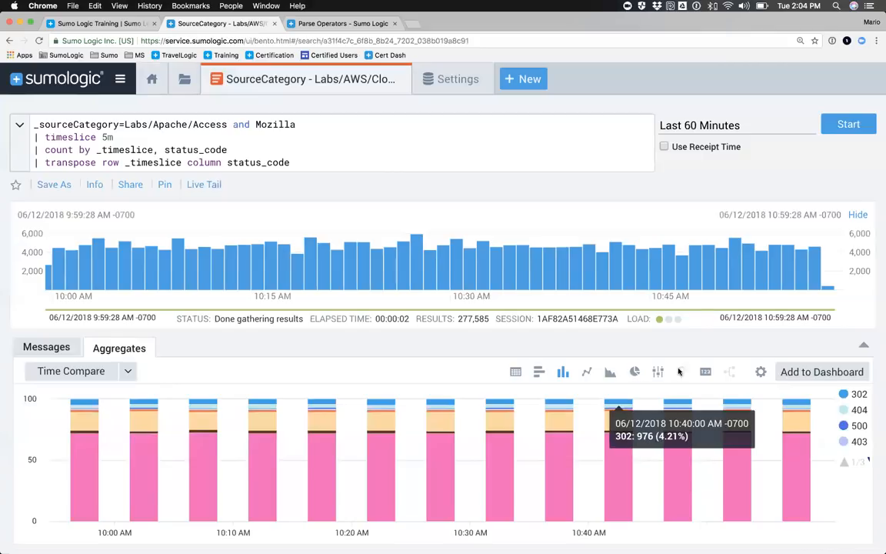
# Step: Start adding the status code chart to a dashboard as a panel titled Apache Status Codes
pyautogui.click(819, 373)
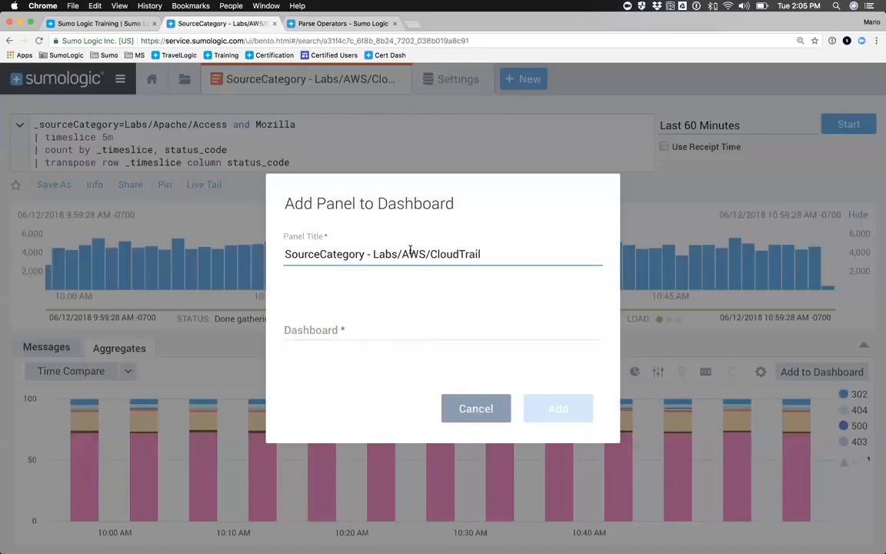
pyautogui.tripleClick(372, 254)
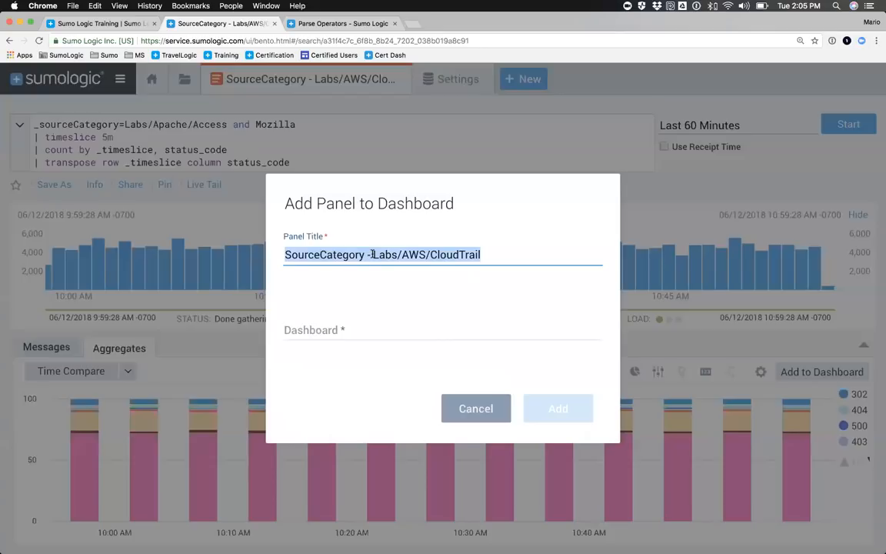
pyautogui.write('Apache')
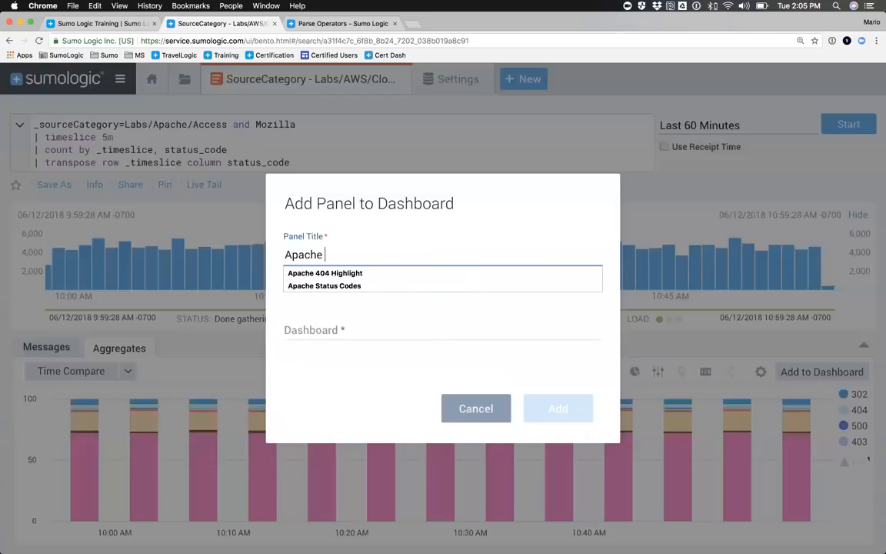
pyautogui.write(' S')
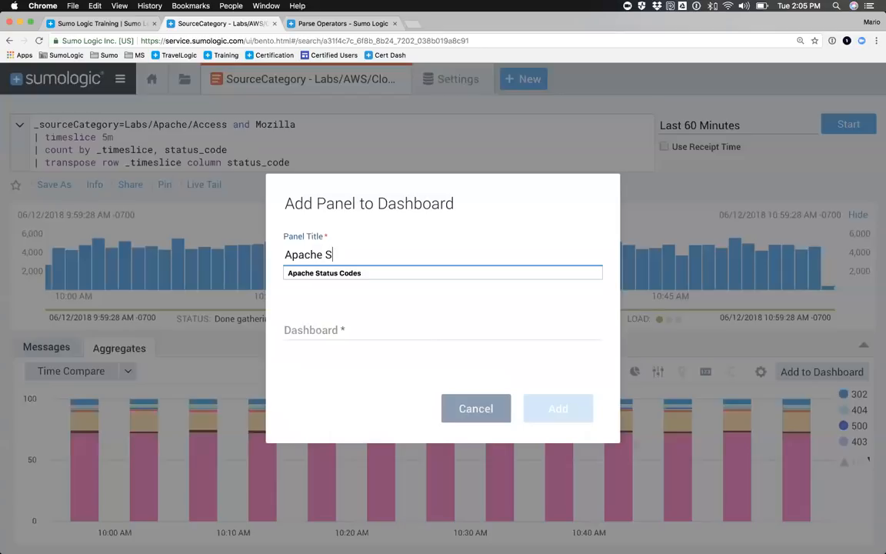
pyautogui.press('Down')
pyautogui.press('Tab')
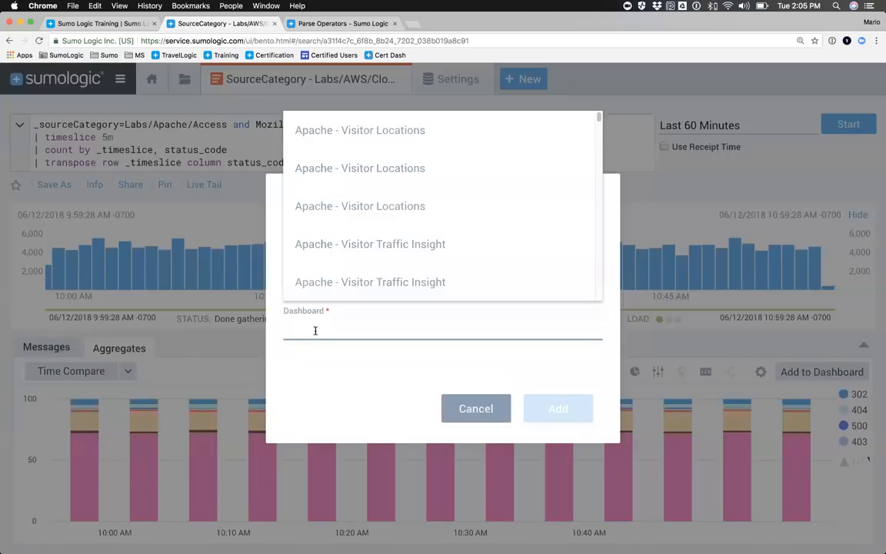
# Step: Create a new dashboard named BrandNewDash in the Personal folder and add the chart panel to it
pyautogui.scroll(-5, 344, 232)
pyautogui.scroll(-10, 343, 232)
pyautogui.scroll(1, 287, 339)
pyautogui.write('BrandNewDash')
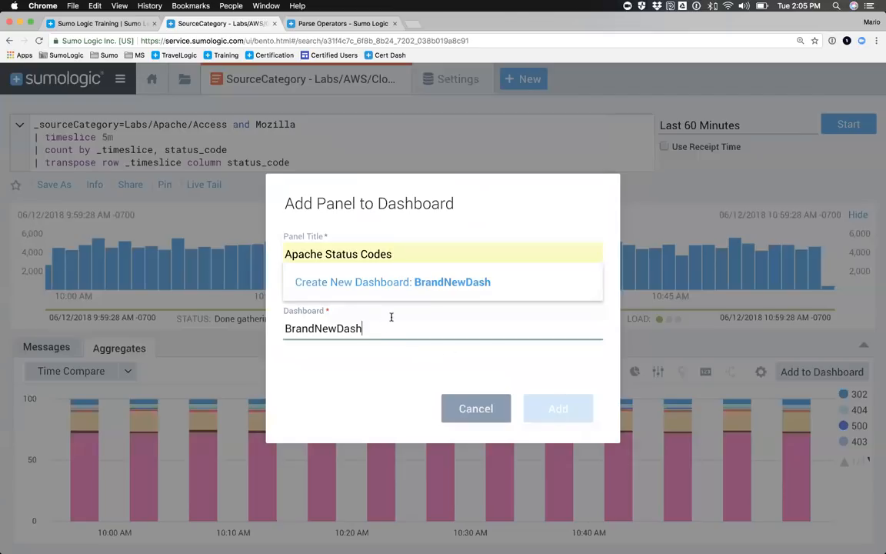
pyautogui.click(423, 285)
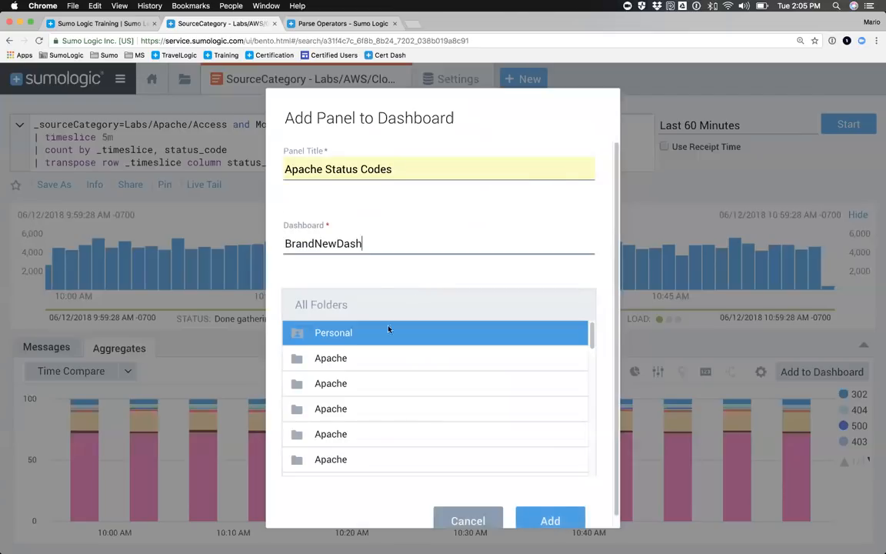
pyautogui.click(331, 332)
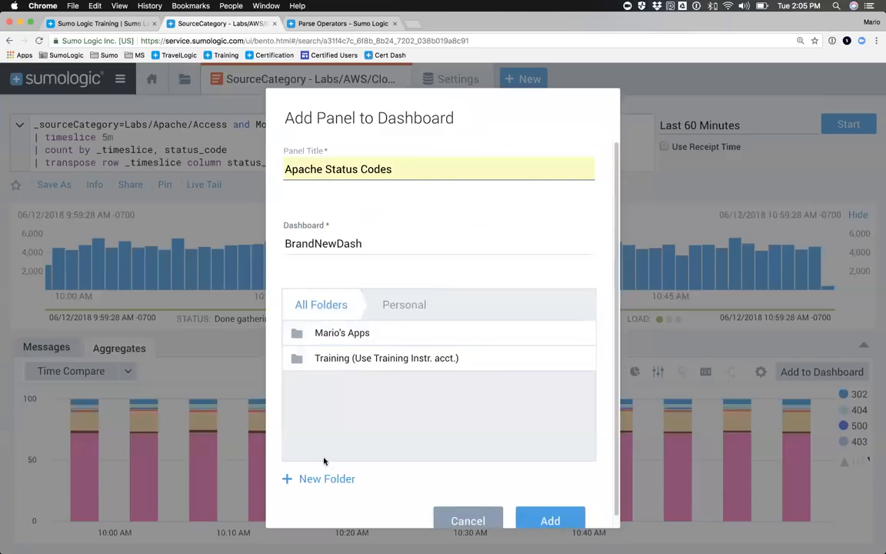
pyautogui.scroll(-1, 439, 439)
pyautogui.click(549, 508)
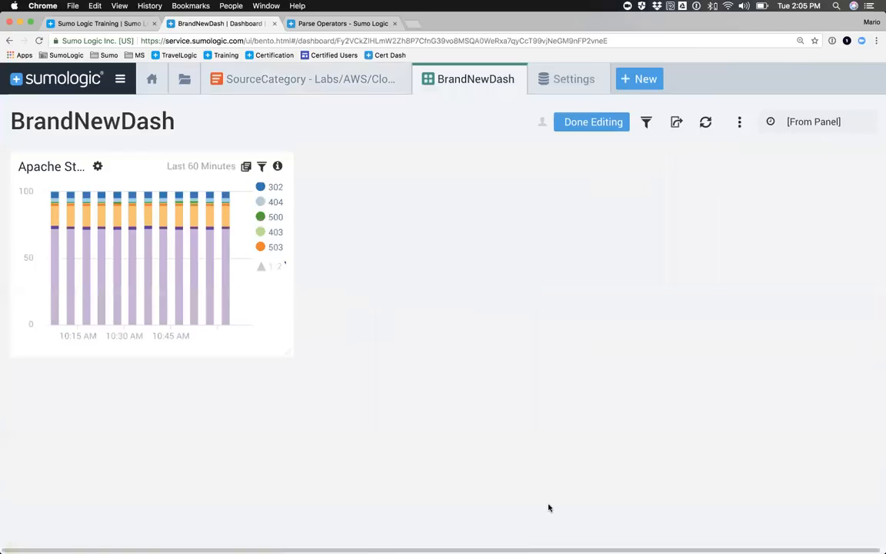
# Step: Show the status code search results as a table and title its new dashboard panel Status Code Details
pyautogui.click(307, 83)
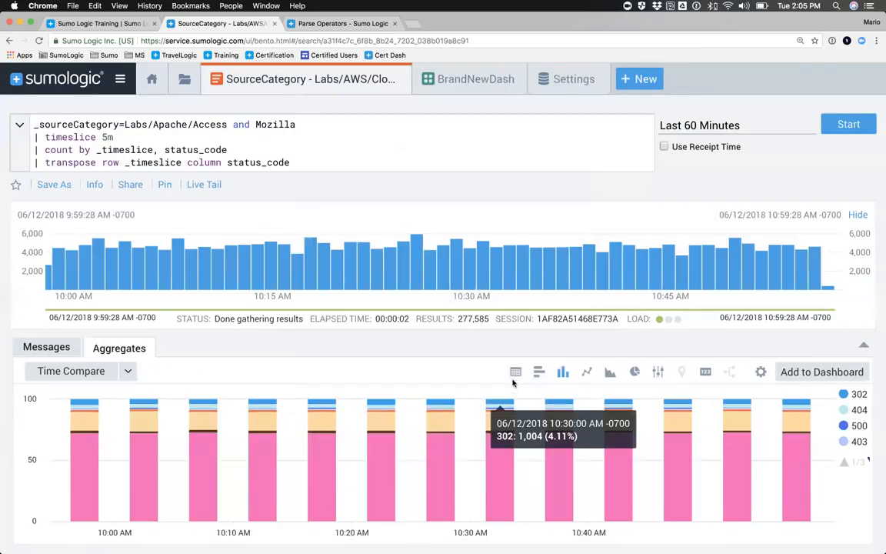
pyautogui.click(514, 372)
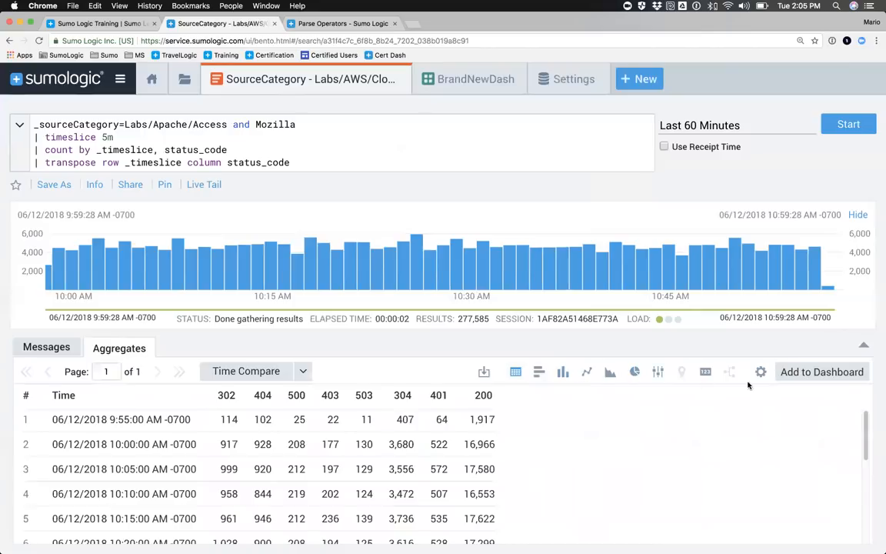
pyautogui.click(812, 372)
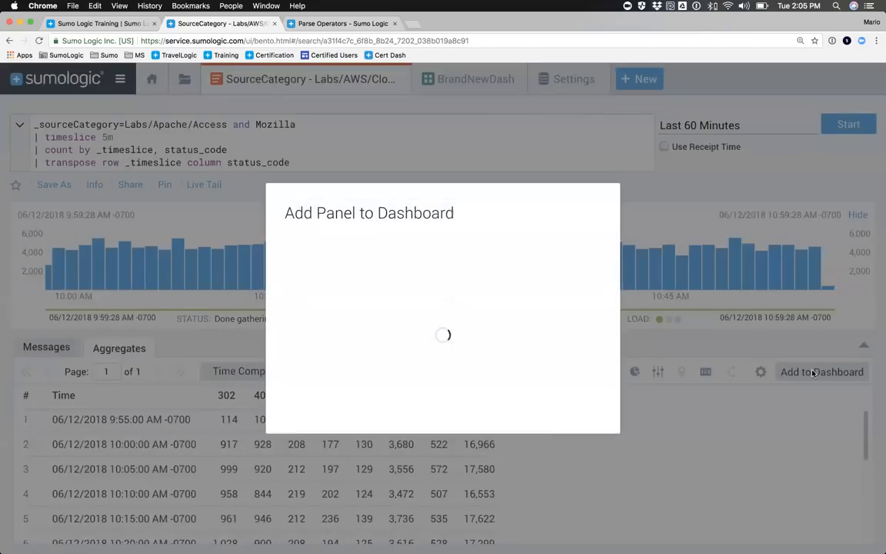
pyautogui.tripleClick(416, 255)
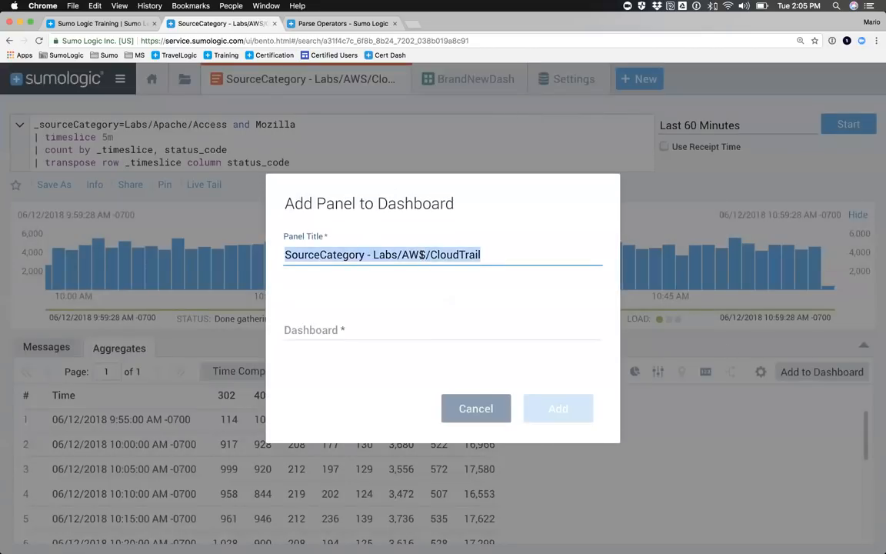
pyautogui.write('Status Codes')
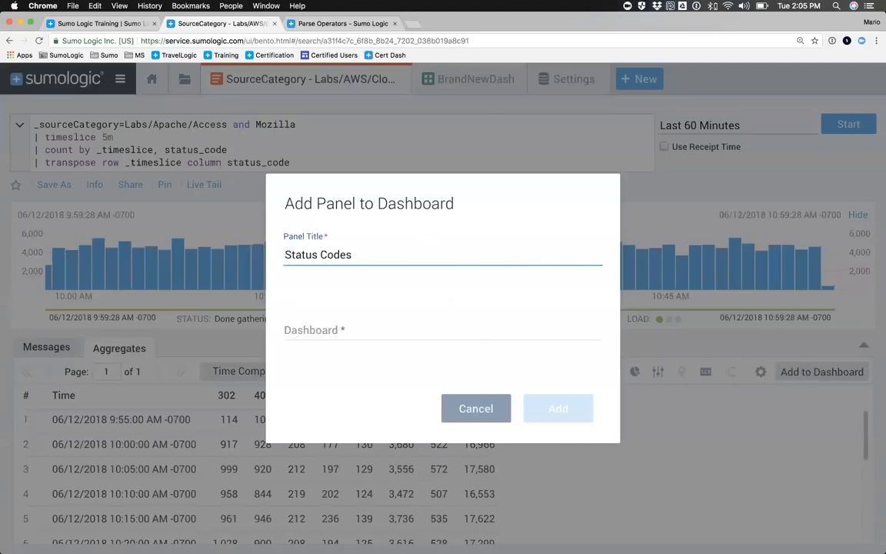
pyautogui.press('BackSpace')
pyautogui.press('BackSpace')
pyautogui.write('Details')
# Step: Add the status code table panel to the existing BrandNewDash dashboard
pyautogui.click(341, 324)
pyautogui.write('Bran')
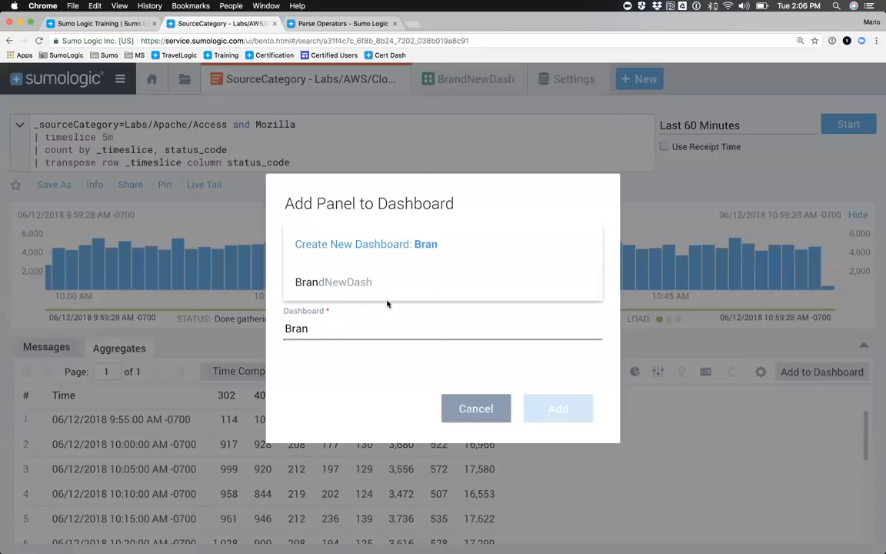
pyautogui.click(348, 285)
pyautogui.click(555, 407)
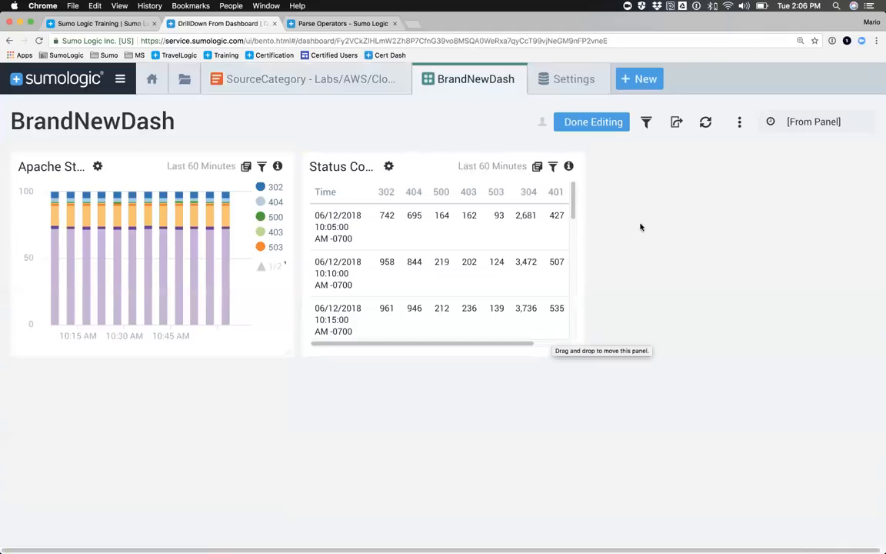
# Step: Add a title panel reading "This is my First Dashboard" to BrandNewDash
pyautogui.click(737, 124)
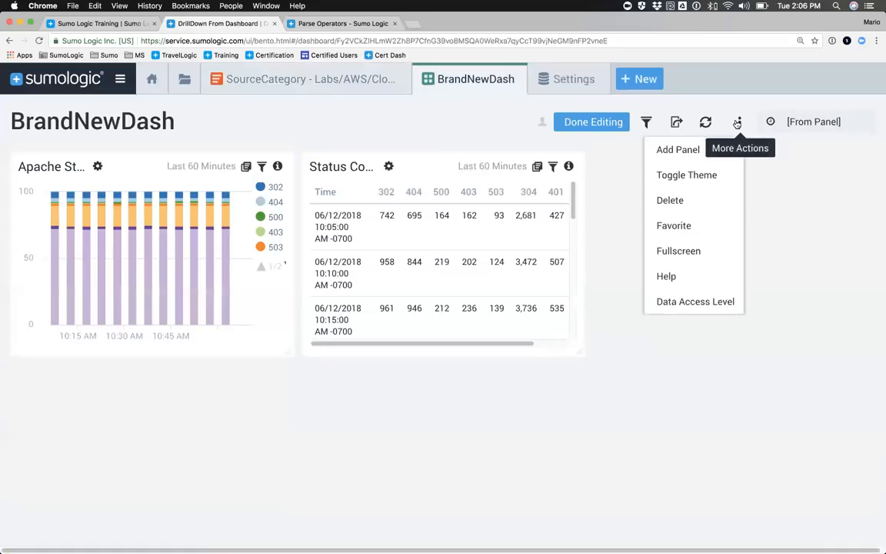
pyautogui.click(680, 151)
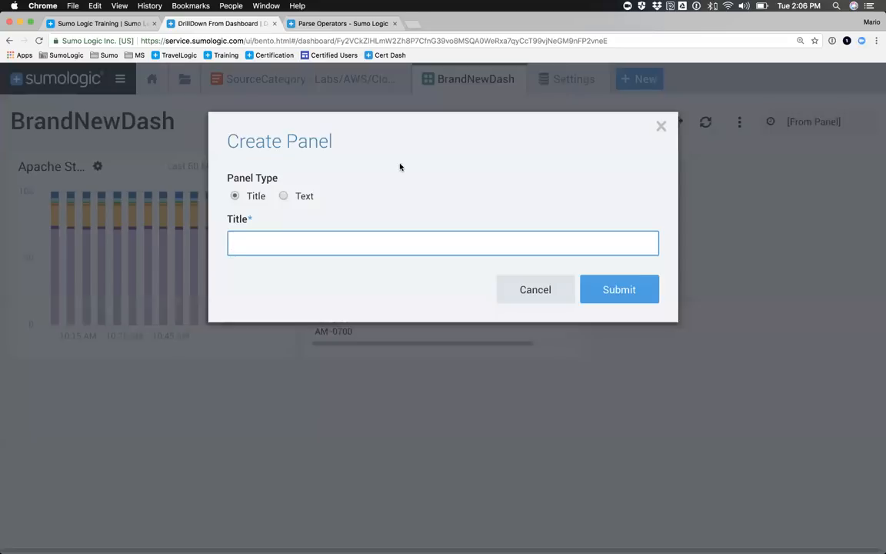
pyautogui.write('This is my First Dashboard')
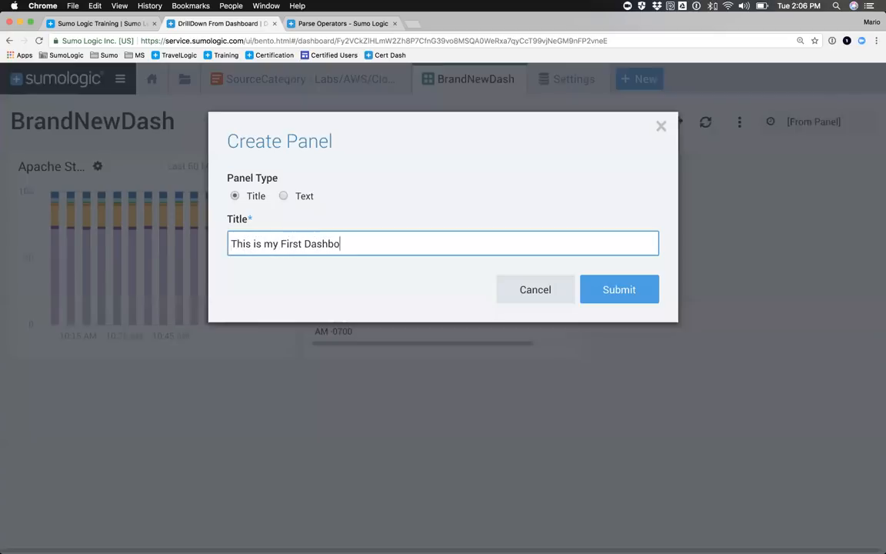
pyautogui.click(603, 292)
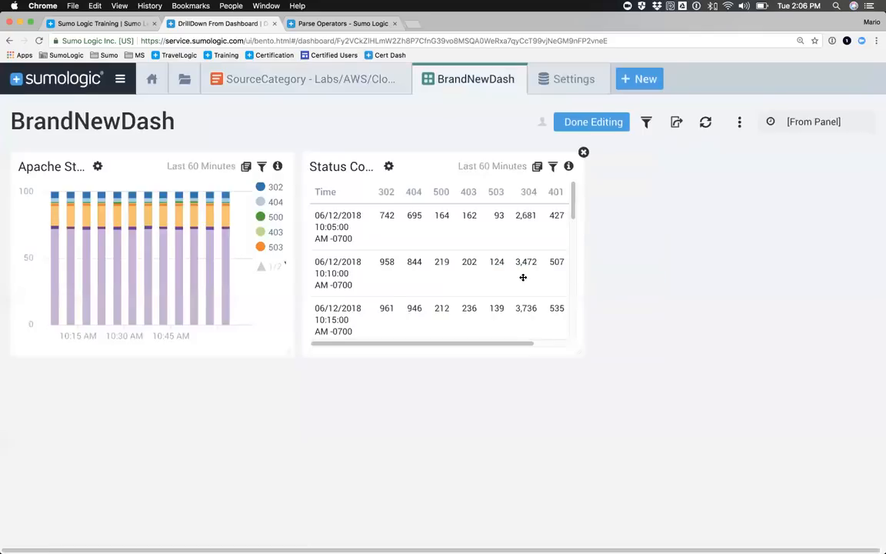
# Step: Start a text panel on BrandNewDash with the title Understanding Your Data
pyautogui.click(737, 125)
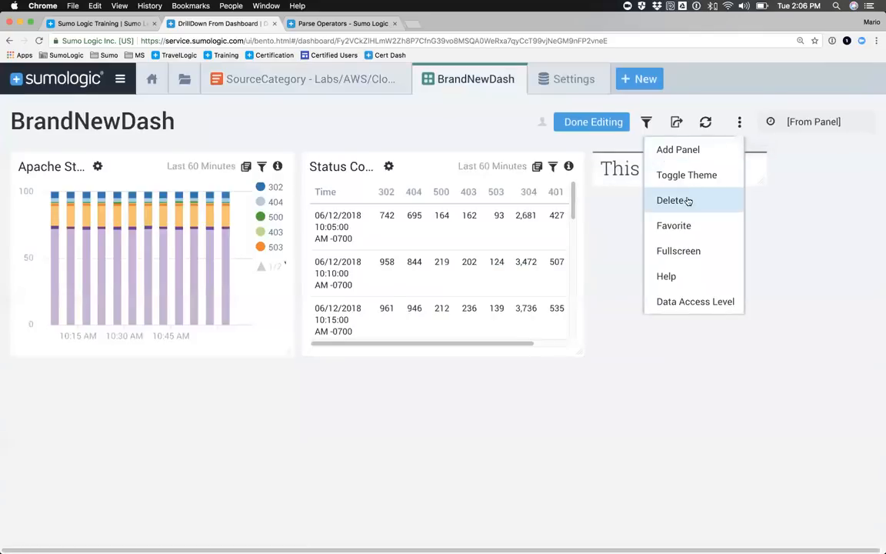
pyautogui.click(680, 149)
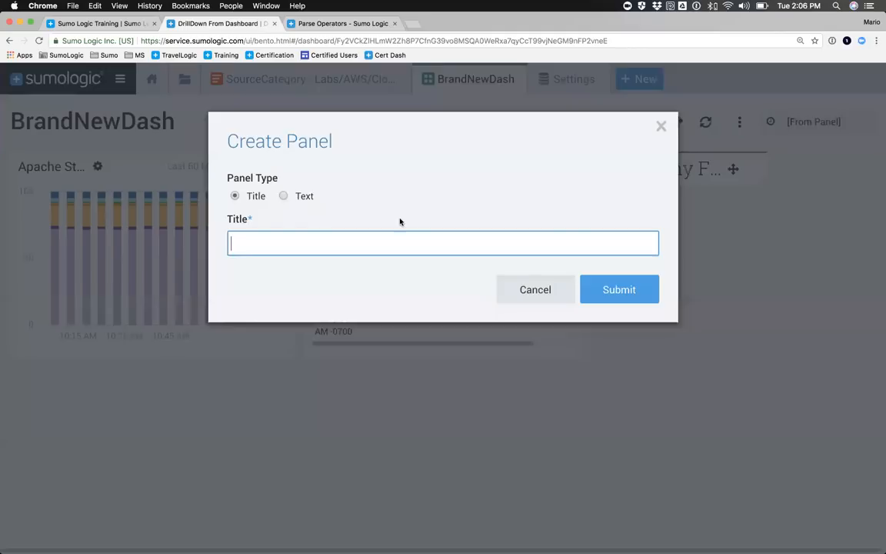
pyautogui.click(283, 196)
pyautogui.click(265, 243)
pyautogui.write('U')
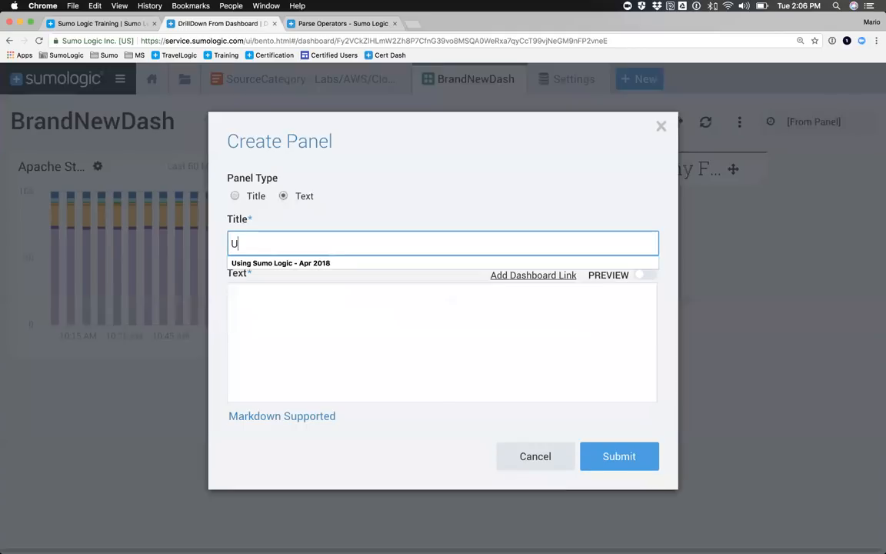
pyautogui.write('nderstanding You')
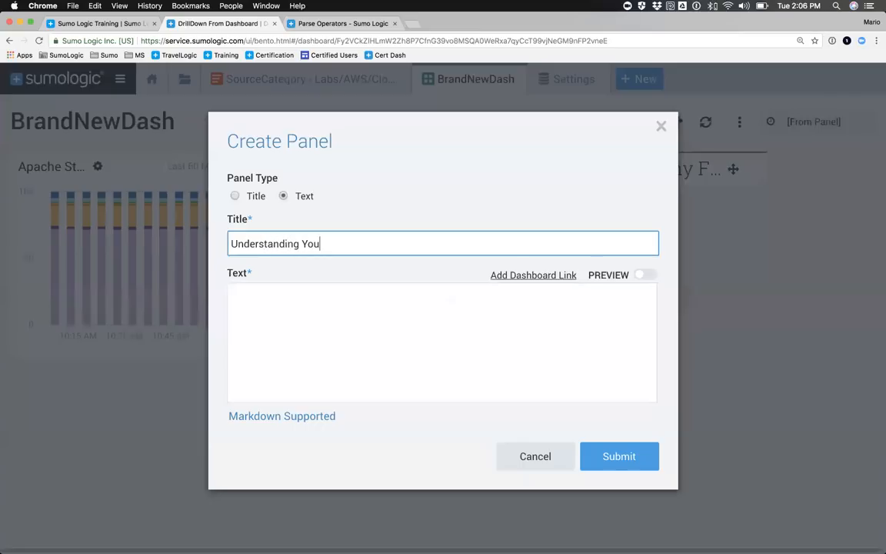
pyautogui.write('r Data')
# Step: Try to fill the text panel's body with two lines of placeholder text
pyautogui.click(269, 319)
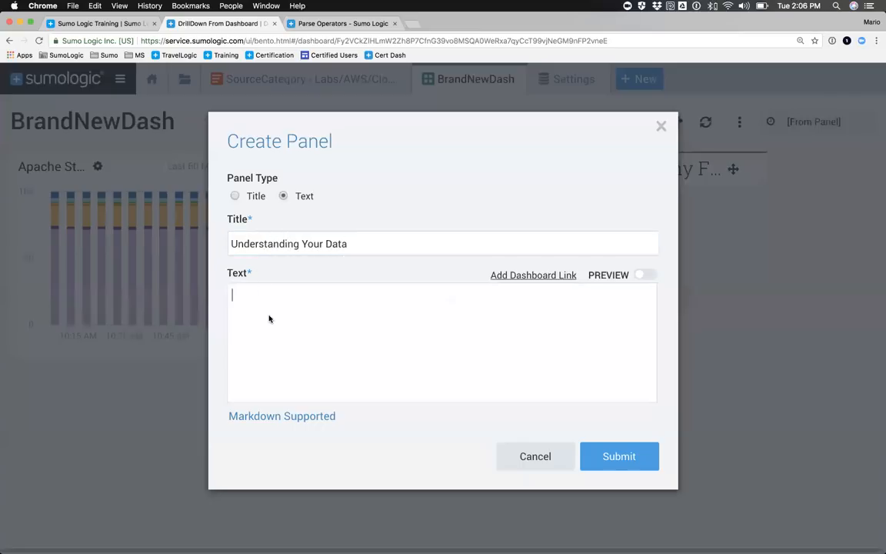
pyautogui.write('DZFG EFG FEH JG Dfwek fhw e')
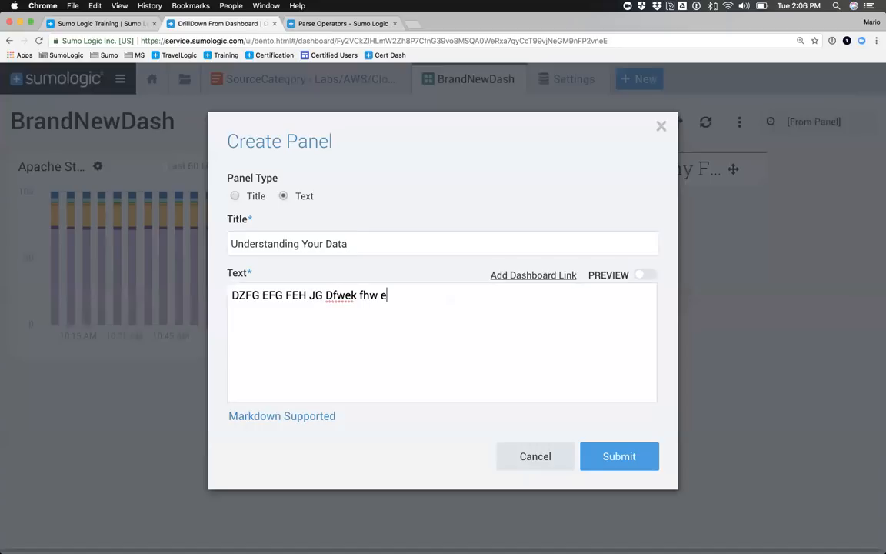
pyautogui.write('fkawegf aerk ewafewafg')
pyautogui.press('Return')
pyautogui.write('fwkfhgweKFDEHGF')
pyautogui.press('super+w')
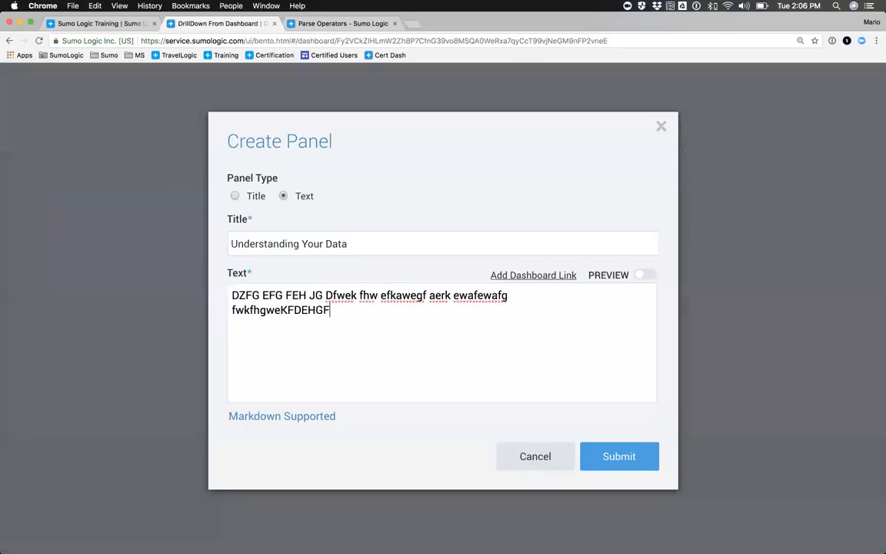
# Step: Check the remaining Parse Operators and Sumo Logic Training pages, and open a new browser tab
pyautogui.scroll(15, 263, 255)
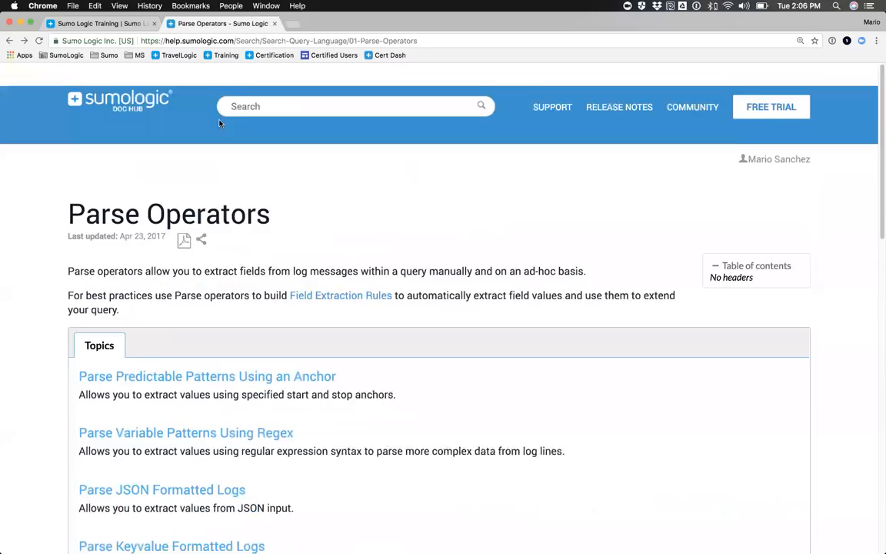
pyautogui.click(116, 24)
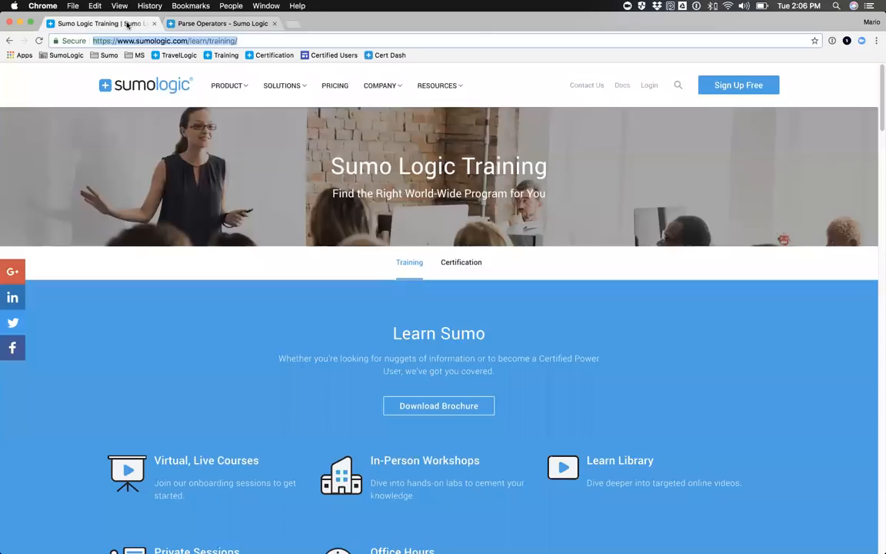
pyautogui.click(227, 24)
pyautogui.click(293, 23)
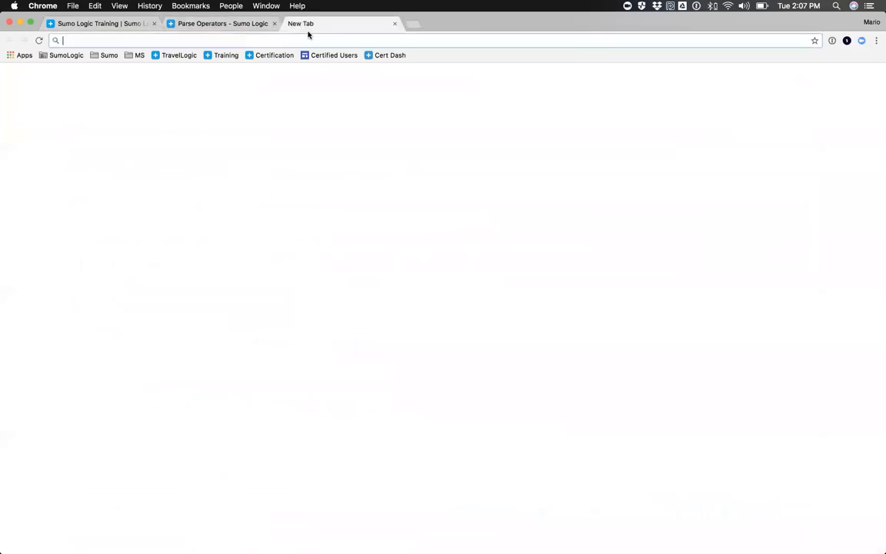
# Step: Unlock the 1Password browser extension by entering the master password
pyautogui.click(833, 42)
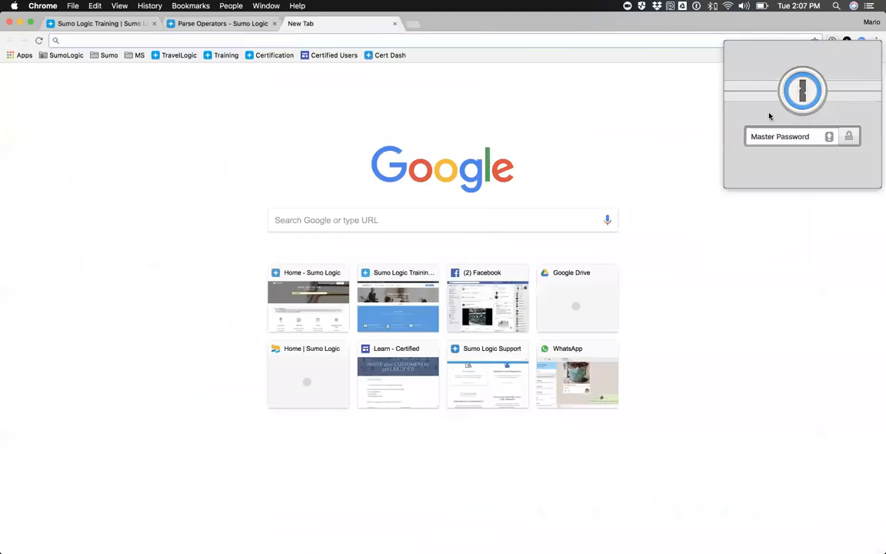
pyautogui.write('••')
pyautogui.press('capslock')
pyautogui.press('BackSpace')
pyautogui.press('BackSpace')
pyautogui.press('BackSpace')
pyautogui.press('BackSpace')
pyautogui.press('BackSpace')
pyautogui.press('BackSpace')
pyautogui.press('BackSpace')
pyautogui.press('BackSpace')
pyautogui.press('BackSpace')
pyautogui.press('BackSpace')
pyautogui.press('BackSpace')
pyautogui.press('BackSpace')
pyautogui.press('BackSpace')
pyautogui.press('BackSpace')
pyautogui.write('••••••••••••••••••')
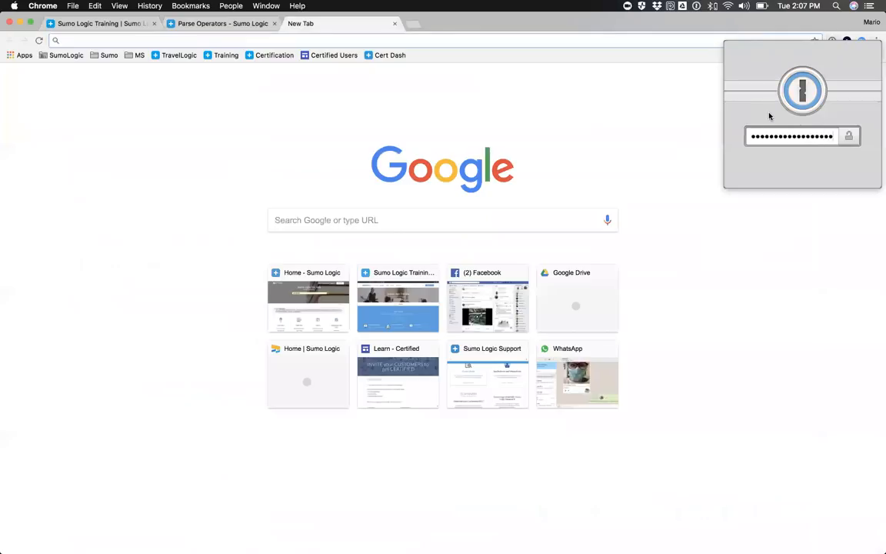
pyautogui.press('Return')
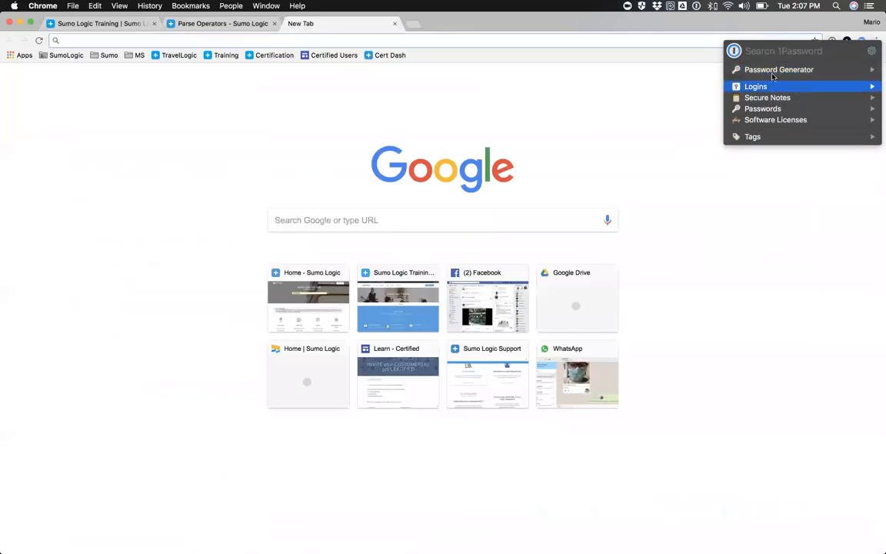
# Step: Search 1Password for the presenter's Sumo Training login, open it to sign in, and dismiss the dashboard's time range list
pyautogui.write('trainin')
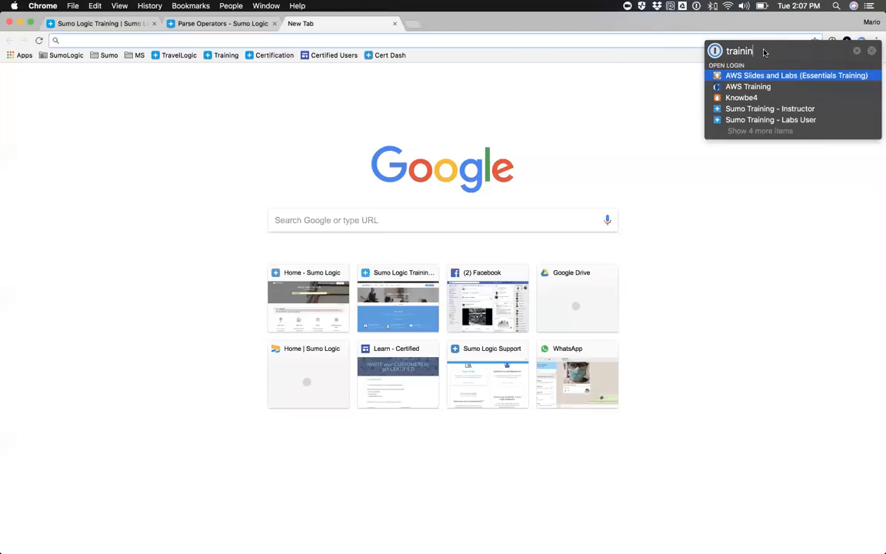
pyautogui.write('g -')
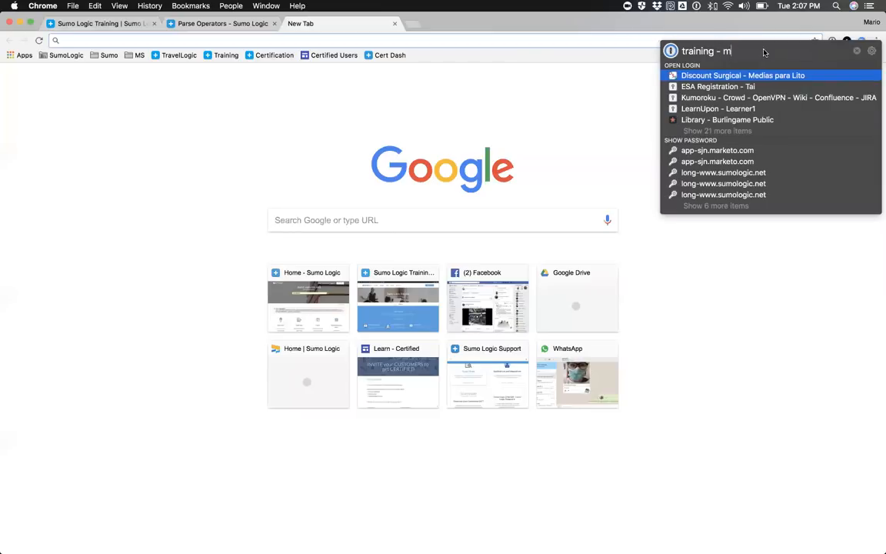
pyautogui.press('BackSpace')
pyautogui.write('mar')
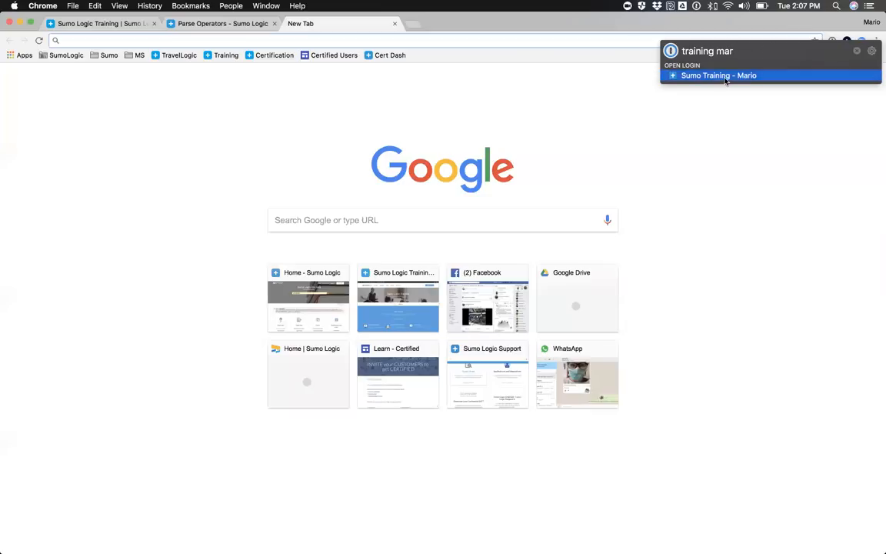
pyautogui.click(723, 76)
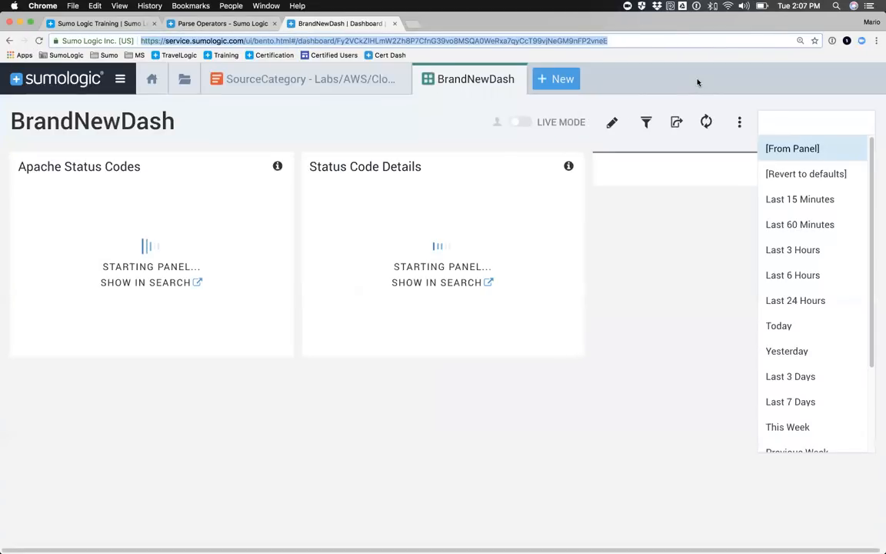
pyautogui.click(707, 244)
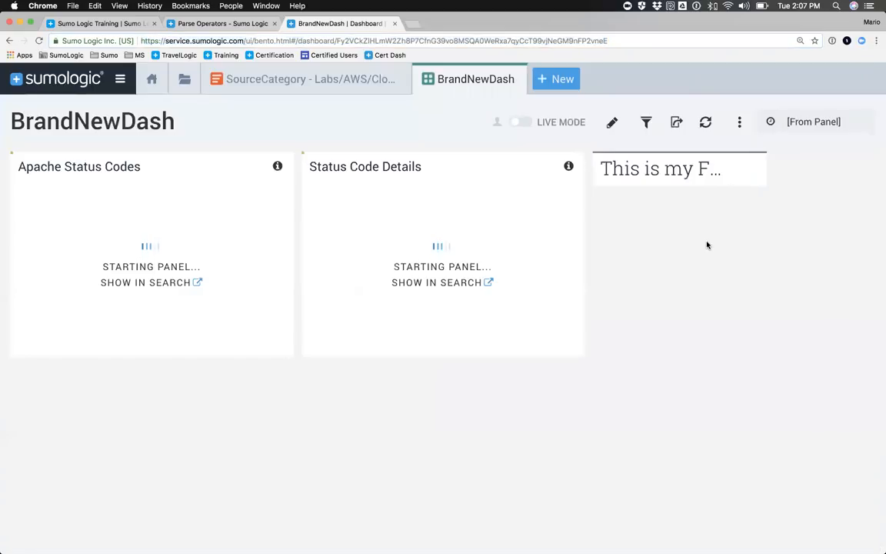
# Step: Check the additional dashboard actions and switch BrandNewDash to edit mode
pyautogui.click(738, 123)
pyautogui.click(736, 180)
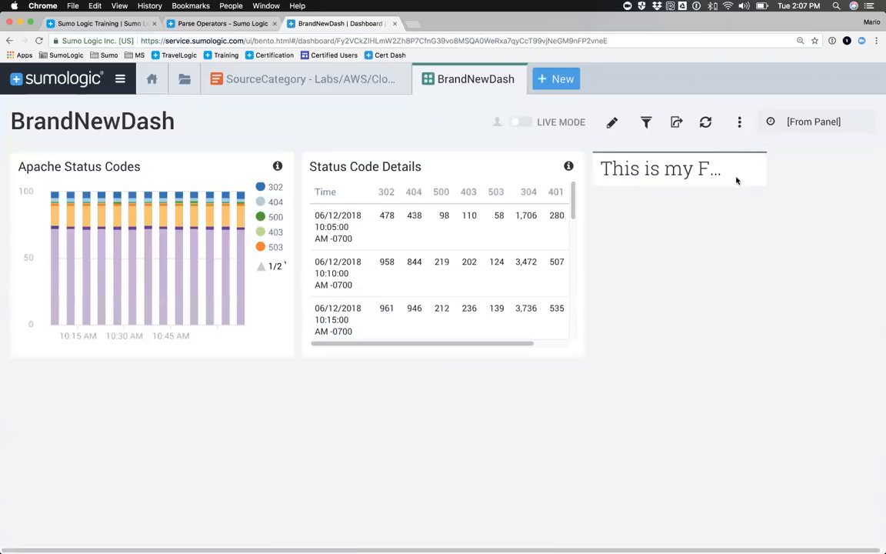
pyautogui.click(739, 123)
pyautogui.click(776, 249)
pyautogui.click(612, 122)
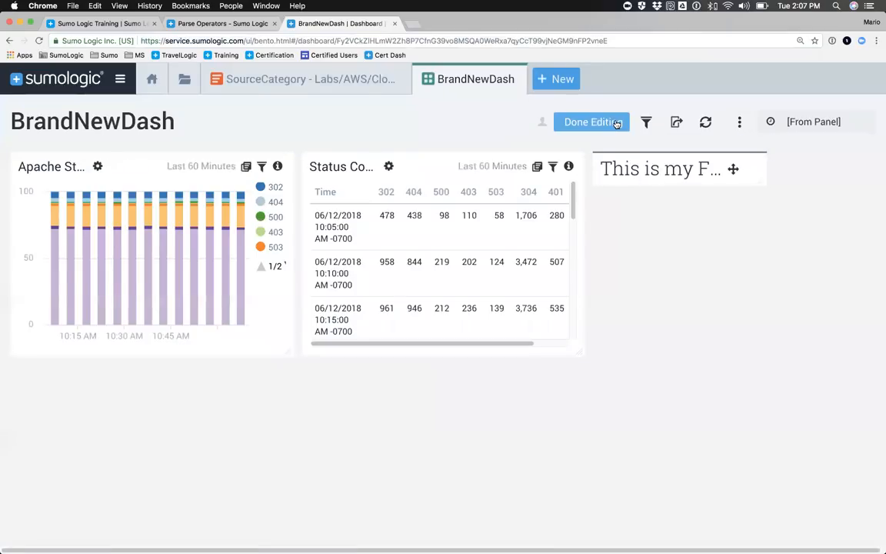
# Step: Add a new panel of type Text to BrandNewDash and title it Understanding Your Data
pyautogui.click(741, 124)
pyautogui.click(681, 150)
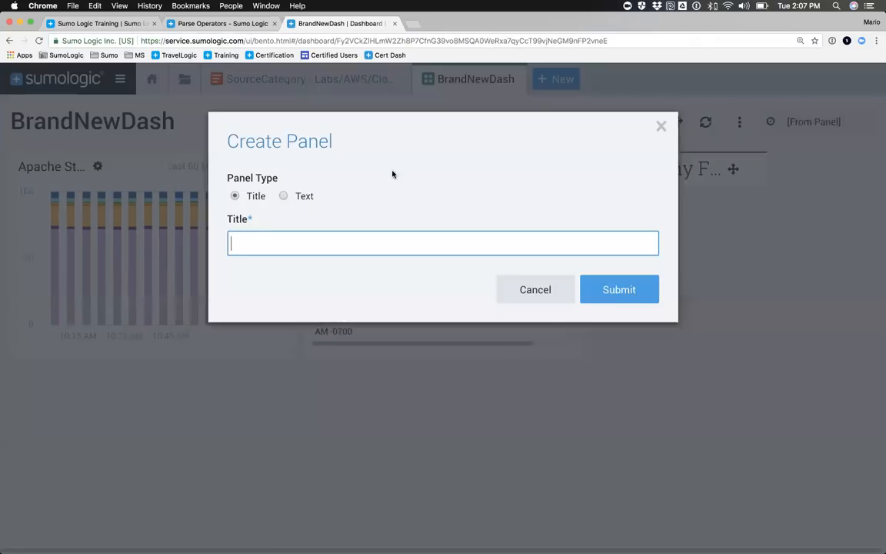
pyautogui.click(283, 196)
pyautogui.click(270, 241)
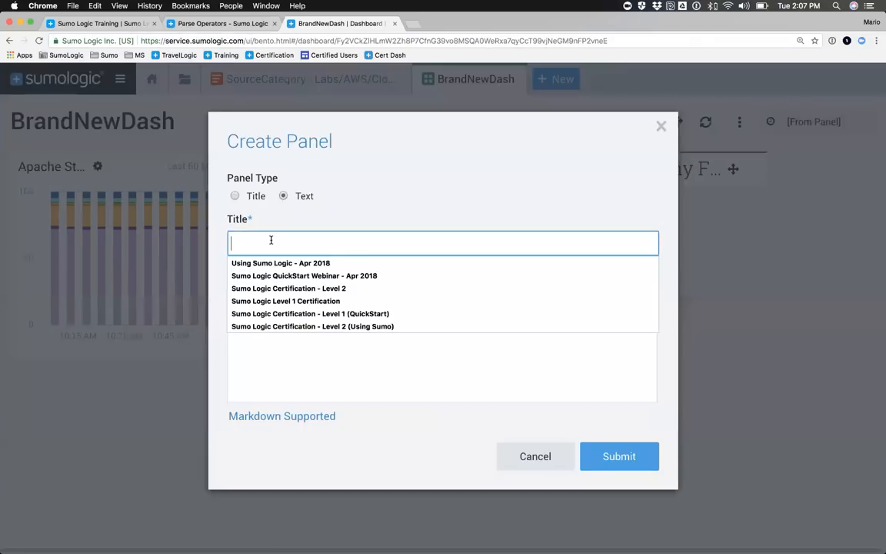
pyautogui.write('Understand')
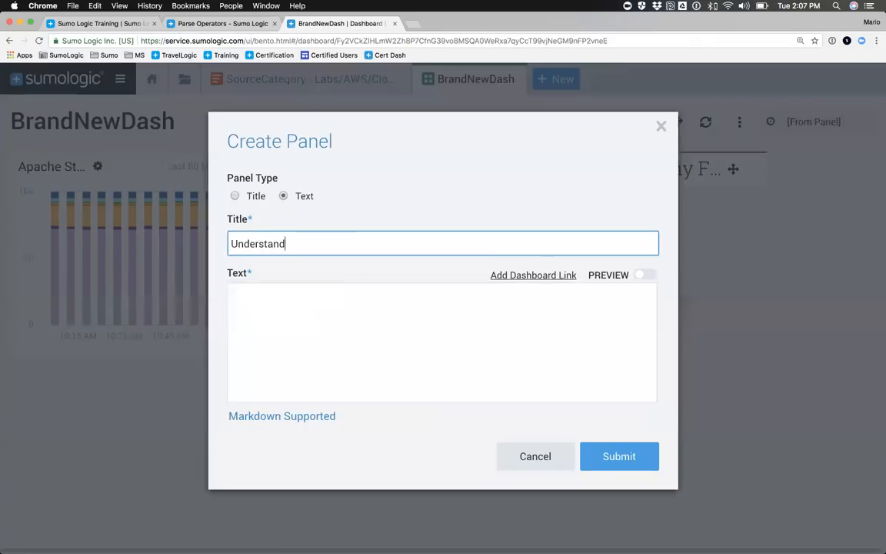
pyautogui.write('ing Your Data')
# Step: Fill the text panel's body with two lines of placeholder text
pyautogui.press('Tab')
pyautogui.write('bfg')
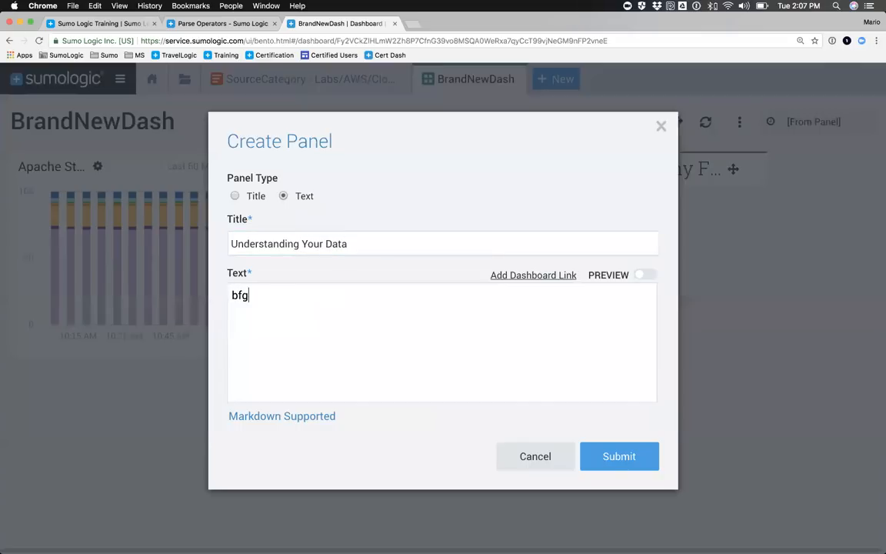
pyautogui.write('bgrbgsb grbgh dgtnh dg jdtghndth jthdnhdt')
pyautogui.press('Return')
pyautogui.write('dgh tdghgdtnh dth jhdtnd hgn gdhmfh, hm')
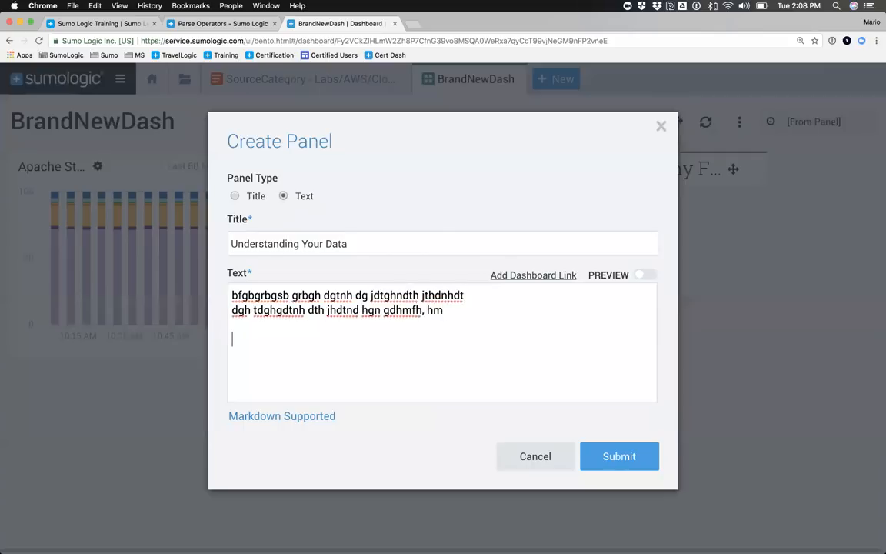
# Step: Insert a link to the AWS CloudTrail - Network and Security dashboard in the text and create the panel
pyautogui.click(526, 277)
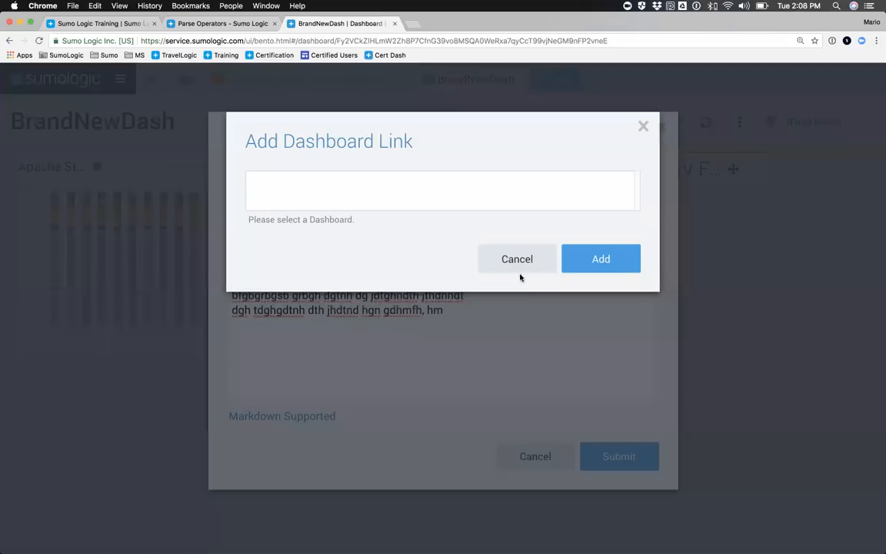
pyautogui.click(297, 276)
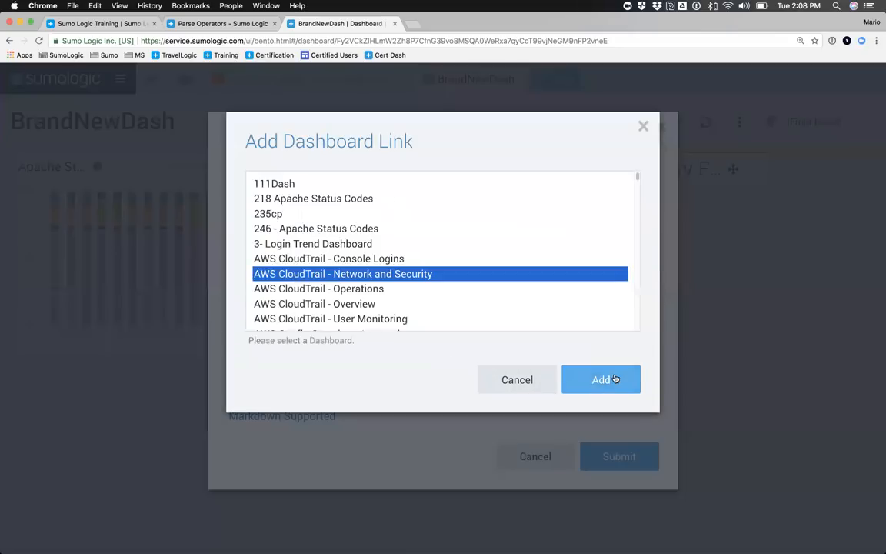
pyautogui.click(615, 380)
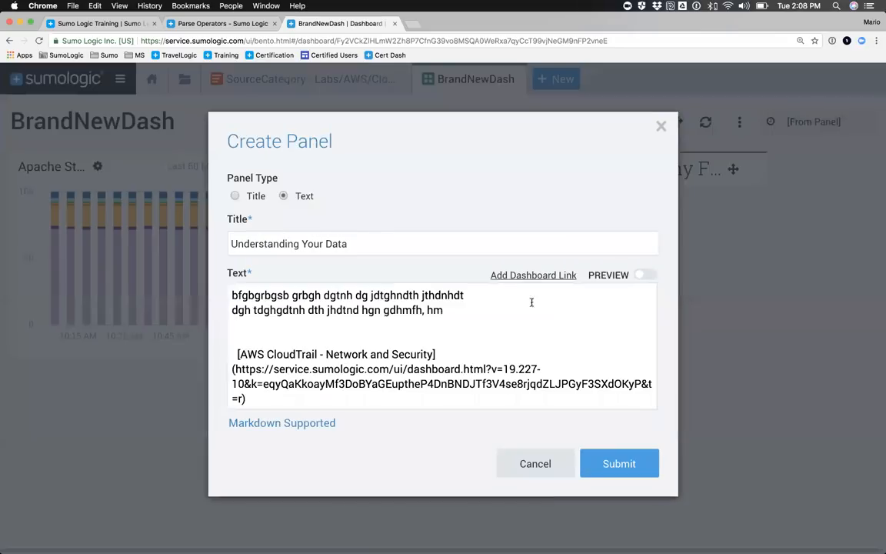
pyautogui.click(596, 463)
# Step: Arrange a full-width title panel on top with the text, Status Code Details and Apache Status Codes panels in one row beneath it
pyautogui.moveTo(740, 358); pyautogui.dragTo(115, 347)
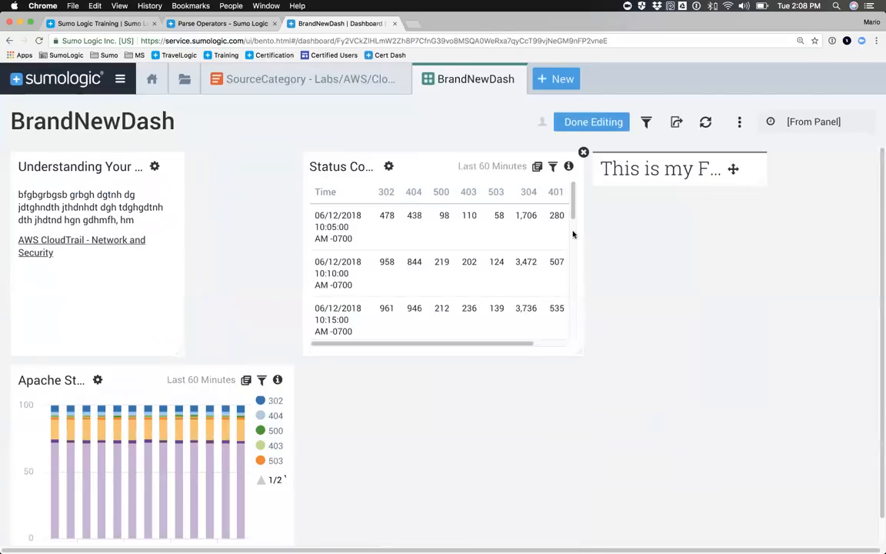
pyautogui.moveTo(731, 168); pyautogui.dragTo(23, 163)
pyautogui.moveTo(200, 183); pyautogui.dragTo(769, 183)
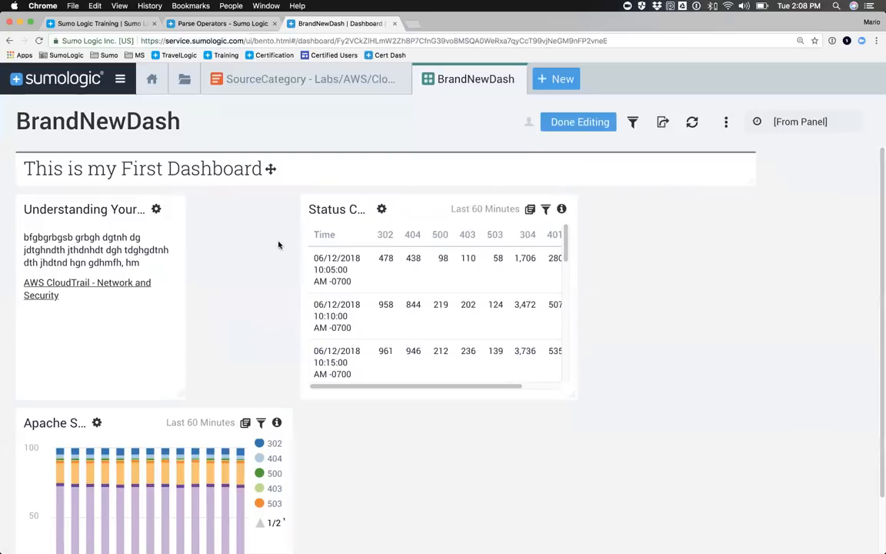
pyautogui.moveTo(374, 307); pyautogui.dragTo(304, 318)
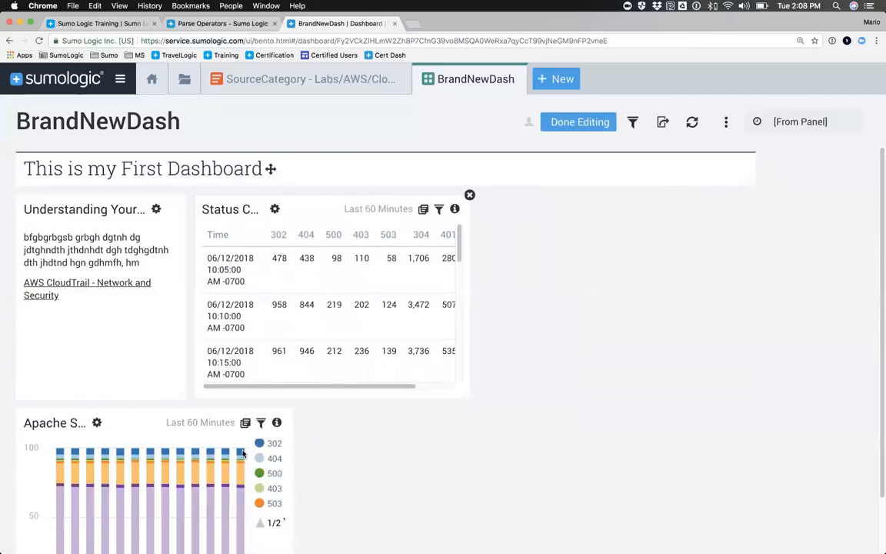
pyautogui.moveTo(234, 454); pyautogui.dragTo(719, 299)
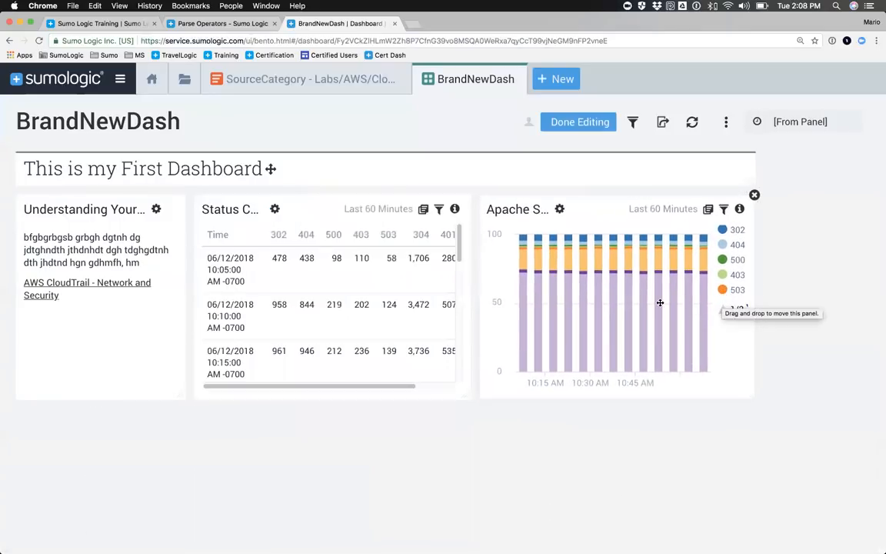
# Step: Switch the dashboard to the dark theme and widen the Status Code Details table to the title panel's far edge
pyautogui.click(725, 122)
pyautogui.click(681, 176)
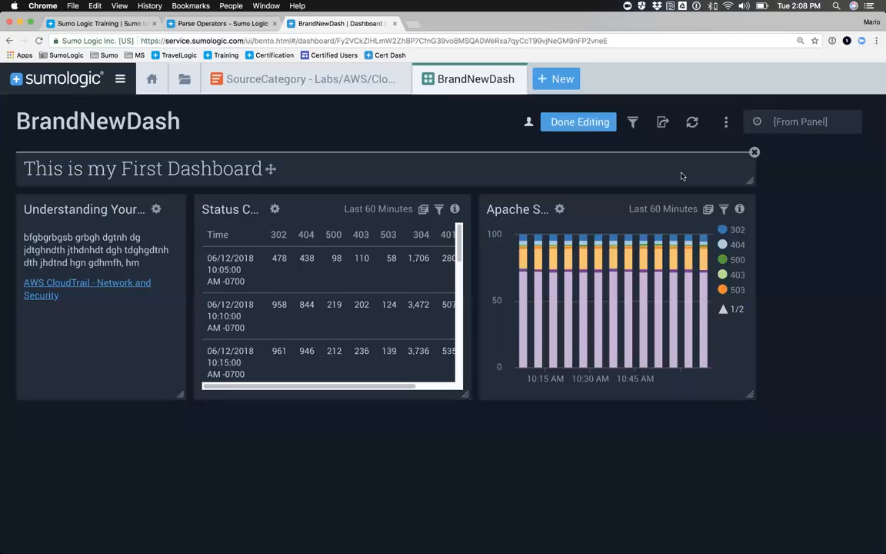
pyautogui.moveTo(464, 398); pyautogui.dragTo(743, 389)
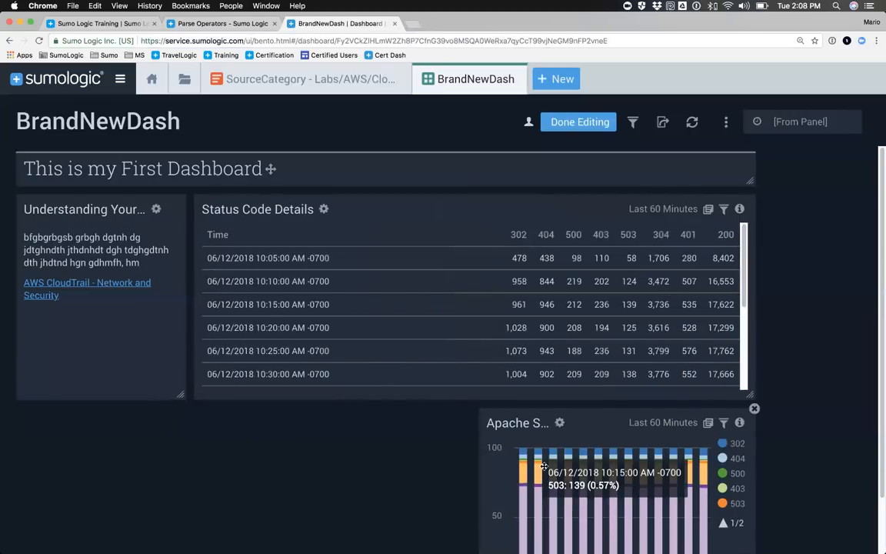
# Step: Move the Apache Status Codes chart to the start of the row below and widen it to the full dashboard width
pyautogui.scroll(-2, 495, 400)
pyautogui.moveTo(510, 384); pyautogui.dragTo(55, 427)
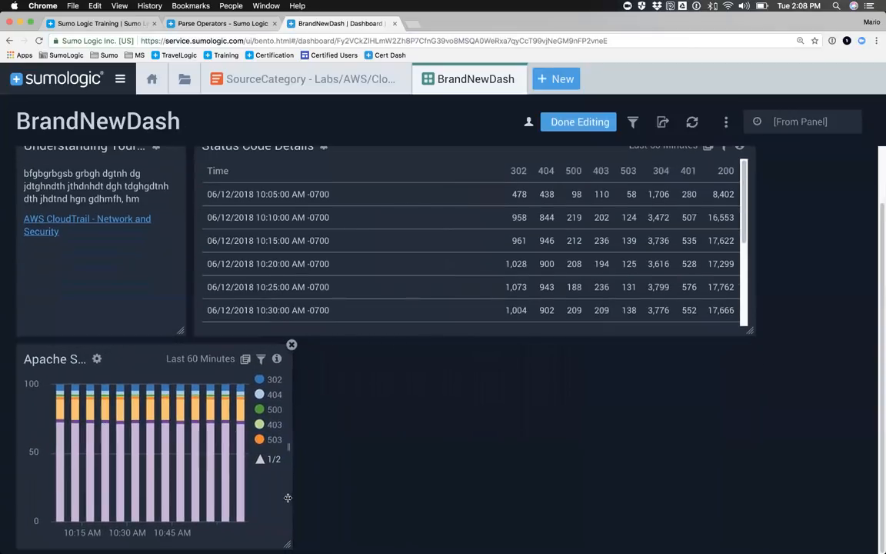
pyautogui.moveTo(287, 543); pyautogui.dragTo(708, 522)
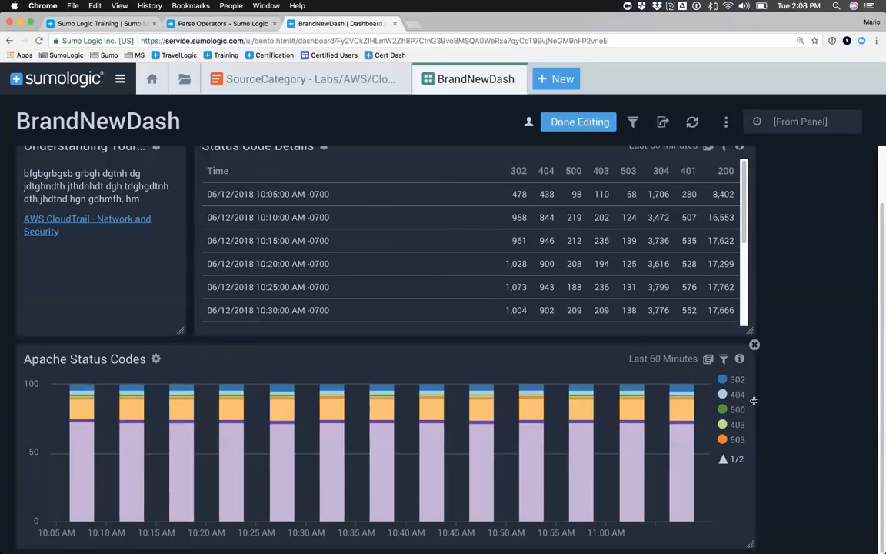
pyautogui.scroll(2, 671, 338)
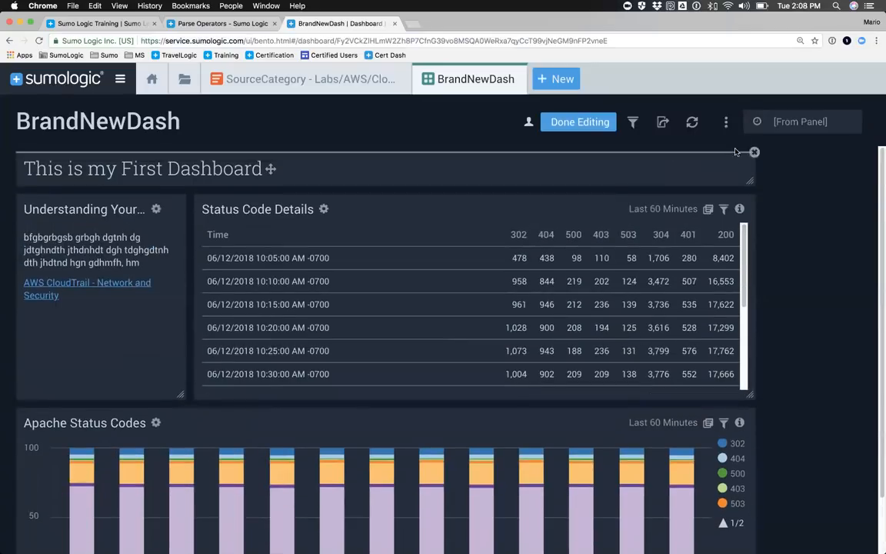
# Step: Review the data access level choices for running BrandNewDash and close the dialog without changing them
pyautogui.click(726, 122)
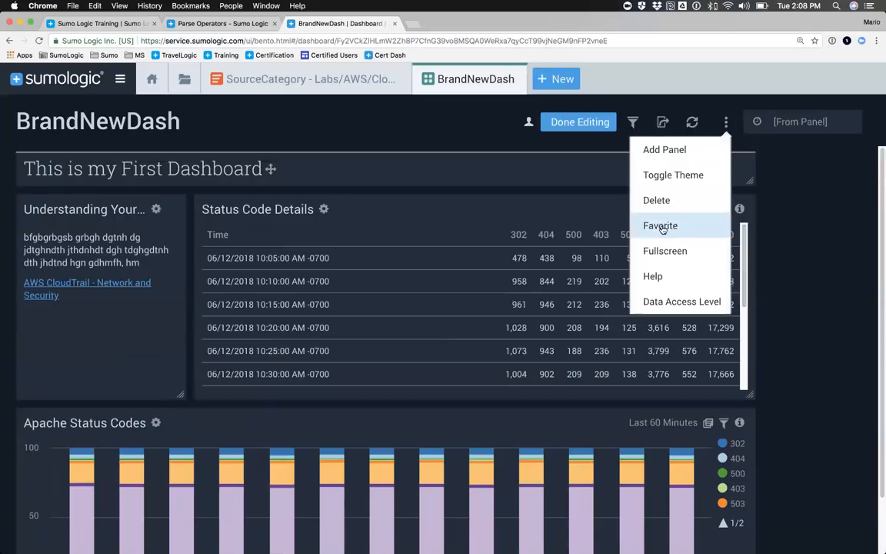
pyautogui.click(658, 303)
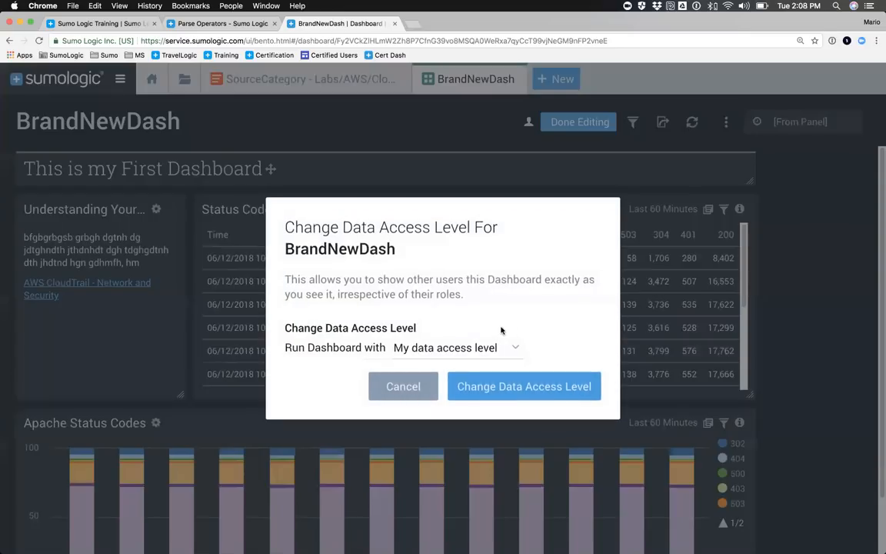
pyautogui.click(440, 350)
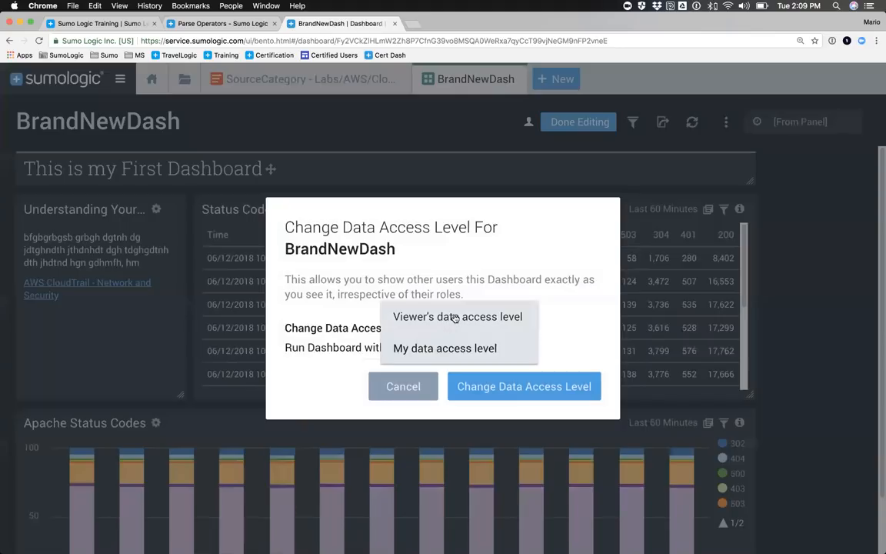
pyautogui.click(411, 386)
pyautogui.click(404, 387)
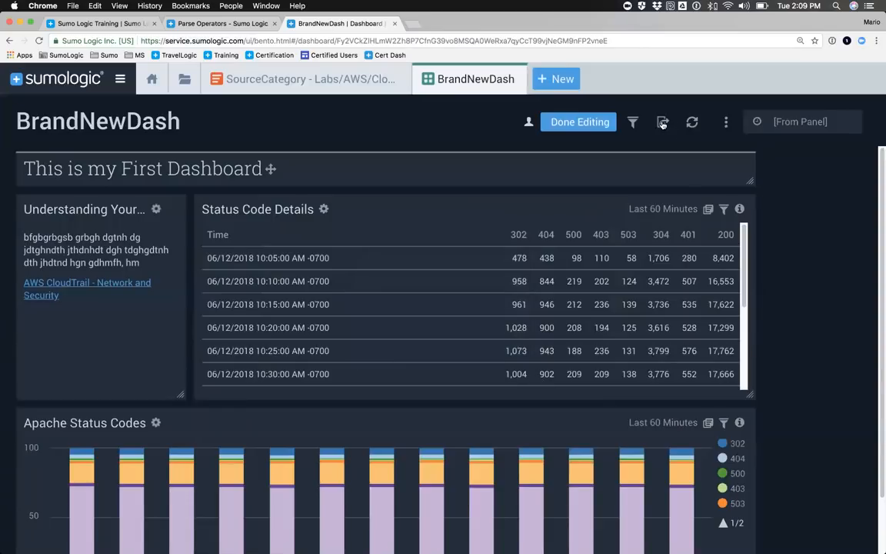
# Step: Start sharing BrandNewDash with edit access for Your Entire Organization (Sumo Logic Training) and the Training_Analyst role
pyautogui.click(663, 123)
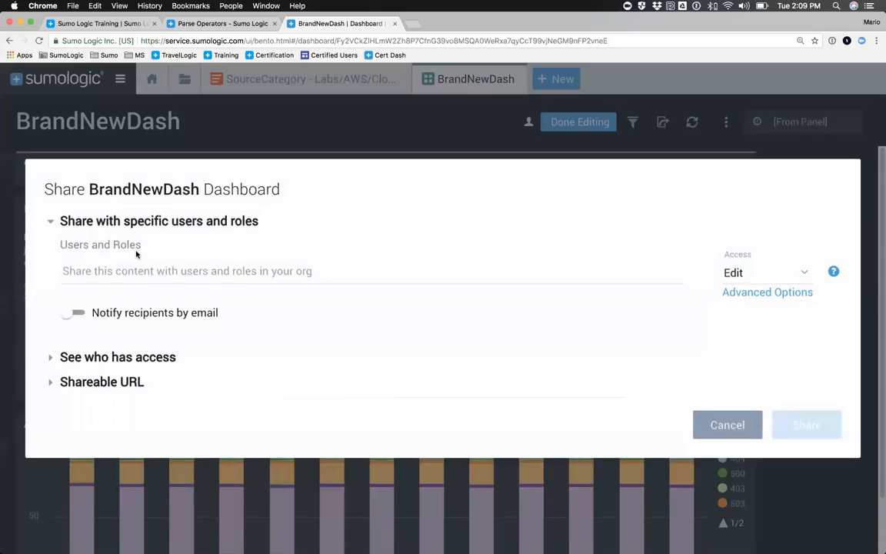
pyautogui.click(85, 270)
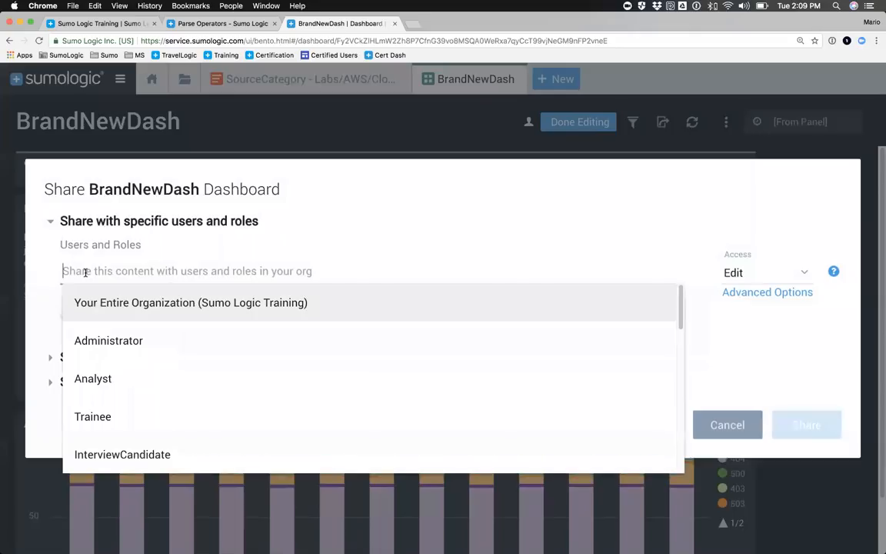
pyautogui.click(91, 304)
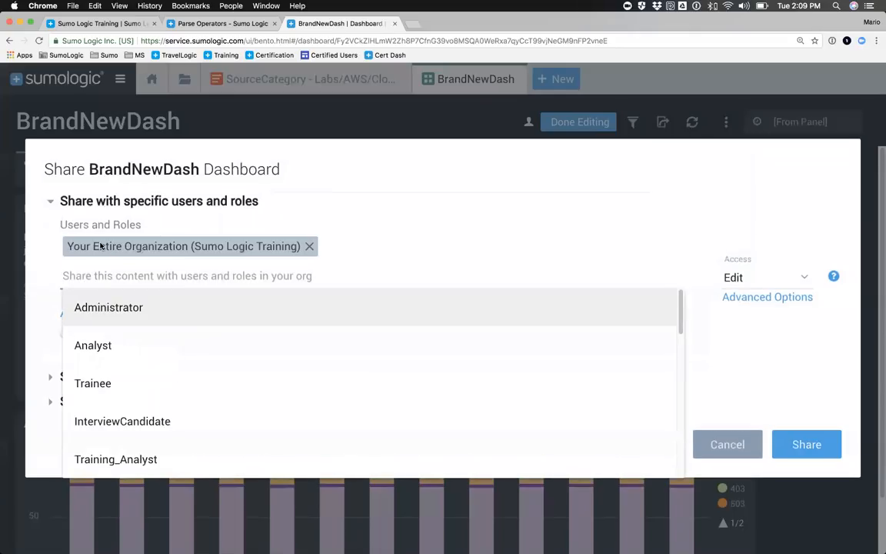
pyautogui.click(101, 458)
pyautogui.click(506, 257)
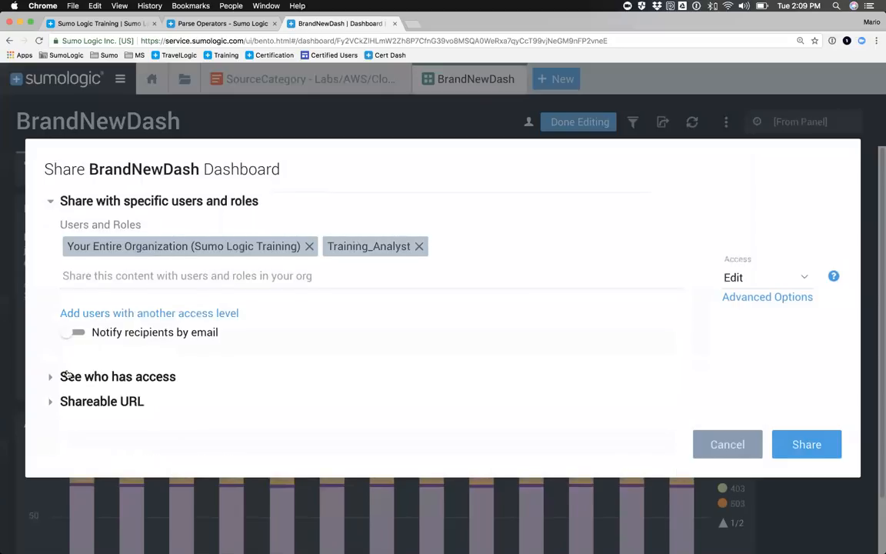
# Step: Make the dashboard accessible outside the organization in the shareable URL settings and select its full URL
pyautogui.click(50, 401)
pyautogui.scroll(-3, 139, 394)
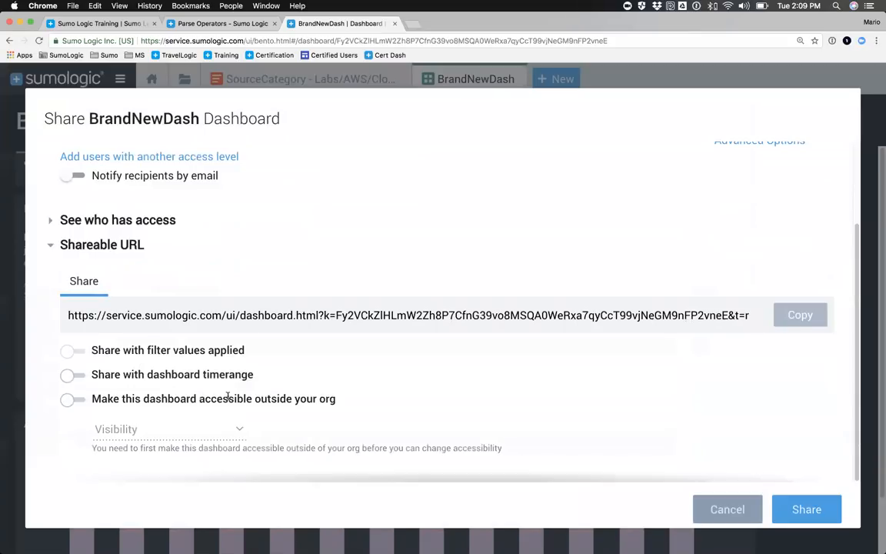
pyautogui.click(69, 400)
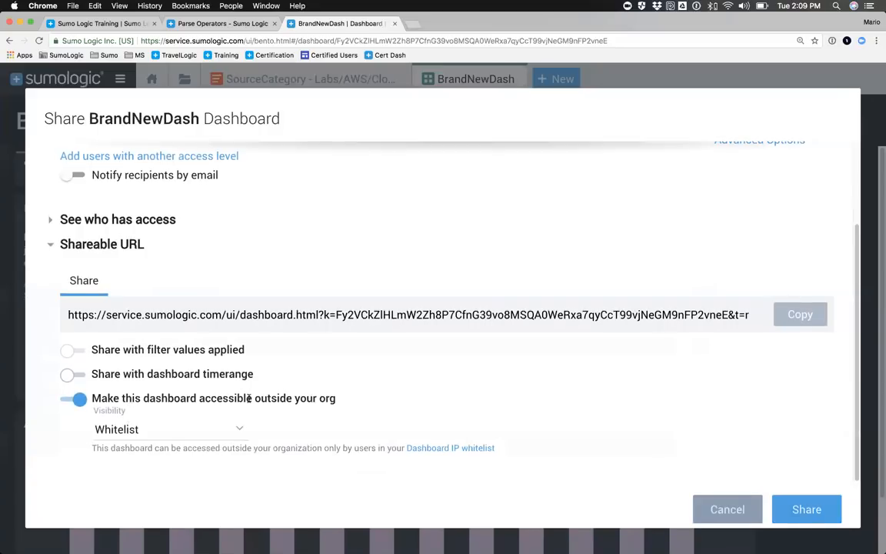
pyautogui.tripleClick(281, 316)
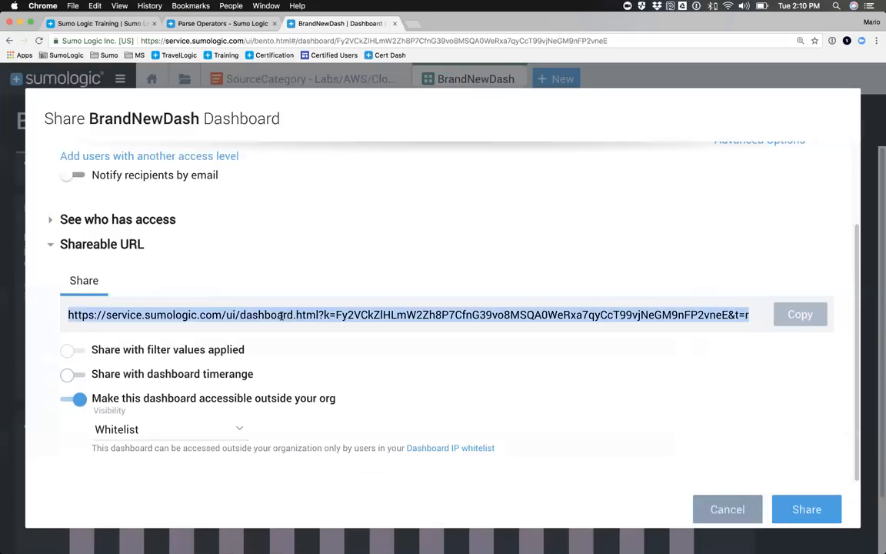
# Step: Try World and Whitelist as the visibility for access outside the organization, and cancel sharing the dashboard
pyautogui.click(230, 431)
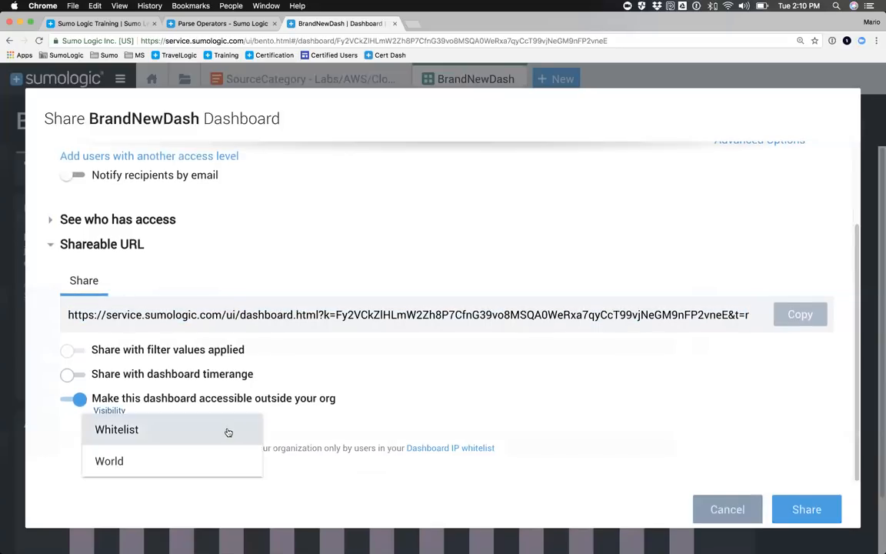
pyautogui.click(98, 460)
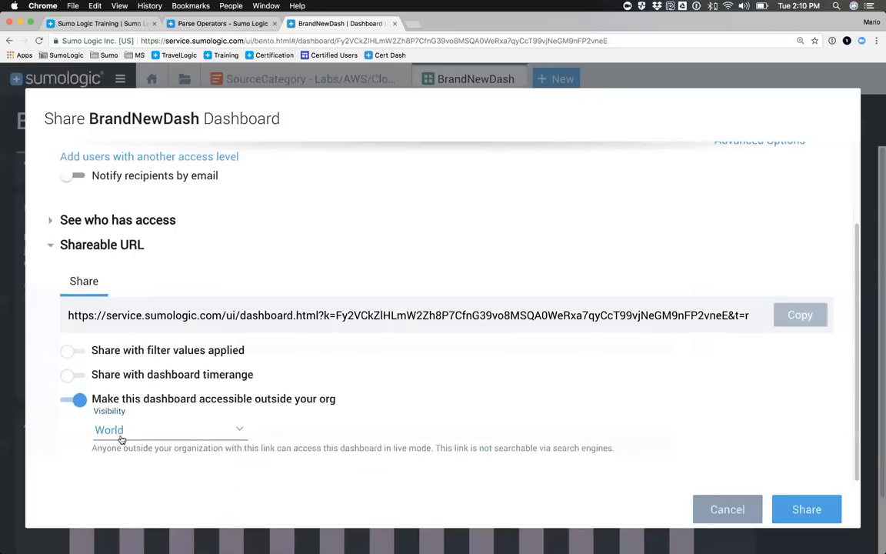
pyautogui.click(129, 436)
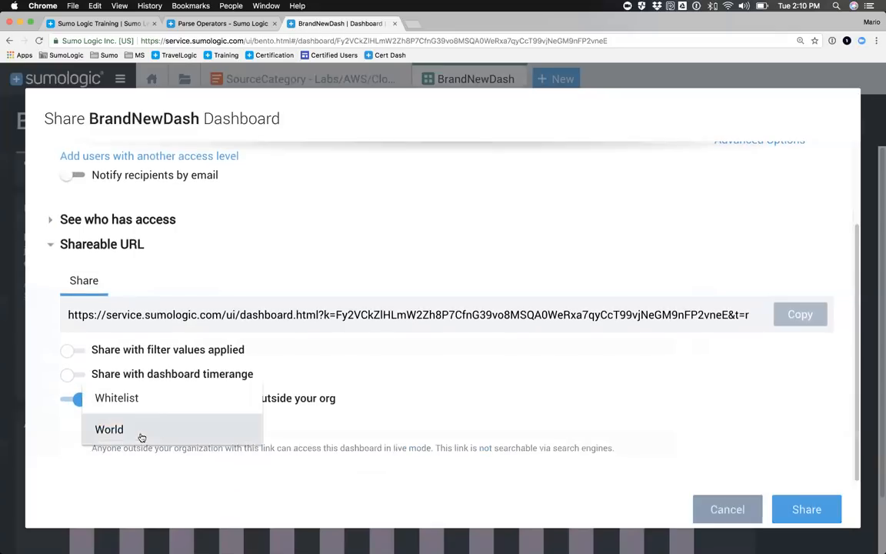
pyautogui.click(119, 398)
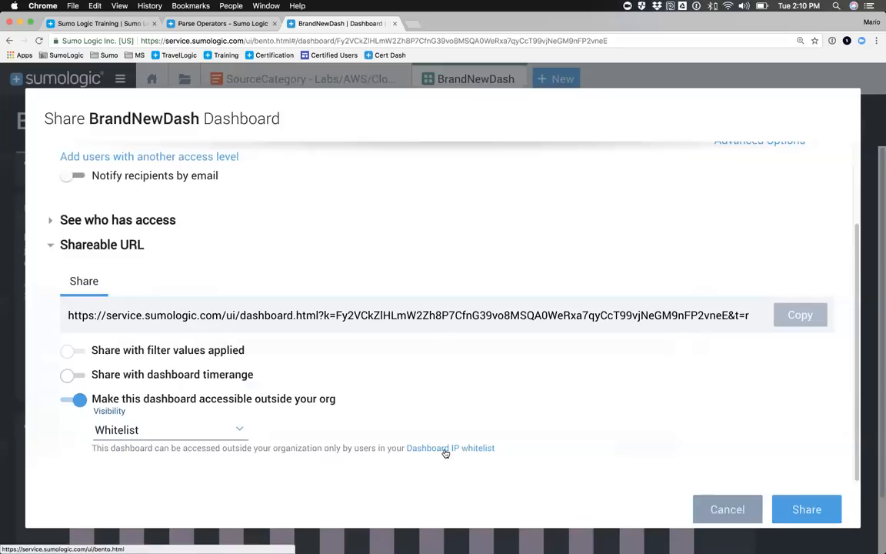
pyautogui.click(723, 510)
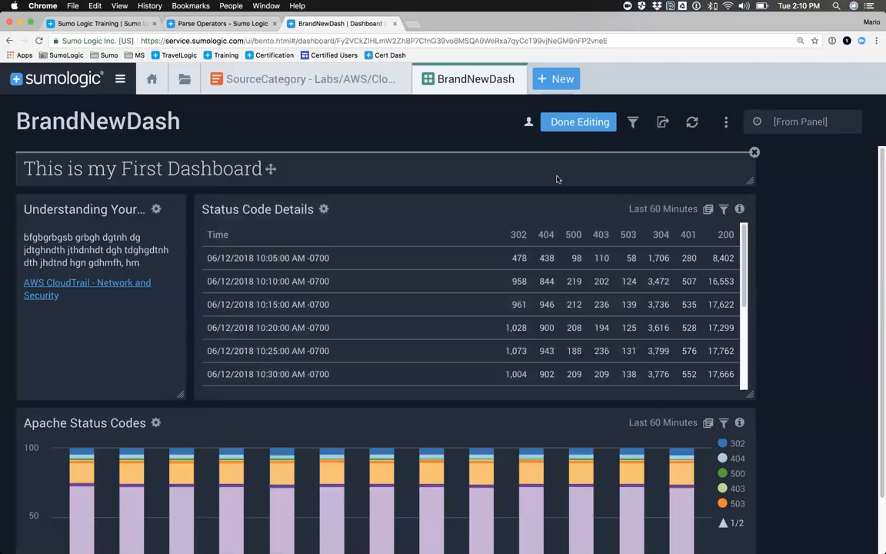
# Step: Add an aws_region filter for all linked panels of the BrandNewDash dashboard
pyautogui.click(632, 121)
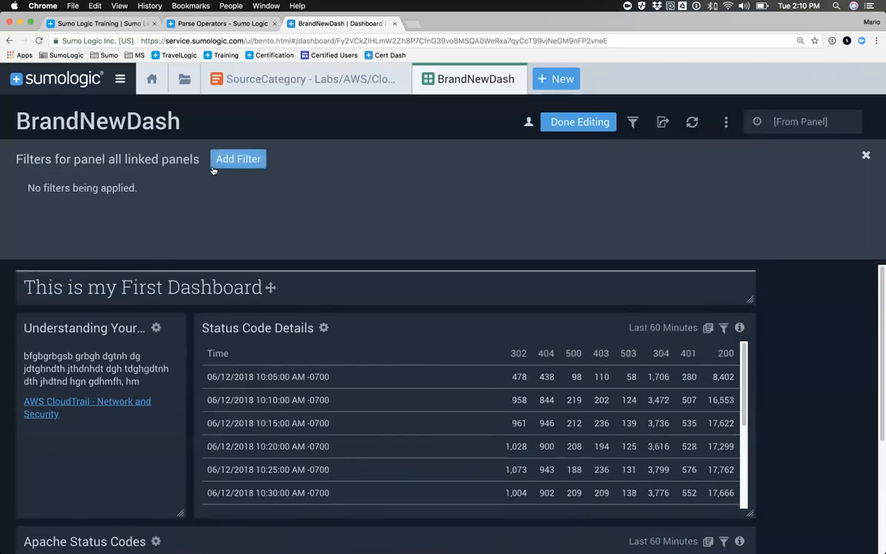
pyautogui.click(227, 166)
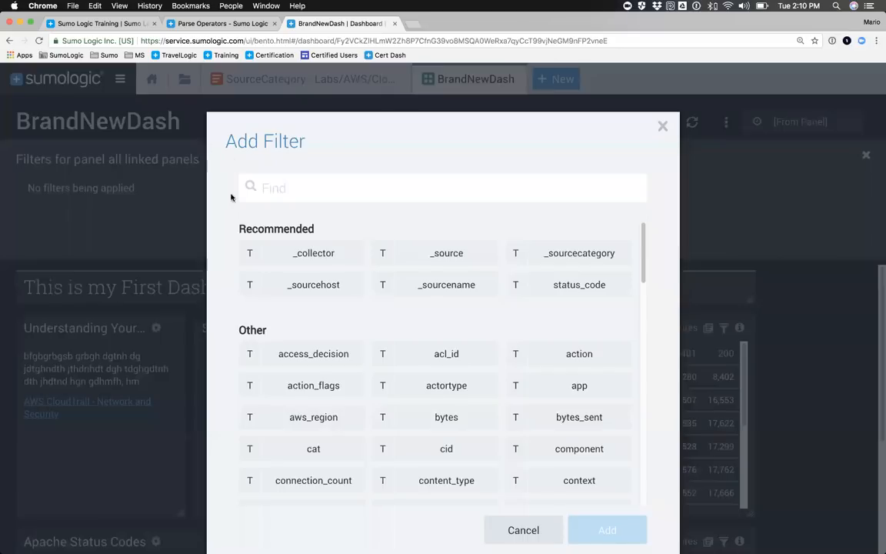
pyautogui.scroll(-1, 327, 306)
pyautogui.scroll(-1, 327, 306)
pyautogui.click(316, 377)
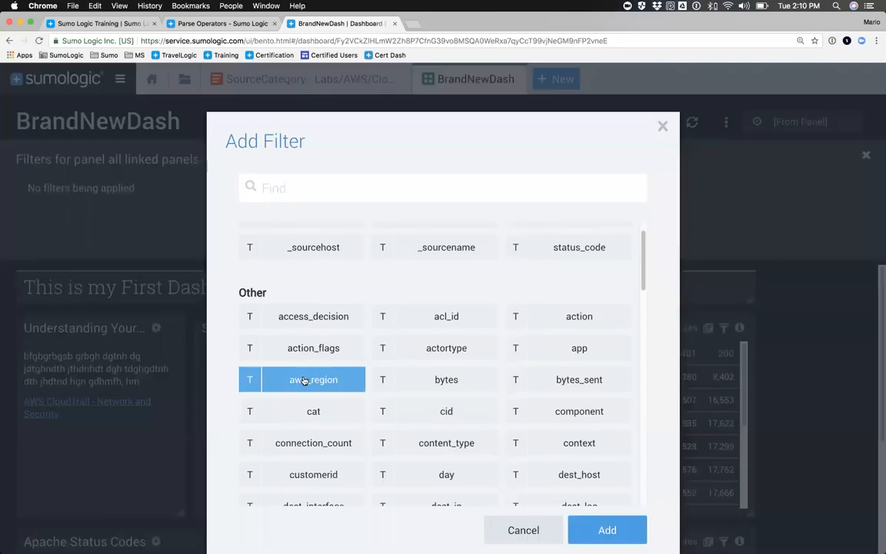
pyautogui.scroll(-10, 501, 419)
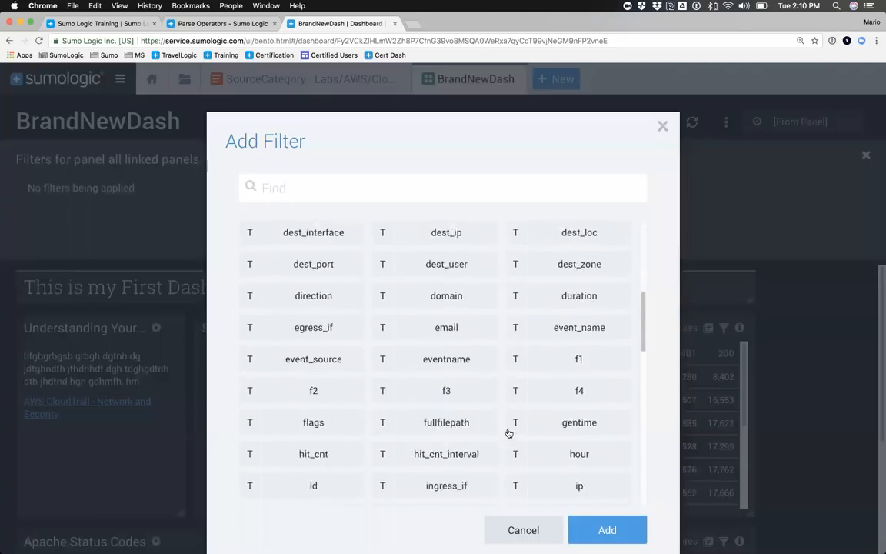
pyautogui.click(609, 529)
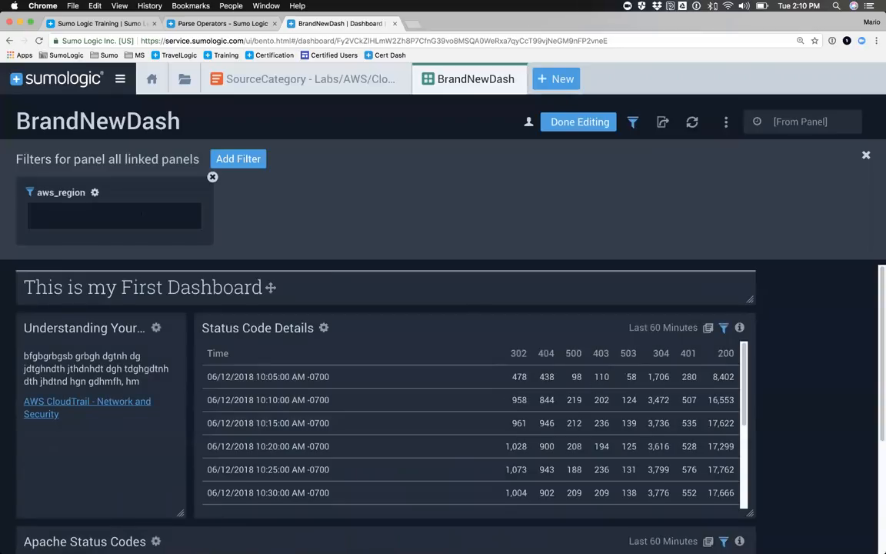
# Step: Change the aws_region filter's label to "Enter your Region:" and save the filter settings
pyautogui.click(96, 192)
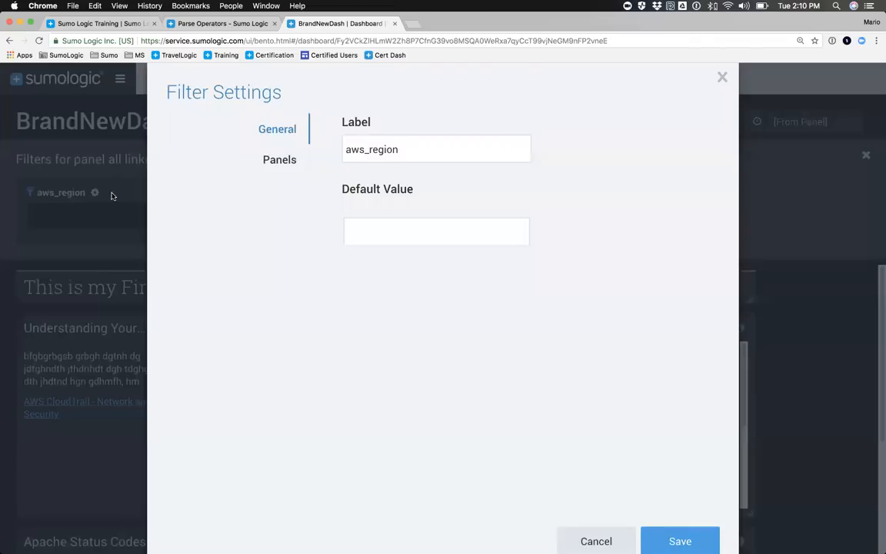
pyautogui.doubleClick(365, 150)
pyautogui.write('Ent')
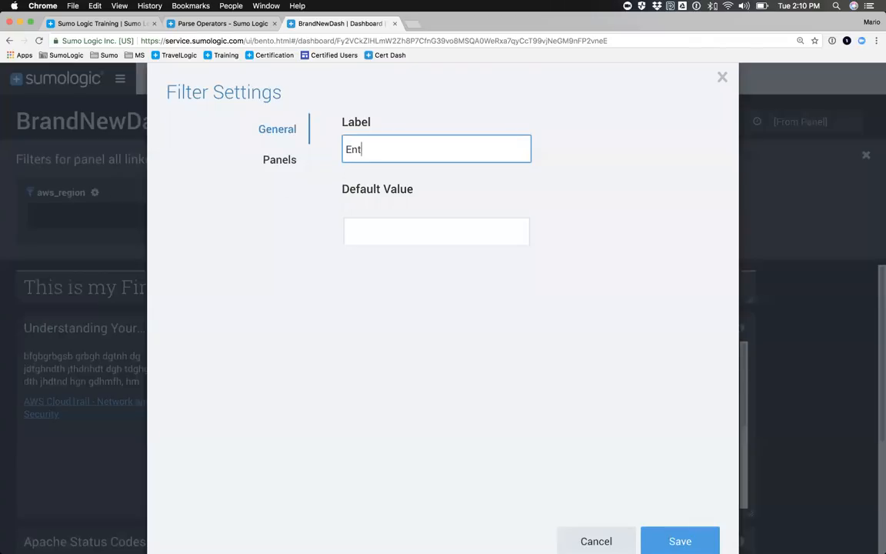
pyautogui.write('er your Region:')
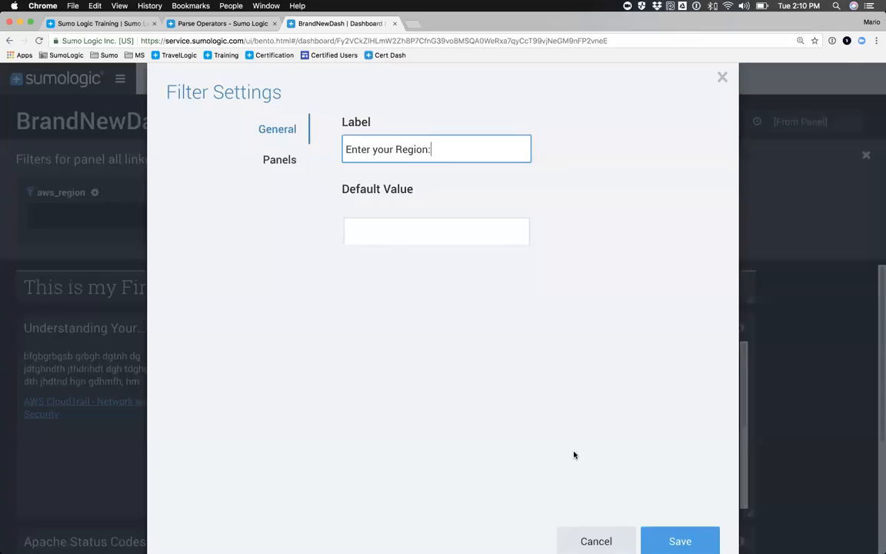
pyautogui.click(647, 537)
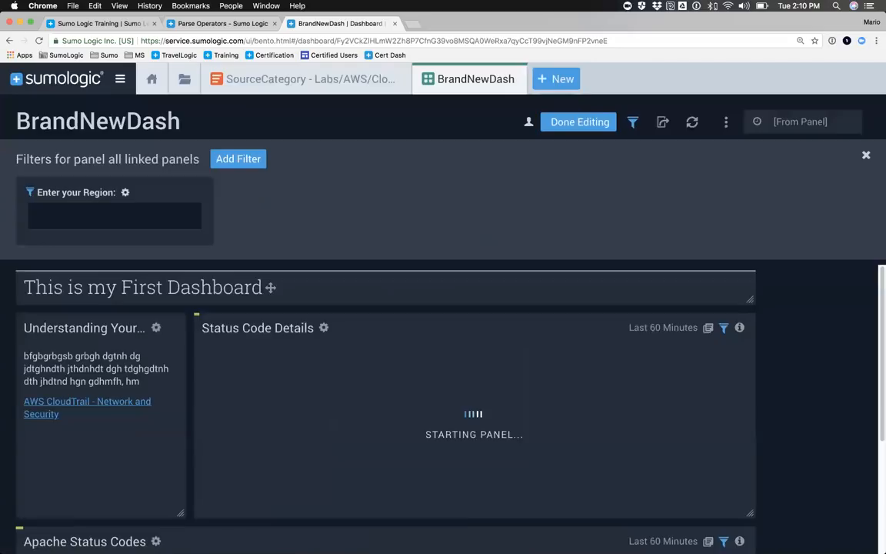
# Step: Filter the dashboard panels by region us-west1, and replace that filter value with us-east2
pyautogui.click(83, 220)
pyautogui.write('us-west1')
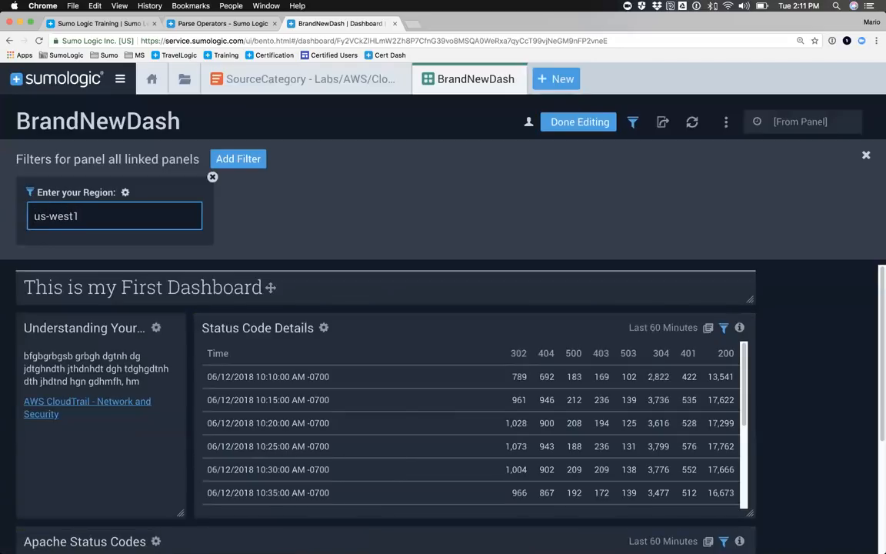
pyautogui.press('BackSpace')
pyautogui.press('BackSpace')
pyautogui.press('BackSpace')
pyautogui.press('BackSpace')
pyautogui.press('BackSpace')
pyautogui.write('east2')
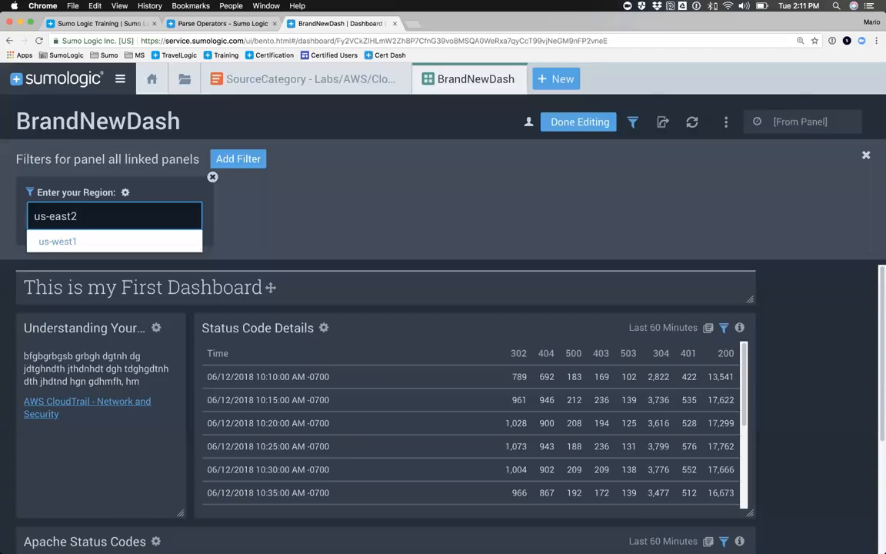
pyautogui.press('Return')
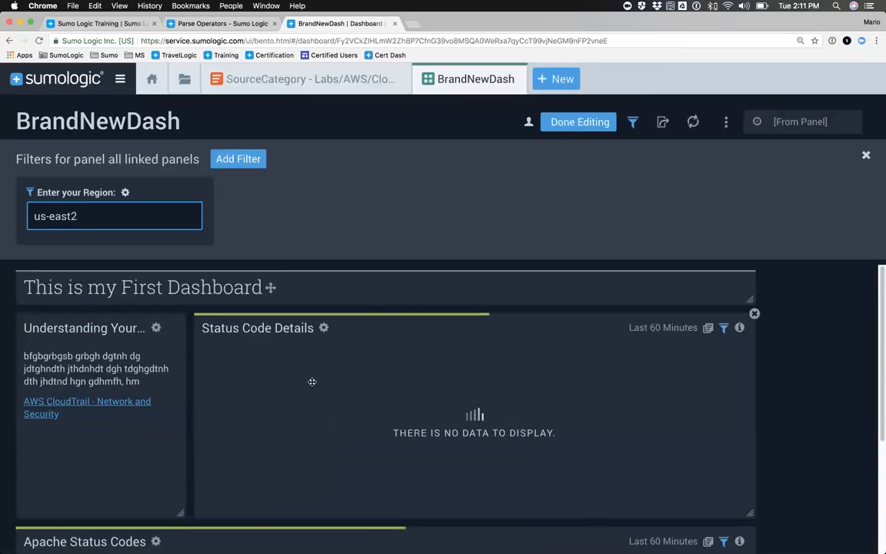
# Step: Check the filtered status code panels, clear the region filter value, and finish editing BrandNewDash
pyautogui.scroll(-5, 203, 357)
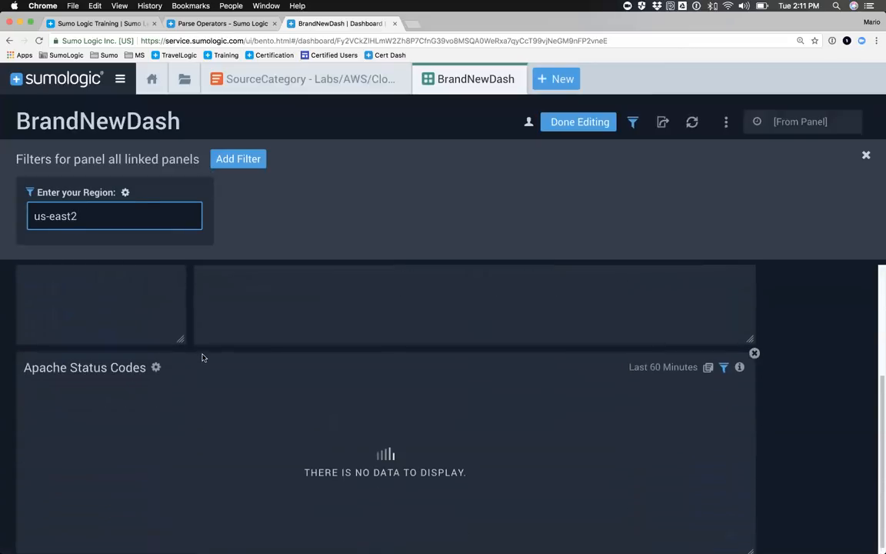
pyautogui.scroll(5, 203, 357)
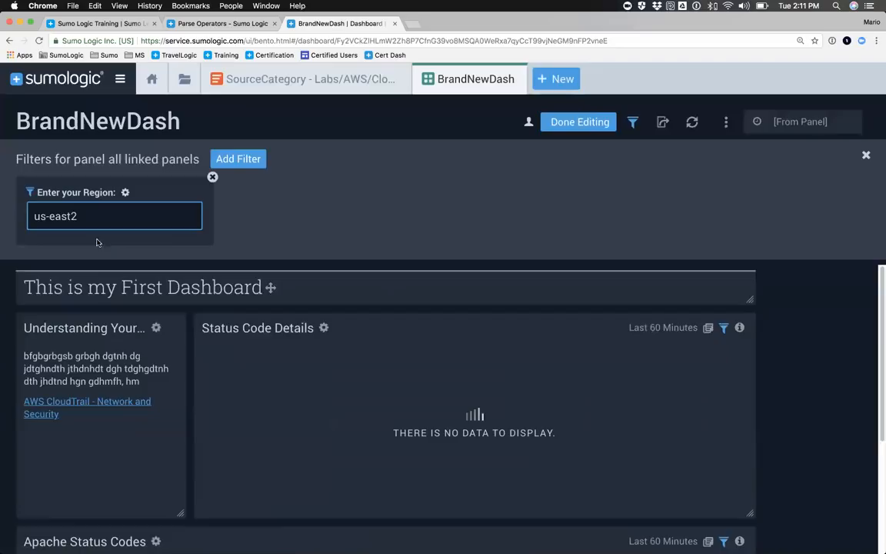
pyautogui.scroll(-2, 322, 420)
pyautogui.scroll(-3, 322, 419)
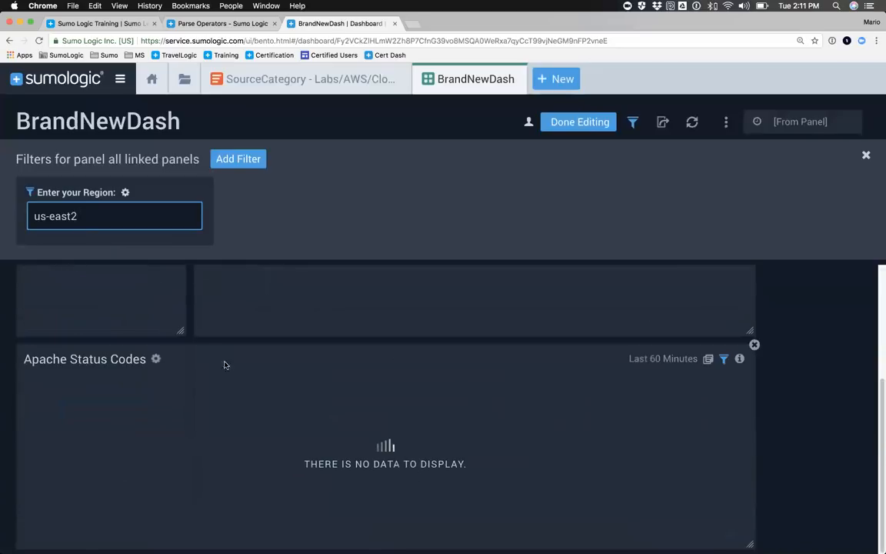
pyautogui.scroll(5, 224, 361)
pyautogui.press('super+a')
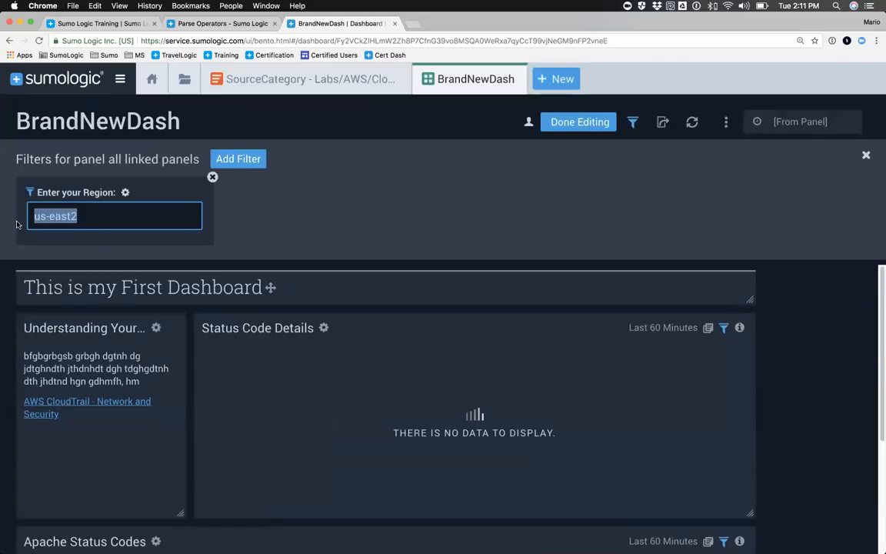
pyautogui.press('BackSpace')
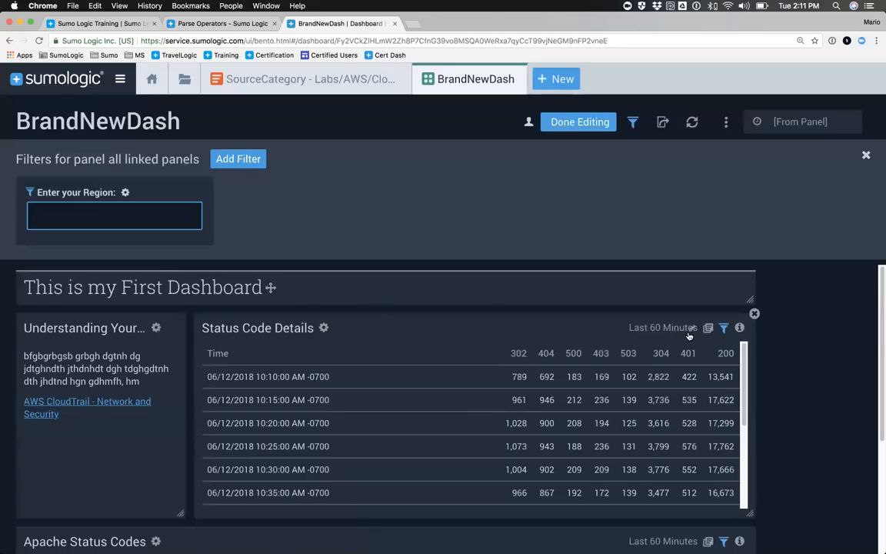
pyautogui.click(579, 123)
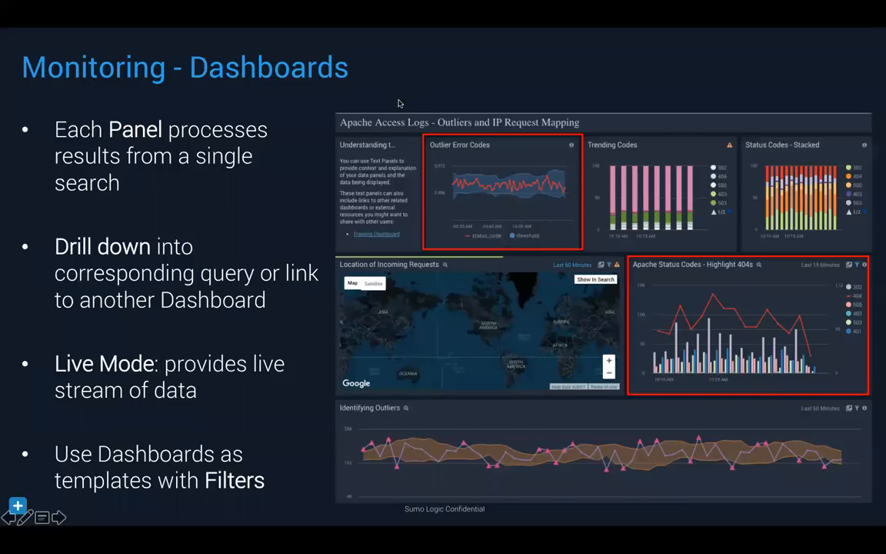
pyautogui.press('Right')
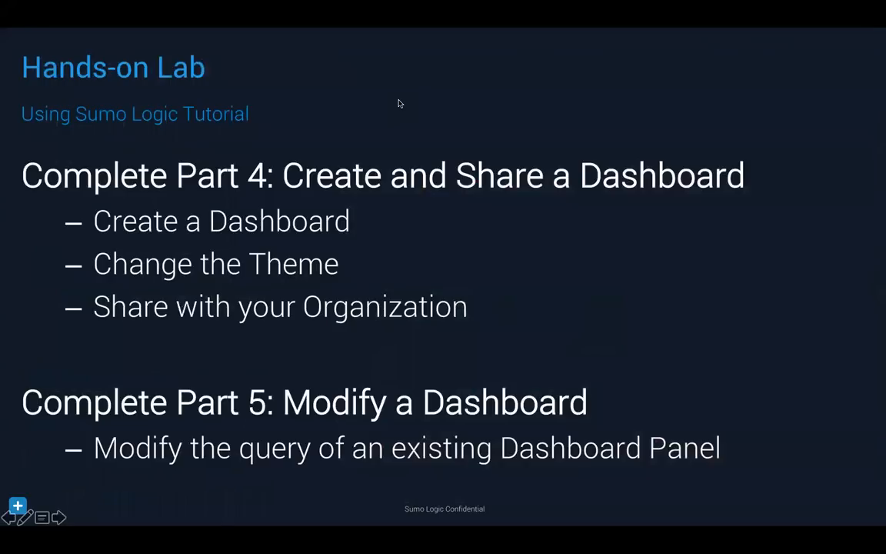
pyautogui.press('Right')
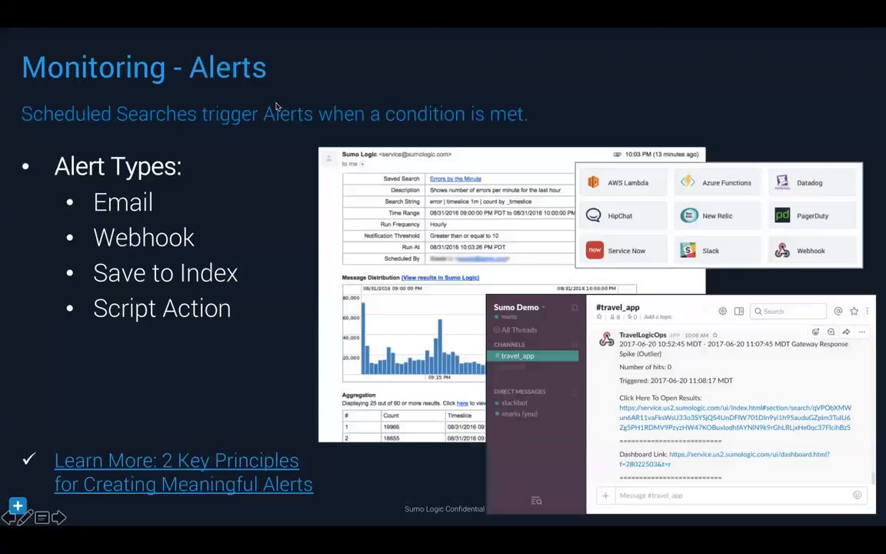
# Step: Switch to Chrome, add "and status_code=404" to the first line of the Apache access log query, and run it to review the aggregates
pyautogui.press('super+Tab')
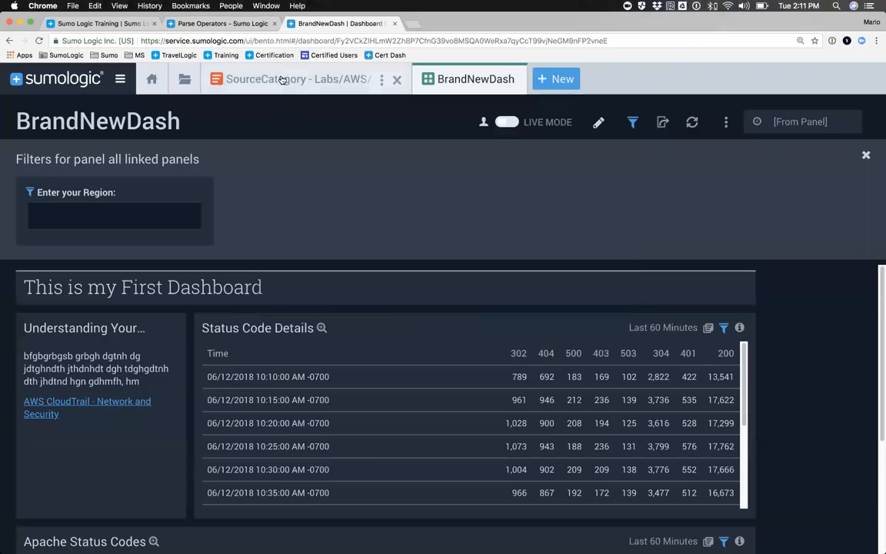
pyautogui.click(283, 80)
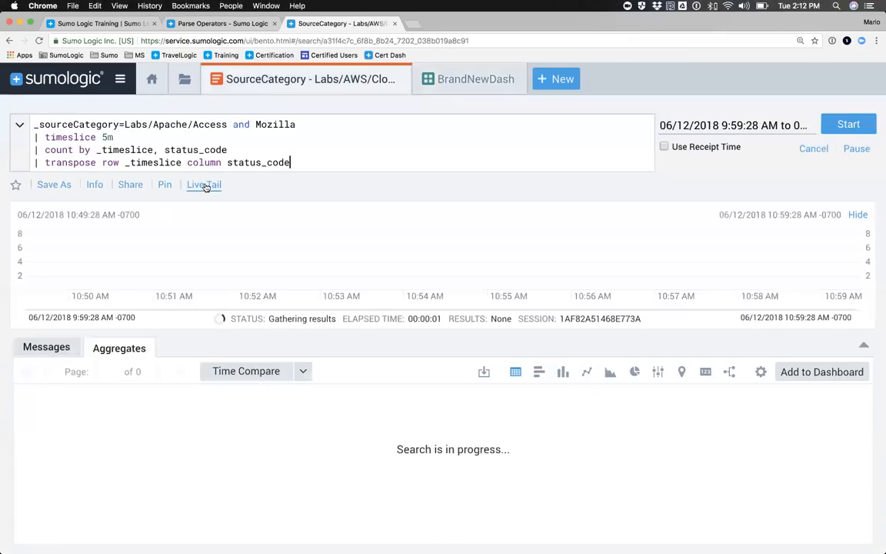
pyautogui.click(309, 126)
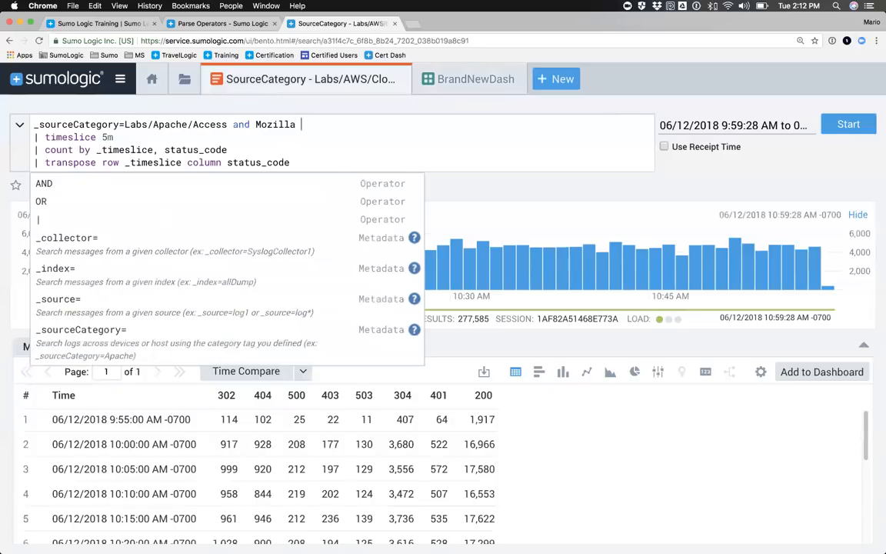
pyautogui.write('and stat')
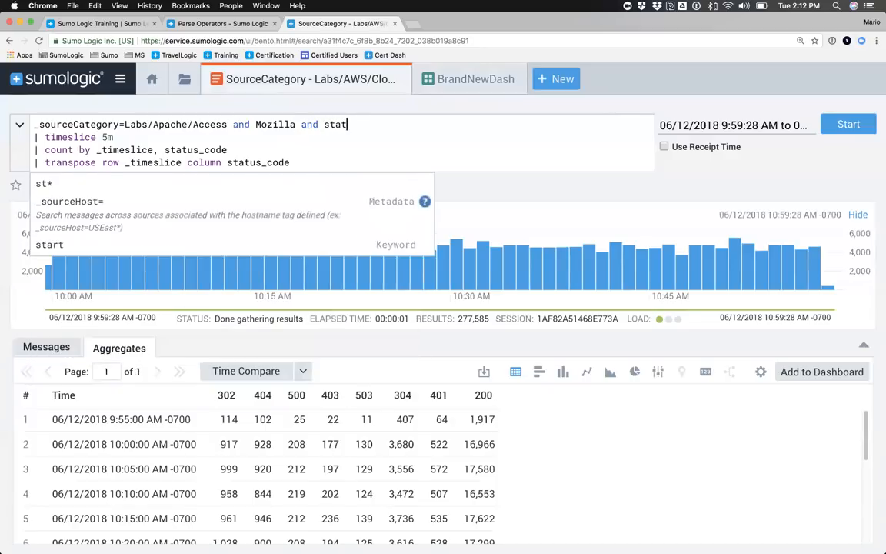
pyautogui.write('us_')
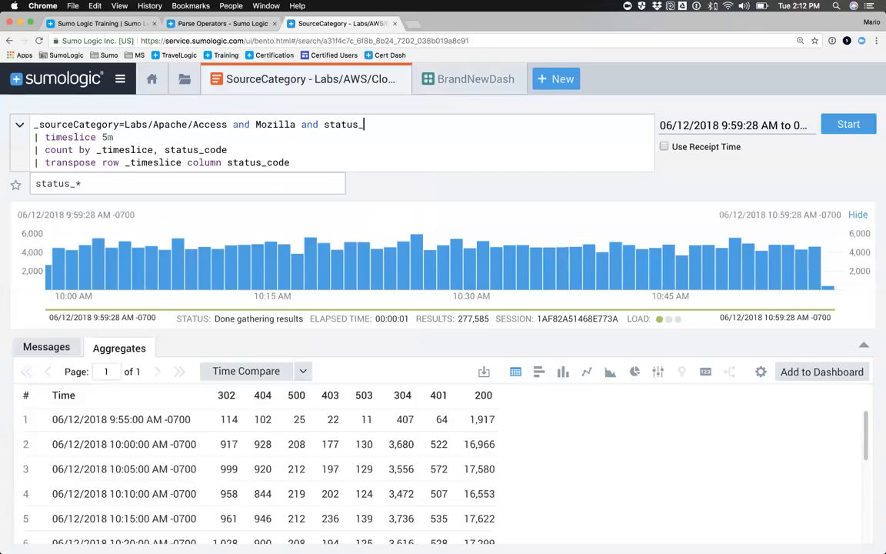
pyautogui.write('code=404')
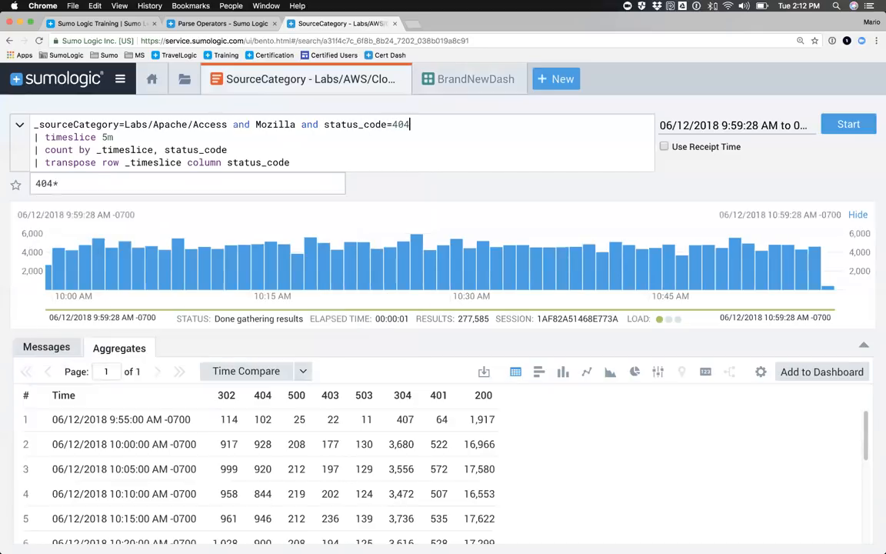
pyautogui.press('Return')
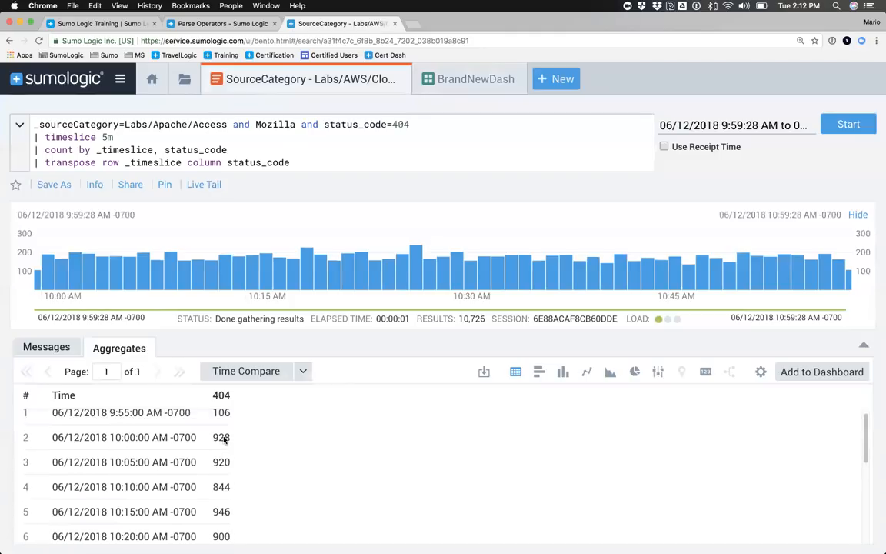
pyautogui.scroll(-5, 220, 439)
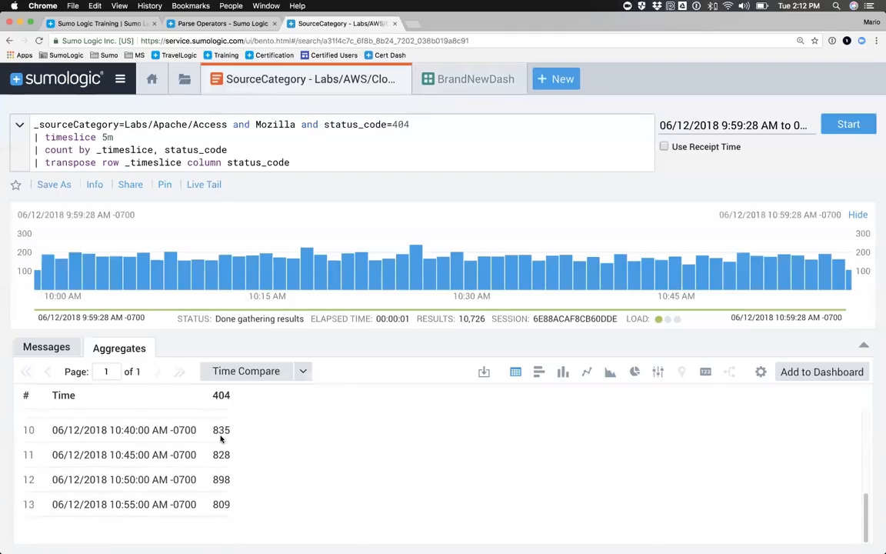
pyautogui.scroll(4, 216, 480)
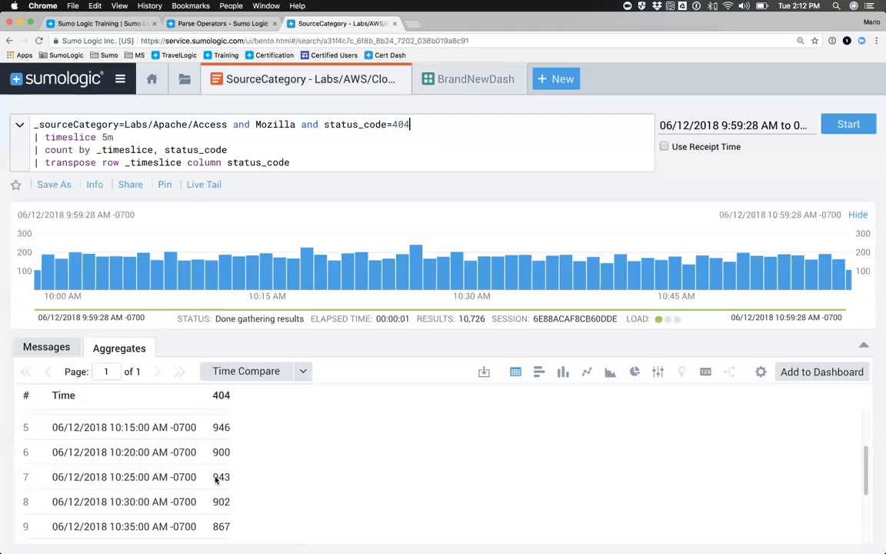
pyautogui.scroll(3, 215, 479)
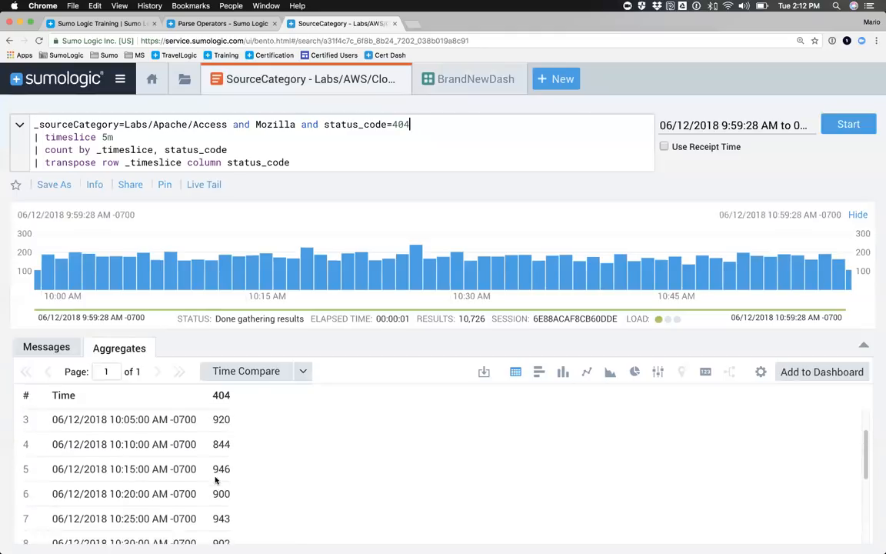
# Step: Append the line "| where _count > 940" to the end of the Apache access log query
pyautogui.scroll(1, 215, 480)
pyautogui.click(299, 163)
pyautogui.press('Return')
pyautogui.write('| ')
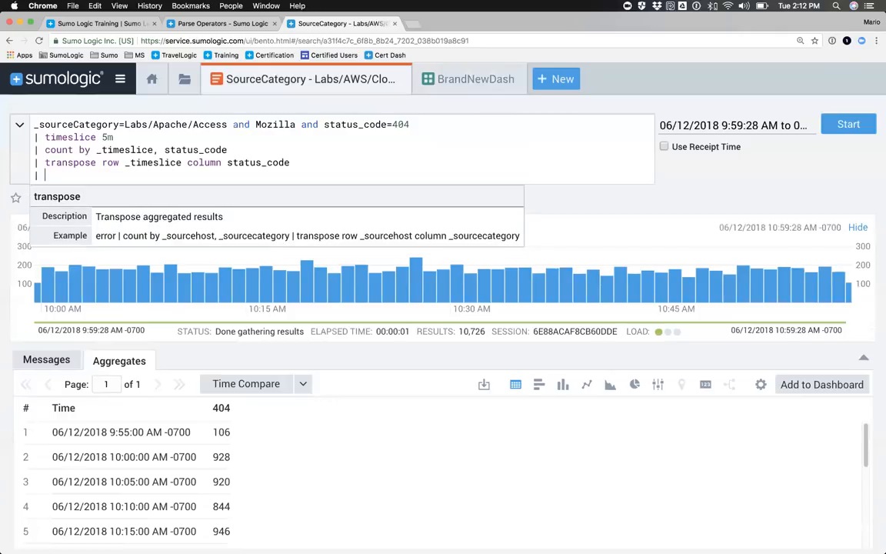
pyautogui.write('where ')
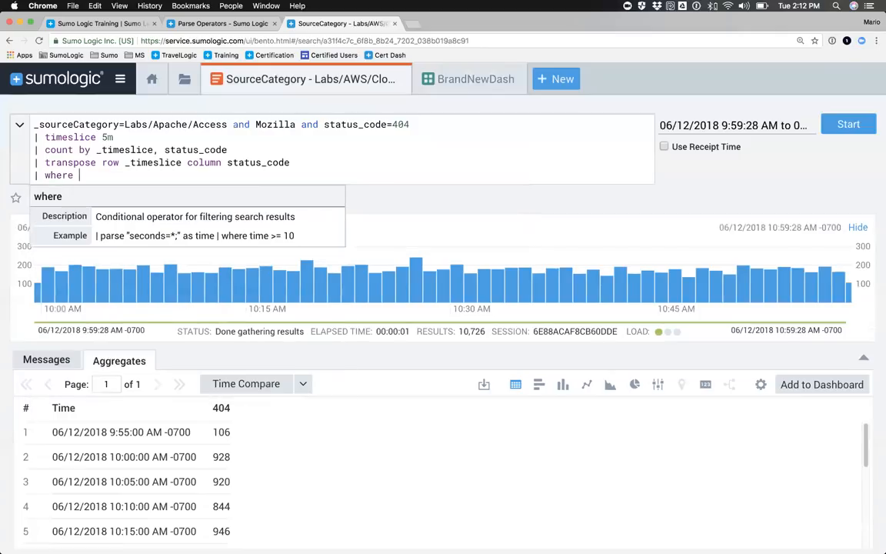
pyautogui.write('_count >')
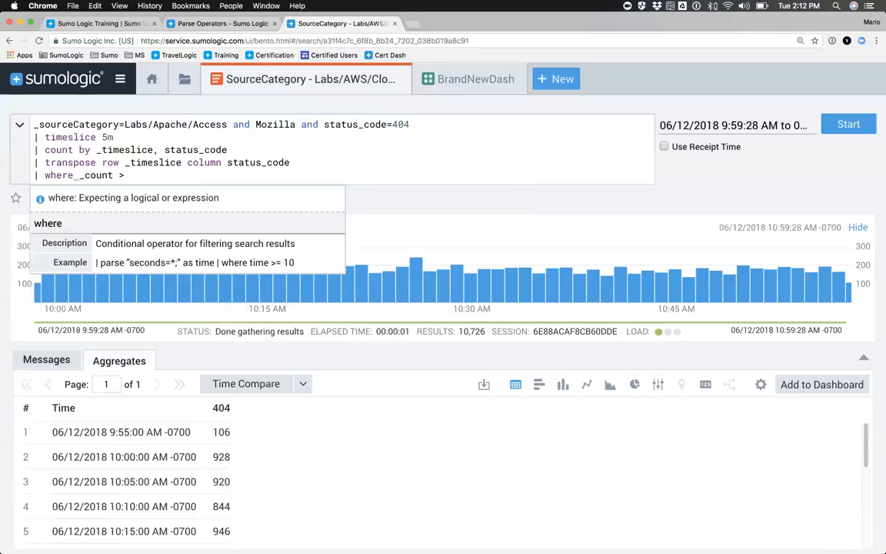
pyautogui.write(' 95')
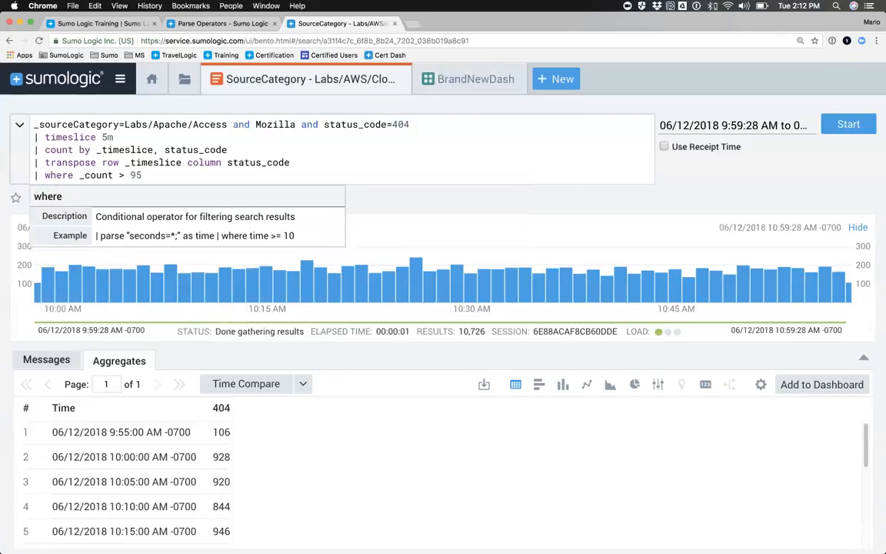
pyautogui.press('BackSpace')
pyautogui.write('40')
# Step: Remove the "transpose row _timeslice column status_code" line from the query and run the search
pyautogui.hotkey('alt', 'Right')
pyautogui.hotkey('alt', 'Right')
pyautogui.hotkey('alt', 'Right')
pyautogui.hotkey('alt', 'Right')
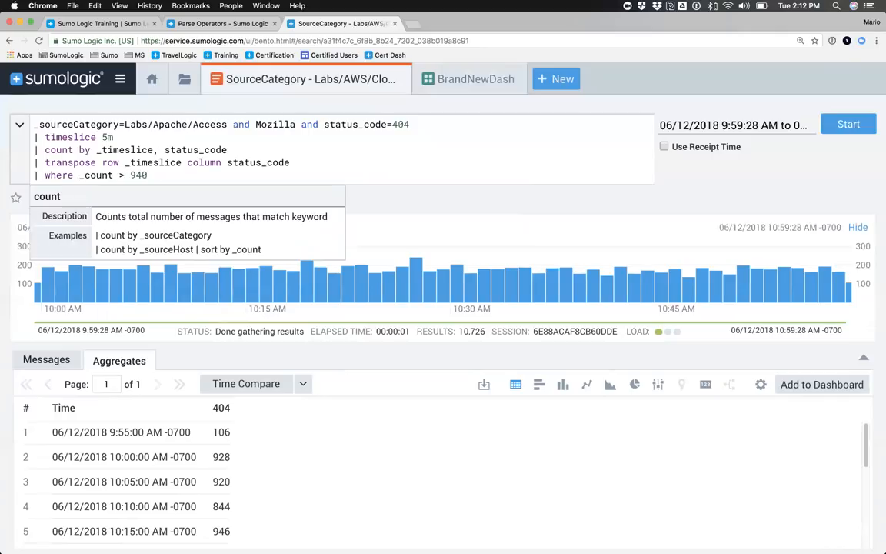
pyautogui.hotkey('shift', 'Down')
pyautogui.press('BackSpace')
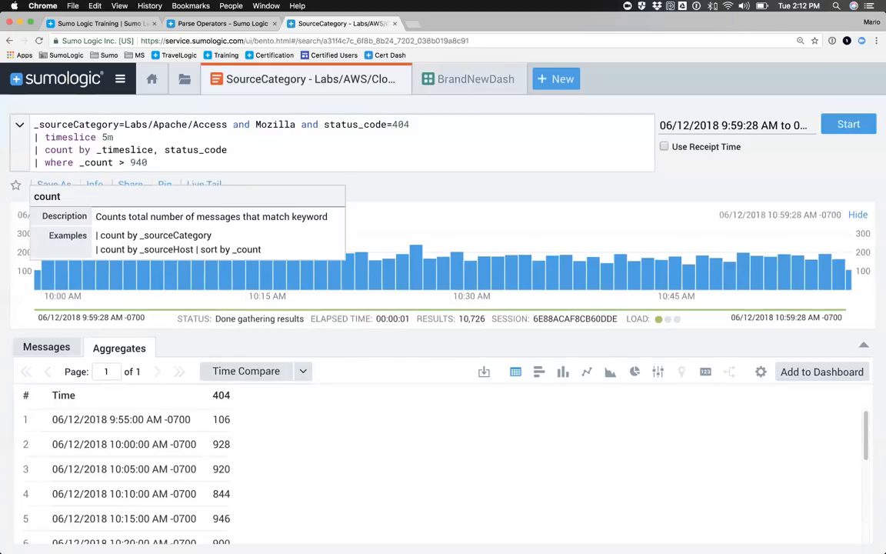
pyautogui.press('Return')
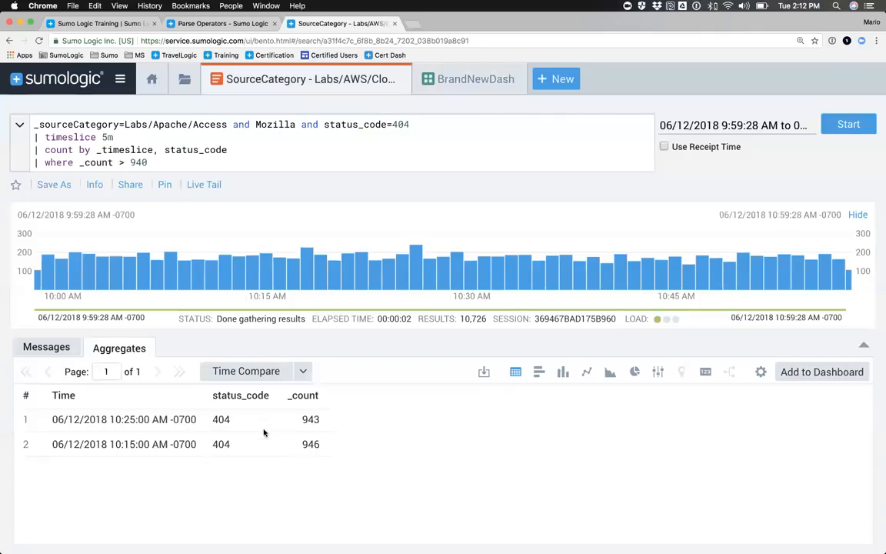
# Step: Set the where clause's _count threshold to 950 and rerun the search
pyautogui.moveTo(145, 165); pyautogui.dragTo(30, 163)
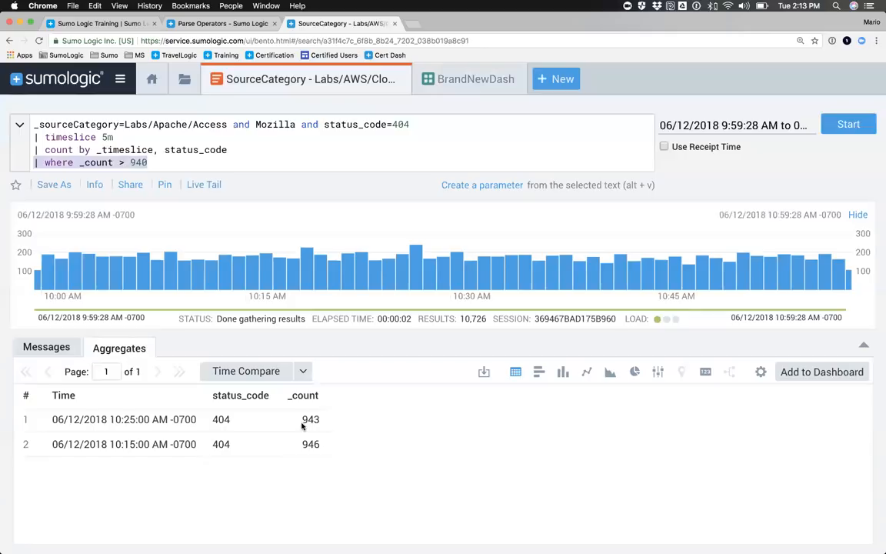
pyautogui.click(139, 165)
pyautogui.press('BackSpace')
pyautogui.write('5')
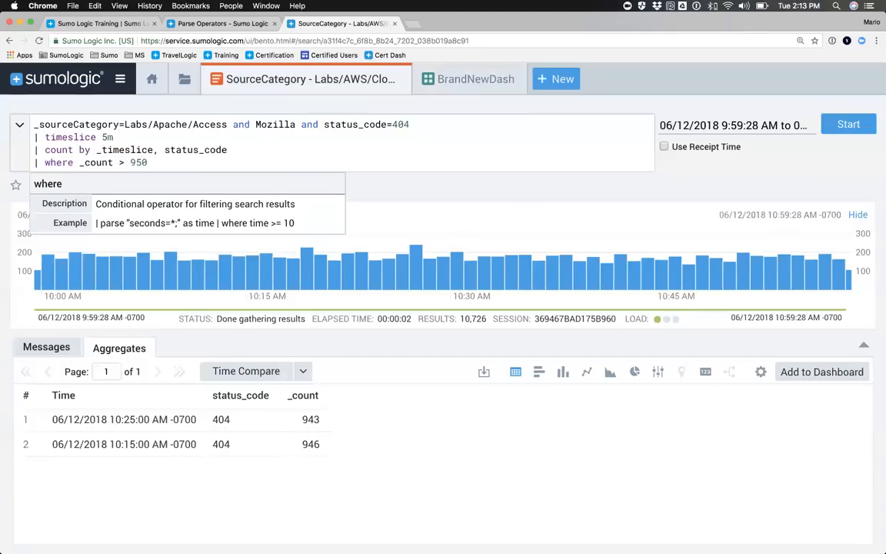
pyautogui.press('Return')
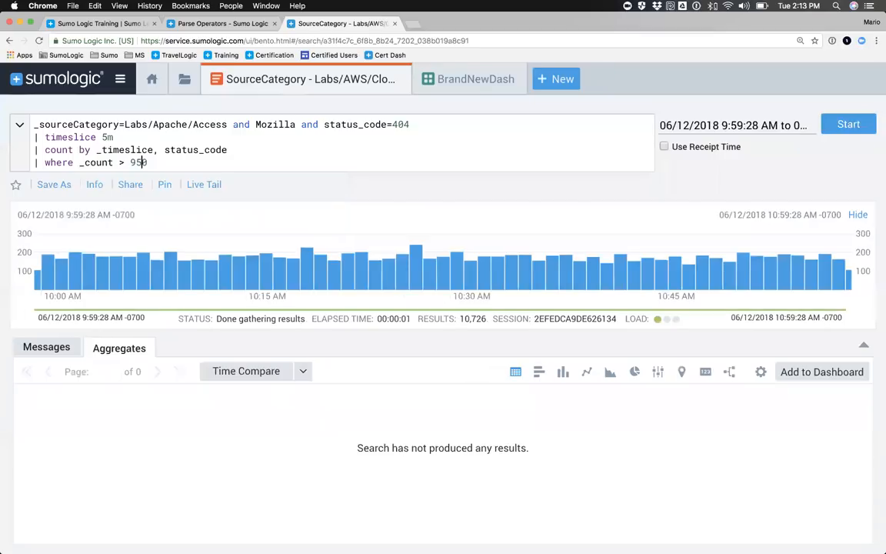
# Step: Return the where clause's _count threshold to 940 and rerun the search
pyautogui.press('BackSpace')
pyautogui.write('4')
pyautogui.press('Return')
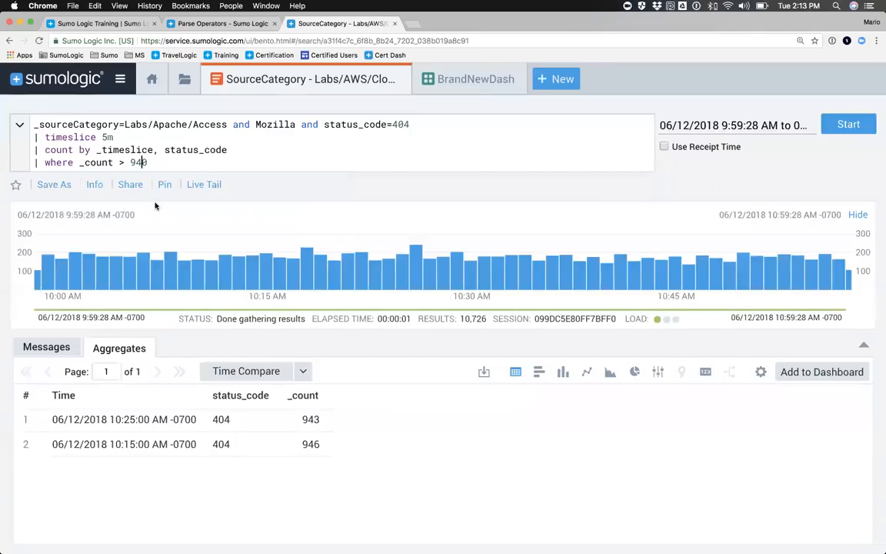
# Step: Start saving the 404 search as a scheduled search with an Hourly run frequency
pyautogui.click(55, 187)
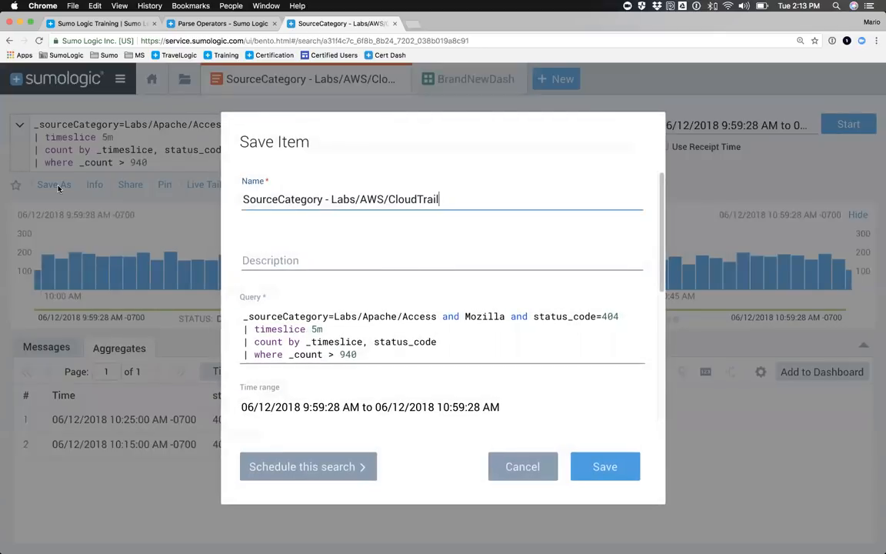
pyautogui.click(300, 467)
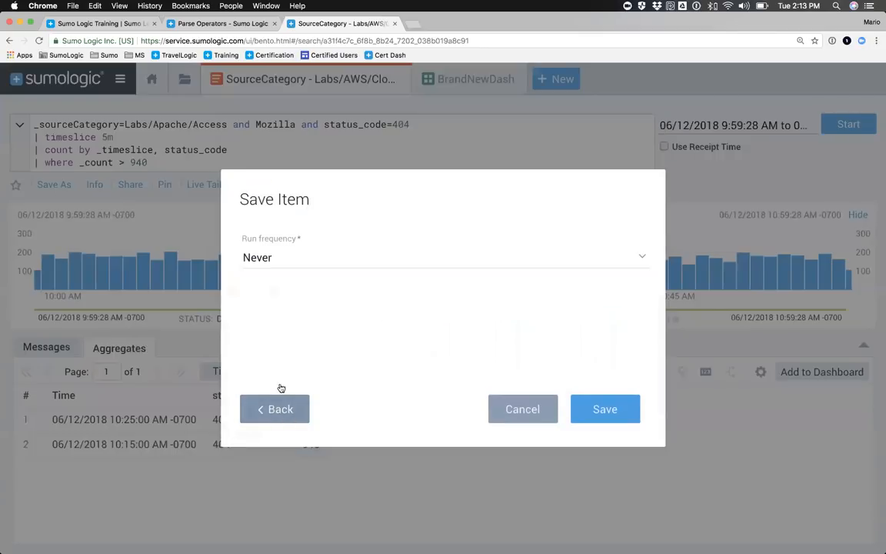
pyautogui.click(260, 256)
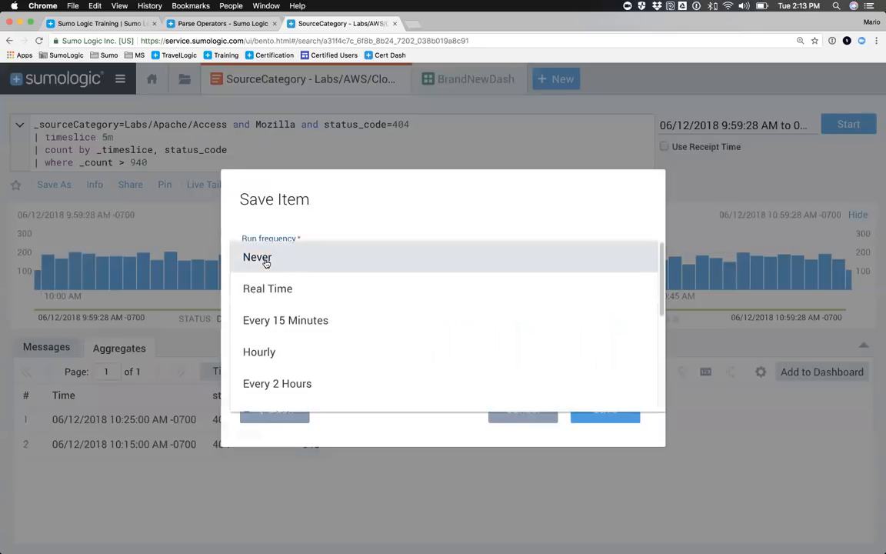
pyautogui.click(258, 359)
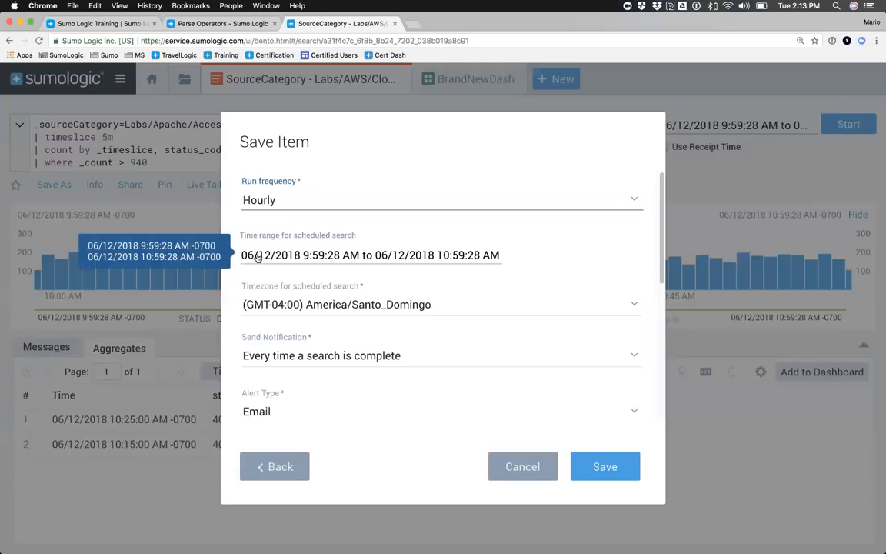
# Step: Set the scheduled search's time range to Last 60 Minutes and its timezone to (GMT-08:00) America/Los_Angeles
pyautogui.click(343, 254)
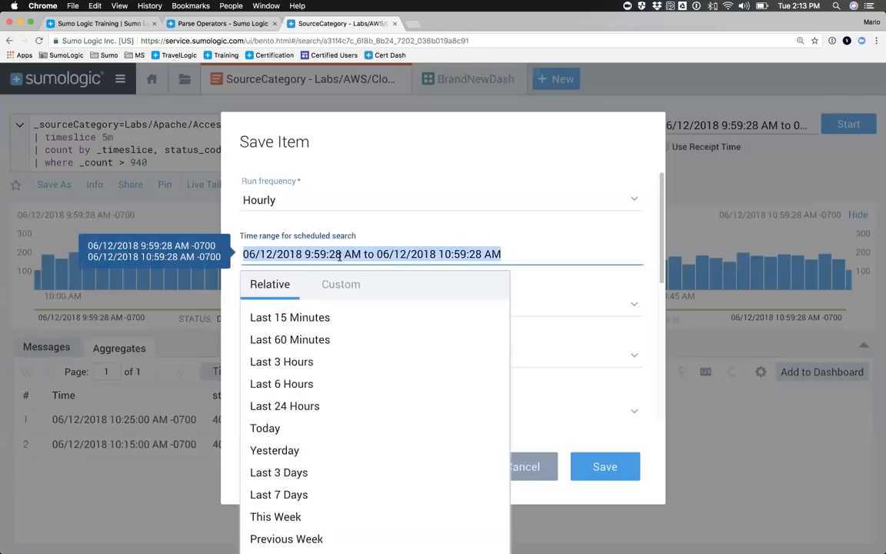
pyautogui.click(281, 340)
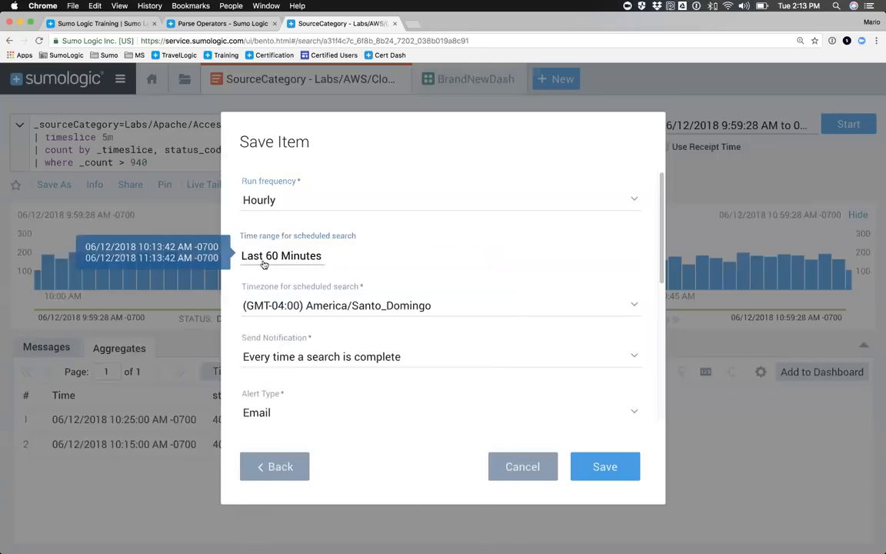
pyautogui.click(298, 306)
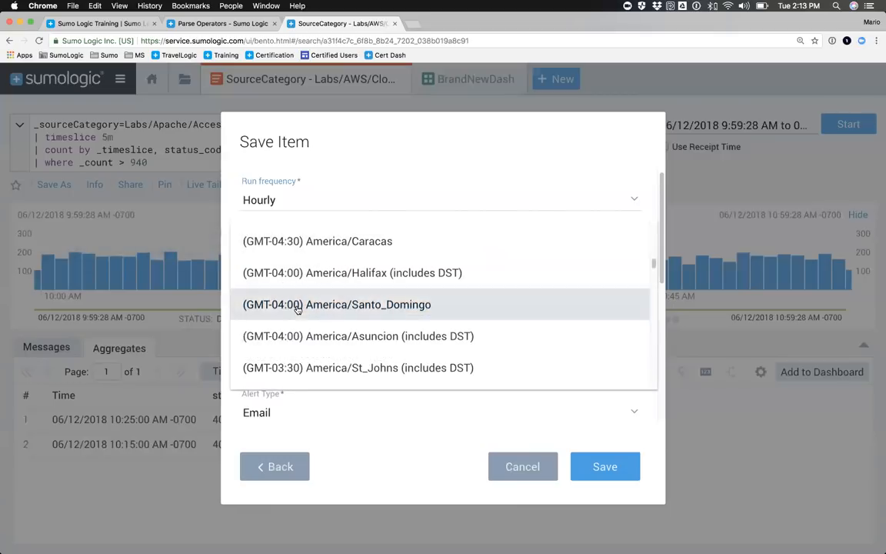
pyautogui.scroll(10, 290, 308)
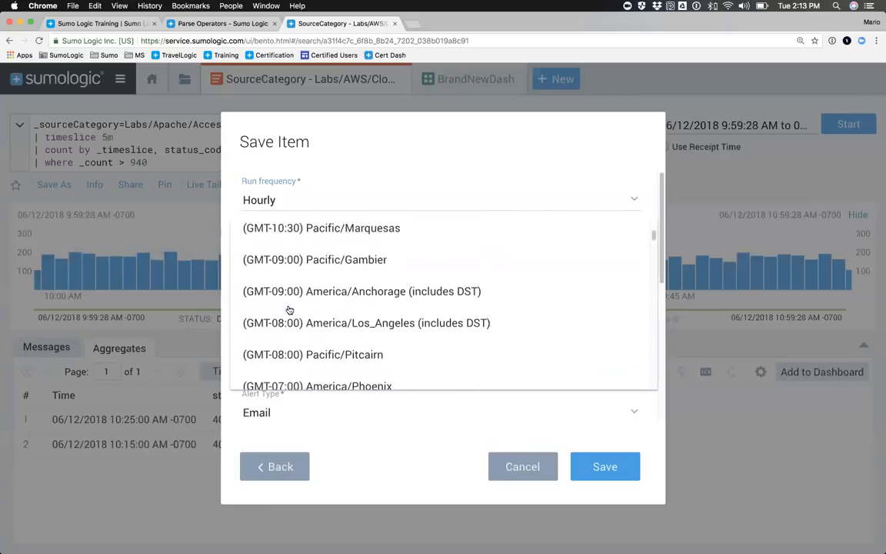
pyautogui.click(288, 318)
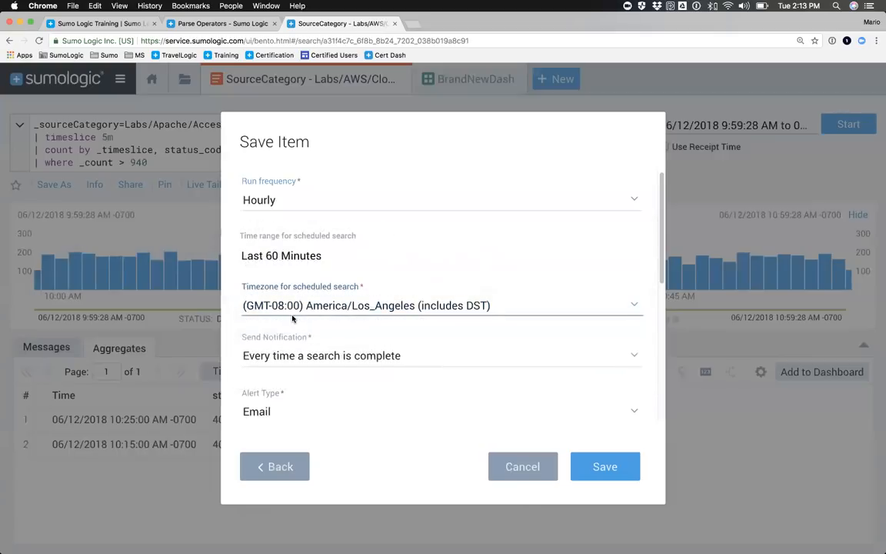
# Step: Send the notification only if a condition is met, with the alert condition Greater than > and 0 as the number of results
pyautogui.scroll(-2, 391, 322)
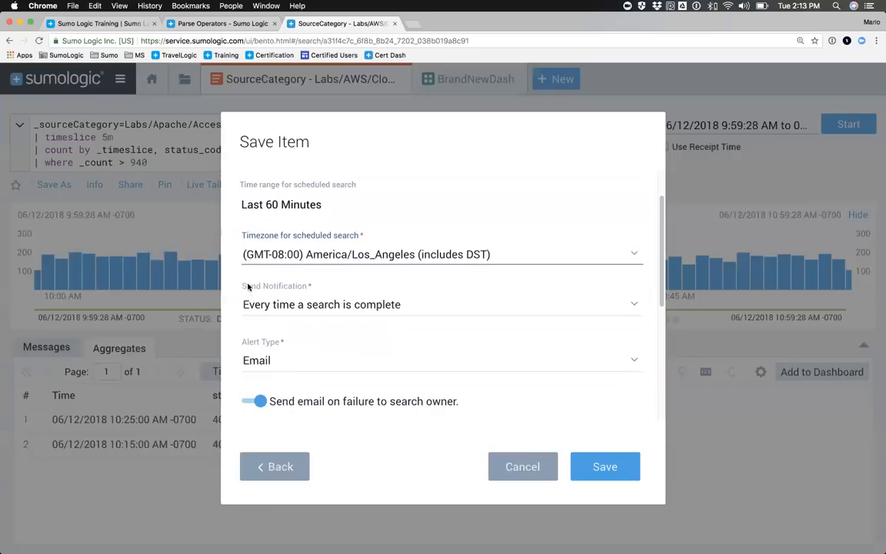
pyautogui.click(299, 307)
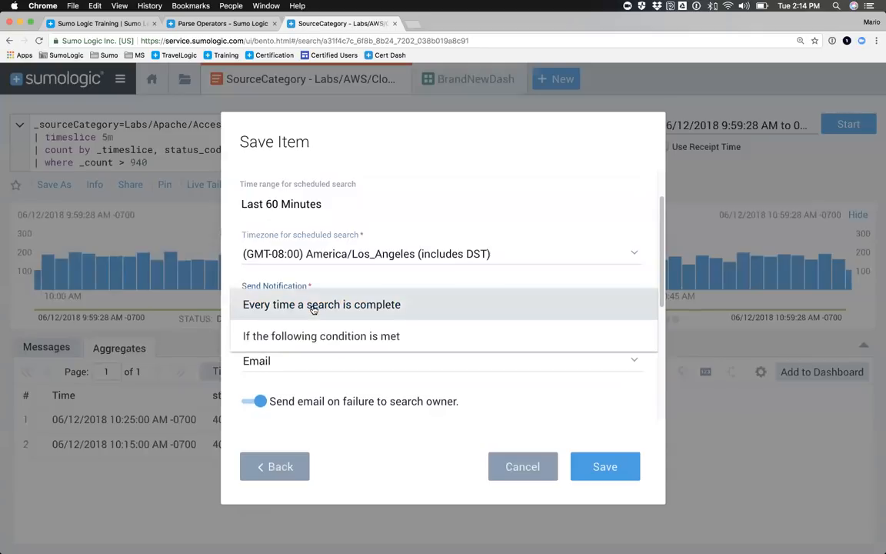
pyautogui.click(283, 336)
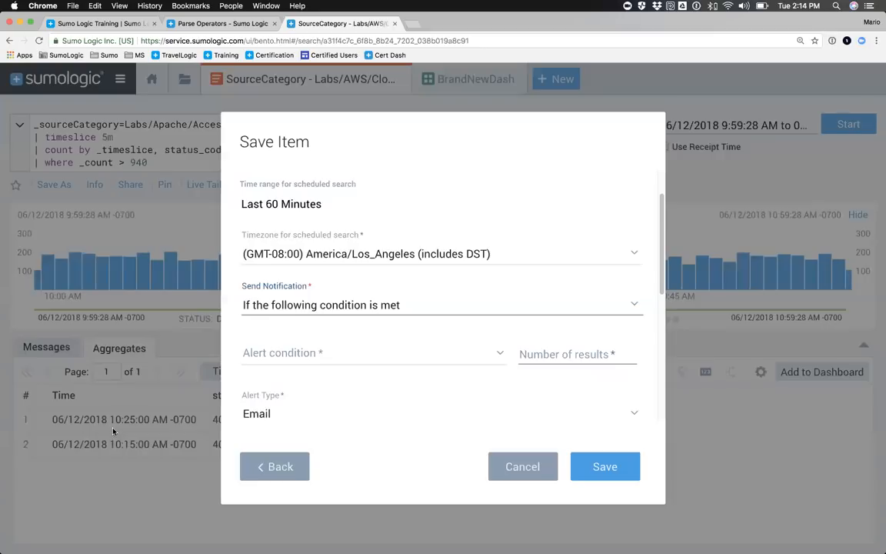
pyautogui.click(558, 355)
pyautogui.write('0')
pyautogui.click(357, 357)
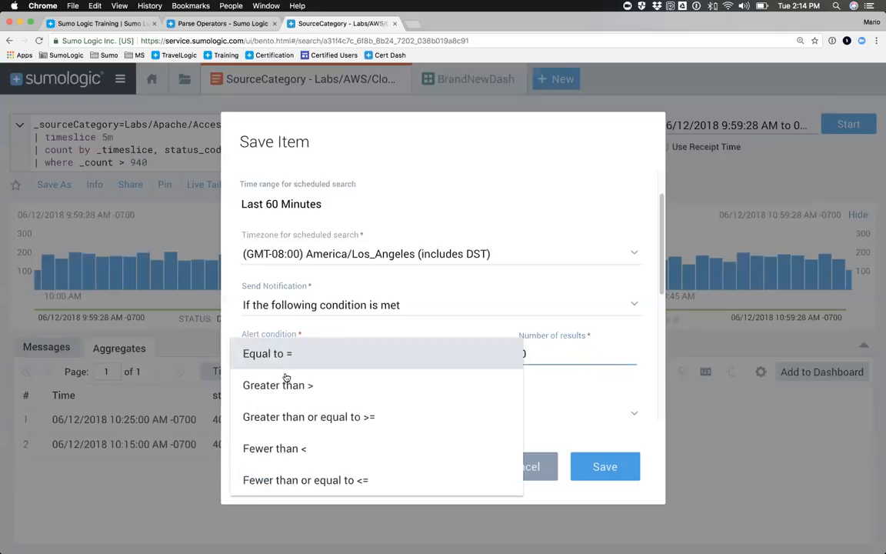
pyautogui.click(286, 385)
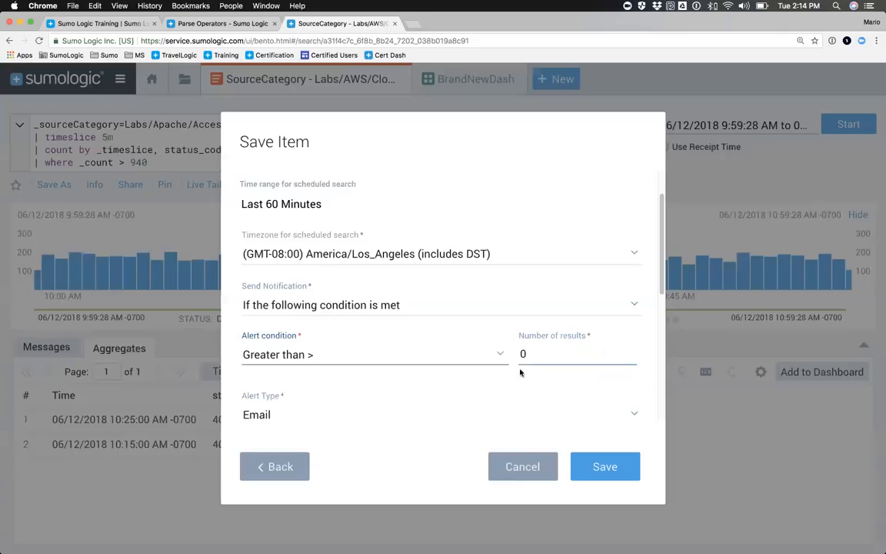
# Step: Enter the recipient's email address for the scheduled search's email alert
pyautogui.scroll(-3, 522, 353)
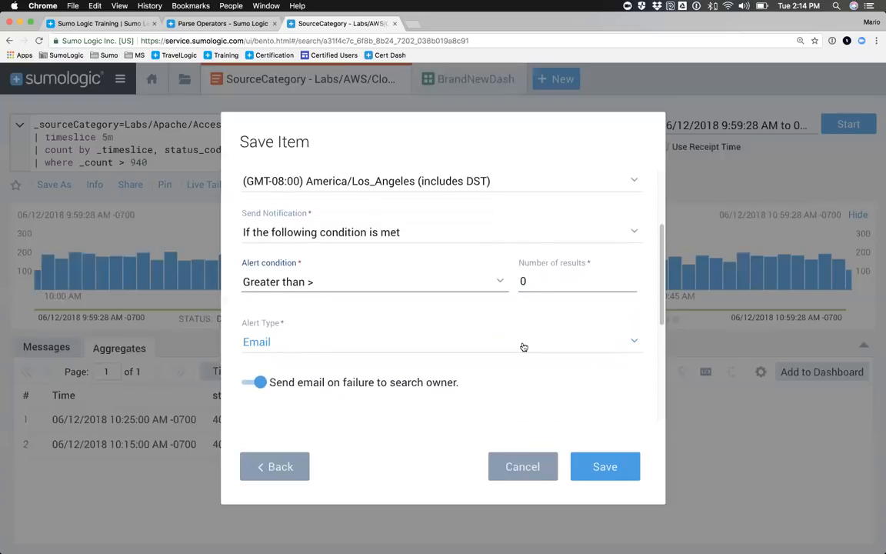
pyautogui.scroll(-4, 415, 326)
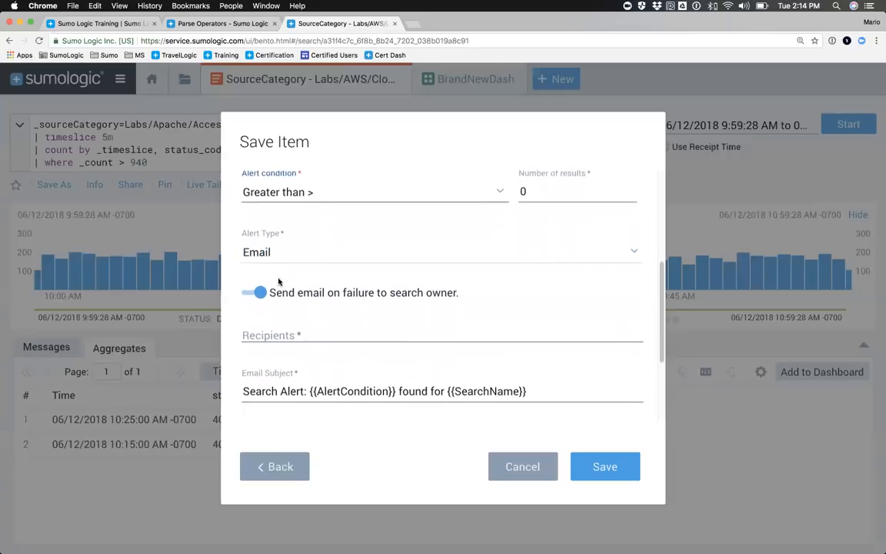
pyautogui.click(269, 331)
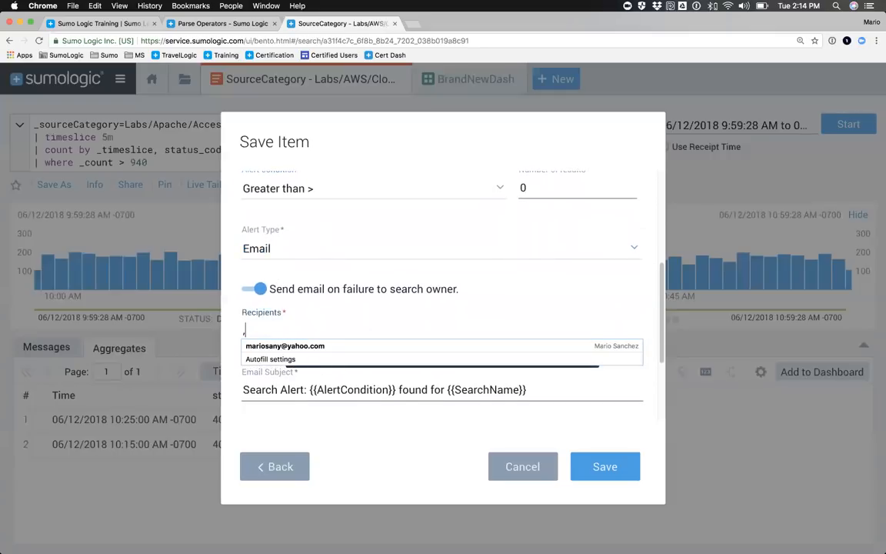
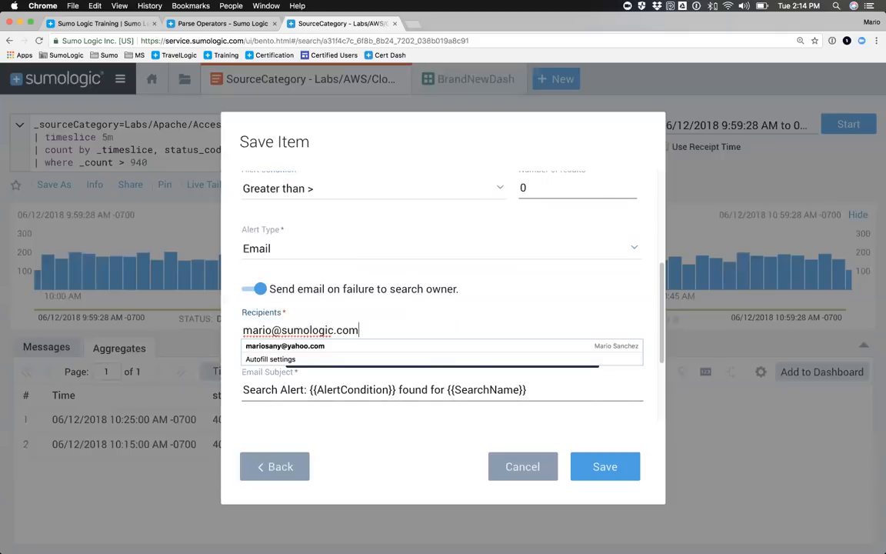
pyautogui.click(405, 317)
# Step: Shorten the email alert's subject to "Alert: {{AlertCondition}} found for {{SearchName}}" by removing the word Search
pyautogui.scroll(-3, 318, 363)
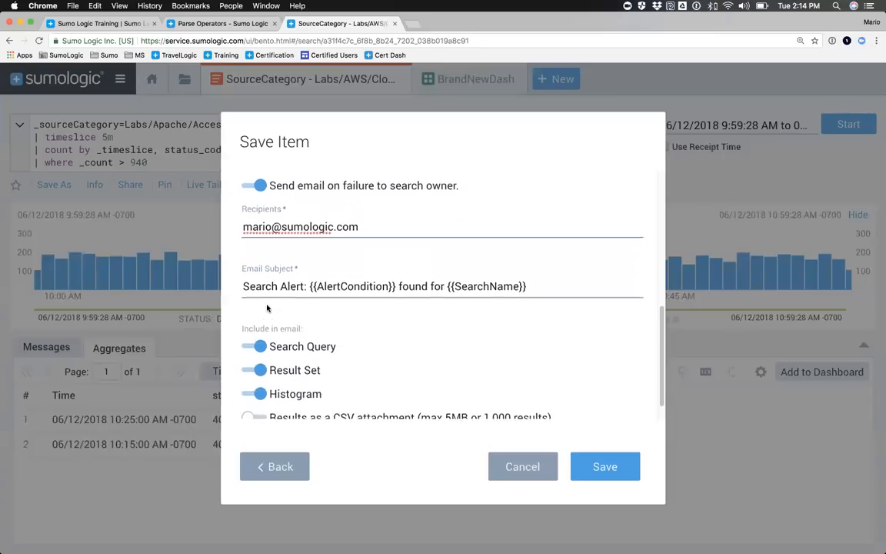
pyautogui.click(259, 272)
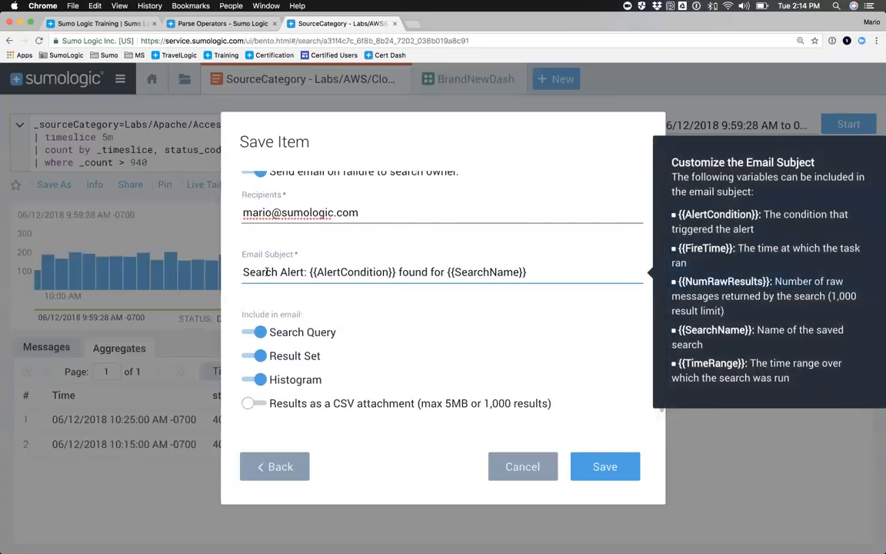
pyautogui.doubleClick(258, 272)
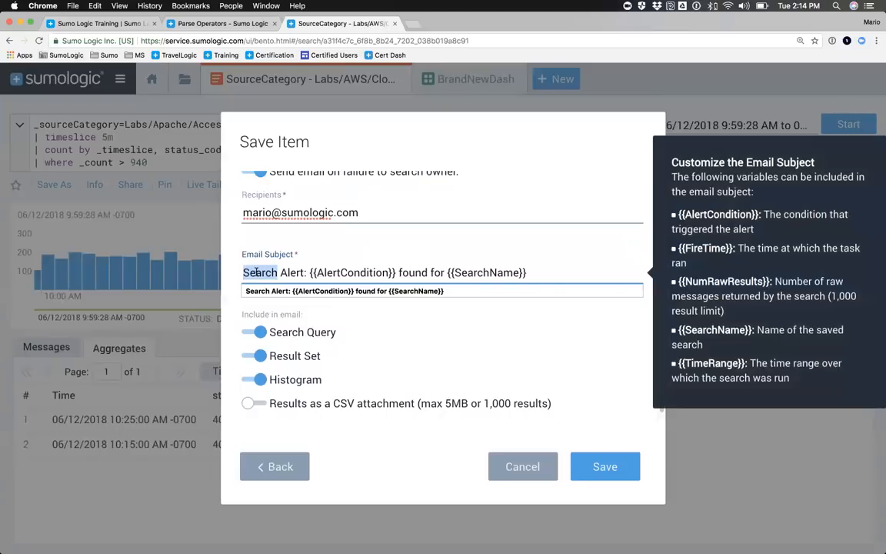
pyautogui.press('Right')
pyautogui.press('Right')
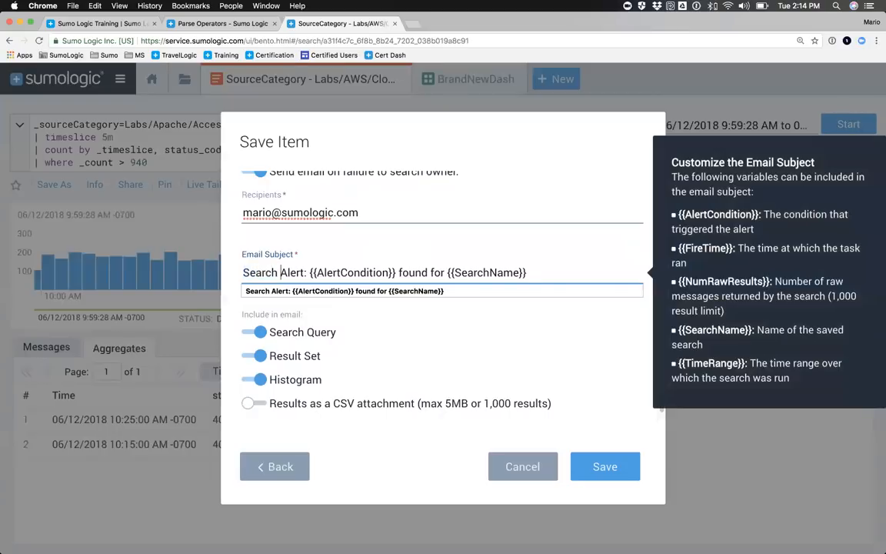
pyautogui.press('BackSpace')
pyautogui.press('BackSpace')
pyautogui.press('BackSpace')
pyautogui.press('BackSpace')
pyautogui.press('BackSpace')
pyautogui.press('BackSpace')
pyautogui.press('BackSpace')
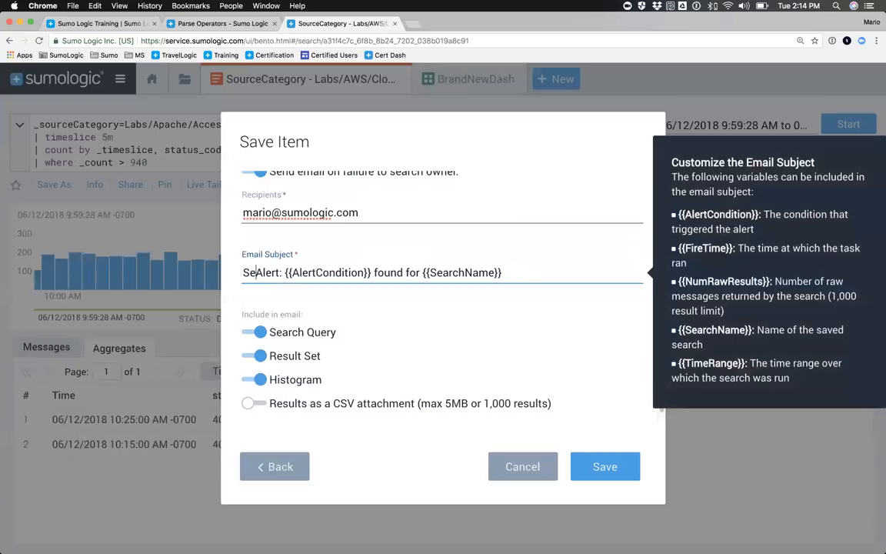
pyautogui.moveTo(279, 272); pyautogui.dragTo(361, 272)
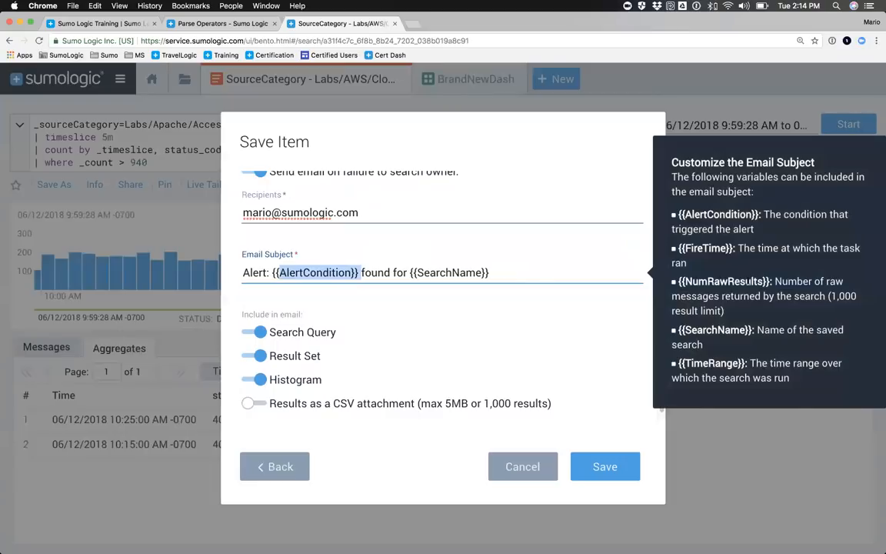
pyautogui.click(423, 312)
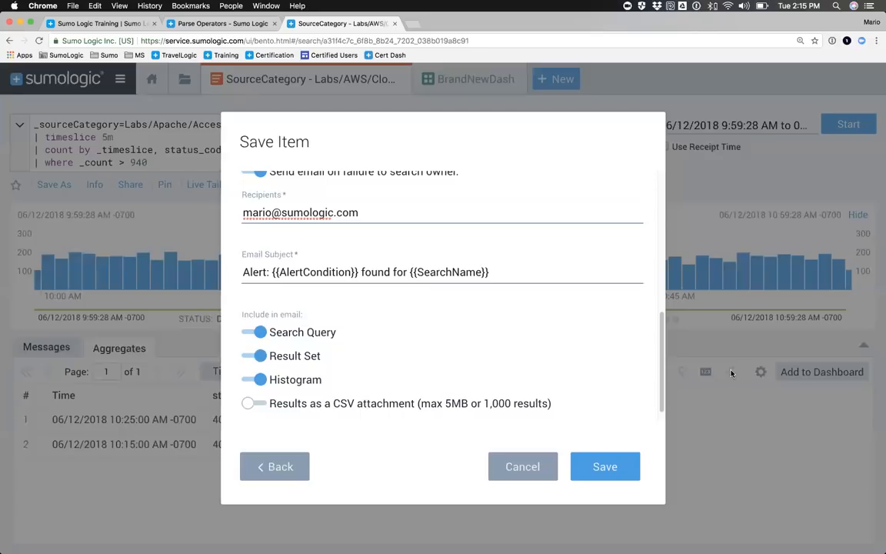
# Step: Review the alert types available for the scheduled search and leave the dialog without saving
pyautogui.scroll(4, 431, 331)
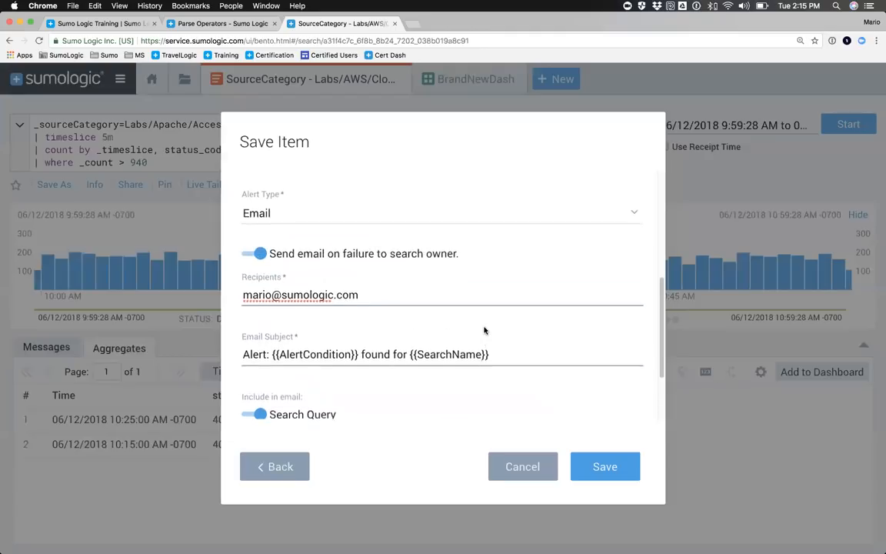
pyautogui.click(264, 279)
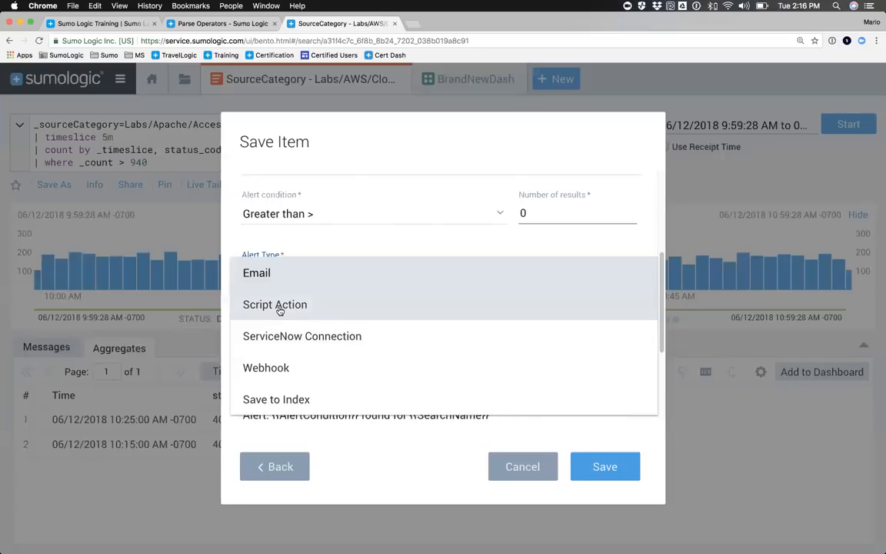
pyautogui.click(530, 454)
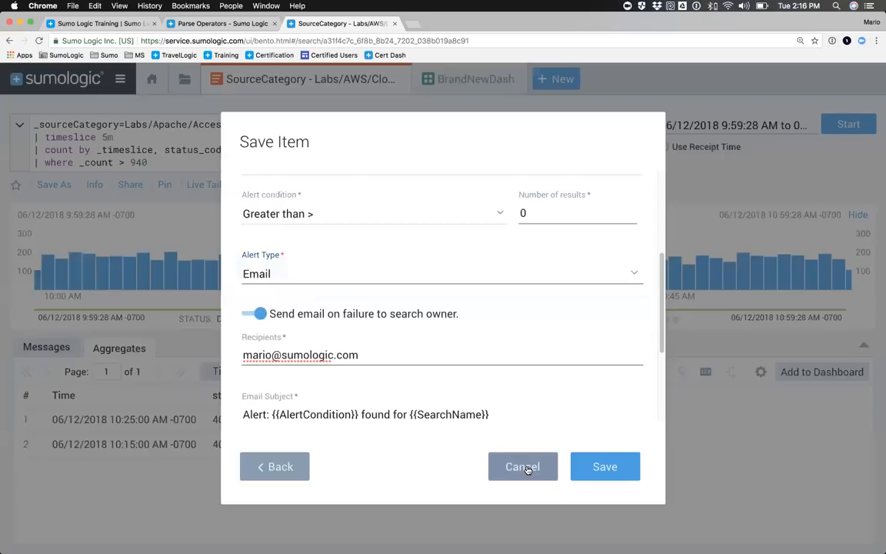
pyautogui.click(526, 467)
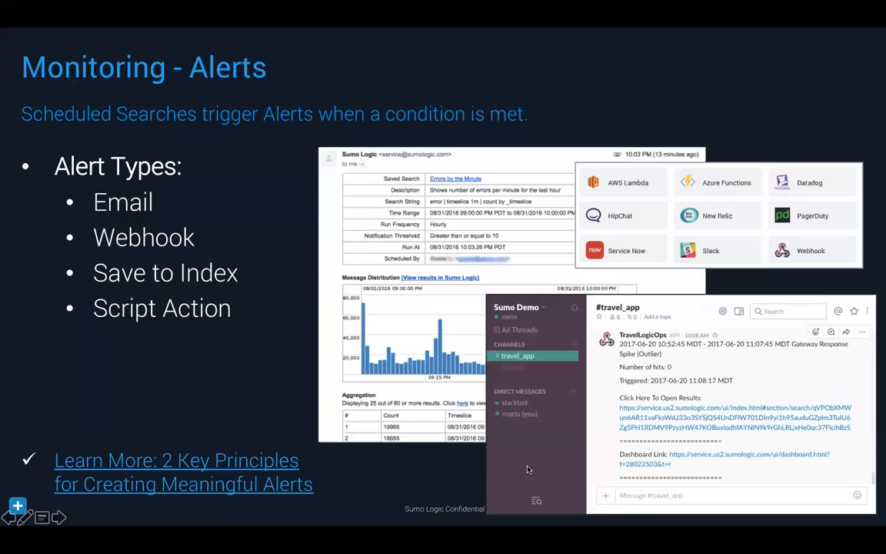
pyautogui.press('Right')
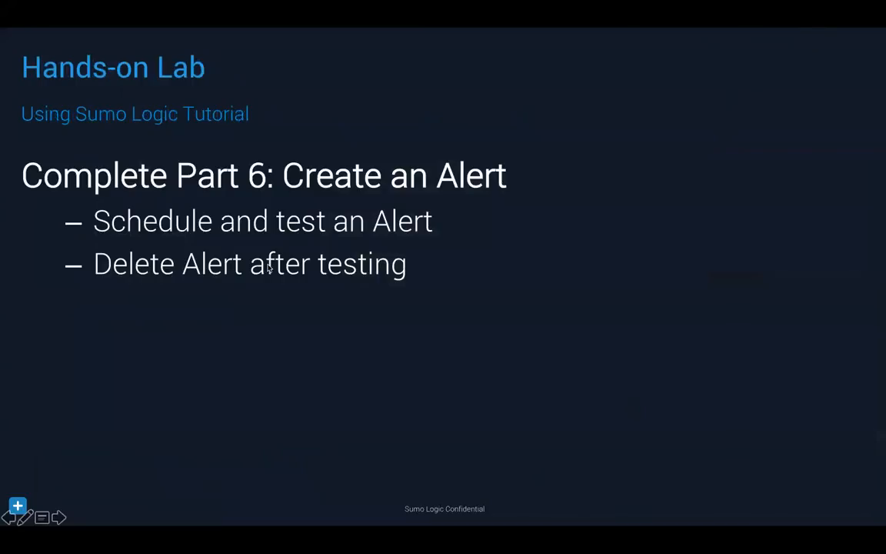
pyautogui.press('super+Tab')
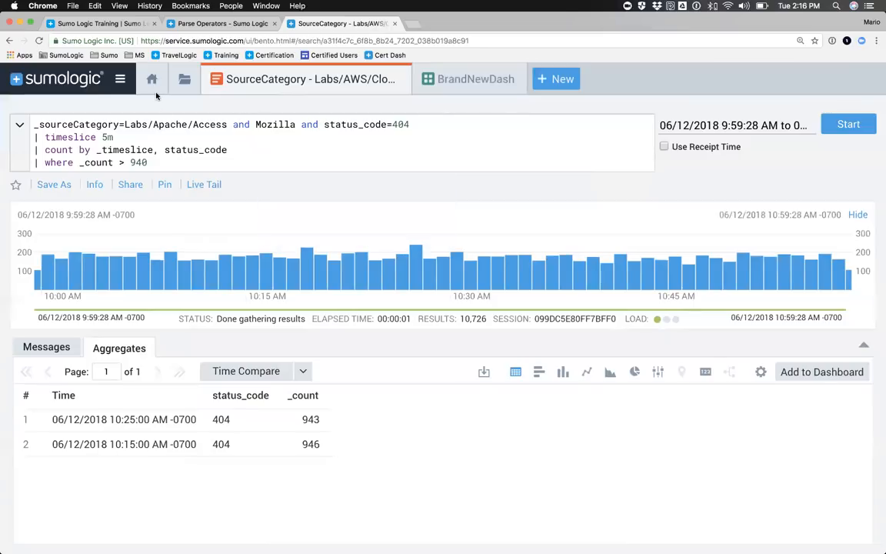
# Step: Open the saved search Apache Client Errors Over Time from the library's Personal folder
pyautogui.click(183, 80)
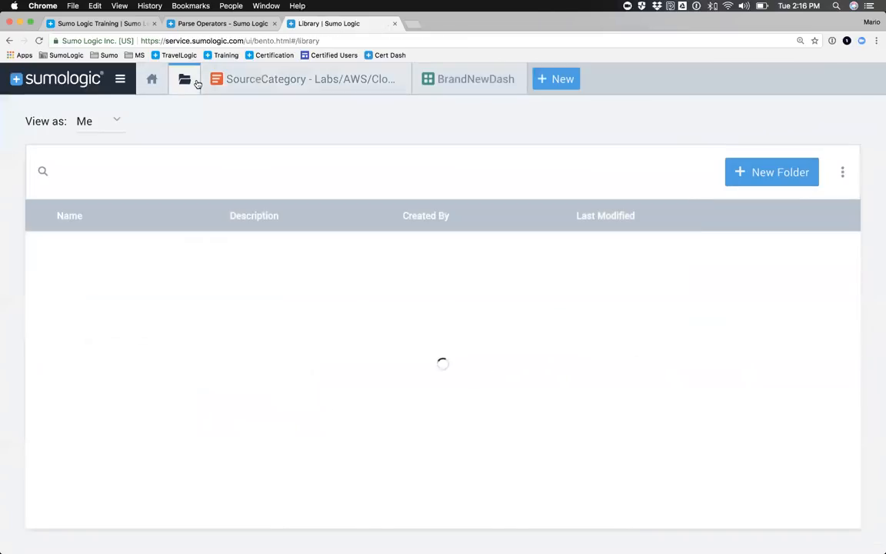
pyautogui.click(74, 247)
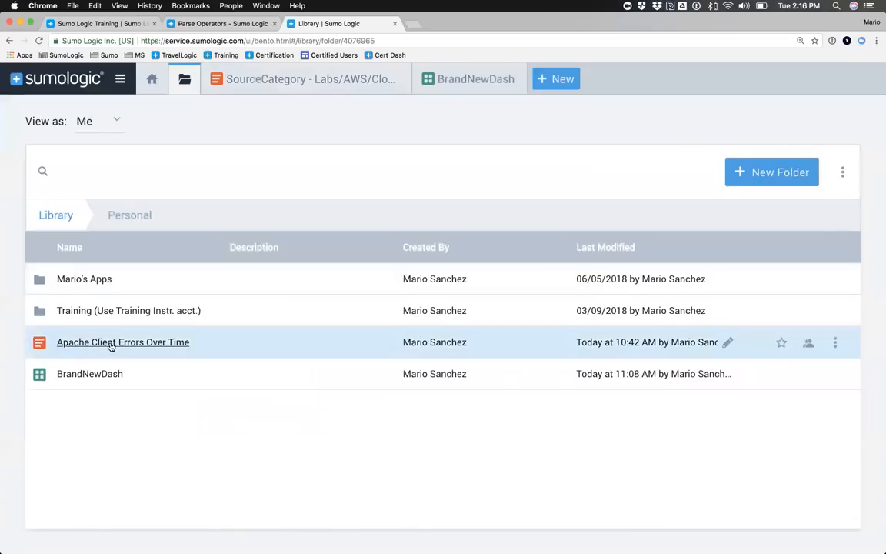
pyautogui.click(111, 344)
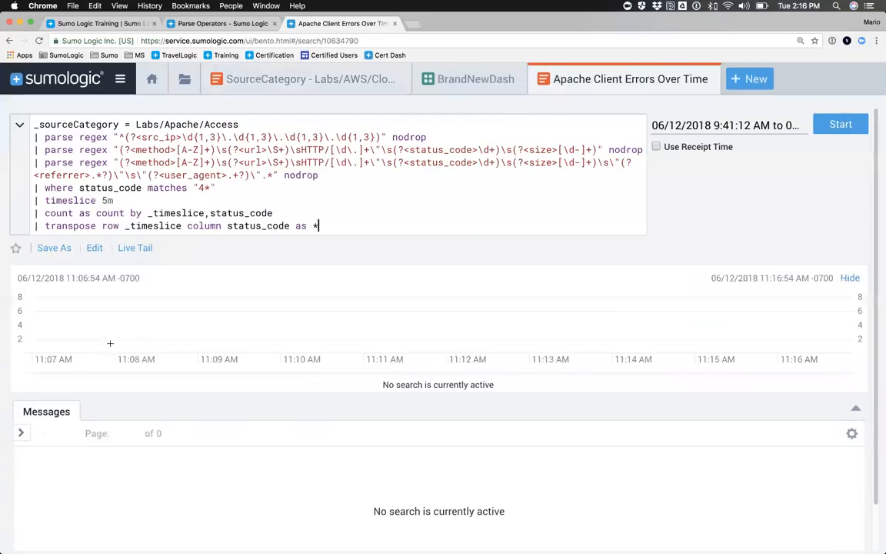
# Step: Try scheduling the saved Apache Client Errors Over Time search with an Hourly run frequency, and discard the edit
pyautogui.click(92, 247)
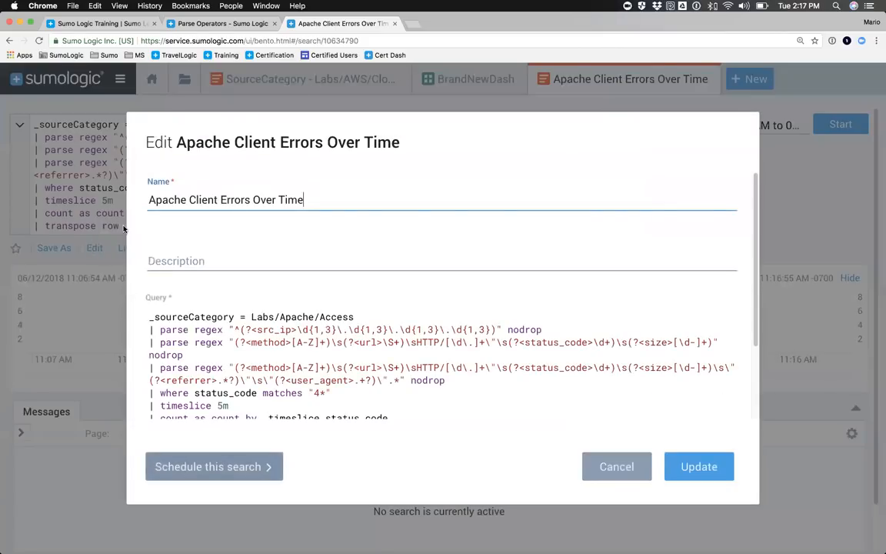
pyautogui.scroll(-1, 221, 361)
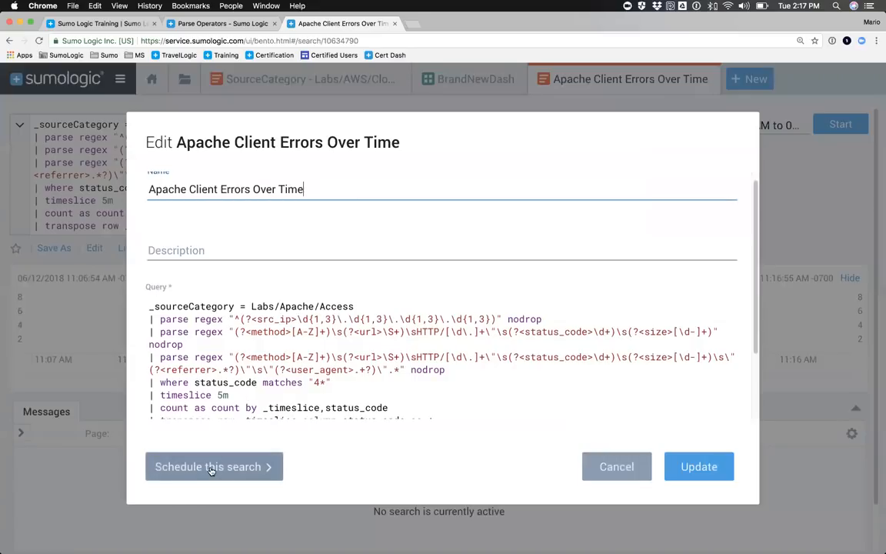
pyautogui.click(187, 466)
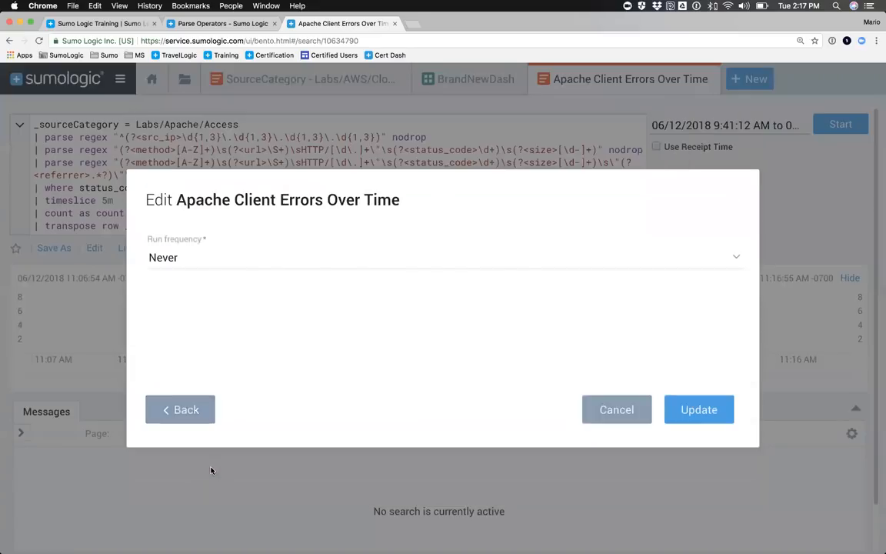
pyautogui.click(171, 257)
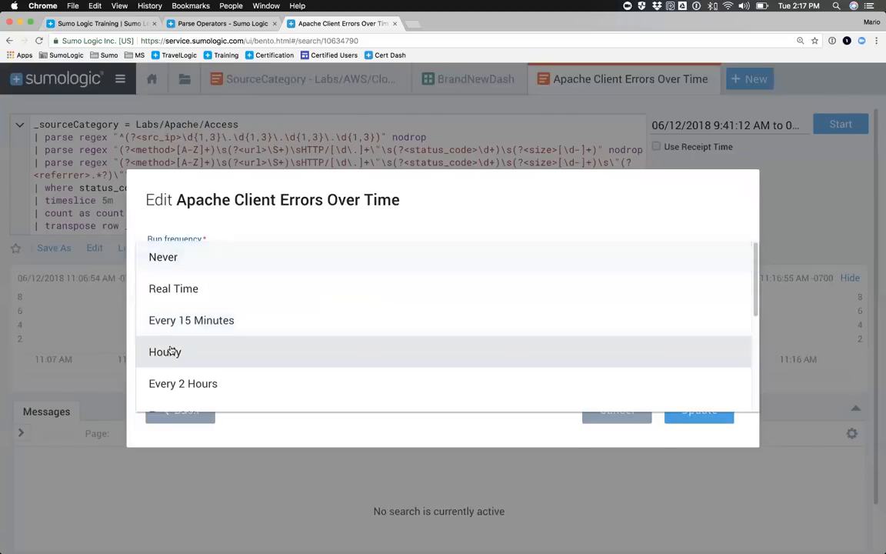
pyautogui.click(156, 351)
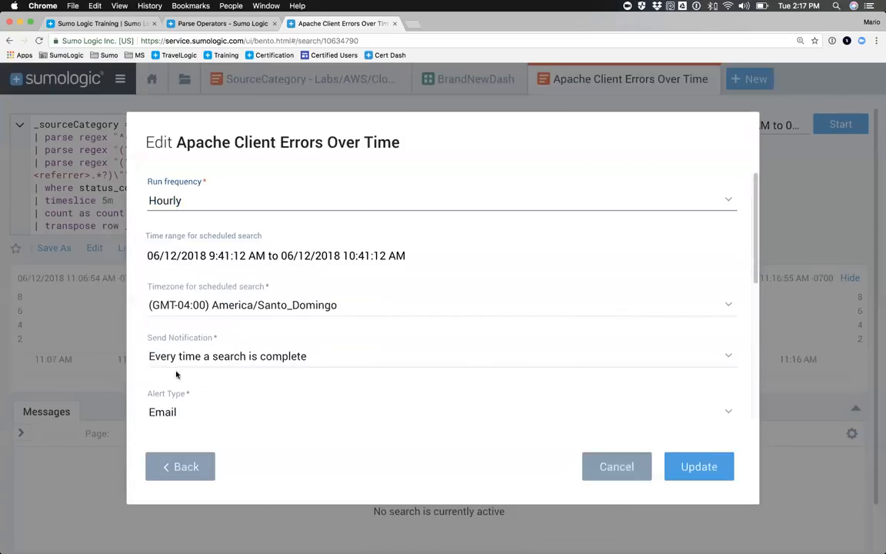
pyautogui.scroll(-5, 176, 369)
pyautogui.scroll(5, 177, 285)
pyautogui.click(616, 466)
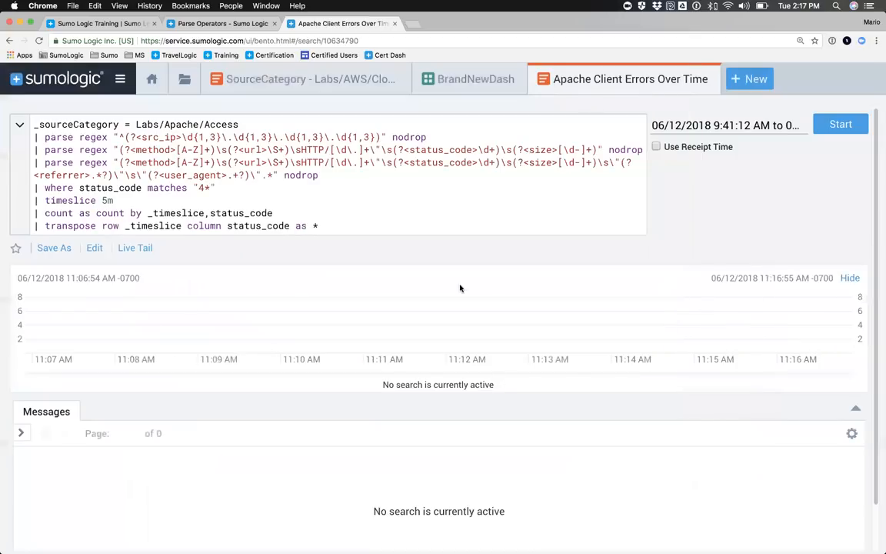
# Step: Look over the library's Personal folder and return to the open 404 search
pyautogui.click(182, 83)
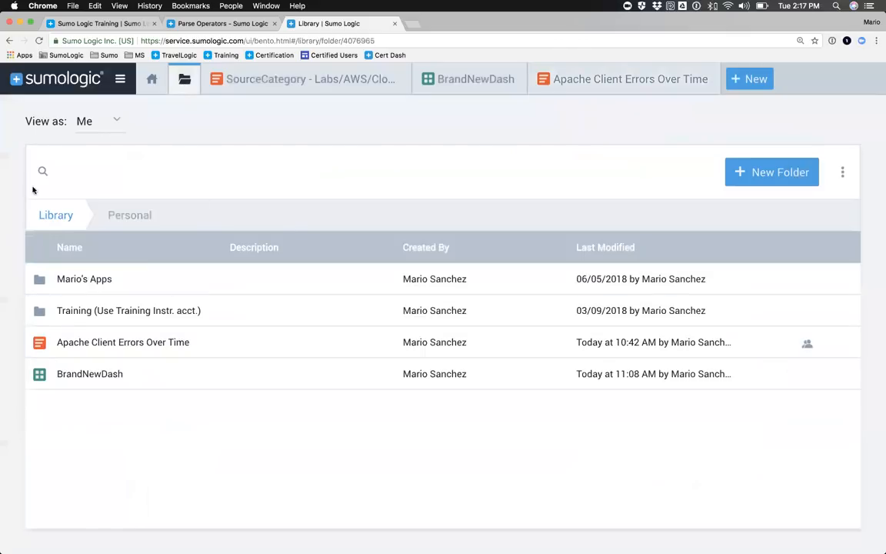
pyautogui.click(251, 82)
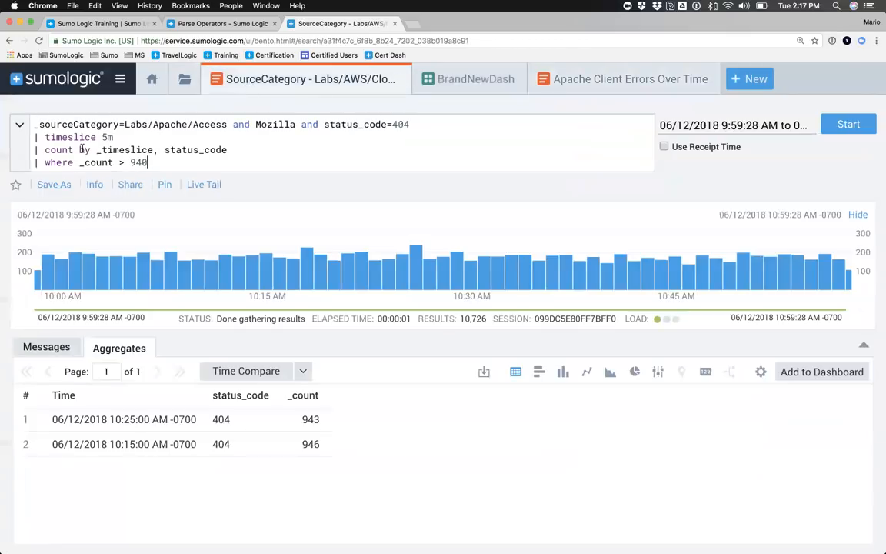